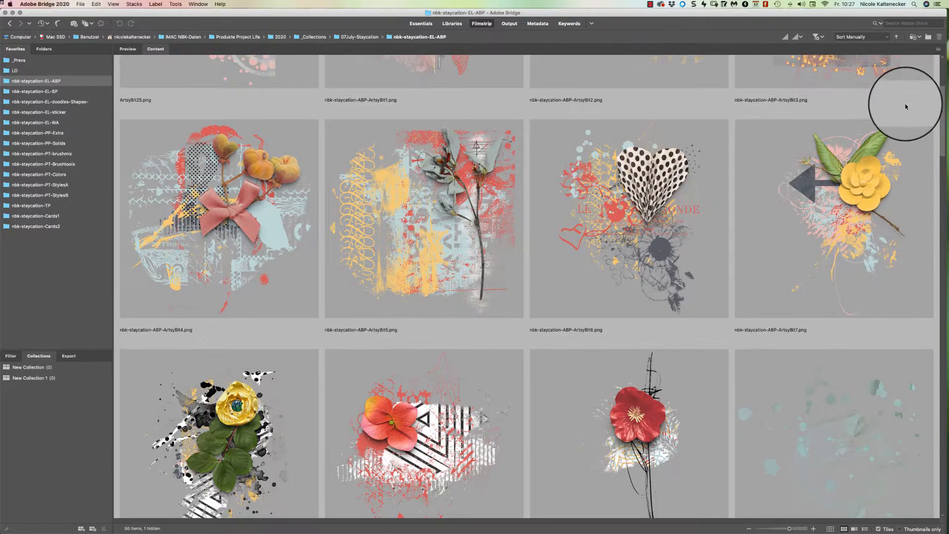
Look through the ArtsyBit images in the nbk-staycation-EL-ABP folder, continuing to the first gesso images.
scroll(907, 107, "down", 1)
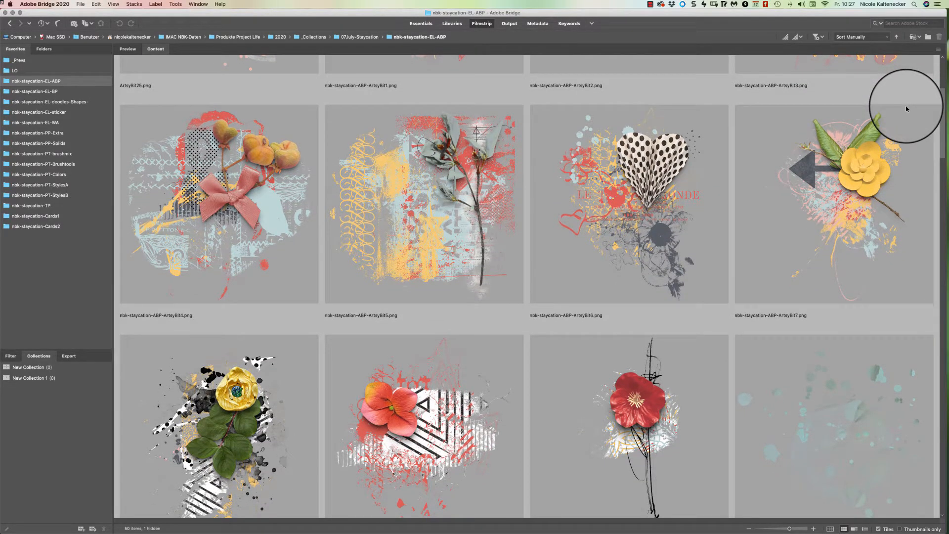
scroll(907, 108, "up", 2)
scroll(891, 125, "down", 20)
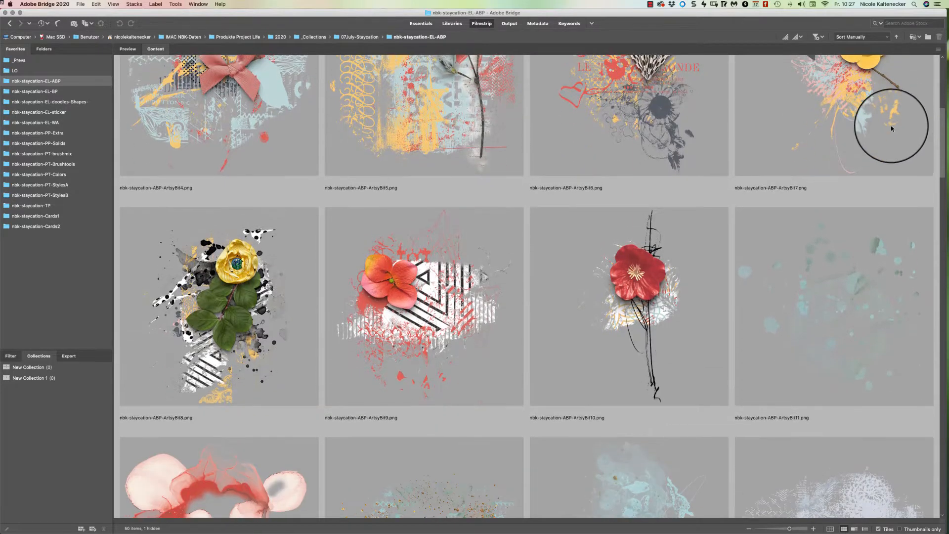
scroll(883, 137, "down", 1)
scroll(881, 136, "up", 2)
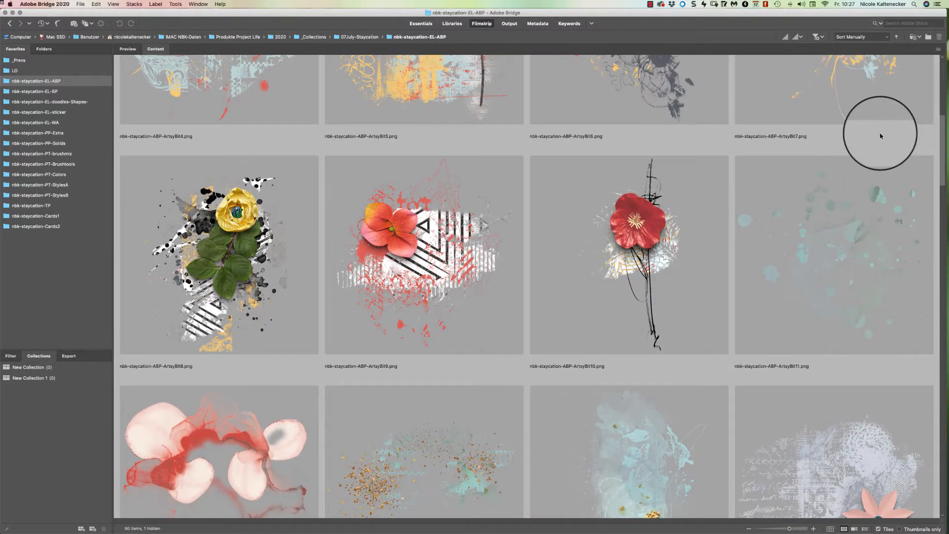
scroll(880, 136, "down", 15)
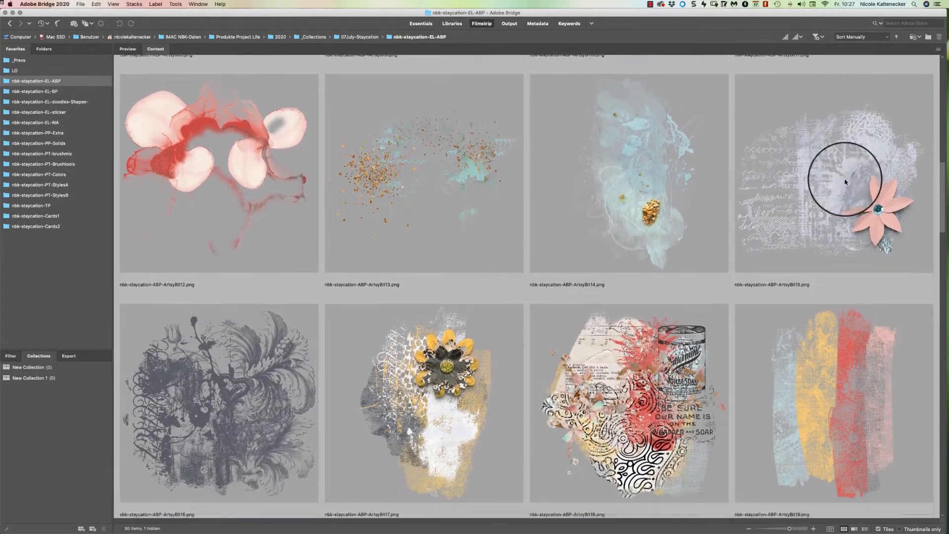
scroll(833, 193, "down", 15)
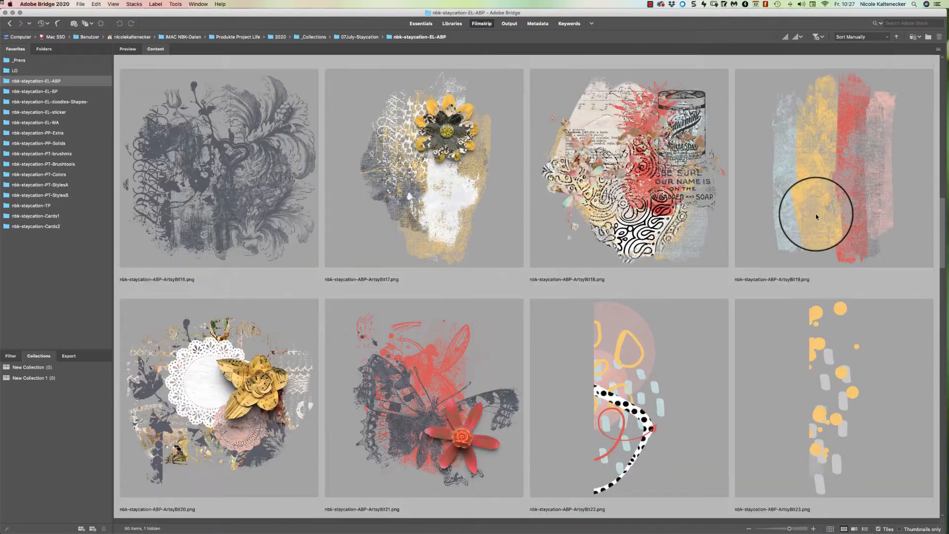
scroll(793, 245, "down", 10)
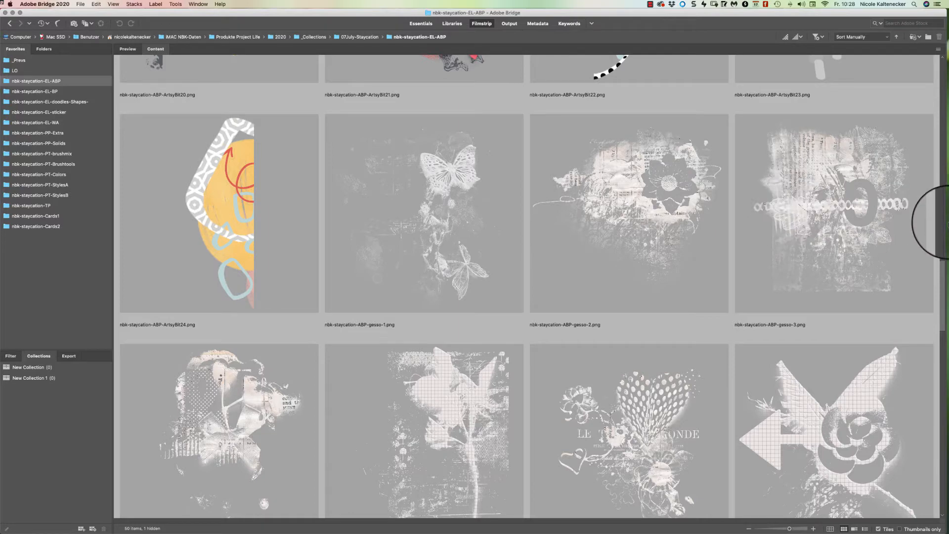
scroll(941, 270, "down", 2)
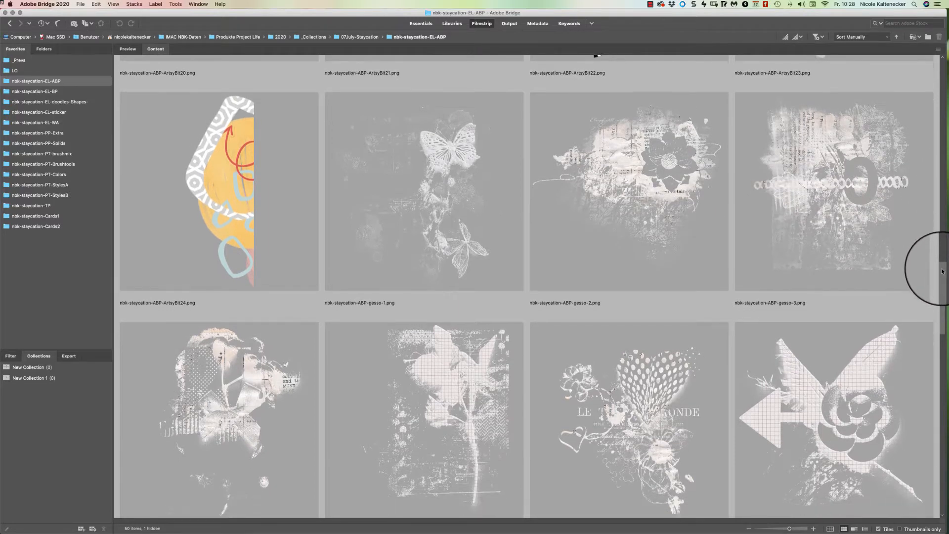
left_click_drag(942, 271, 927, 215)
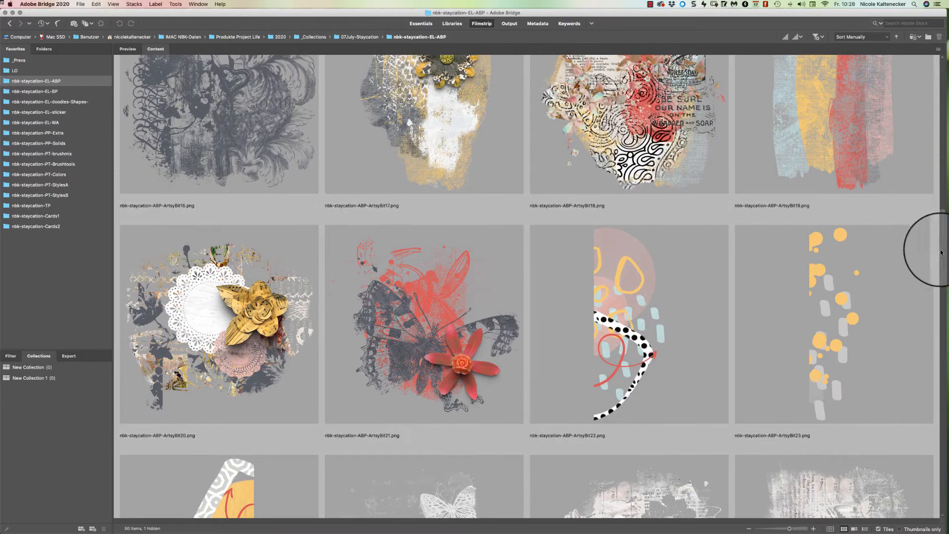
left_click_drag(942, 249, 900, 316)
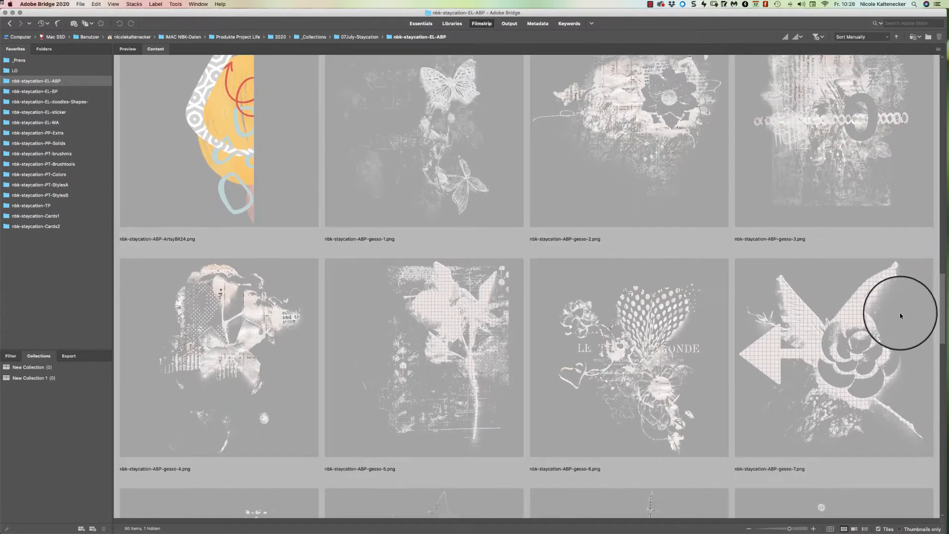
Preview nbk-staycation-ABP-gesso-6.png and nbk-staycation-ABP-gesso-5.png full screen one after the other, returning to the thumbnails and selecting gesso-3.
left_click(645, 352)
key("space")
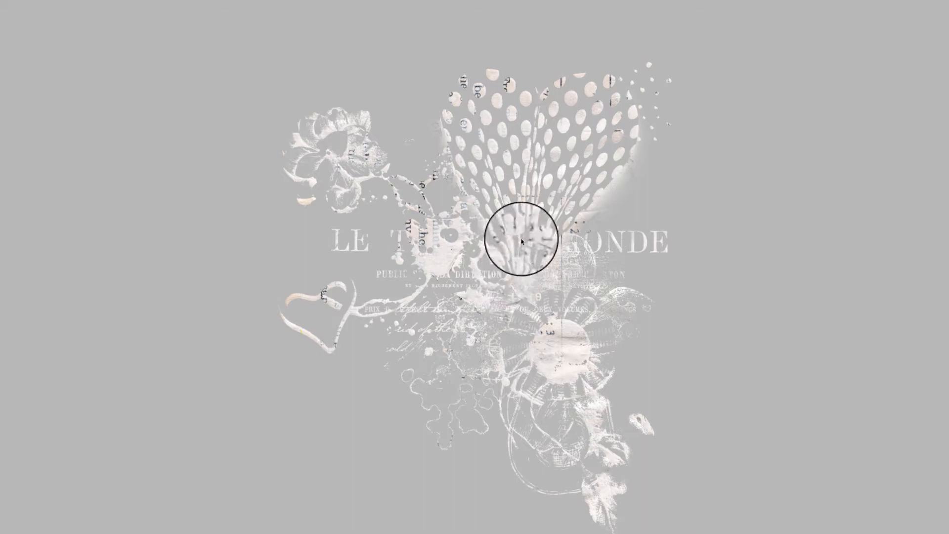
key("space")
left_click(471, 319)
key("space")
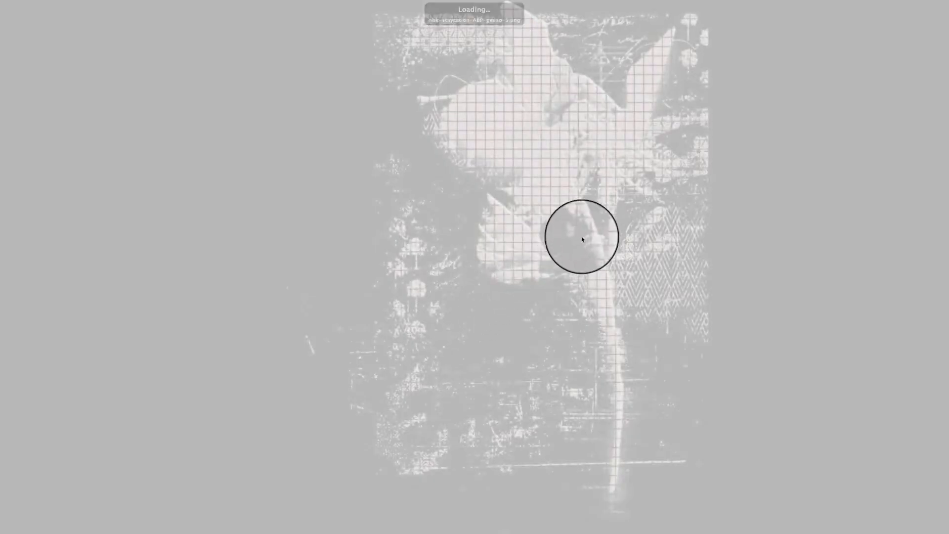
key("space")
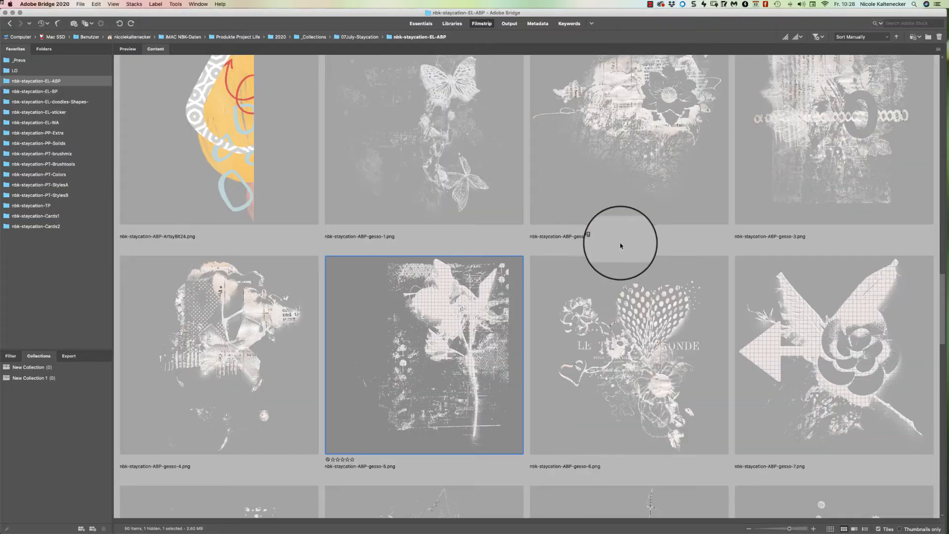
left_click(830, 101)
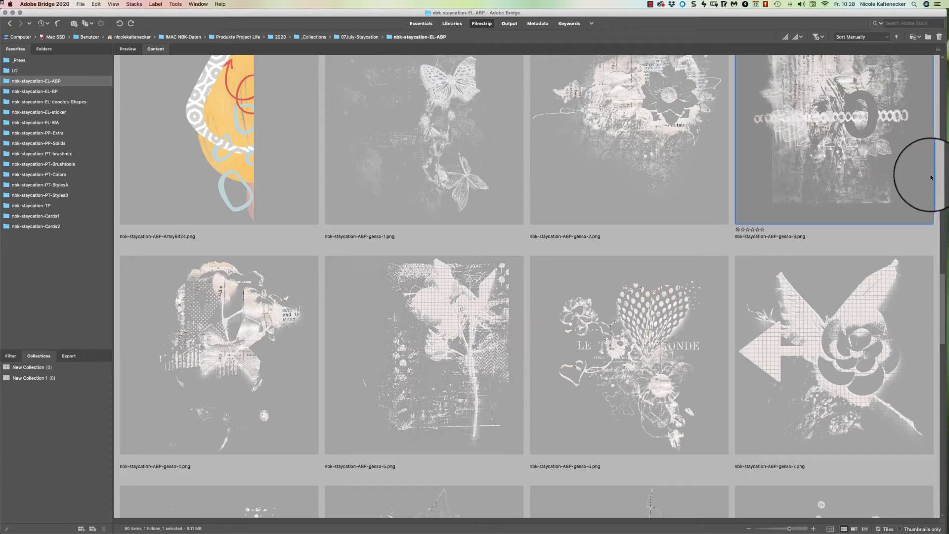
Preview the cover image nbk-staycation-ABP.jpg at the end of the folder full screen and return to the thumbnails.
scroll(934, 269, "up", 3)
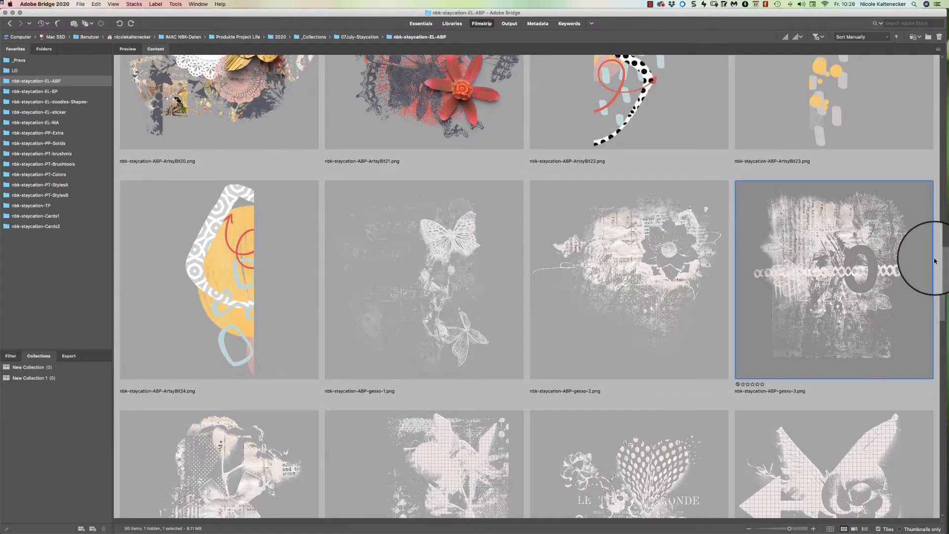
scroll(882, 301, "down", 7)
scroll(855, 346, "down", 10)
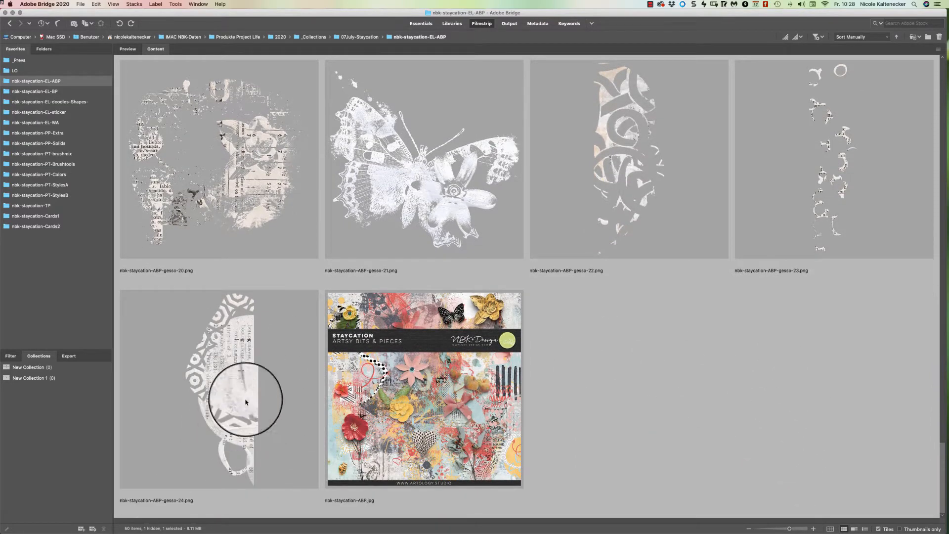
left_click(378, 346)
key("space")
left_click_drag(626, 248, 629, 103)
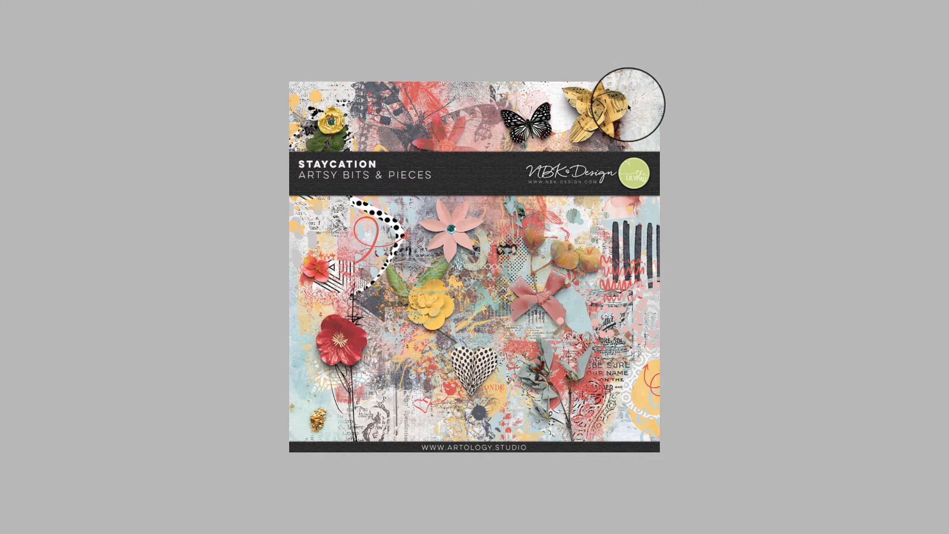
key("space")
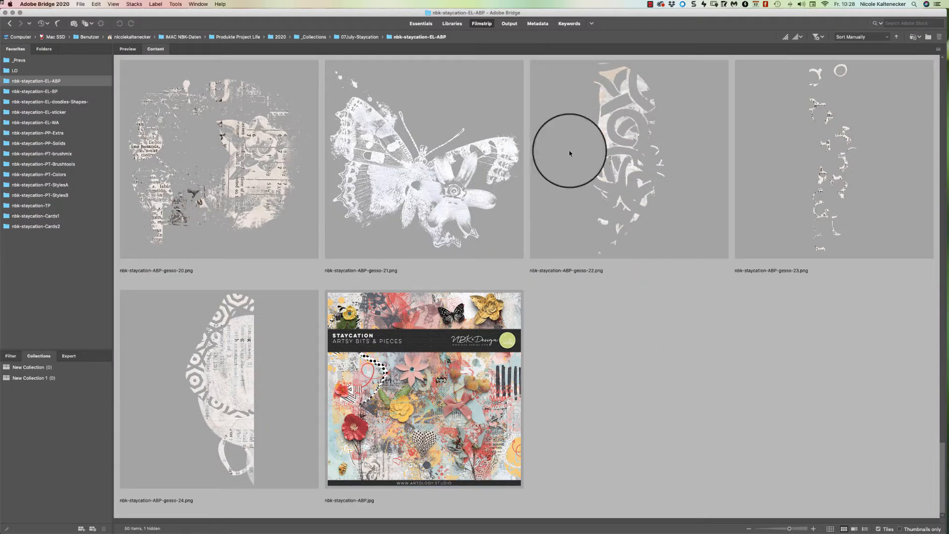
Open the nbk-staycation-EL-BP folder and look over the bow images at its start.
left_click(63, 93)
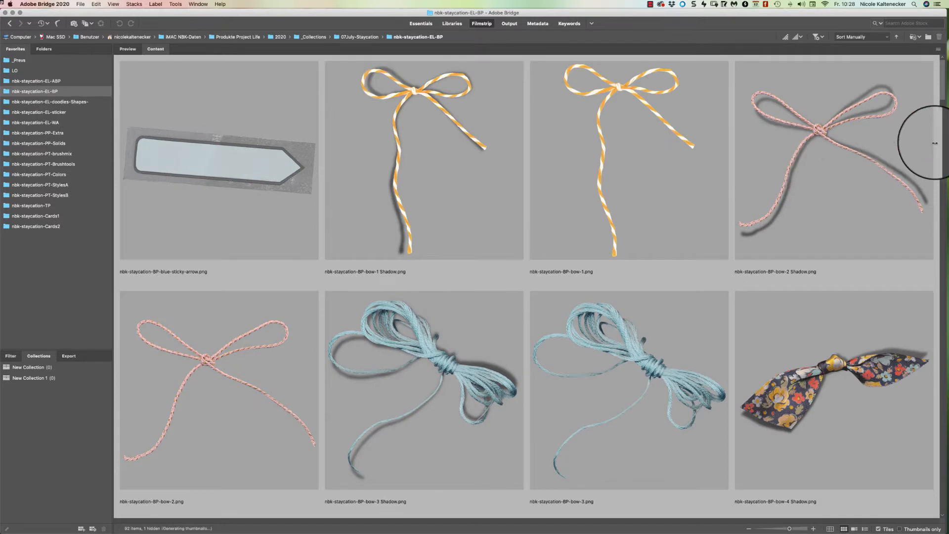
scroll(941, 94, "down", 1)
scroll(943, 82, "up", 1)
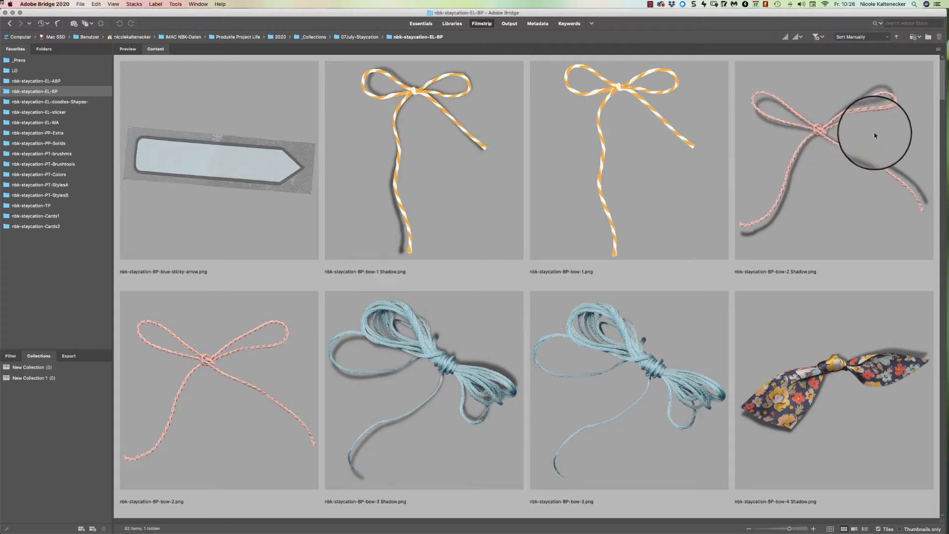
scroll(930, 79, "down", 5)
scroll(929, 103, "up", 5)
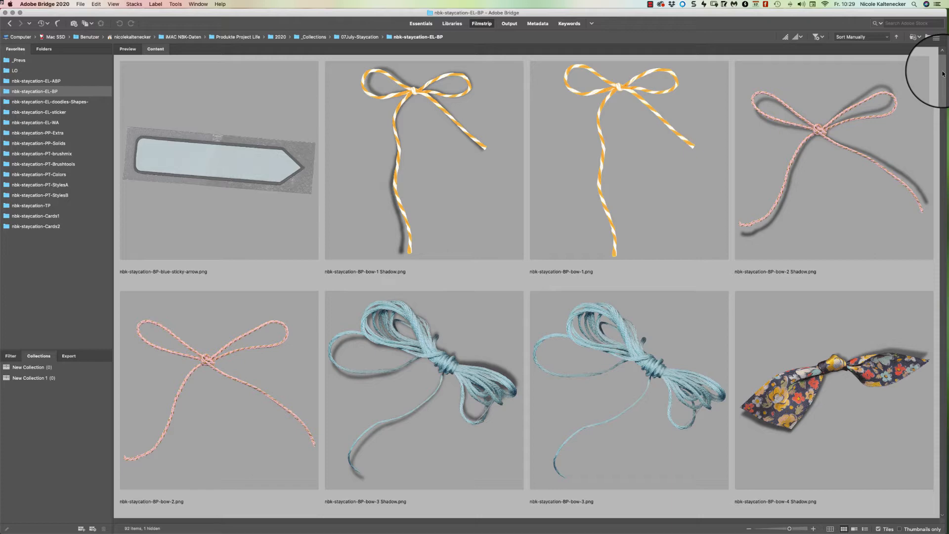
Examine the flower and foliage images in the nbk-staycation-EL-BP folder, including their shadowed versions.
left_click_drag(942, 74, 935, 108)
scroll(930, 106, "down", 6)
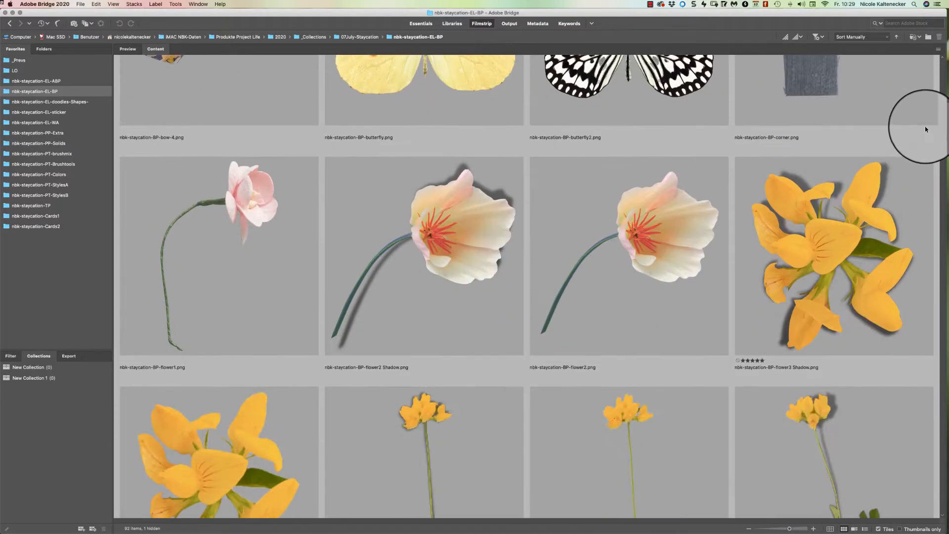
scroll(924, 130, "down", 10)
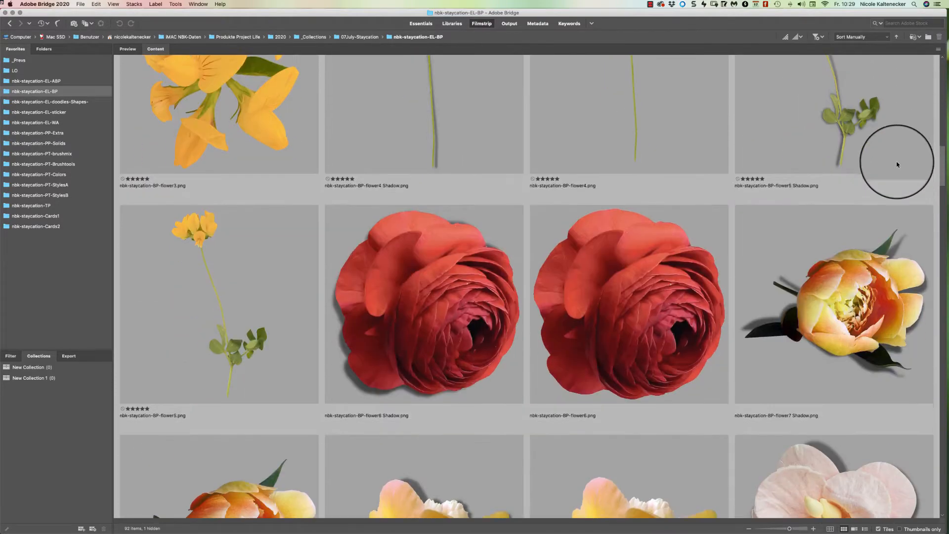
scroll(888, 179, "down", 2)
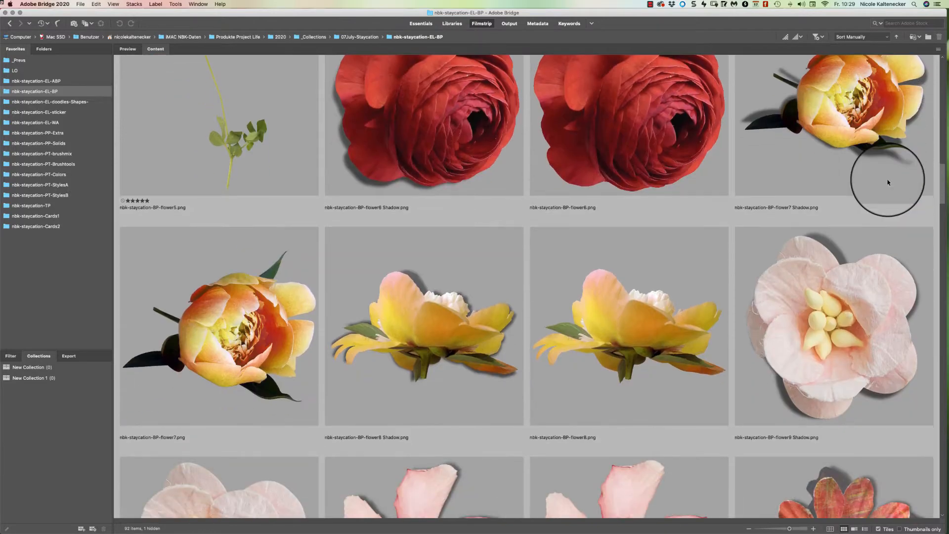
scroll(888, 182, "down", 10)
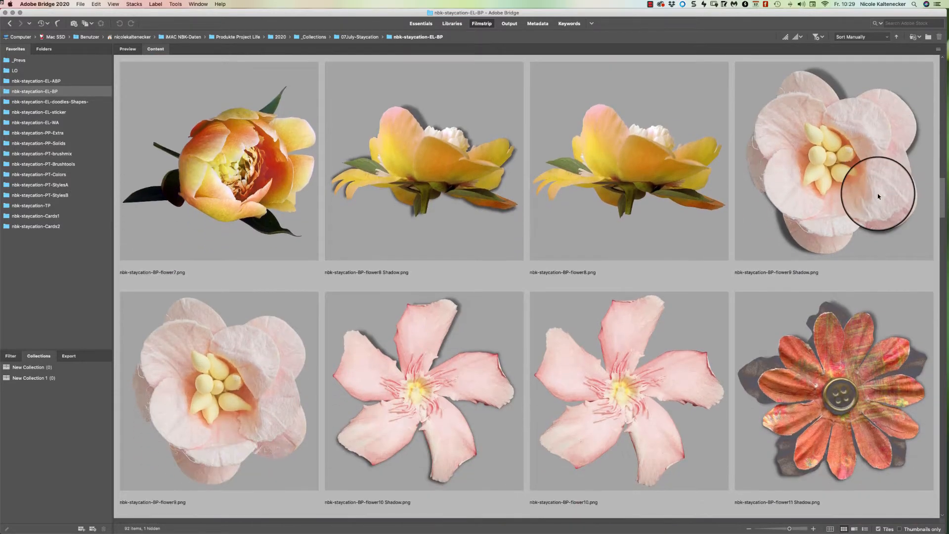
scroll(874, 199, "up", 1)
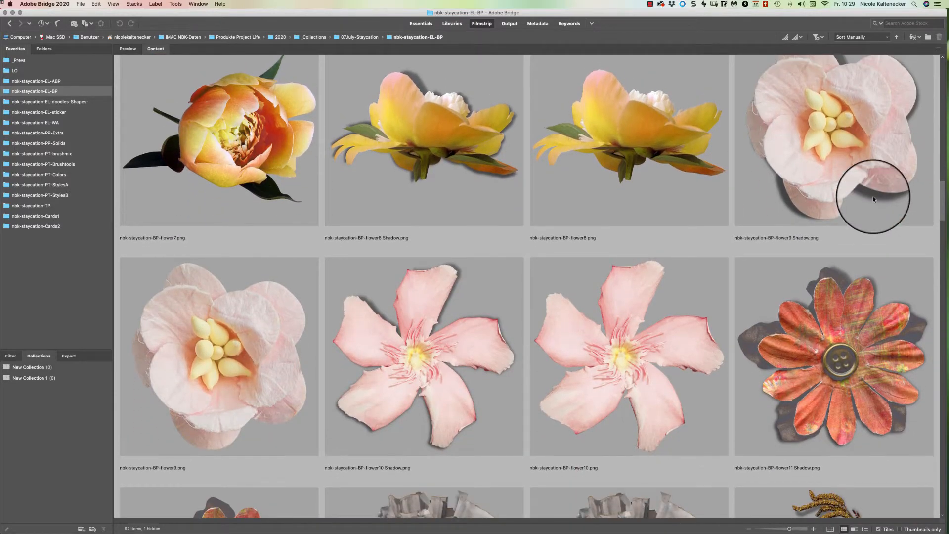
scroll(873, 199, "down", 15)
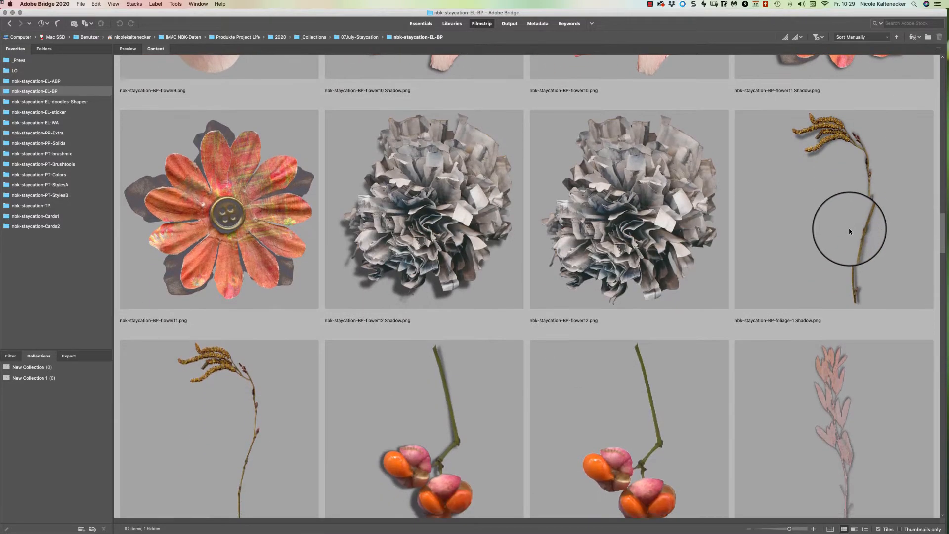
scroll(848, 230, "down", 13)
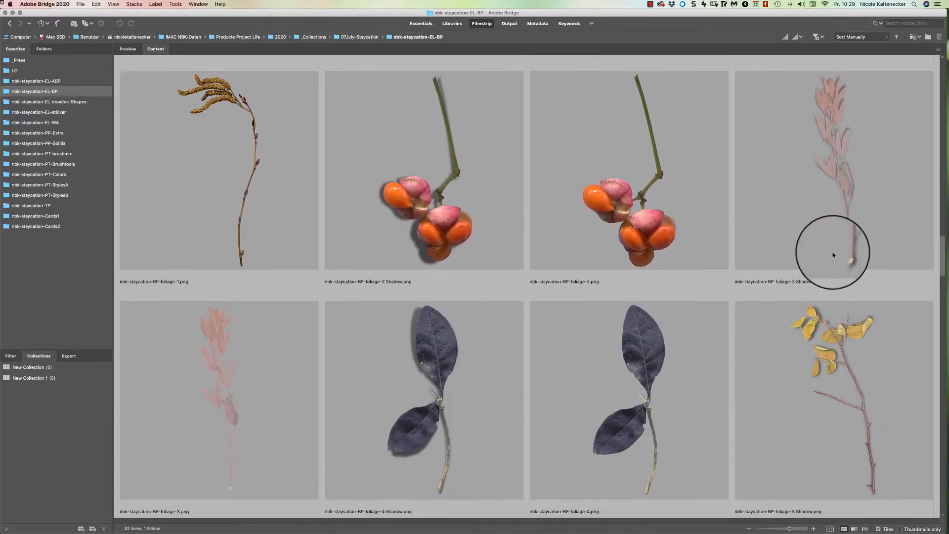
scroll(828, 262, "down", 5)
scroll(824, 268, "down", 11)
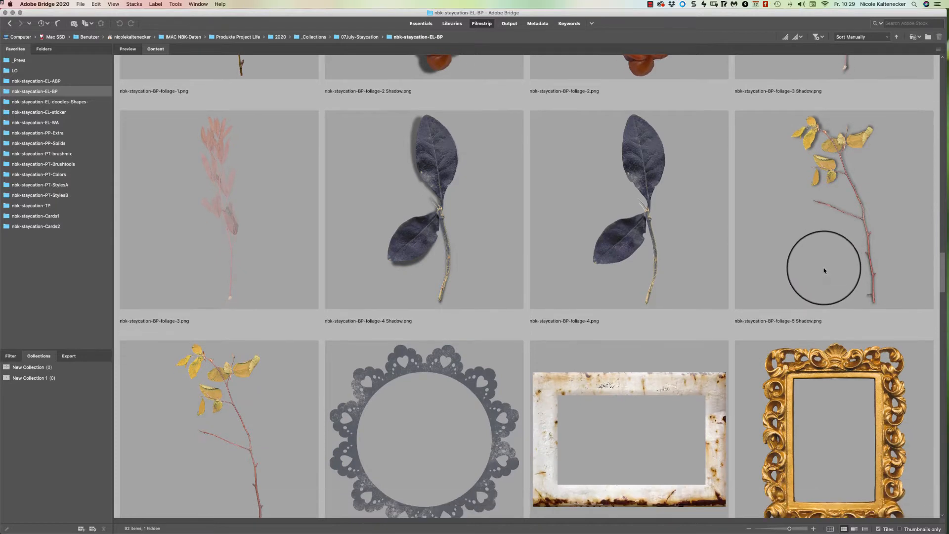
Examine the frame, heart, ink, lace and magiclight images further down the nbk-staycation-EL-BP folder.
scroll(811, 290, "down", 8)
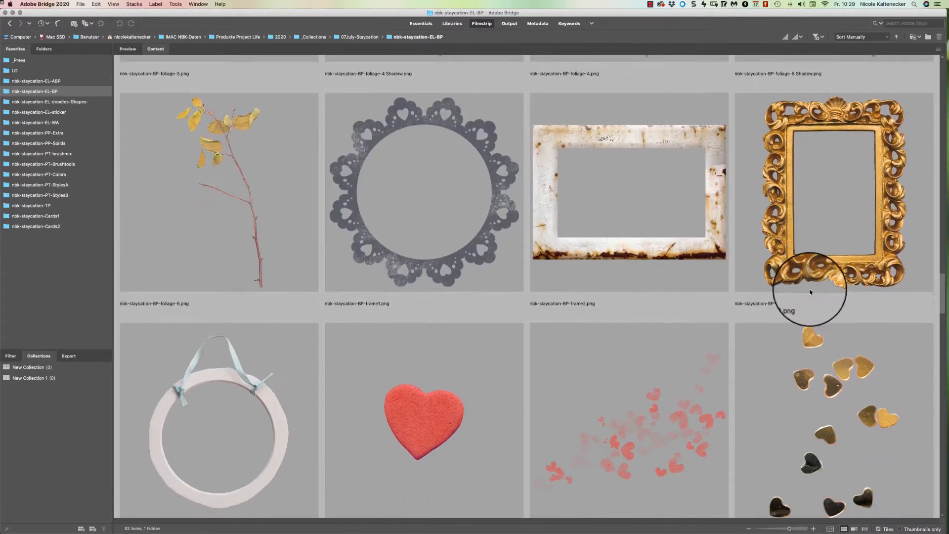
scroll(804, 311, "down", 14)
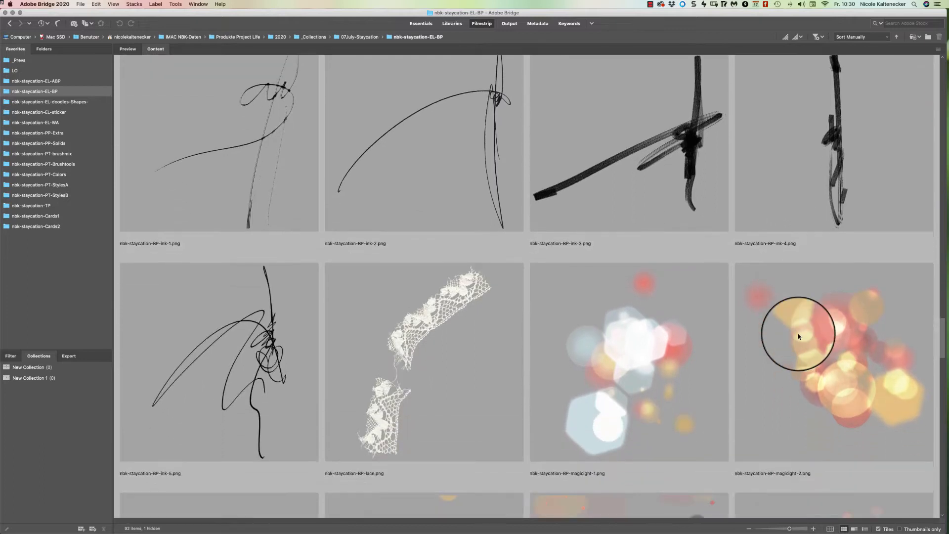
scroll(799, 336, "down", 13)
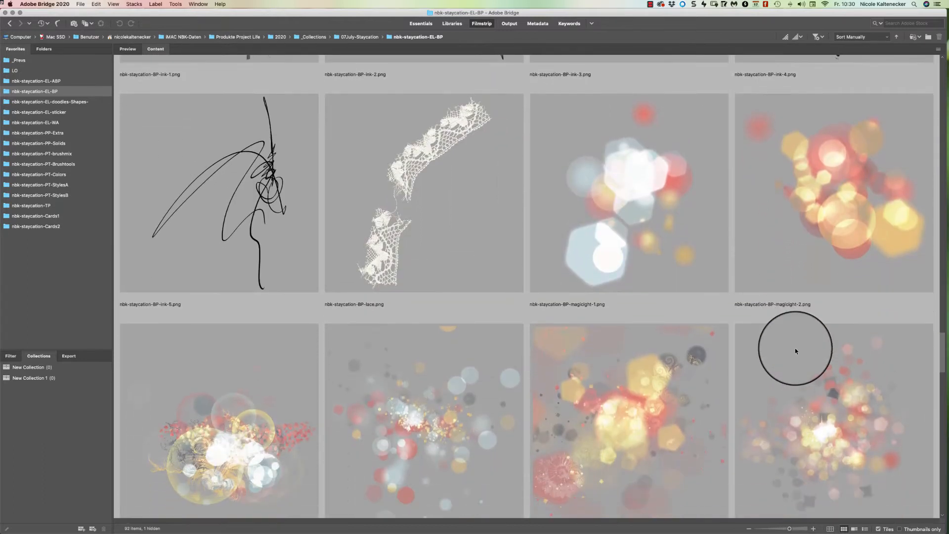
scroll(793, 362, "down", 5)
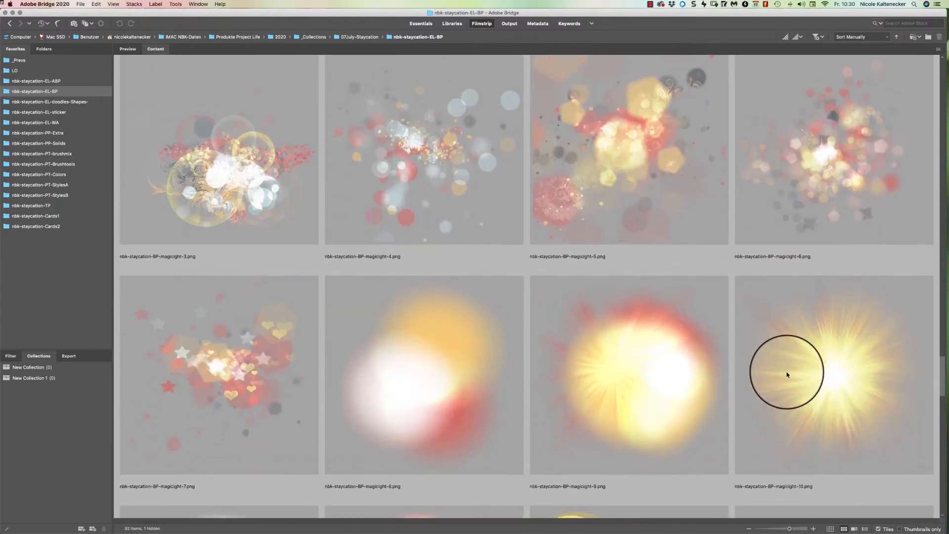
scroll(785, 370, "down", 10)
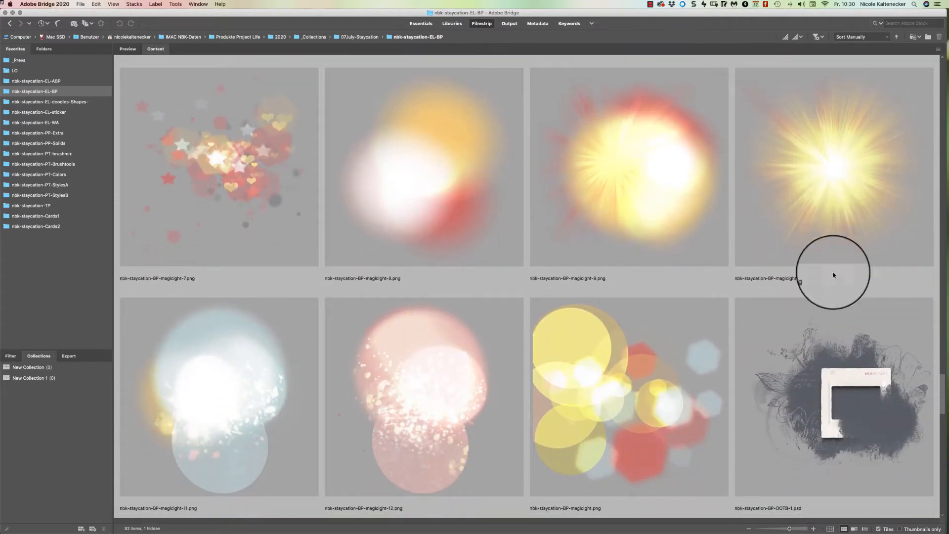
Select the layered file nbk-staycation-BP-OOTB-1.psd that follows the magiclight images.
left_click_drag(942, 382, 939, 400)
scroll(934, 388, "up", 3)
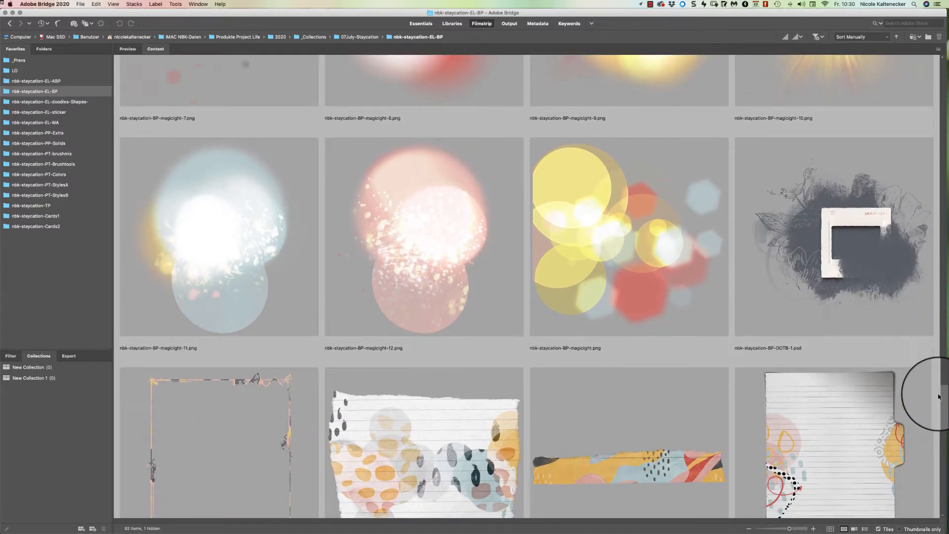
left_click(811, 284)
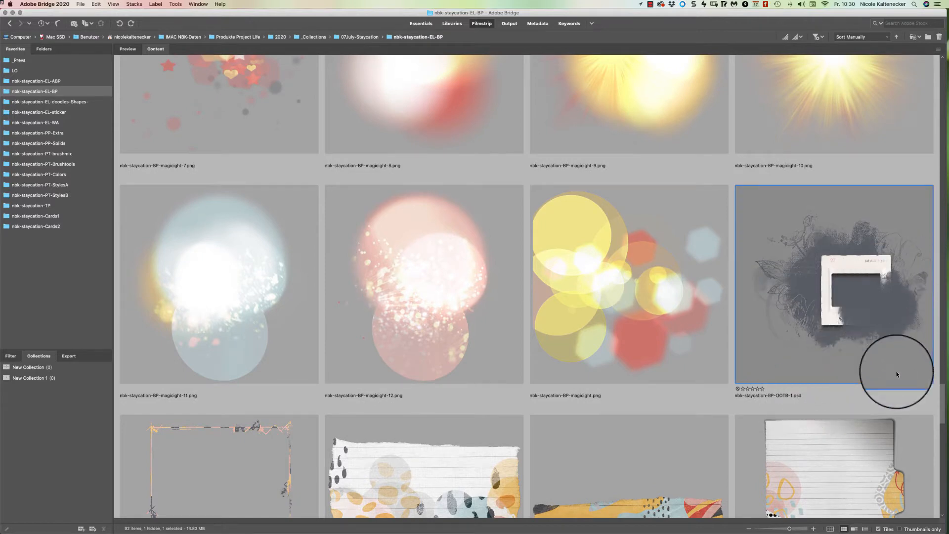
Open the layered file nbk-staycation-BP-OOTB-1.psd in Photoshop.
key("Return")
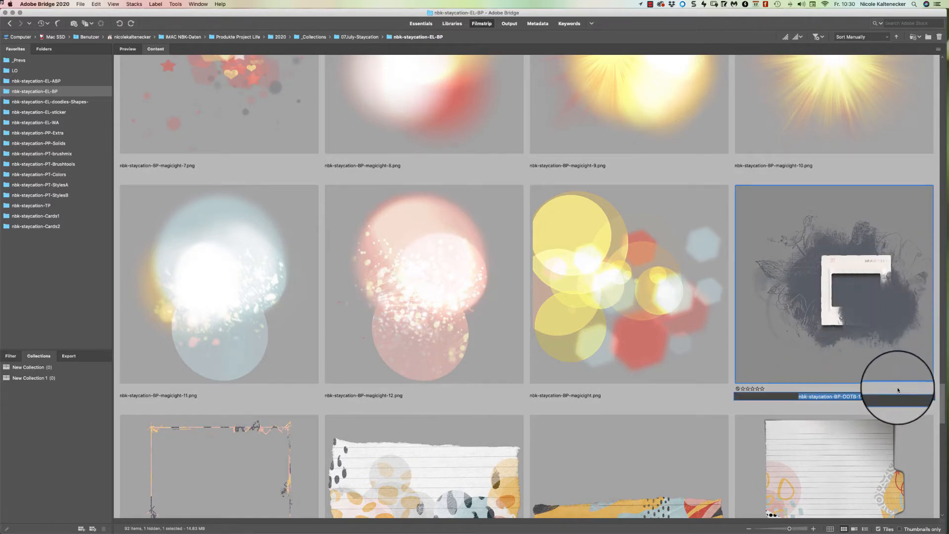
left_click(898, 390)
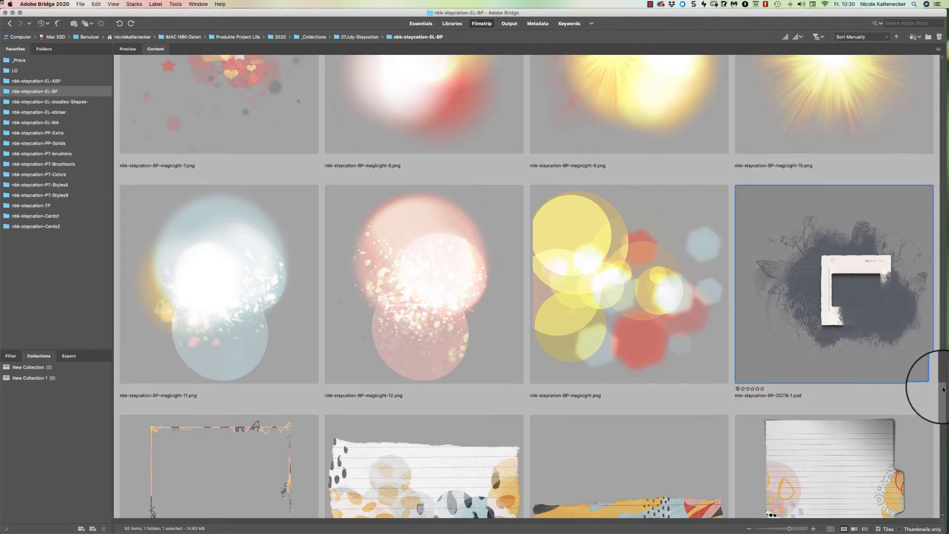
left_click_drag(943, 390, 943, 399)
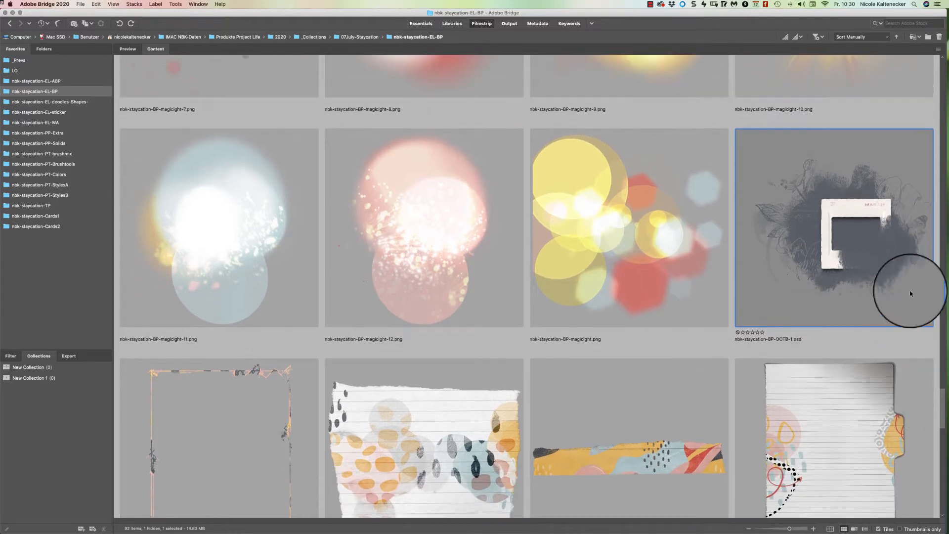
double_click(889, 245)
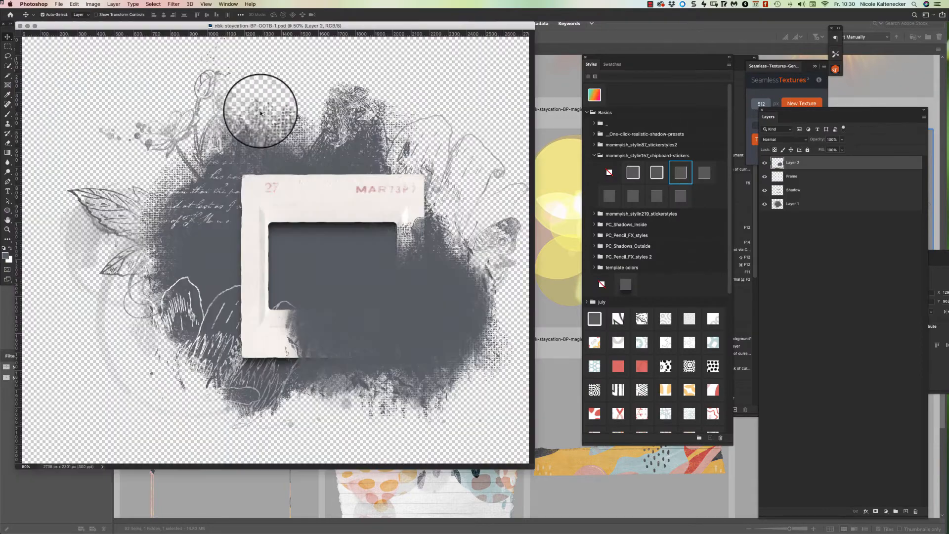
Enlarge the document window around the canvas and move the Styles panel clear of it.
left_click_drag(538, 476, 566, 508)
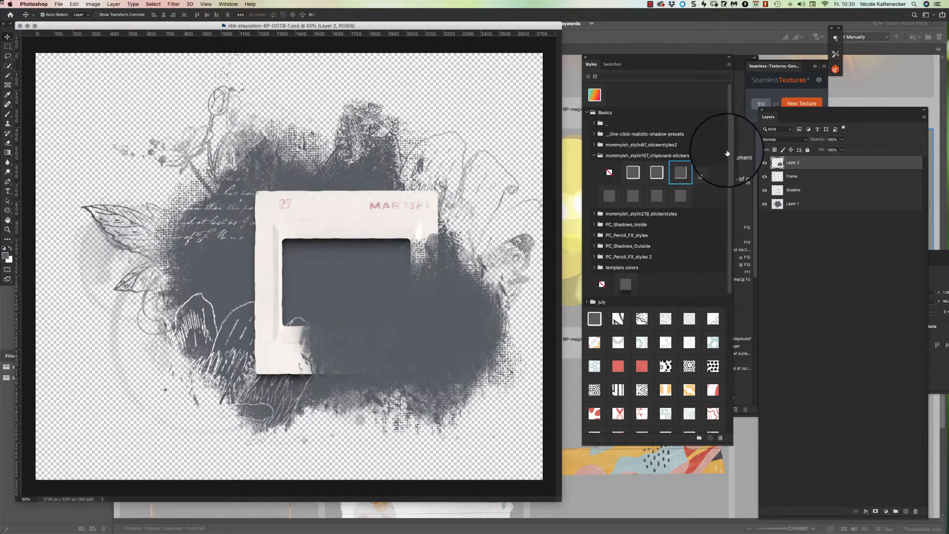
left_click_drag(723, 162, 719, 164)
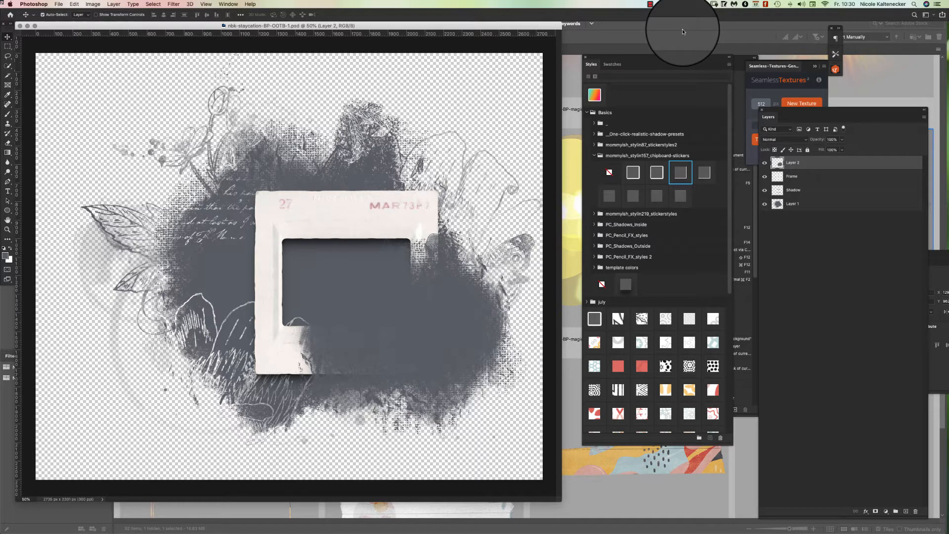
left_click_drag(556, 495, 575, 508)
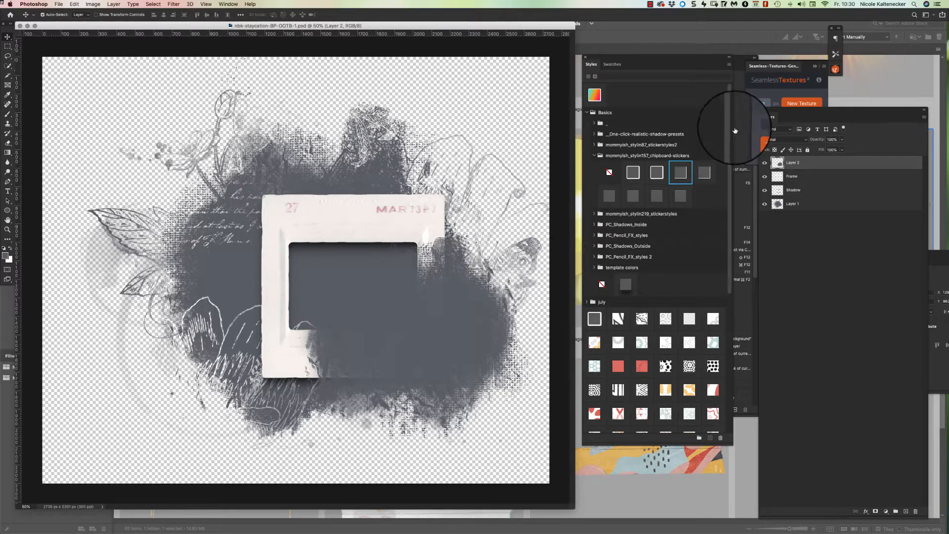
left_click_drag(574, 508, 586, 513)
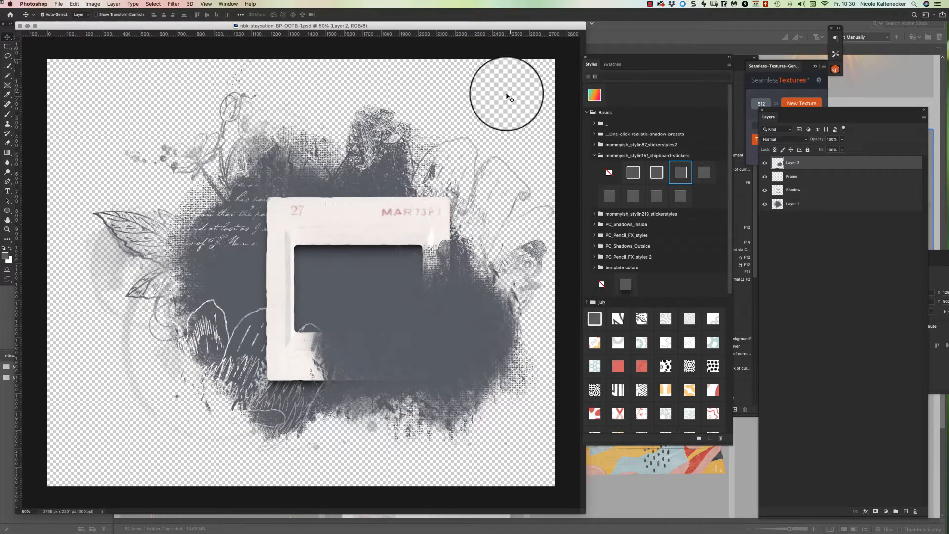
left_click_drag(608, 69, 628, 102)
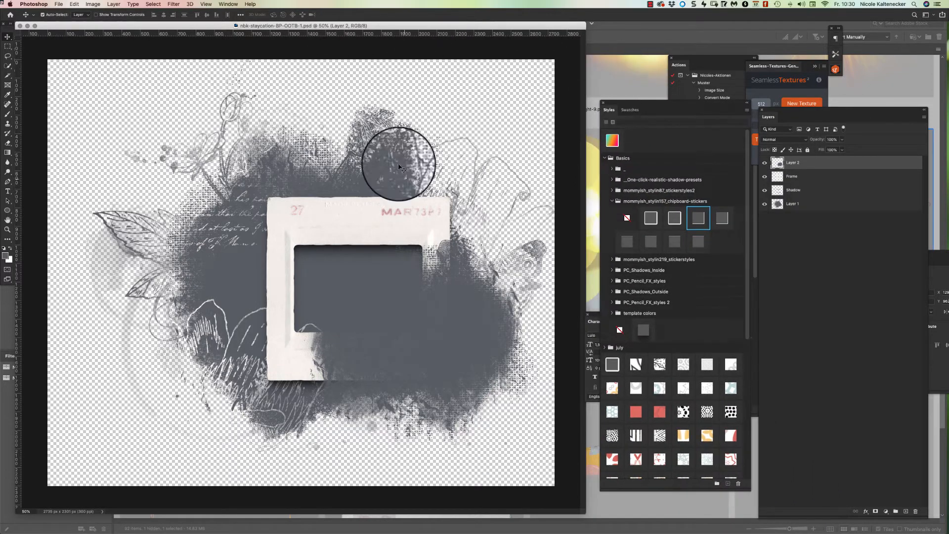
left_click_drag(574, 509, 557, 499)
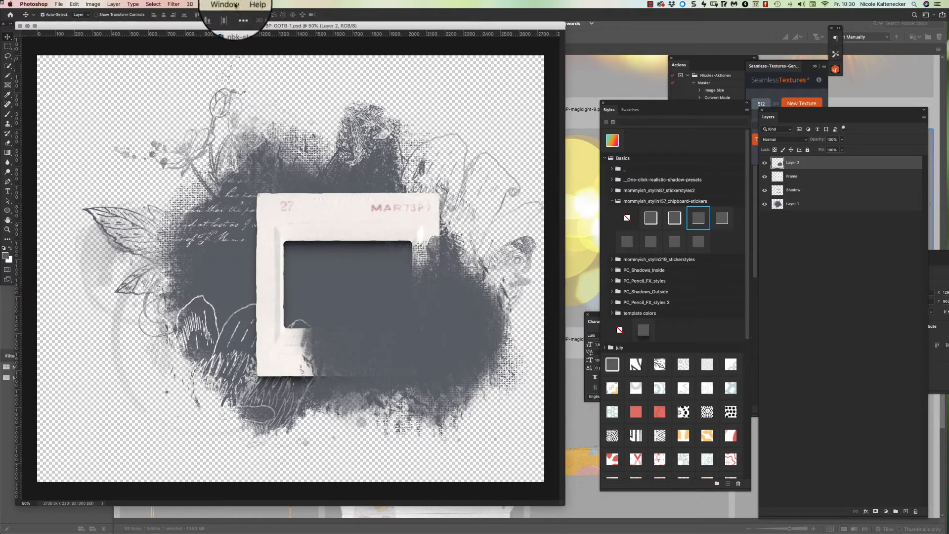
Open the Pexels extension to browse stock photos.
left_click(229, 4)
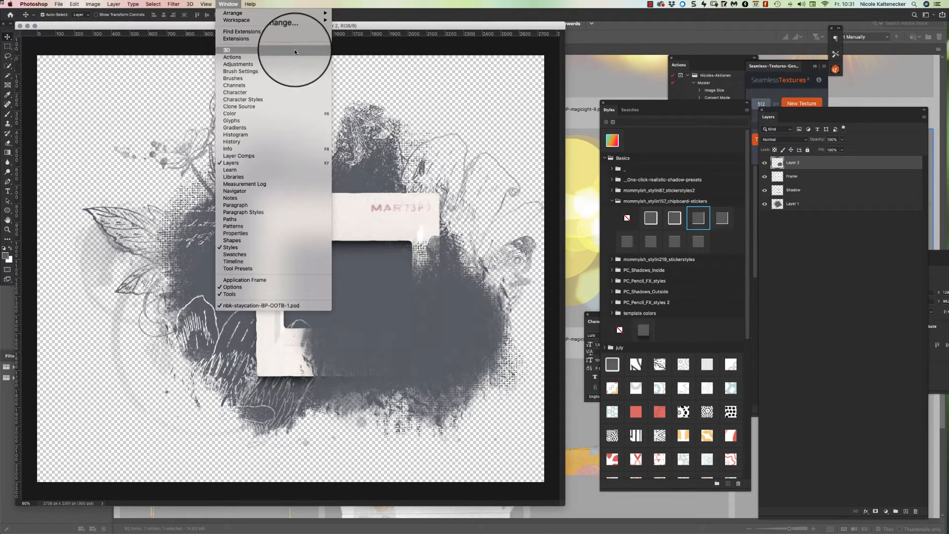
mouse_move(317, 39)
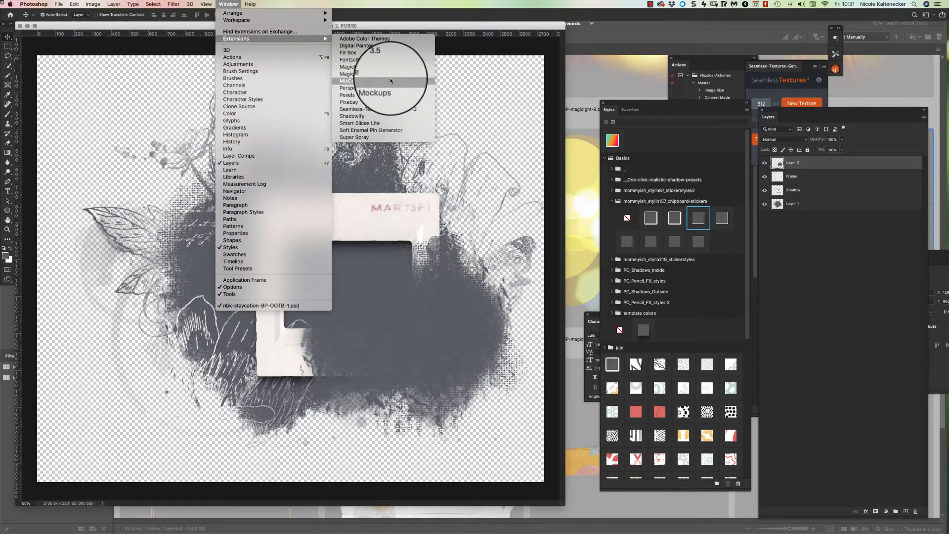
left_click(390, 93)
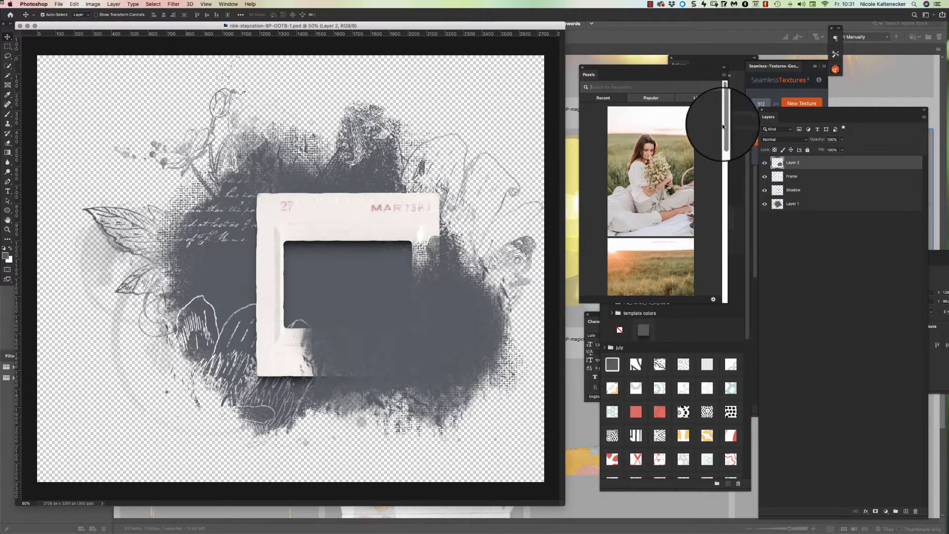
Place the Pexels photo of the woman with the flower bouquet clipped to Layer 1, then scale and reposition it to span the canvas width.
left_click(796, 203)
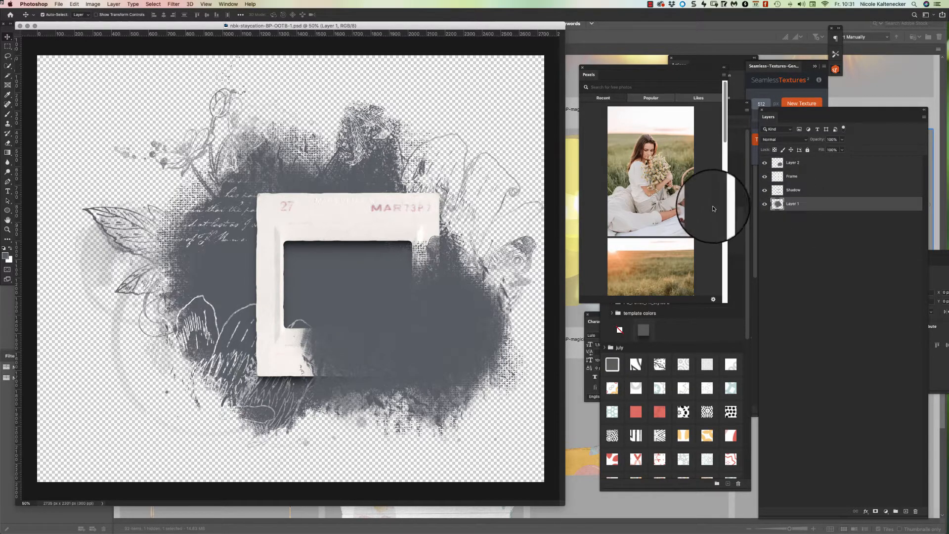
left_click(669, 191)
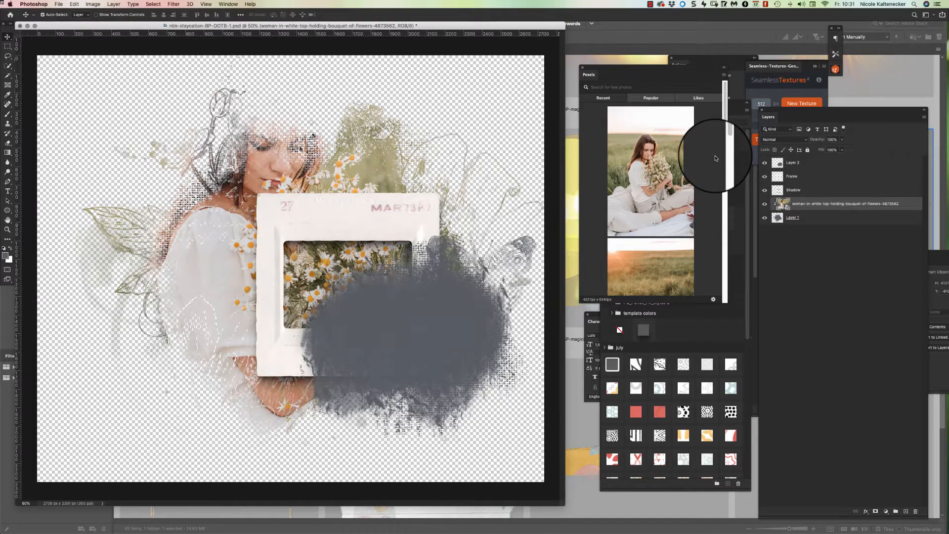
key("super+t")
left_click_drag(341, 153, 366, 206)
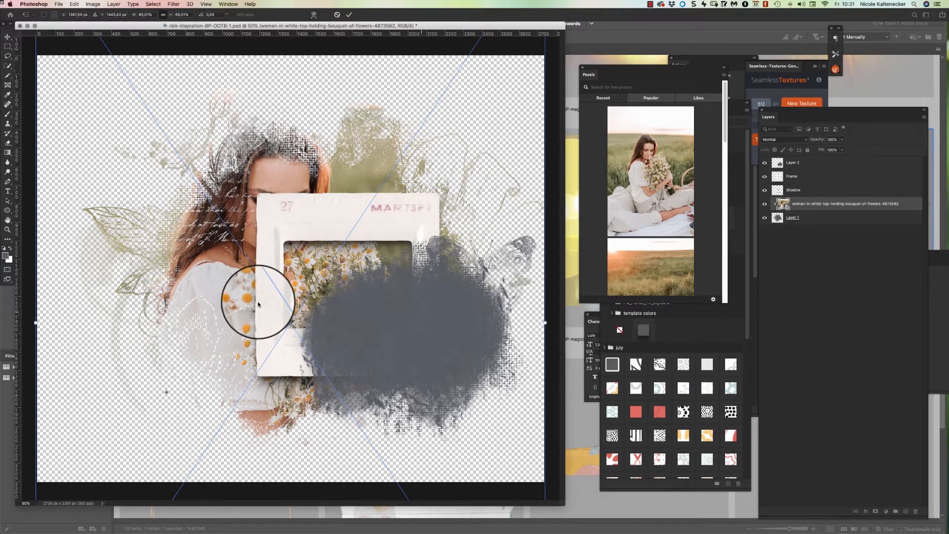
key("Return")
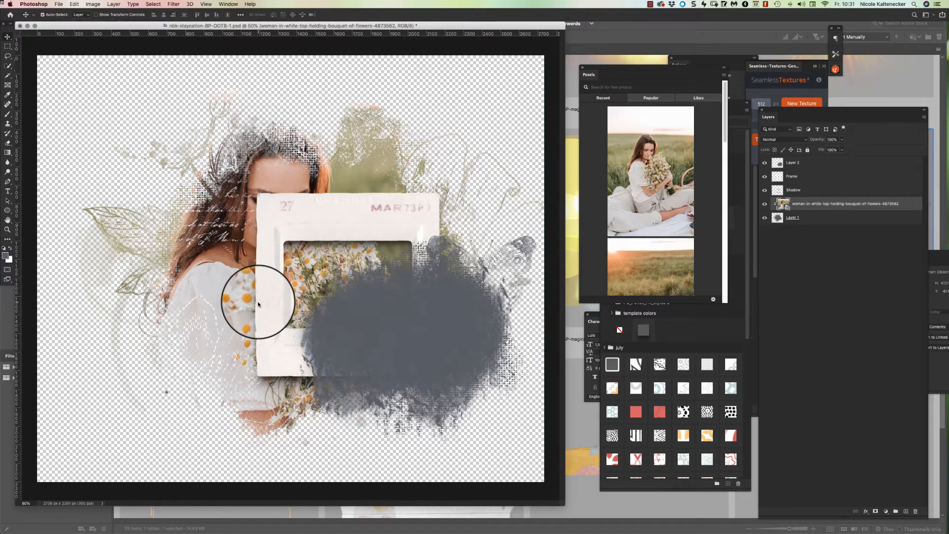
Duplicate the photo layer, move the copy above Layer 2 and clip it to Layer 2.
right_click(831, 200)
left_click(837, 99)
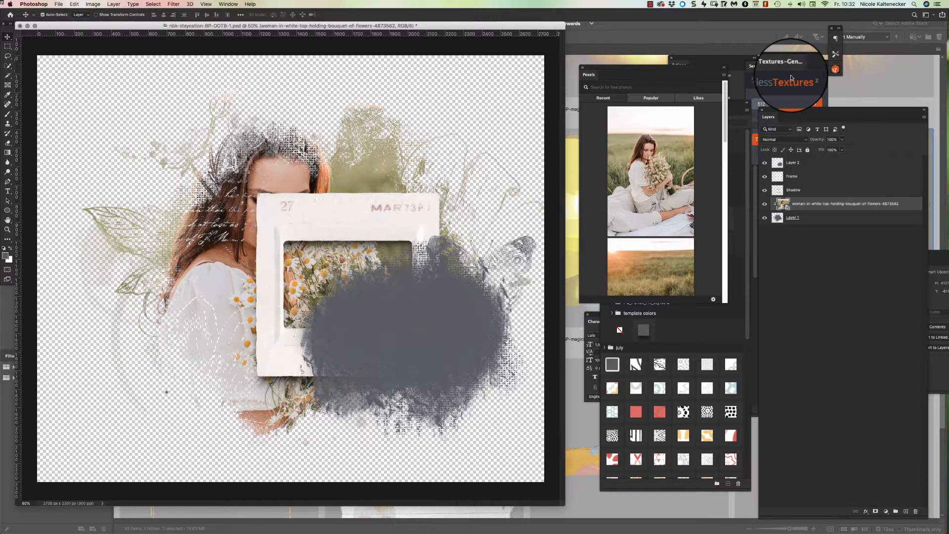
key("cmd+j")
left_click_drag(815, 204, 815, 159)
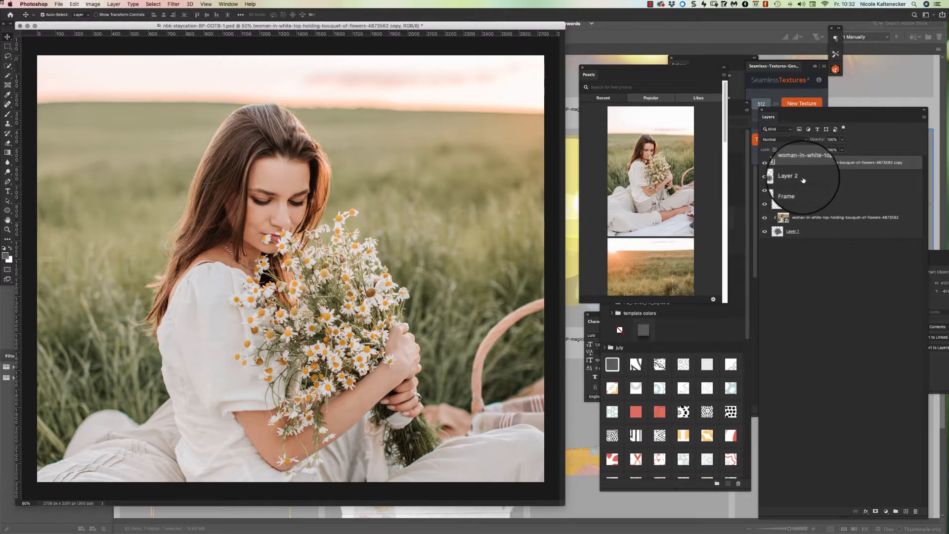
right_click(815, 162)
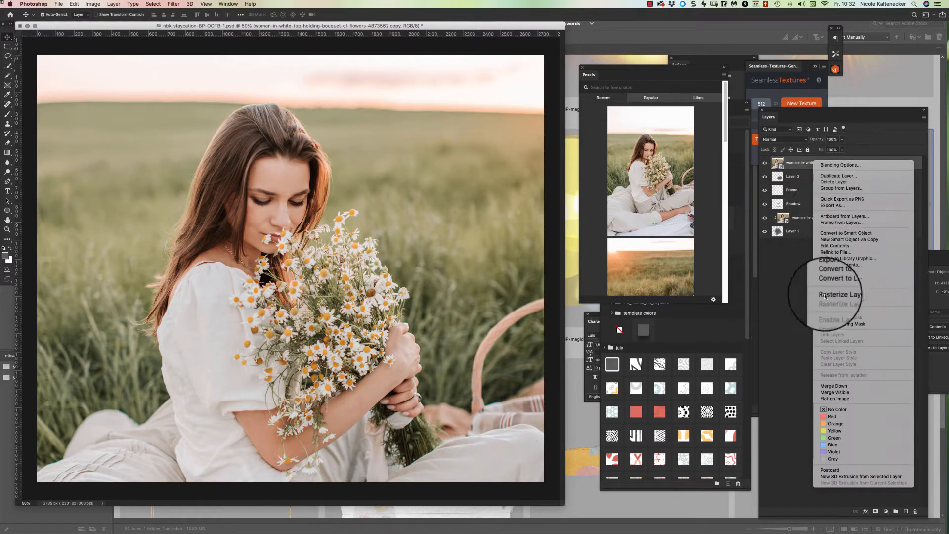
left_click(835, 324)
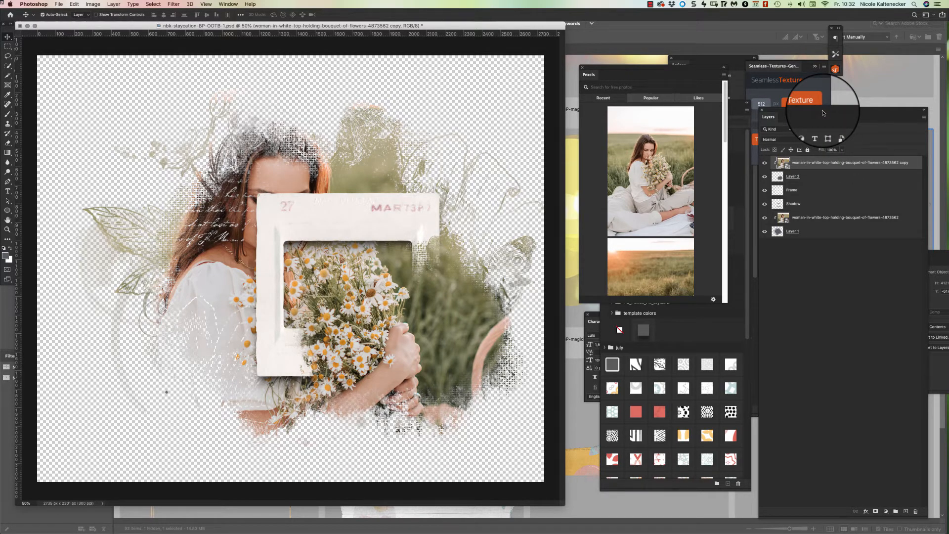
Reduce the composition's view to 25% and switch back to Adobe Bridge.
key("super+minus")
key("super+minus")
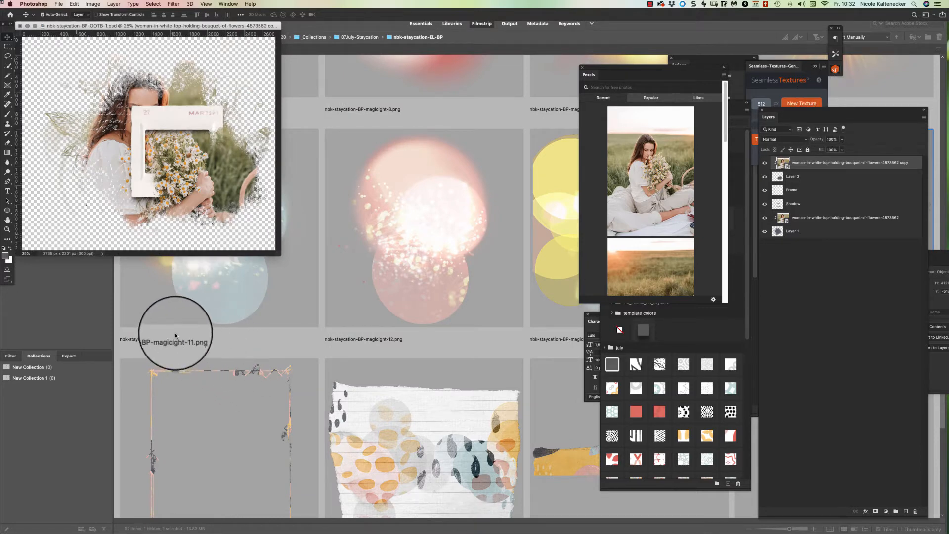
left_click(373, 249)
left_click(374, 249)
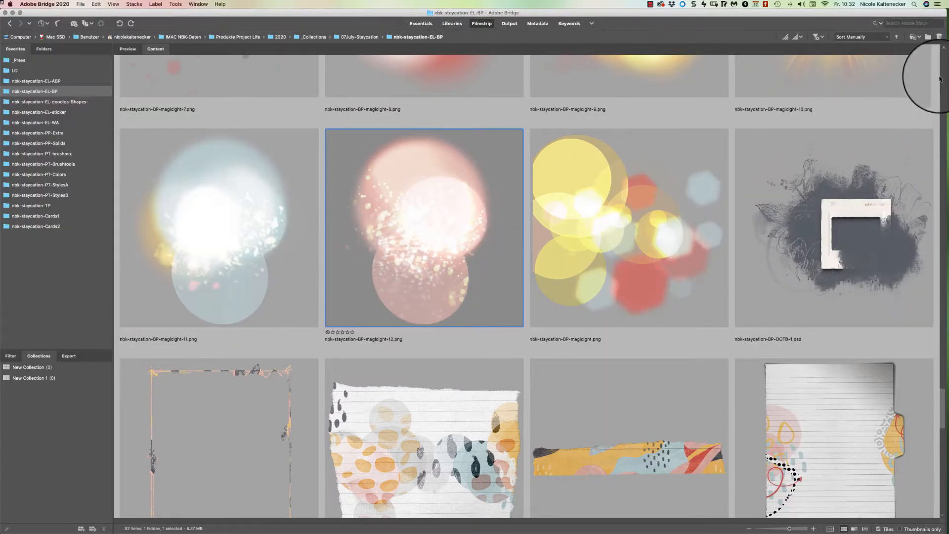
Examine the overlay frame, paper-piece, stamp and stitches images through the end of the nbk-staycation-EL-BP folder, and select nbk-staycation-BP-stitches.png.
scroll(942, 401, "down", 3)
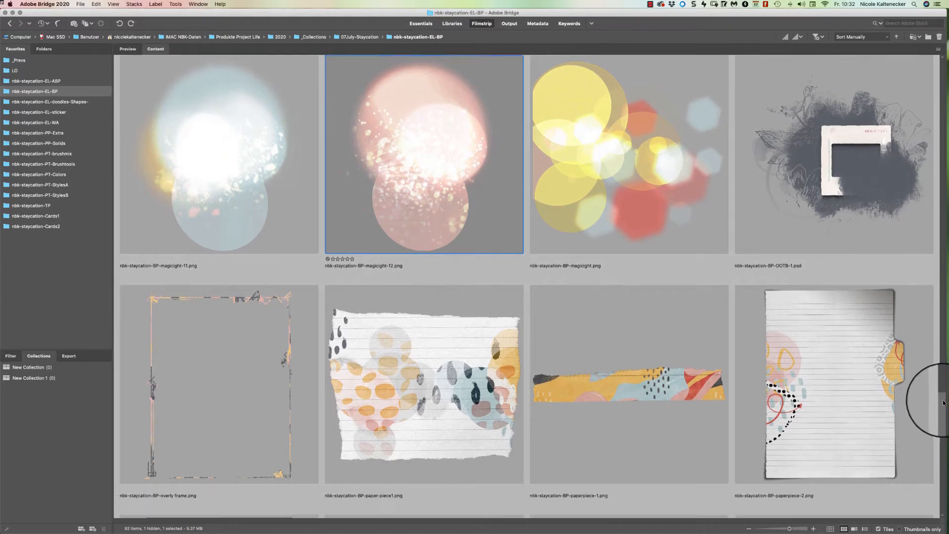
scroll(940, 405, "down", 9)
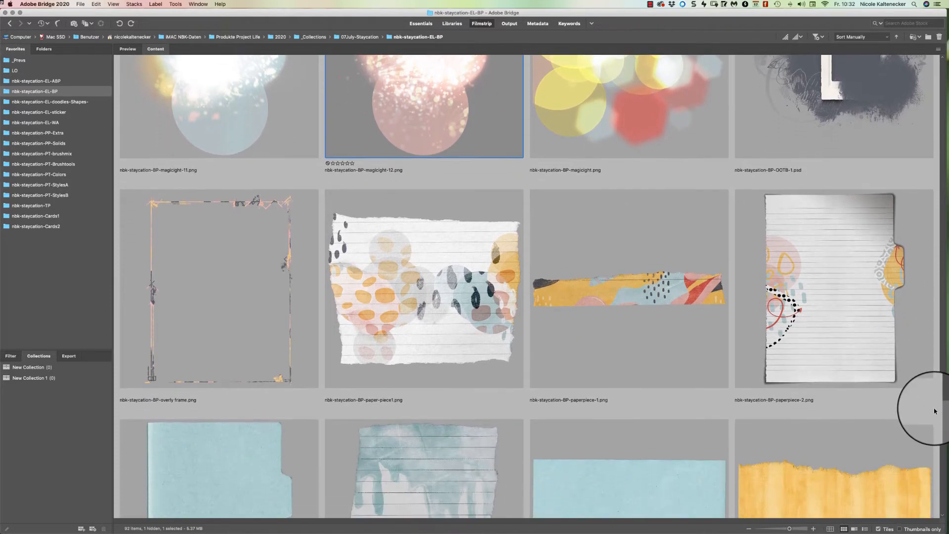
scroll(915, 430, "down", 5)
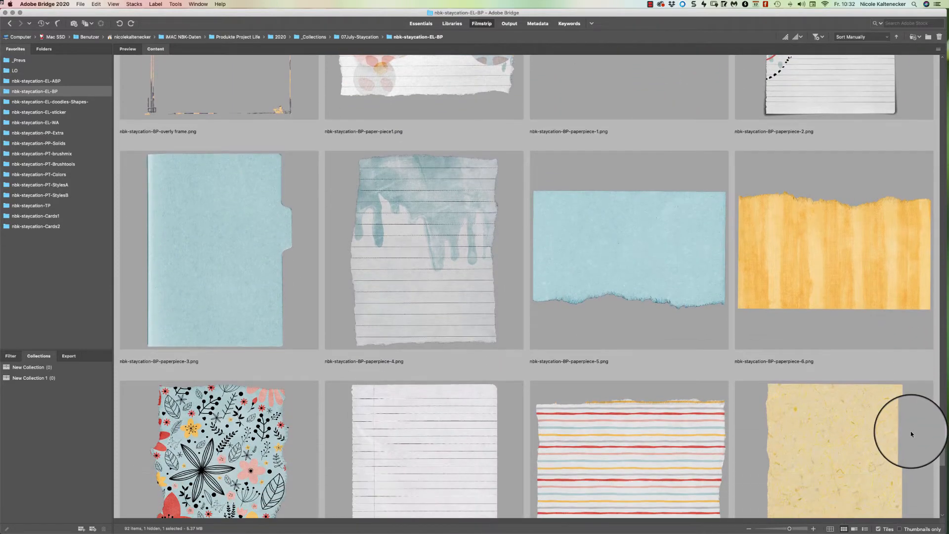
scroll(909, 438, "down", 8)
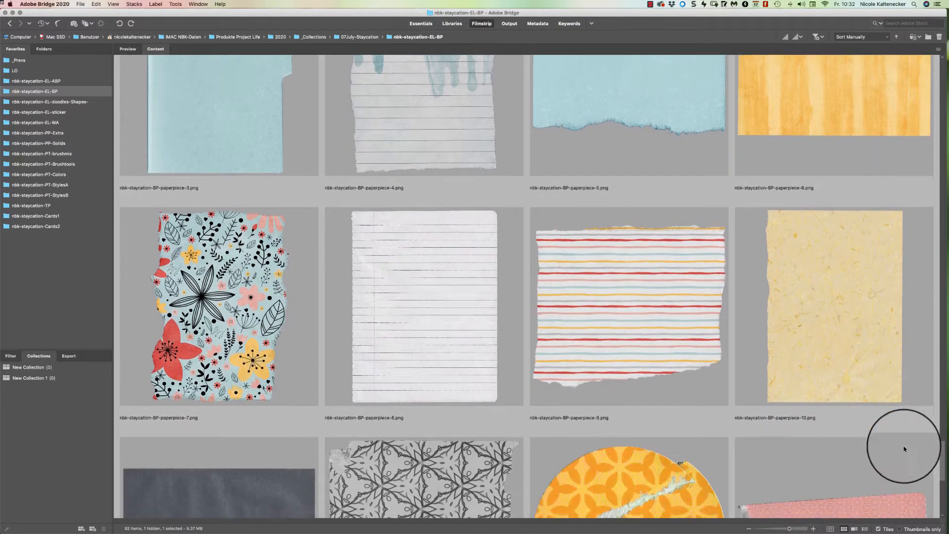
scroll(899, 460, "down", 8)
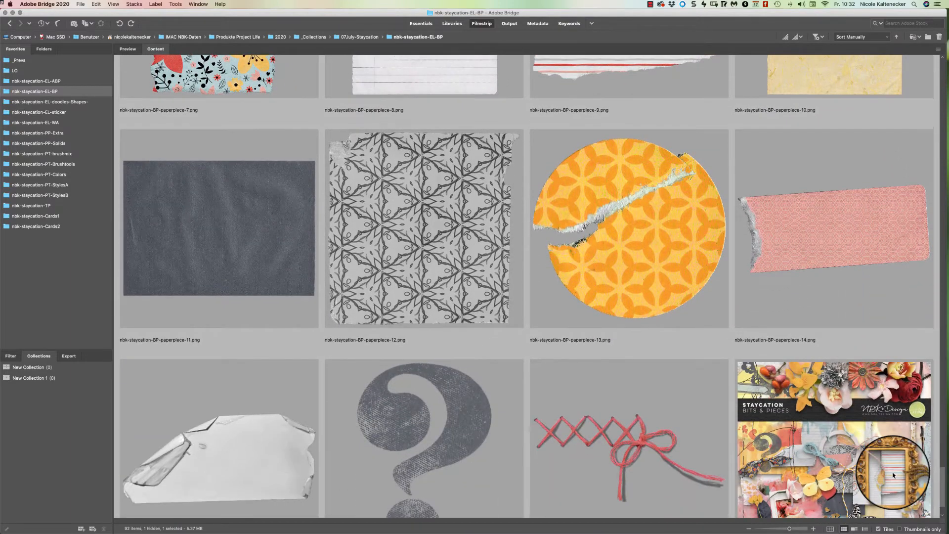
scroll(890, 482, "up", 4)
scroll(887, 480, "down", 2)
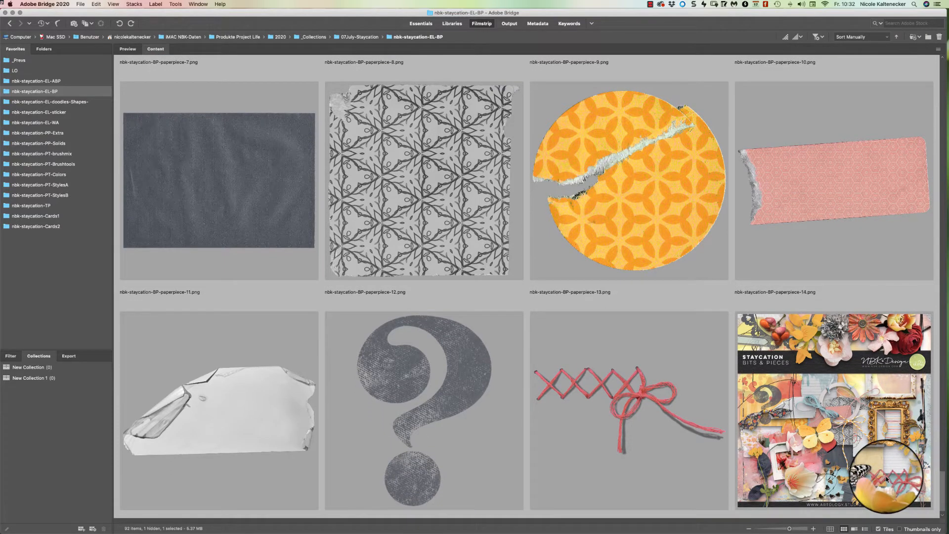
scroll(887, 478, "down", 1)
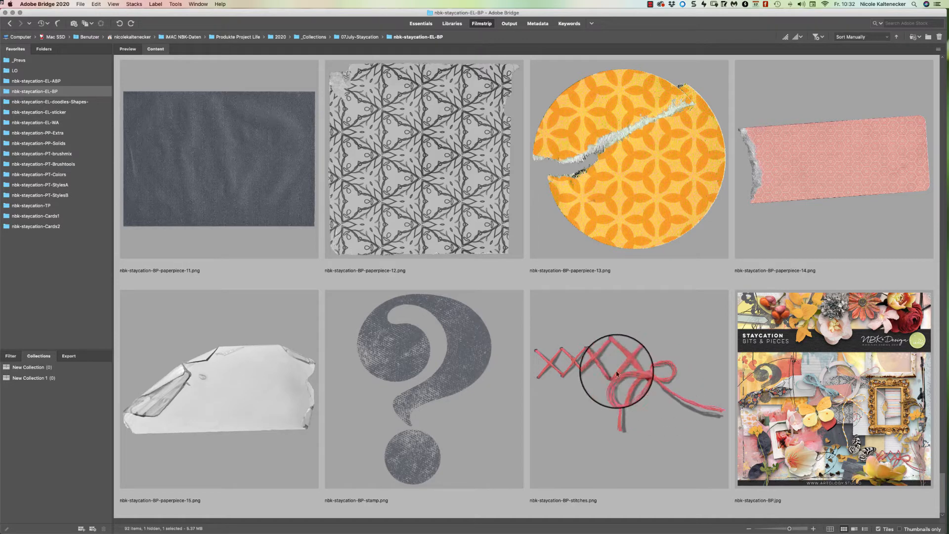
left_click(494, 364)
left_click(636, 383)
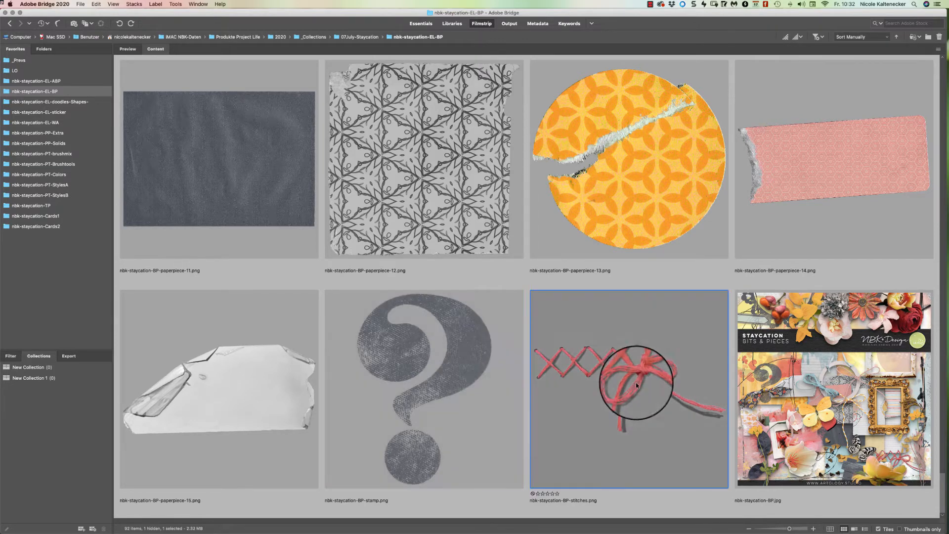
Open the colored subfolder of the nbk-staycation-EL-doodles-Shapes folder and look over its first painted shapes and doodles.
left_click(82, 102)
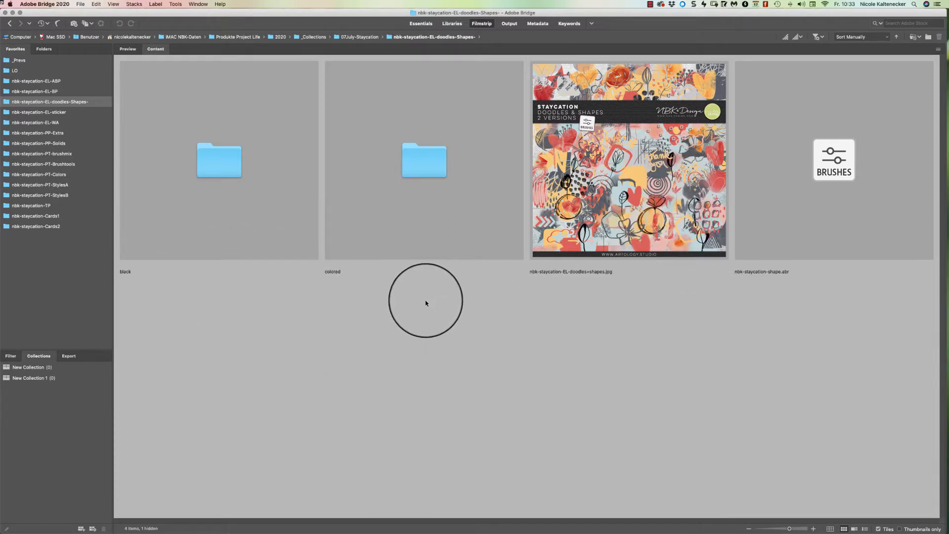
left_click(437, 160)
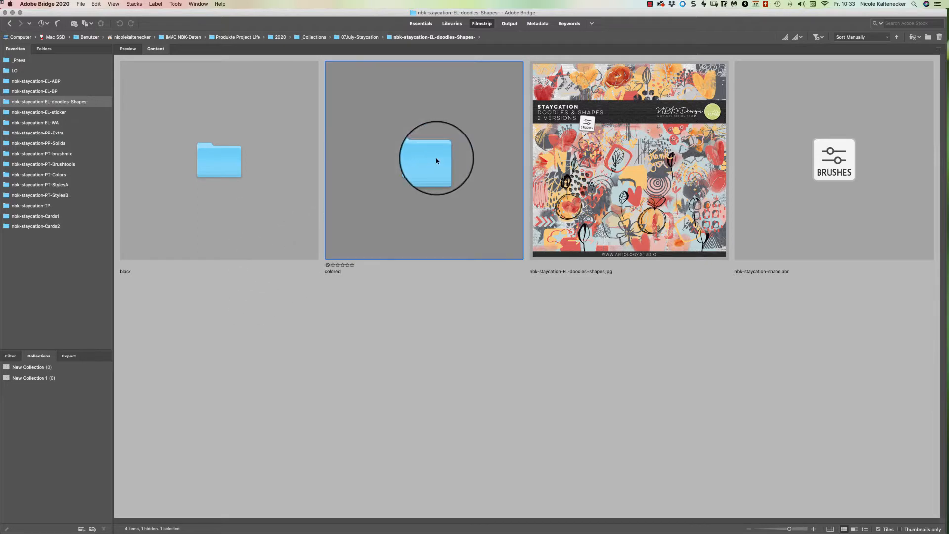
double_click(433, 163)
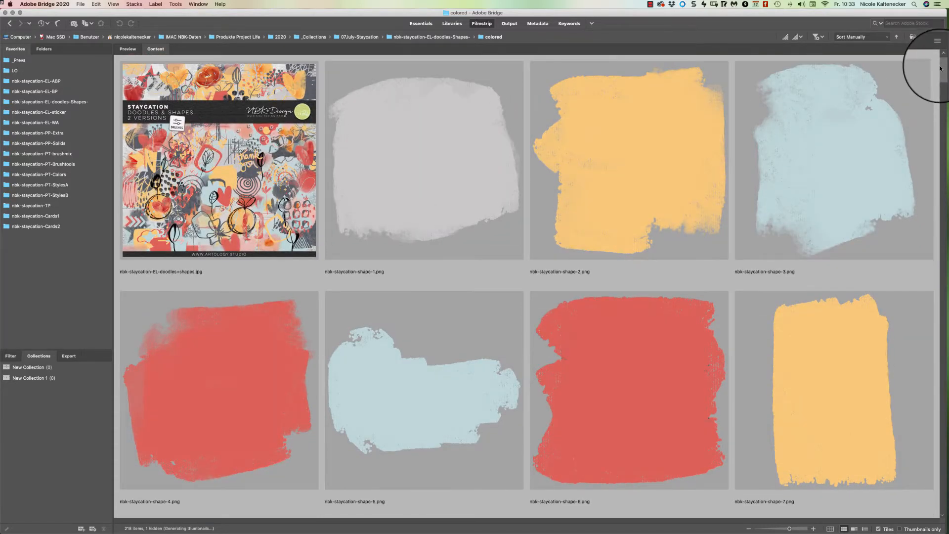
left_click_drag(940, 67, 933, 164)
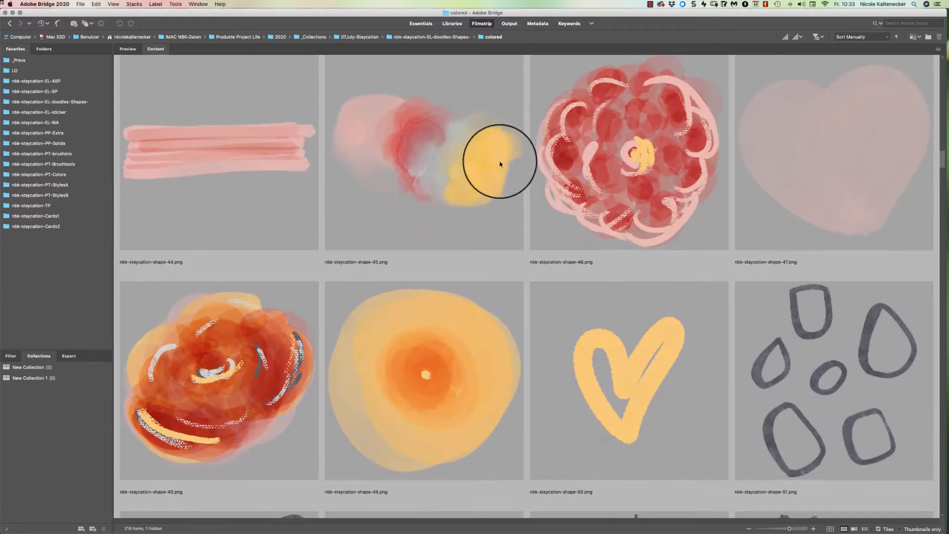
View nbk-staycation-shape-45.png full screen, then return to the colored folder's thumbnails.
left_click(409, 163)
key("space")
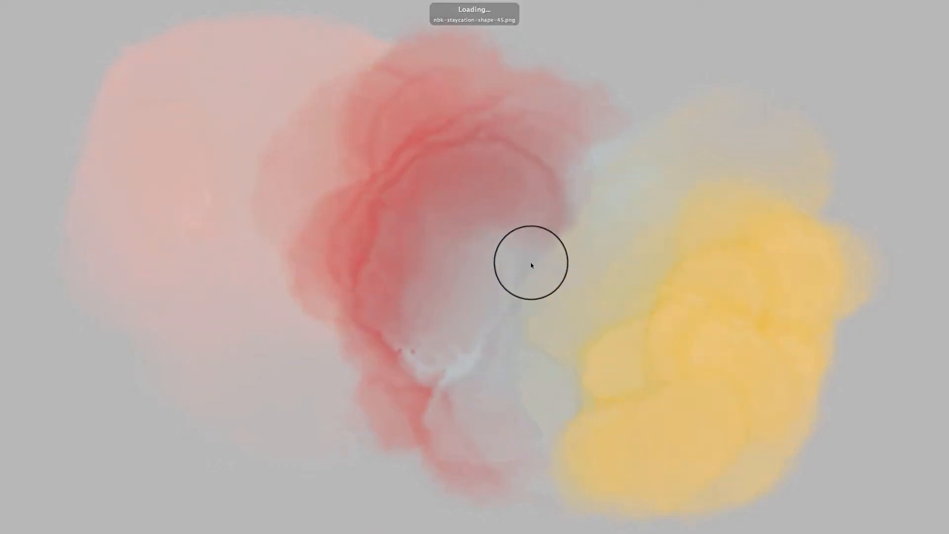
key("space")
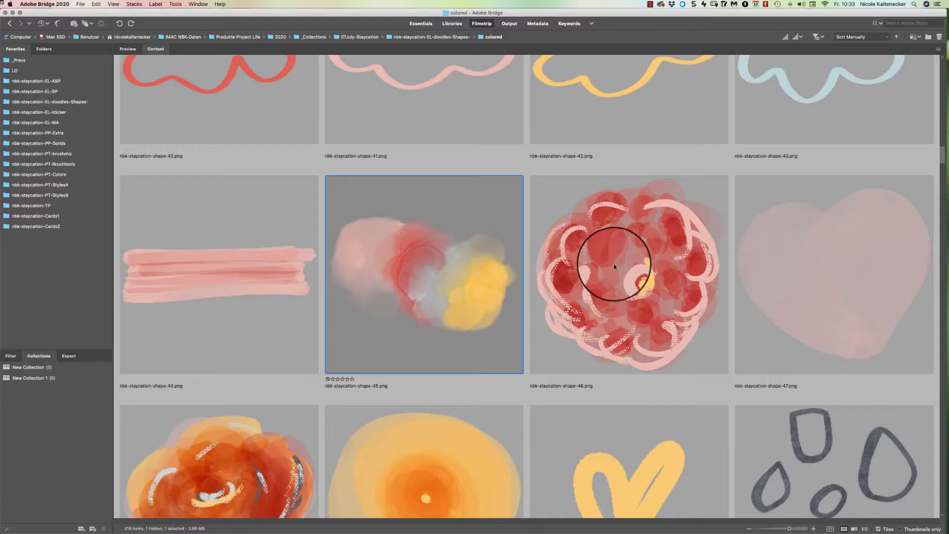
Examine the painted shapes, doodles, hearts and stars in the colored folder up to the speech bubbles around nbk-staycation-shape-171.png.
left_click_drag(939, 161, 922, 241)
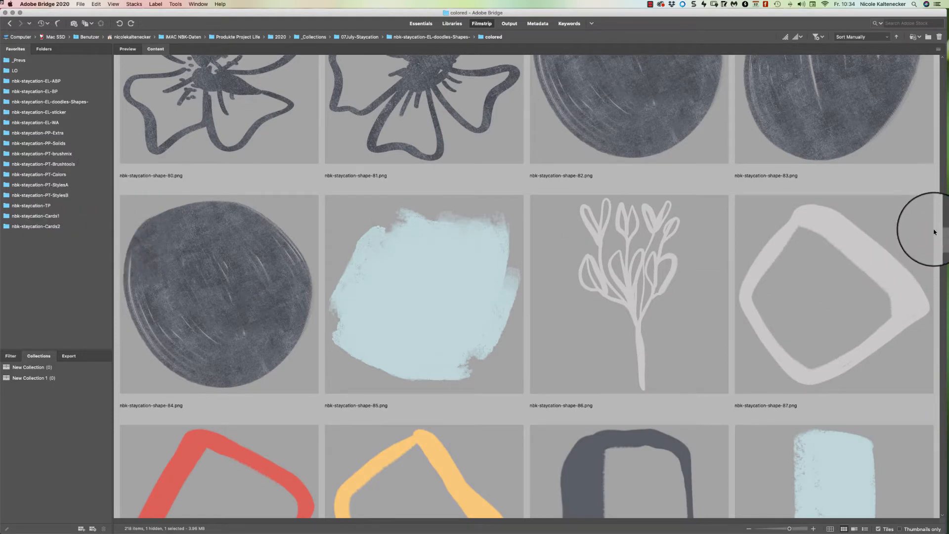
mouse_move(934, 232)
left_mouse_down()
mouse_move(939, 258)
mouse_move(906, 326)
left_mouse_up()
scroll(905, 326, "down", 2)
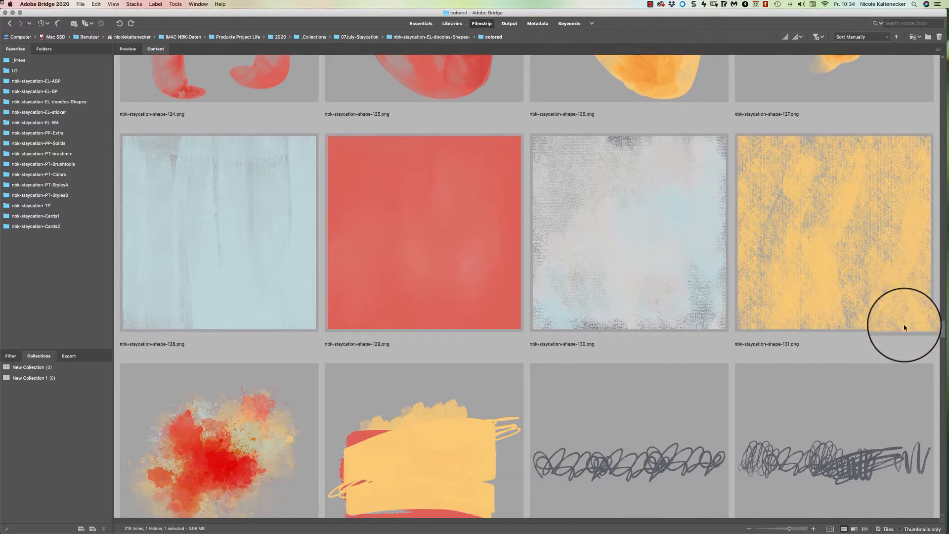
scroll(905, 327, "down", 12)
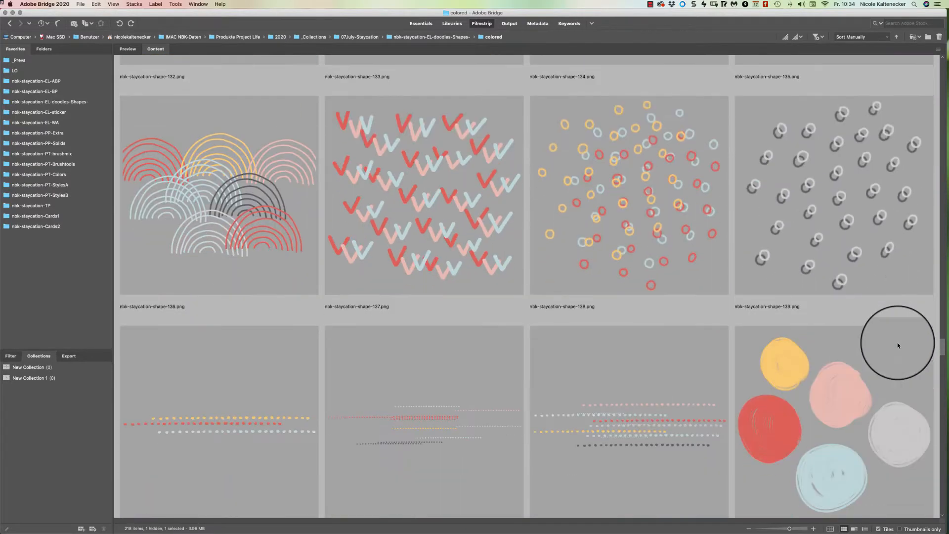
scroll(899, 345, "down", 13)
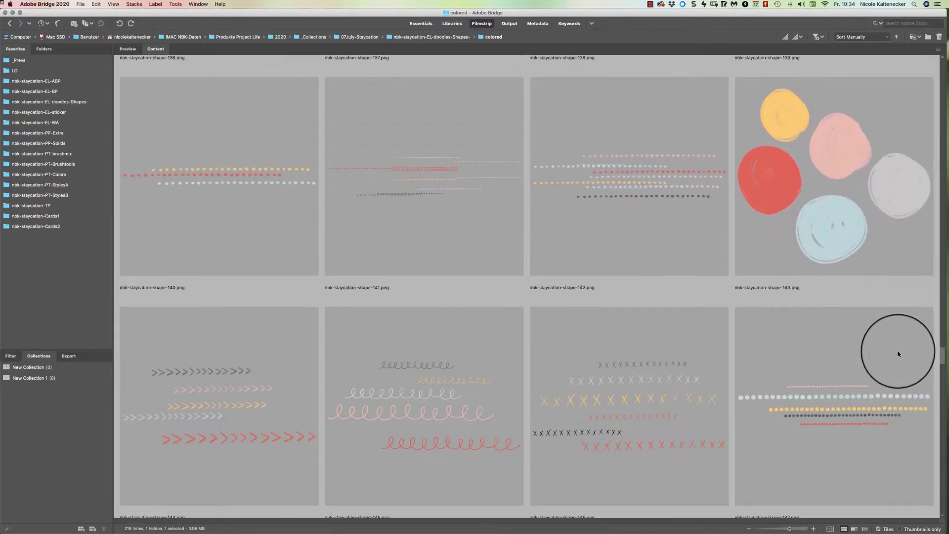
scroll(897, 354, "down", 16)
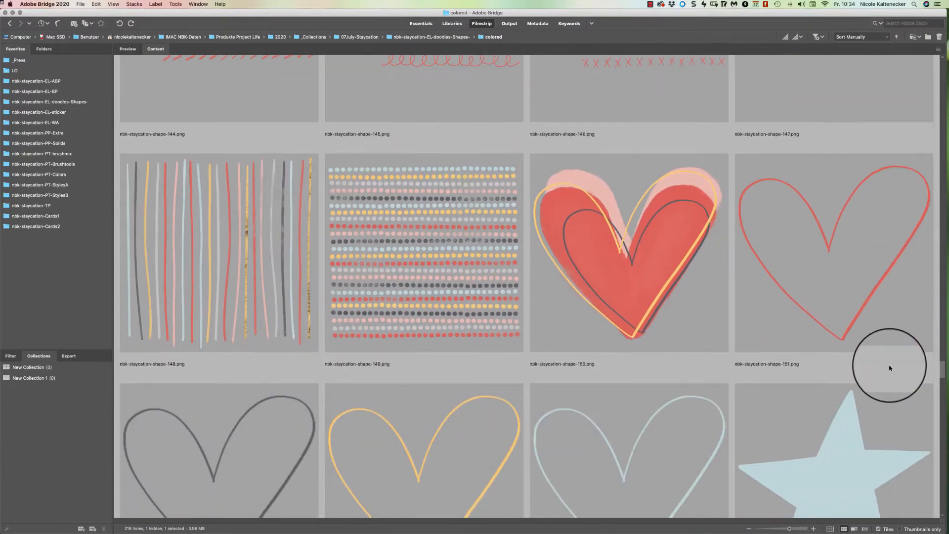
scroll(890, 368, "down", 14)
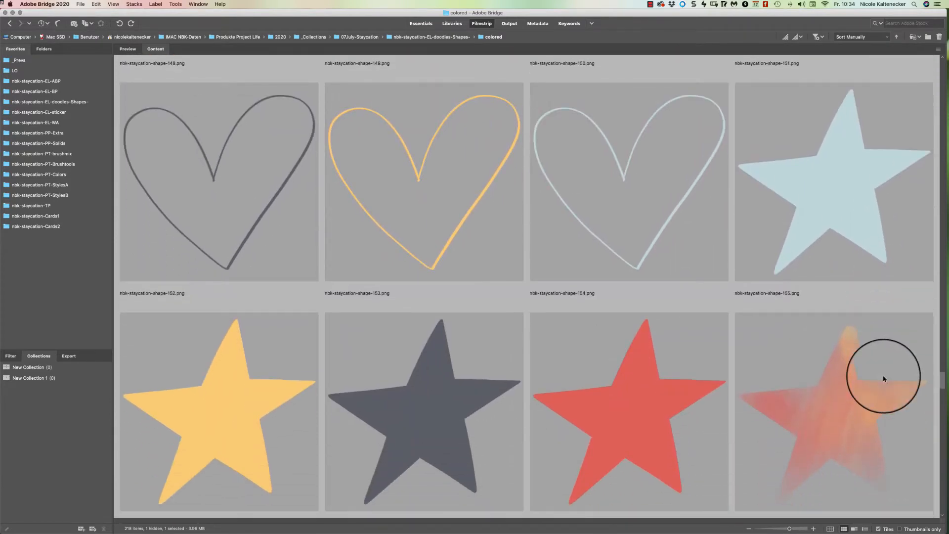
scroll(884, 379, "down", 20)
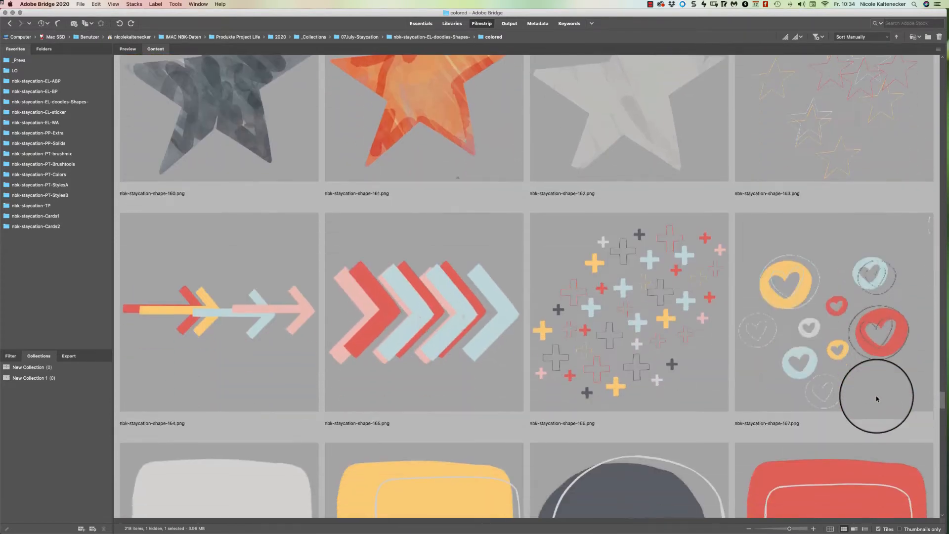
scroll(877, 398, "down", 1)
scroll(876, 398, "down", 6)
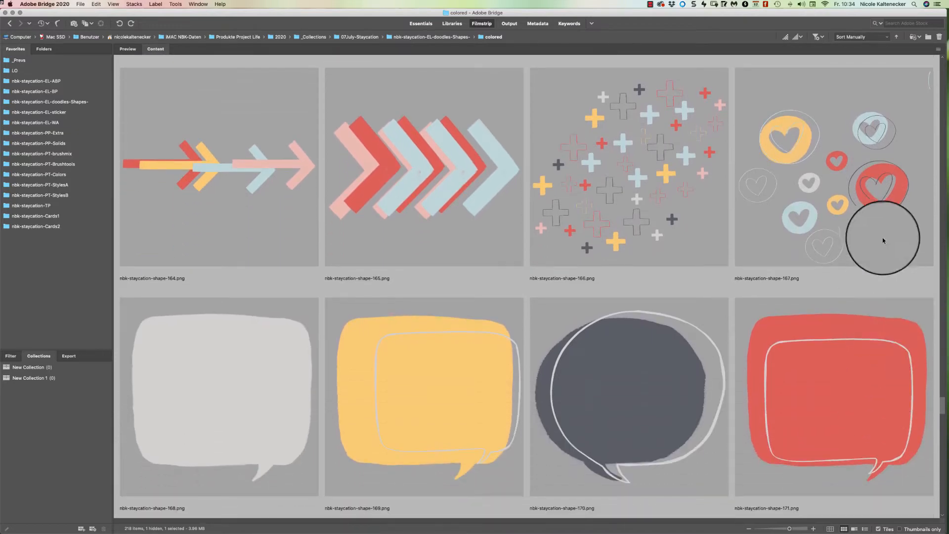
View nbk-staycation-shape-167.png and nbk-staycation-shape-180.png full screen, one after the other.
left_click(883, 238)
key("space")
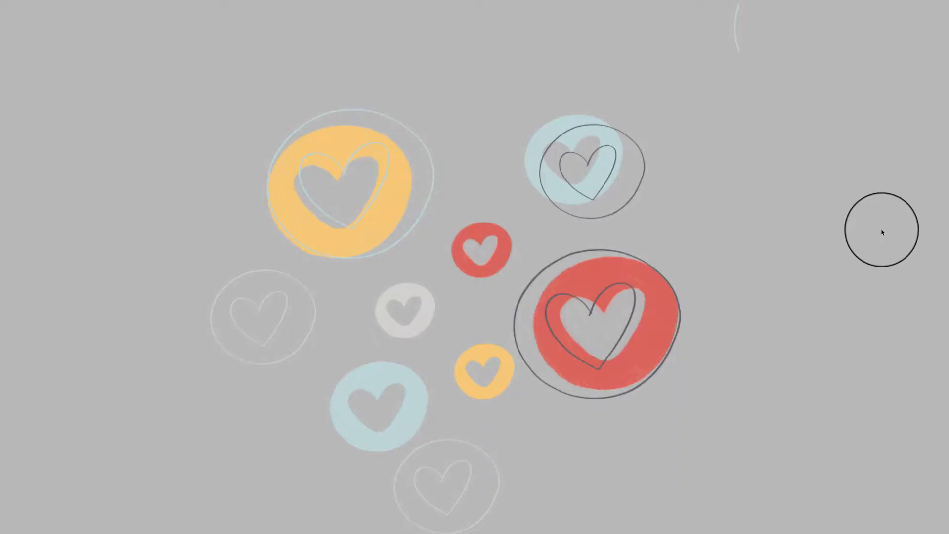
key("space")
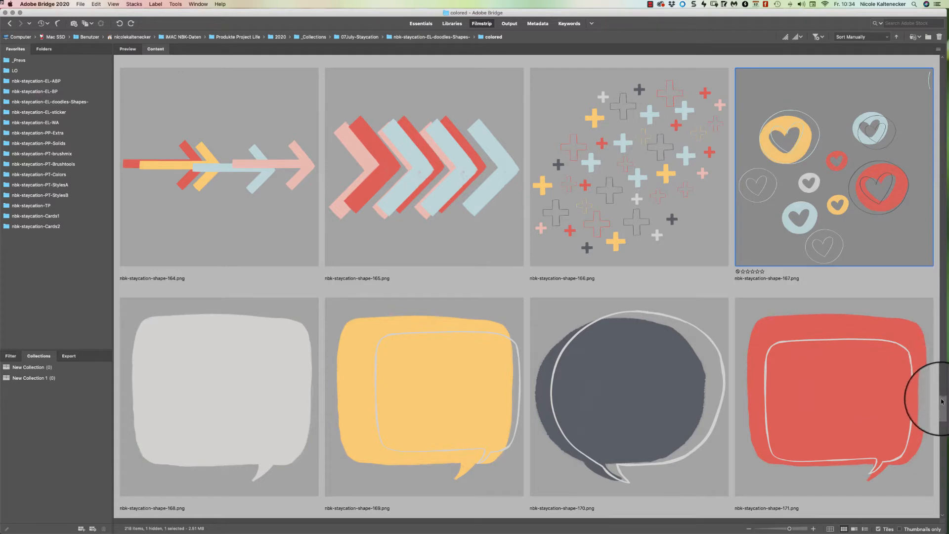
left_click_drag(942, 401, 930, 429)
scroll(746, 297, "down", 3)
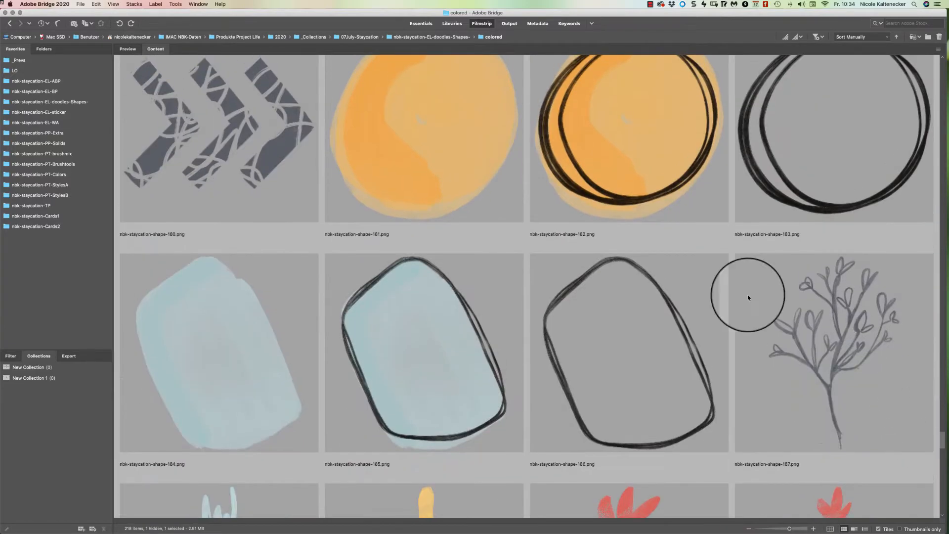
left_click(258, 123)
key("space")
key("space")
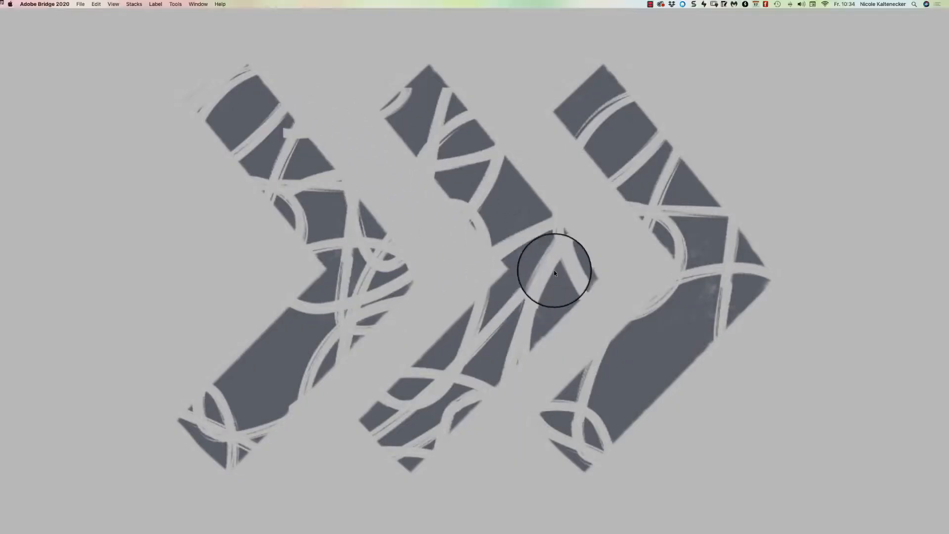
Go back to the nbk-staycation-EL-doodles-Shapes- folder and open its black subfolder.
mouse_move(939, 424)
left_mouse_down()
mouse_move(940, 455)
mouse_move(912, 507)
mouse_move(901, 455)
mouse_move(883, 35)
left_mouse_up()
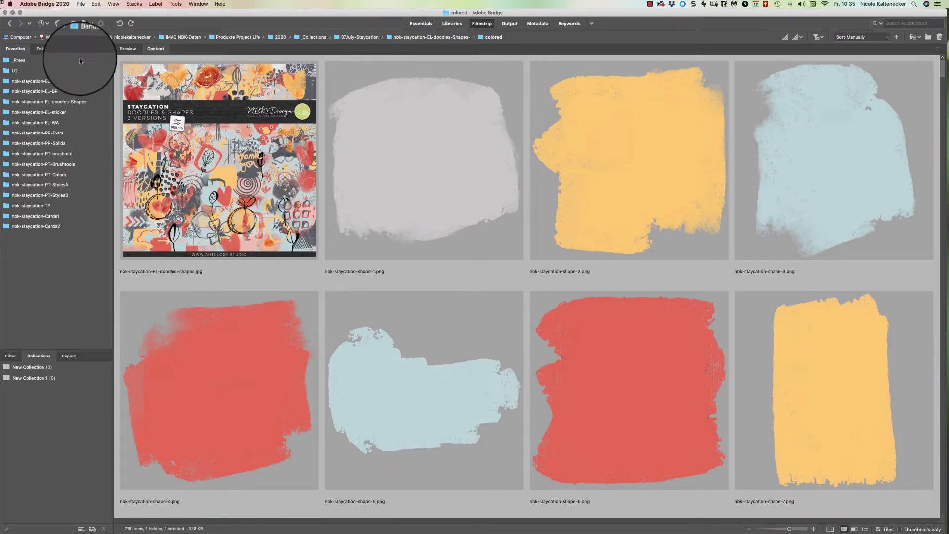
left_click(10, 24)
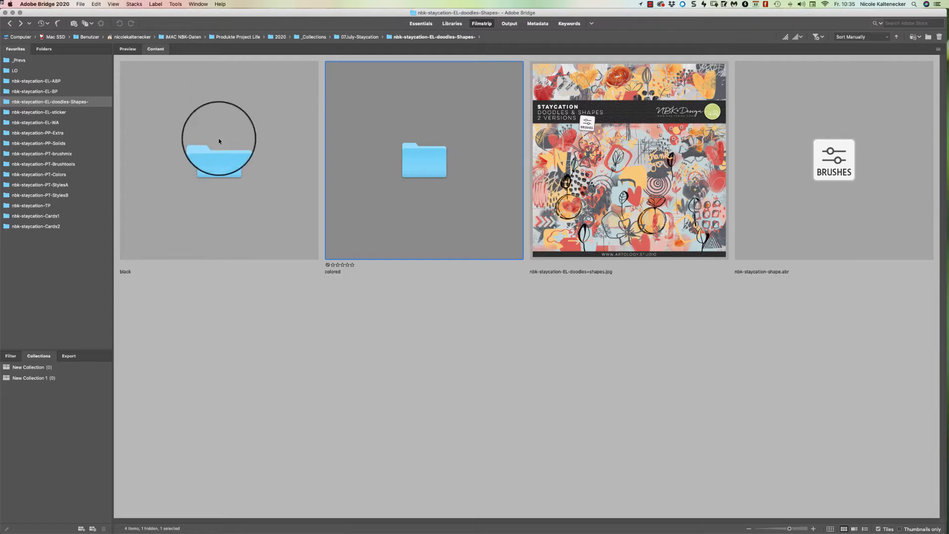
left_click(235, 161)
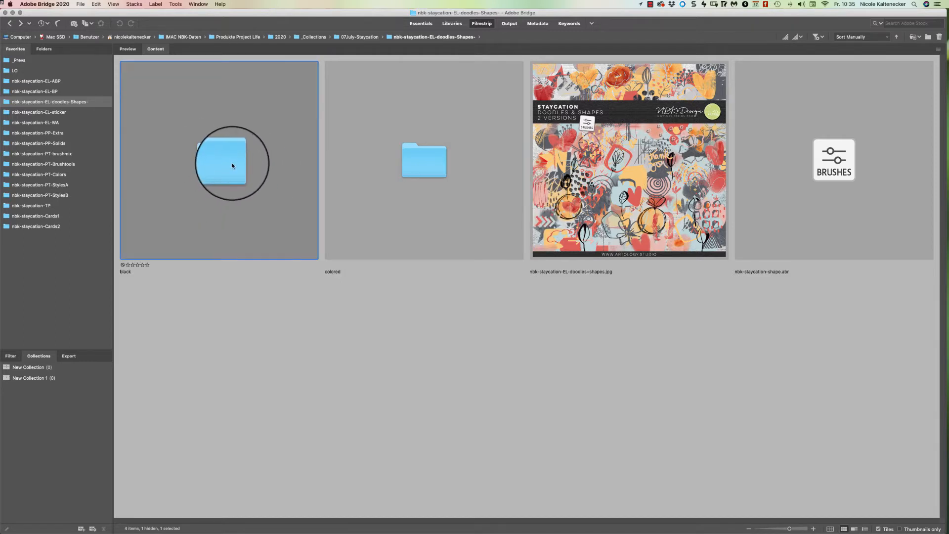
double_click(232, 166)
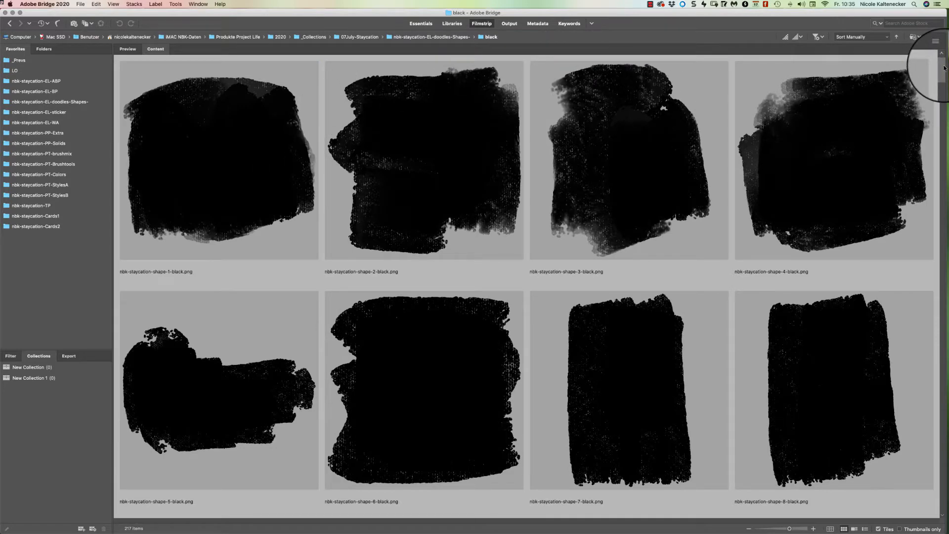
Look over the black versions of the shapes up to the row starting with nbk-staycation-shape-45-black.png.
mouse_move(945, 68)
left_mouse_down()
mouse_move(933, 132)
mouse_move(932, 61)
left_mouse_up()
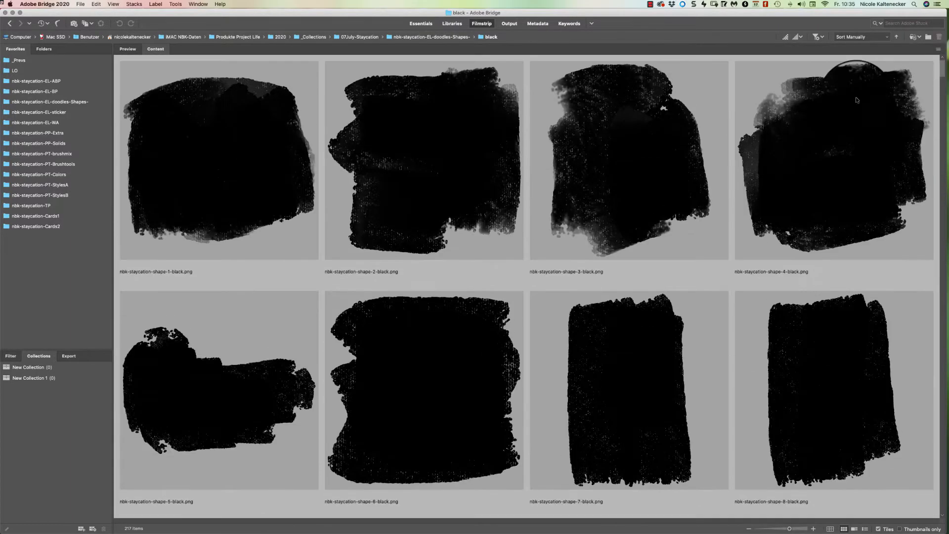
left_click(641, 180)
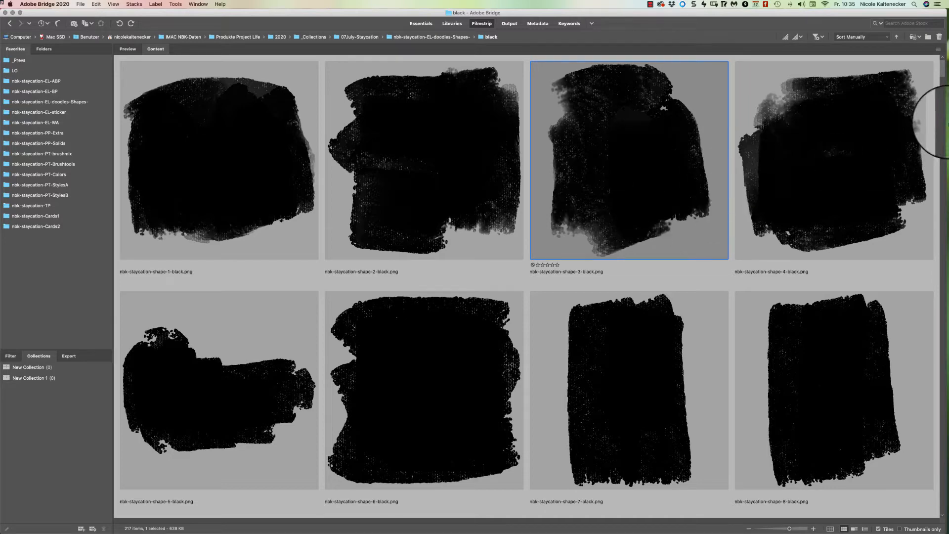
left_click_drag(937, 73, 884, 157)
scroll(884, 157, "down", 5)
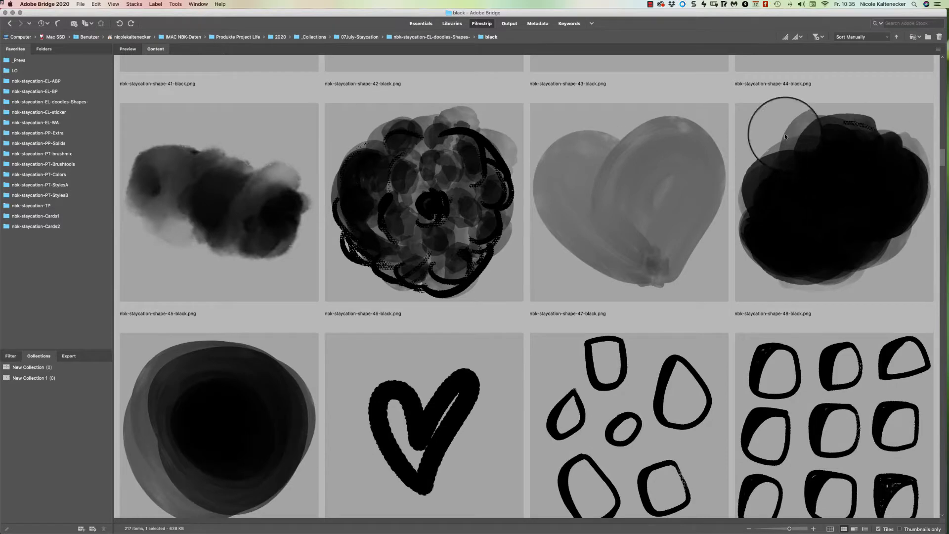
Open nbk-staycation-shape-45-black.png in Photoshop, copy its entire content and close the file.
double_click(249, 210)
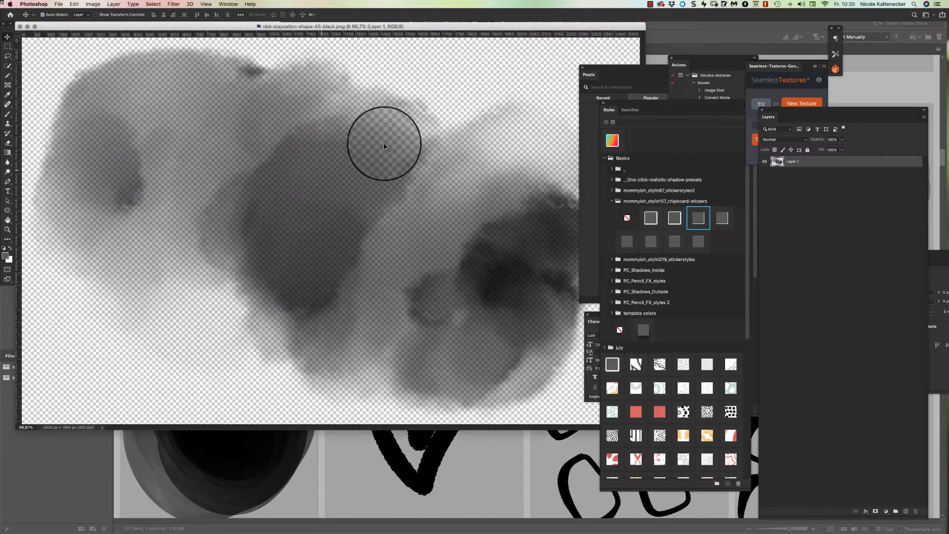
key("super+a")
key("super+c")
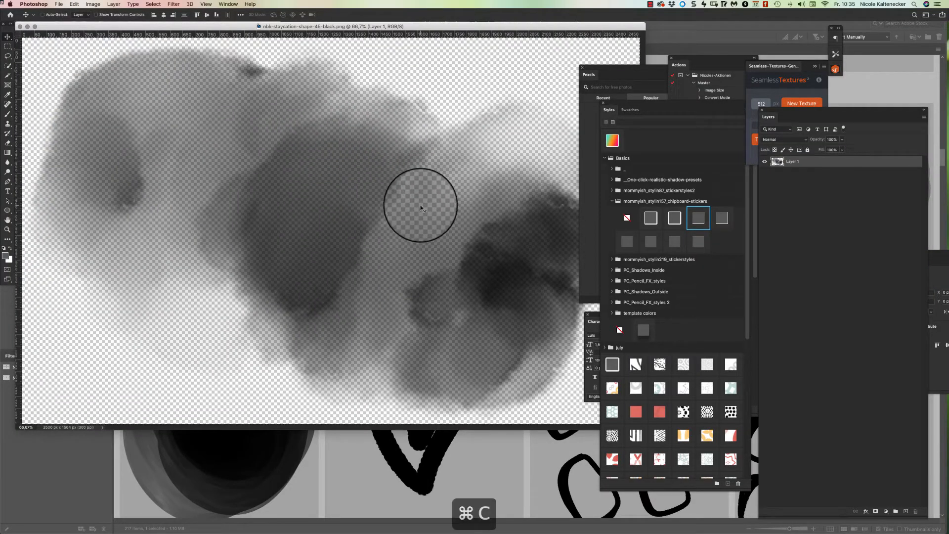
key("super+w")
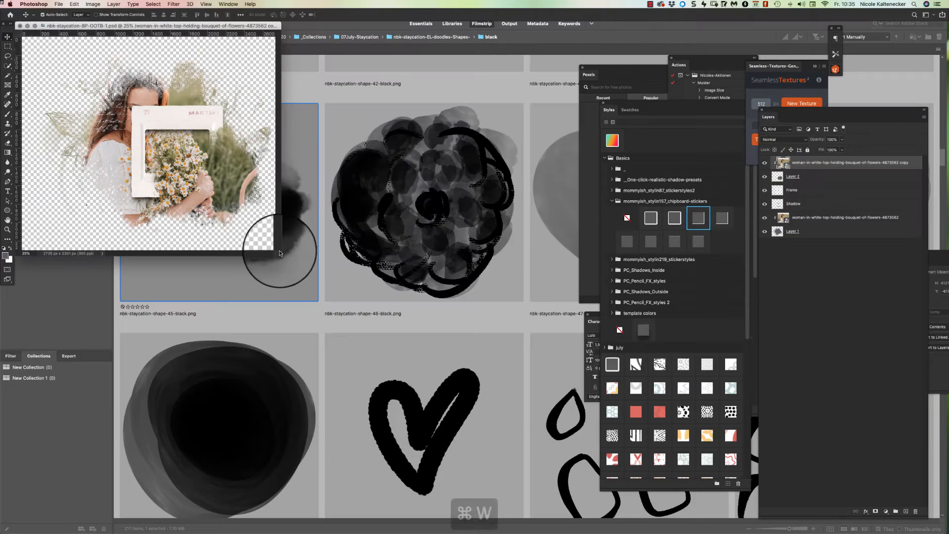
left_click_drag(280, 254, 409, 346)
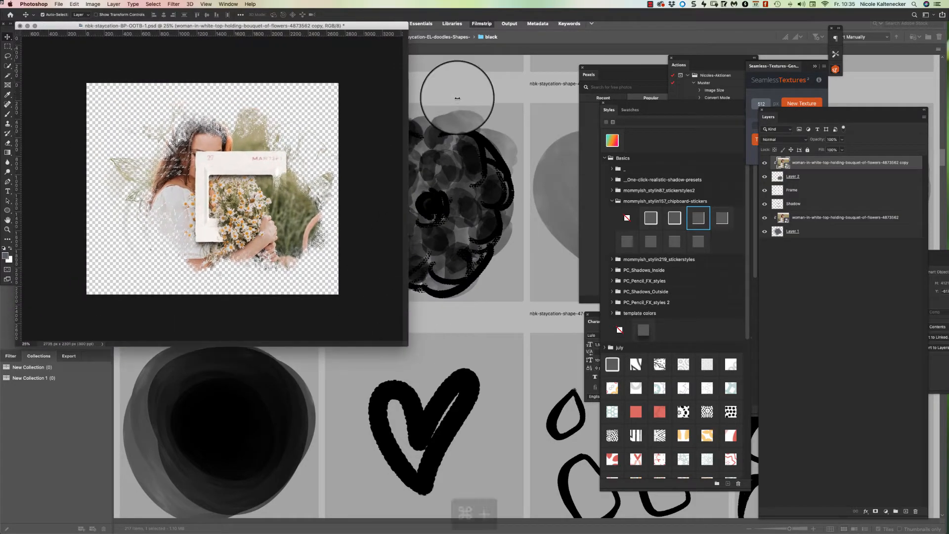
key("super+plus")
key("super+plus")
key("super+v")
key("super+z")
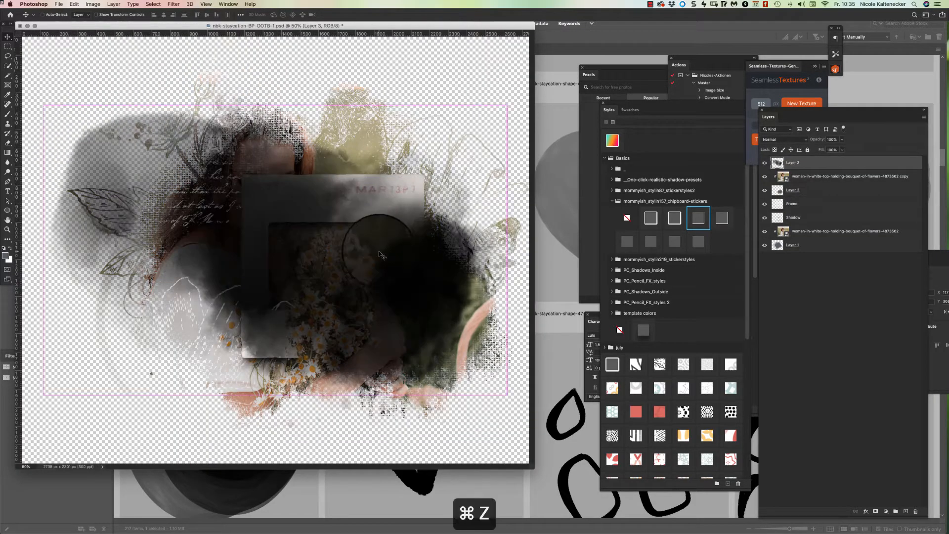
key("super+z")
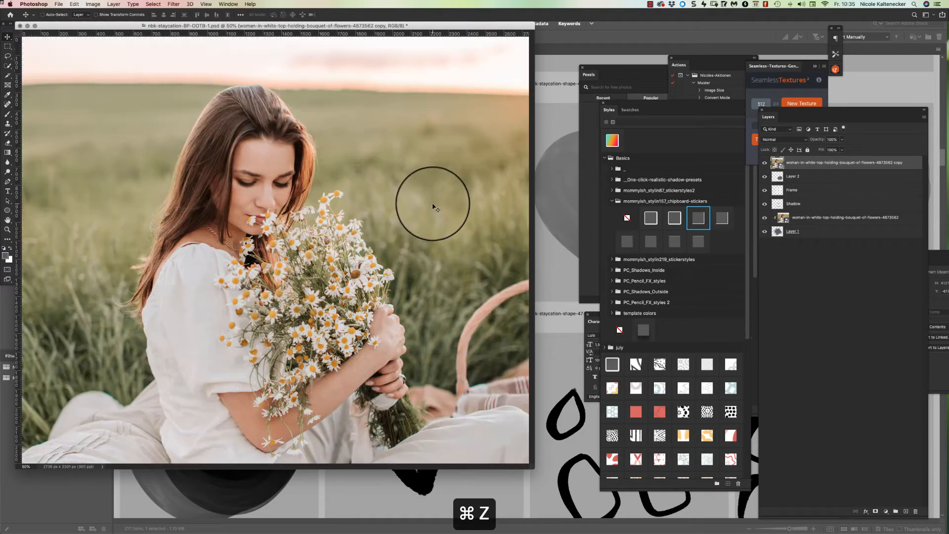
key("alt+super+g")
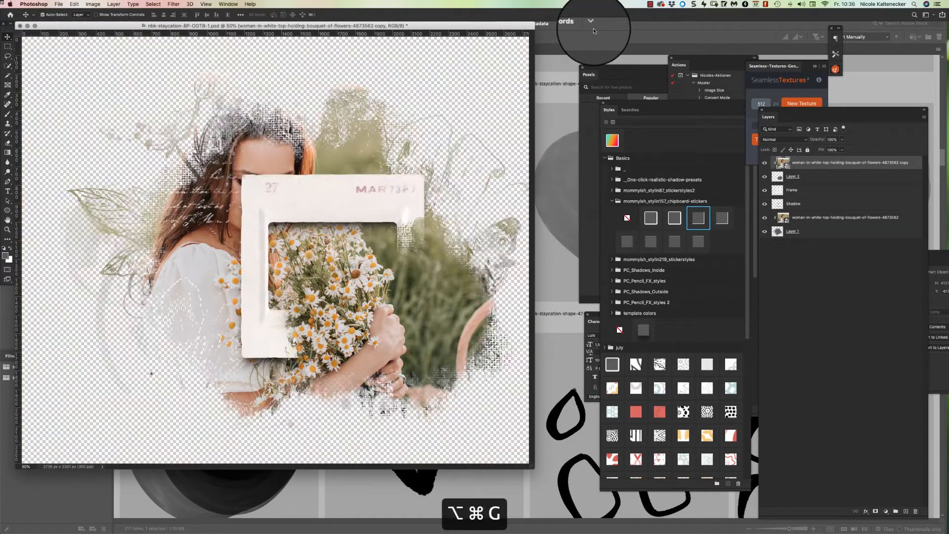
Paste the copied black shape on top of the composition, scale it down, rotate it and place it over the woman's head.
left_click_drag(532, 467, 584, 520)
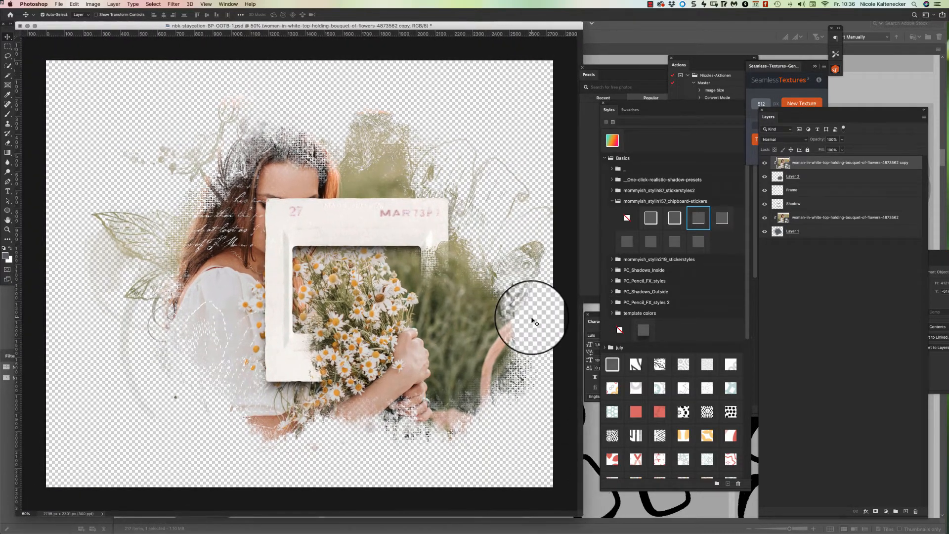
key("super+v")
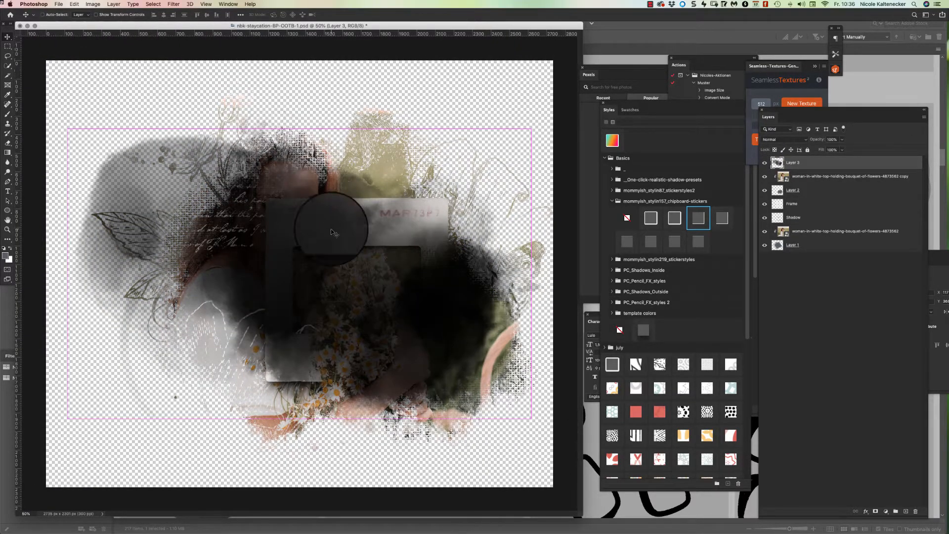
key("super+t")
left_click_drag(530, 130, 310, 202)
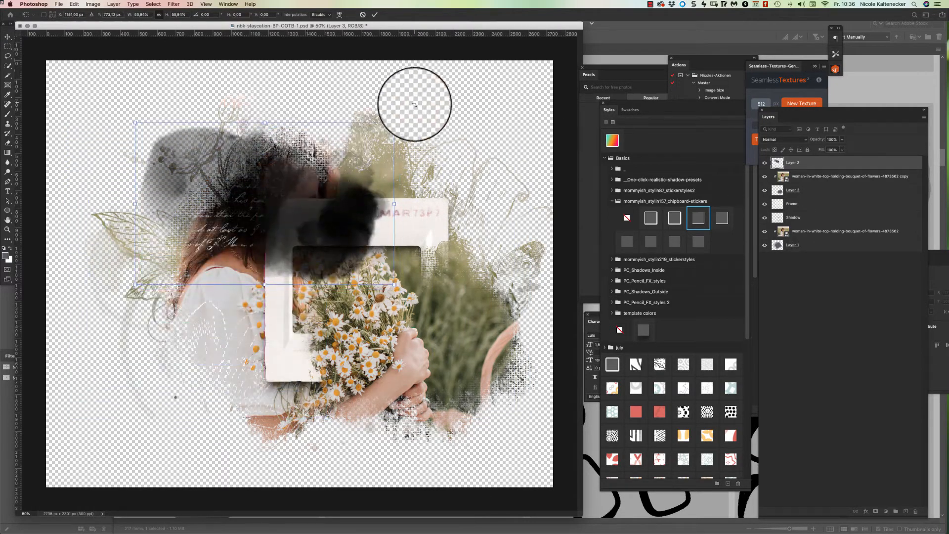
left_click_drag(414, 102, 346, 198)
left_click_drag(395, 115, 339, 206)
key("Return")
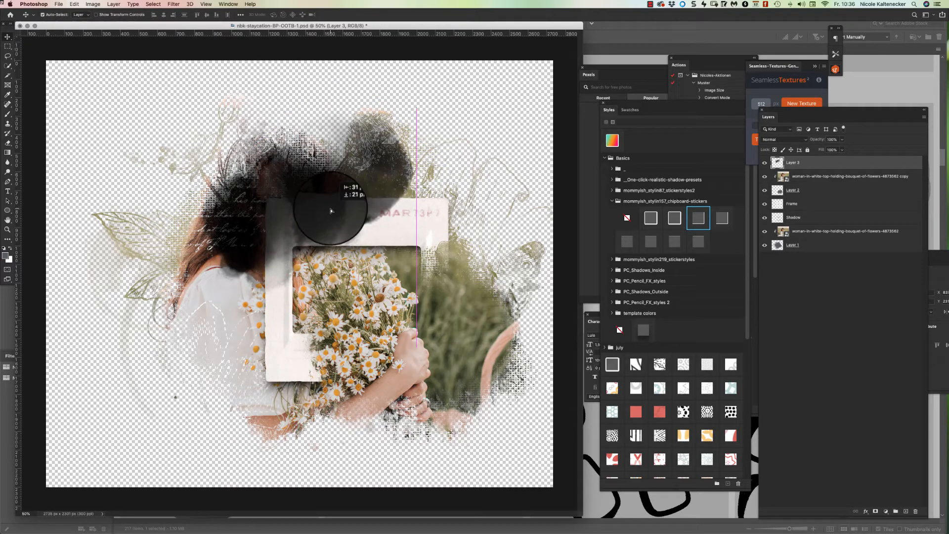
Duplicate the upper clipped photo of the woman, move the copy above the new black shape and clip it to that shape.
left_click(880, 176)
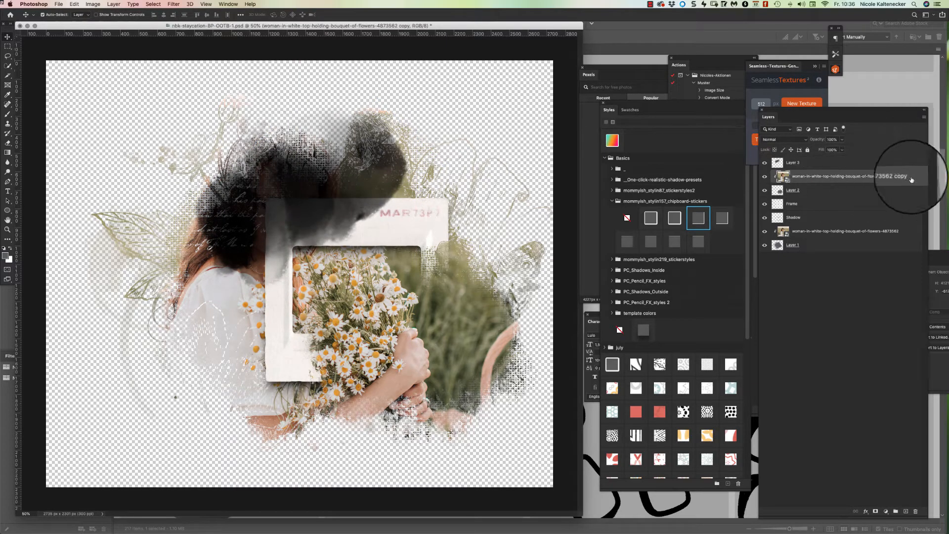
key("super+j")
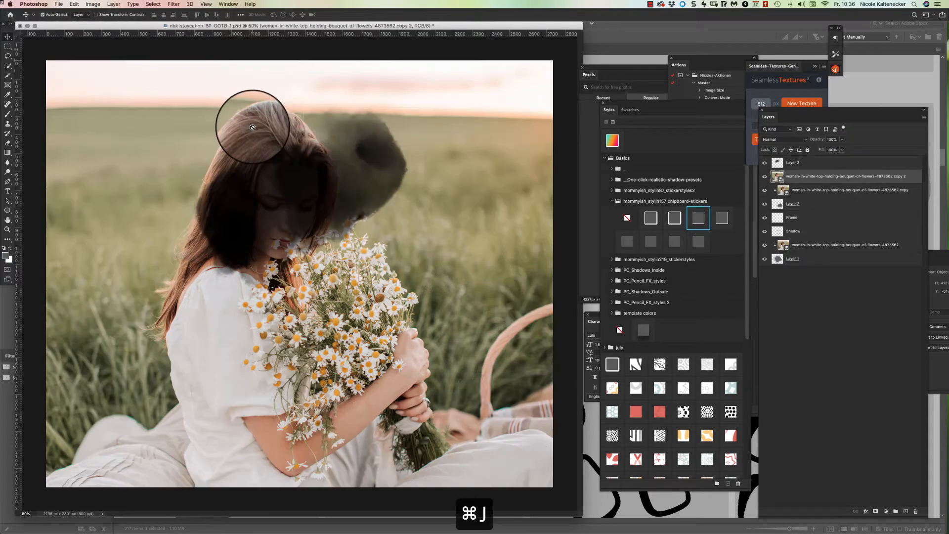
mouse_move(850, 176)
left_mouse_down()
mouse_move(837, 159)
mouse_move(839, 166)
left_mouse_up()
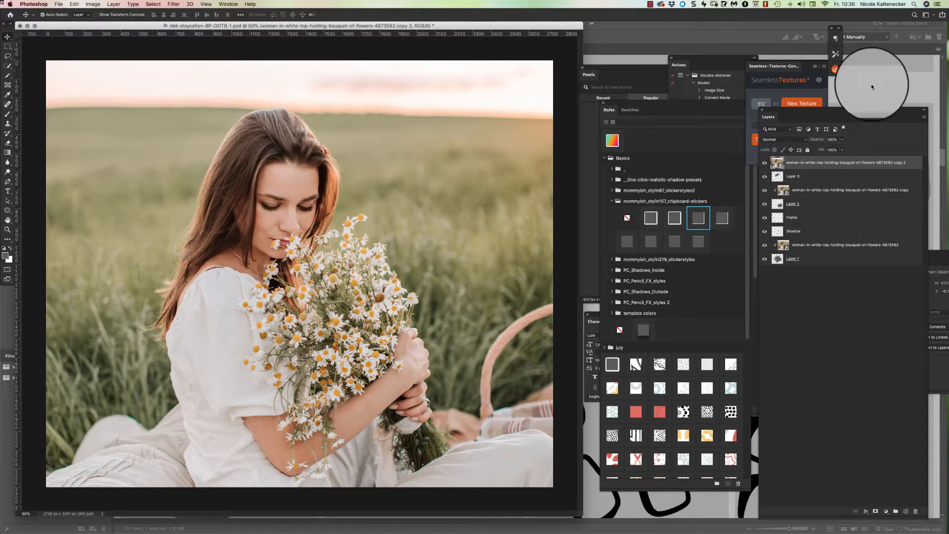
right_click(890, 163)
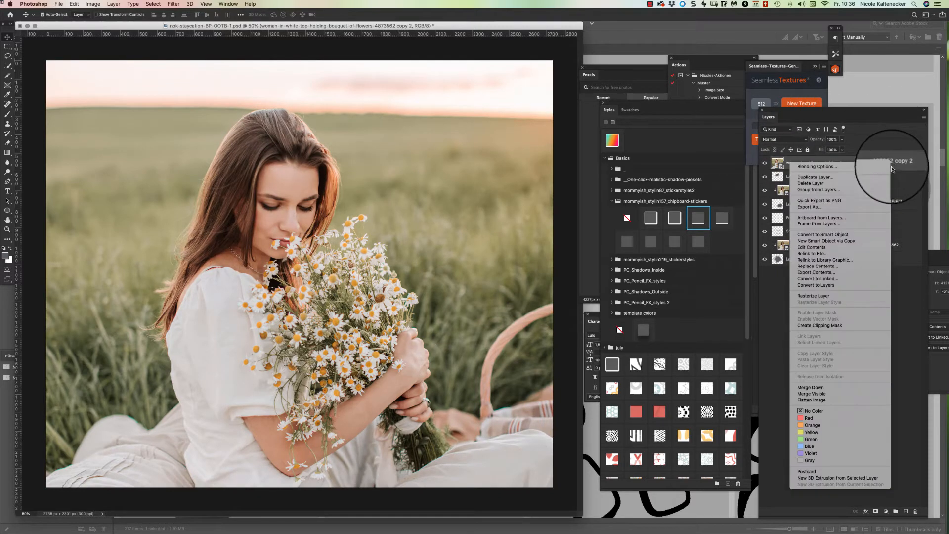
left_click(831, 325)
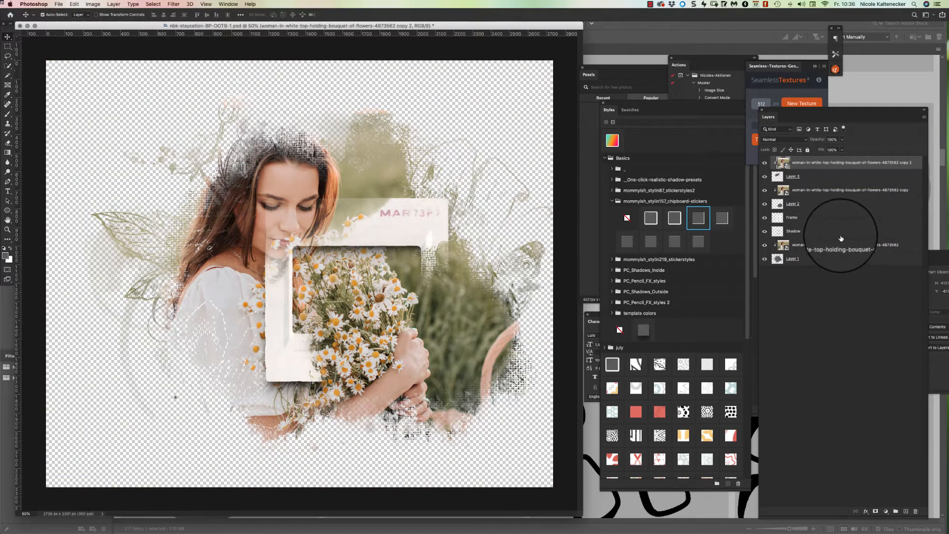
Transform the black shape under the top photo, moving it slightly down so more flowers overlap the frame.
left_click(801, 177)
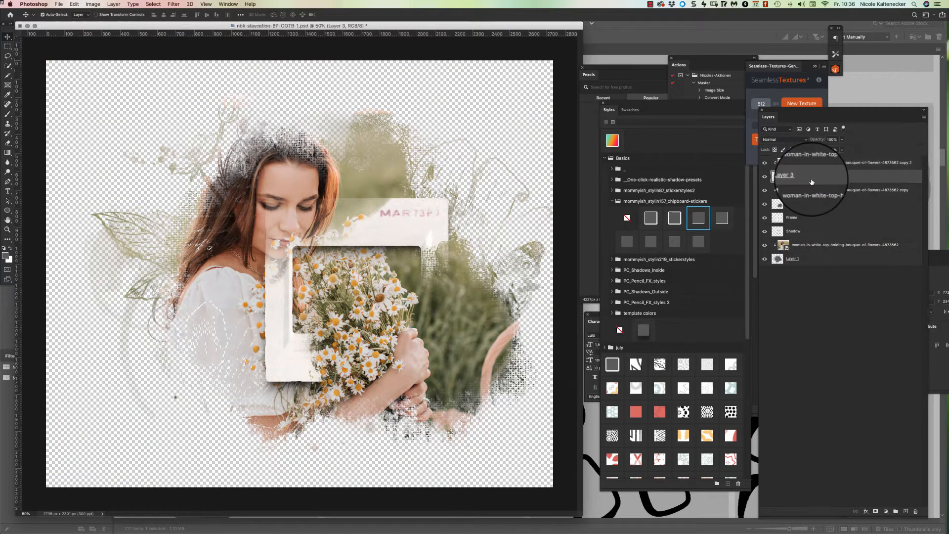
key("super+t")
left_click_drag(250, 194, 256, 214)
key("Return")
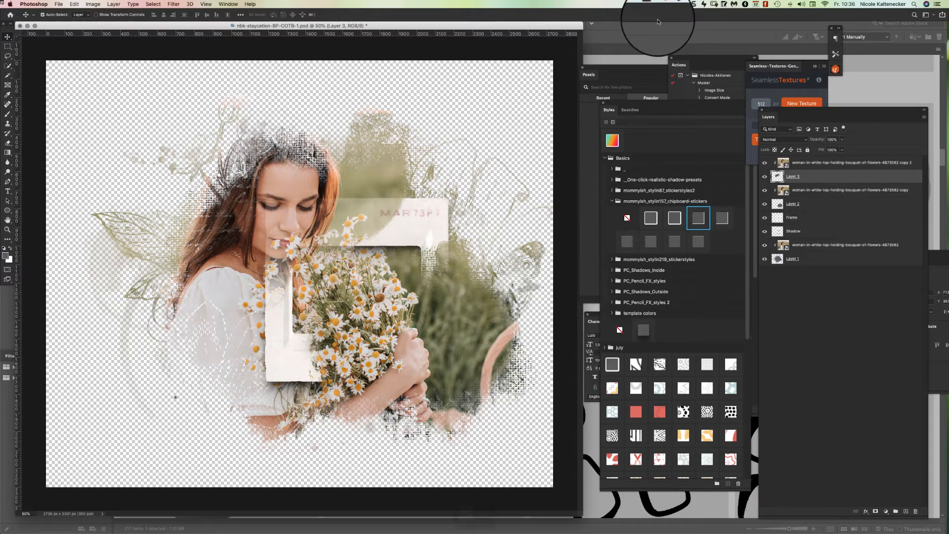
Move the black shape slightly up and to the right over the woman's face and the frame, and apply the transform.
key("super+minus")
left_click_drag(341, 25, 426, 37)
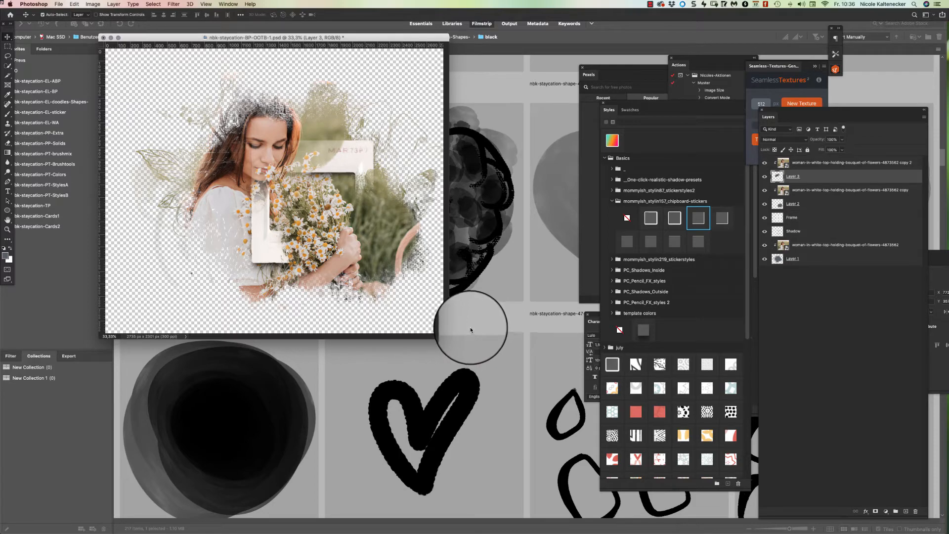
key("super+space")
left_click_drag(250, 128, 313, 138)
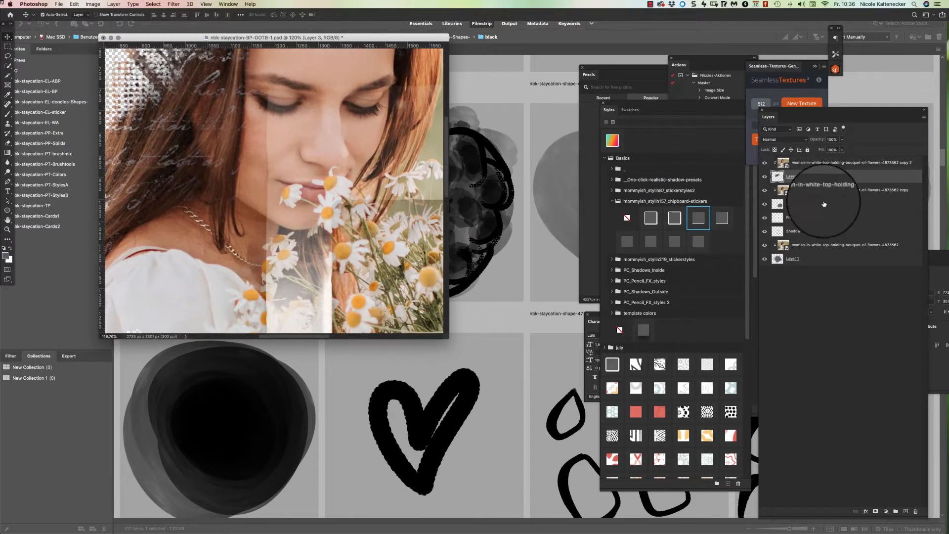
key("super+minus")
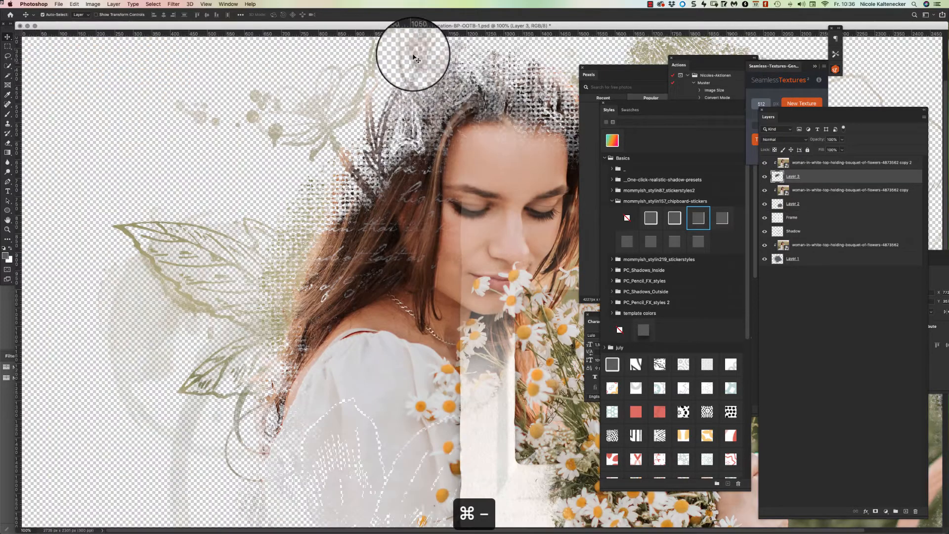
key("super+t")
key("super+minus")
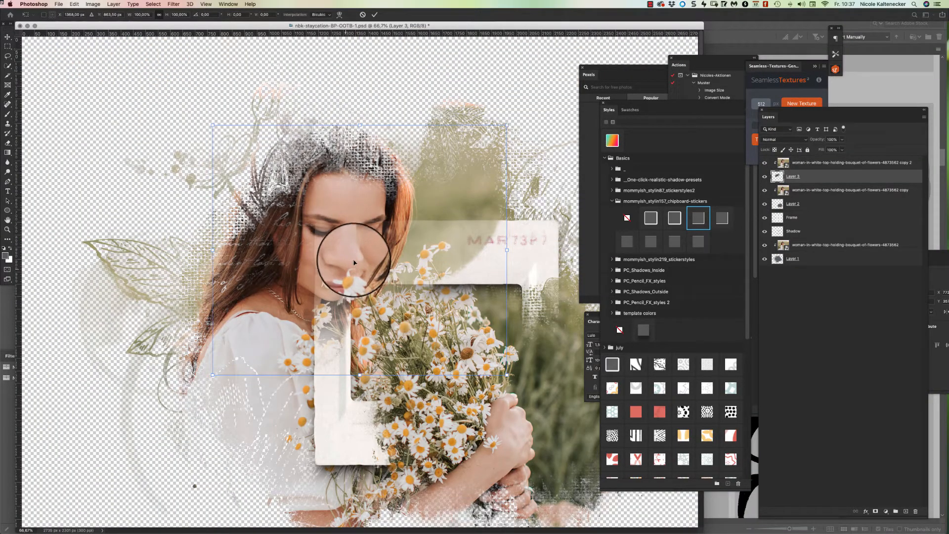
left_click_drag(373, 232, 422, 229)
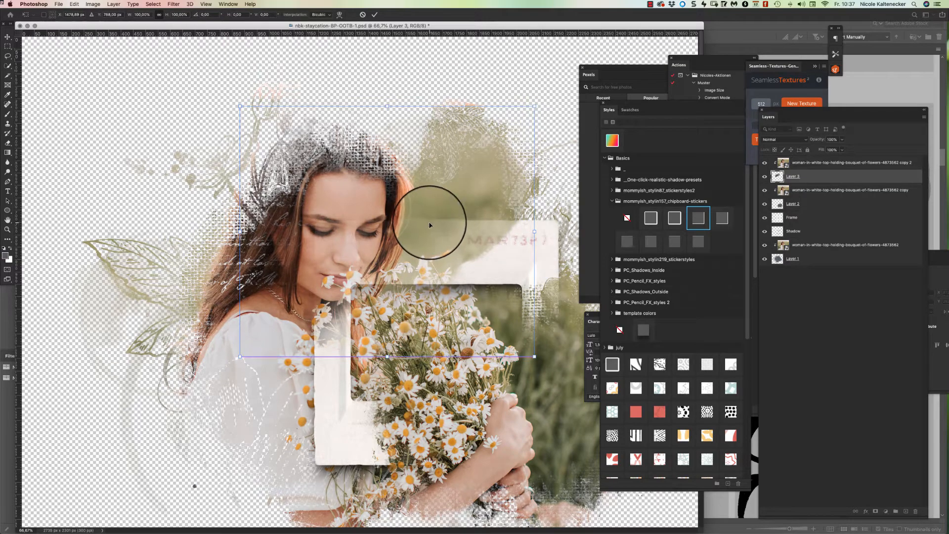
key("Return")
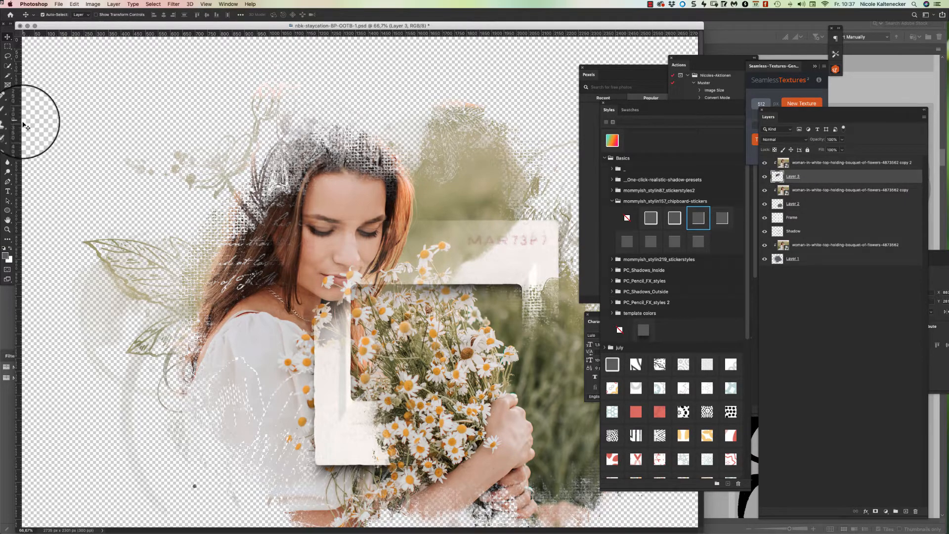
Switch to Adobe Bridge, look over a few more black shapes and open the nbk-staycation-PT-Brushtools folder.
left_click(905, 82)
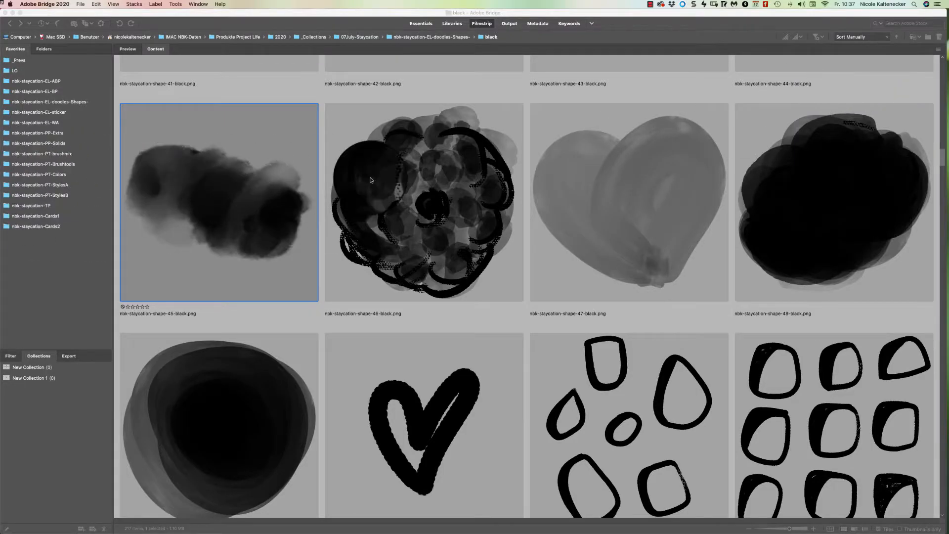
key("Left")
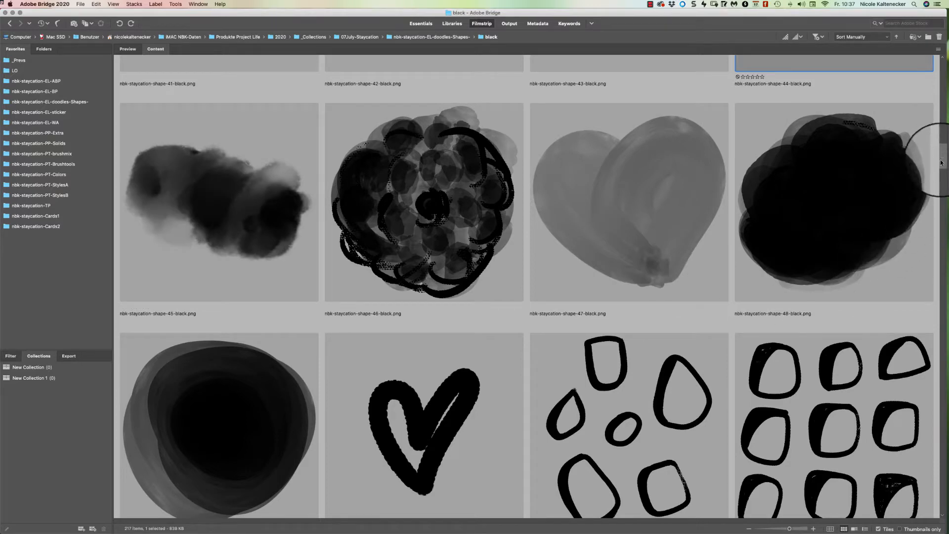
scroll(75, 166, "down", 5)
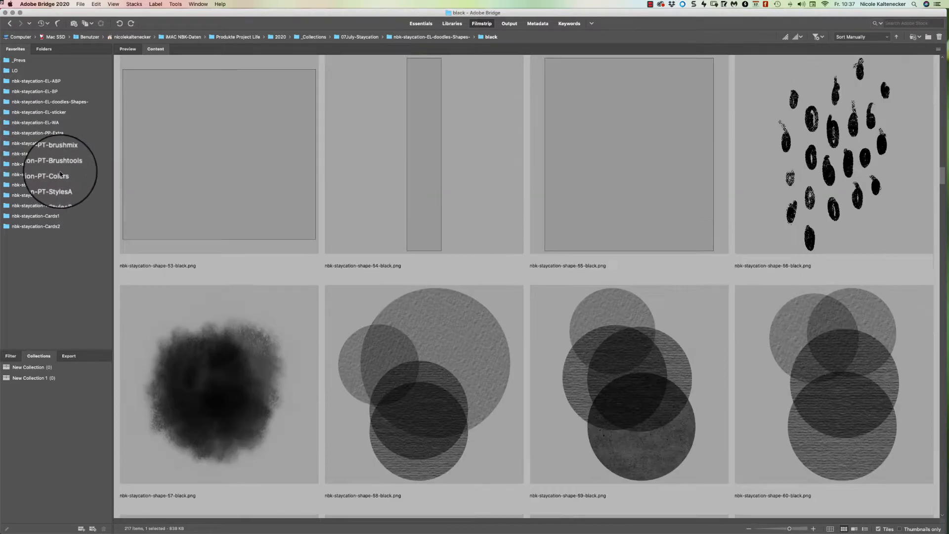
scroll(74, 168, "up", 2)
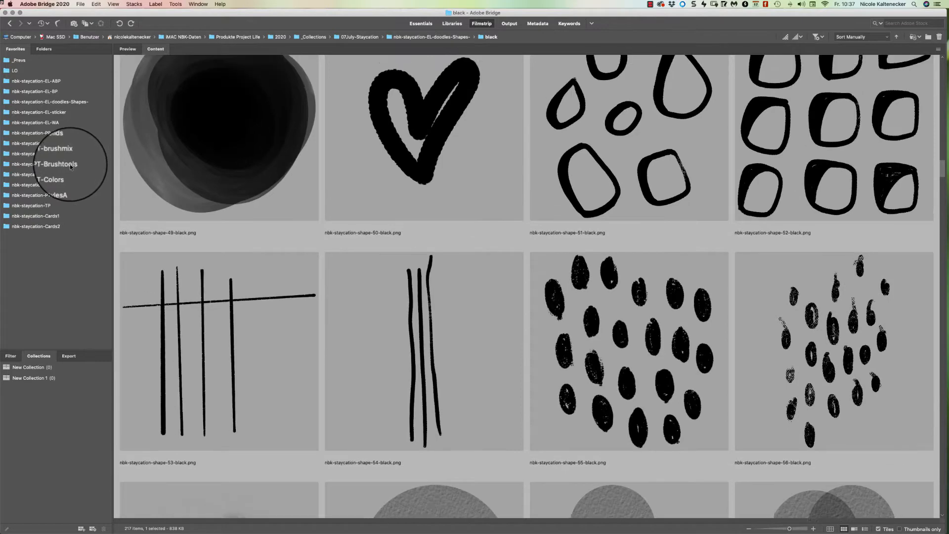
left_click(64, 164)
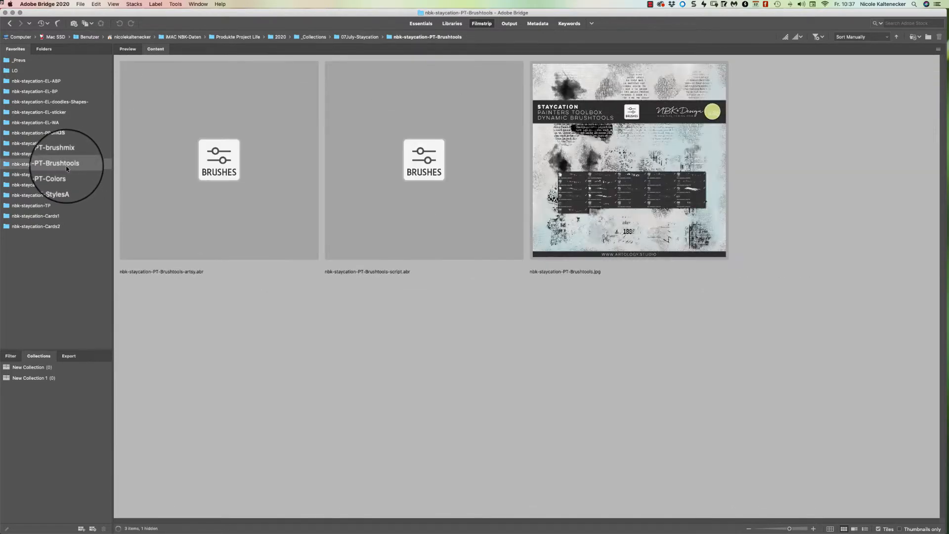
Check the Open With options for nbk-staycation-PT-Brushtools-artsy.abr and nbk-staycation-PT-Brushtools-script.abr.
left_click_drag(215, 346, 424, 158)
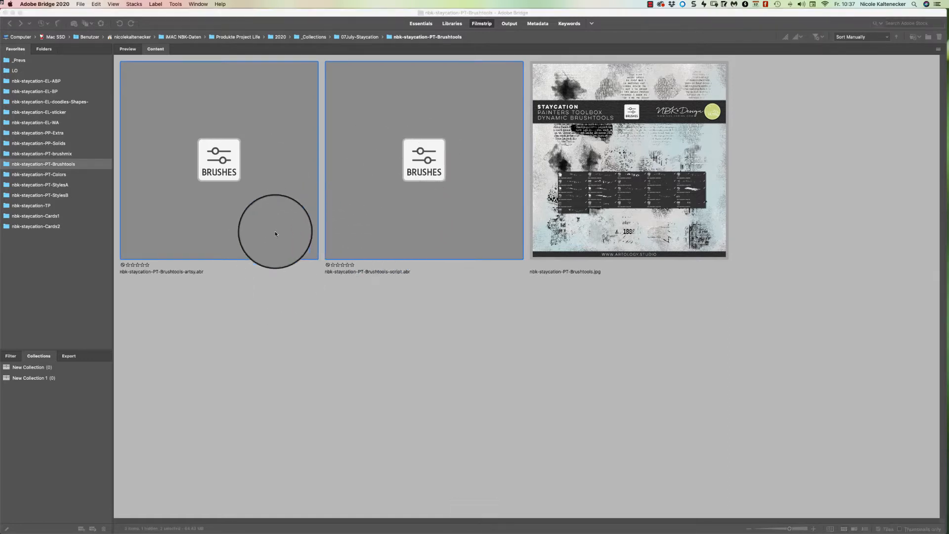
right_click(222, 163)
mouse_move(303, 173)
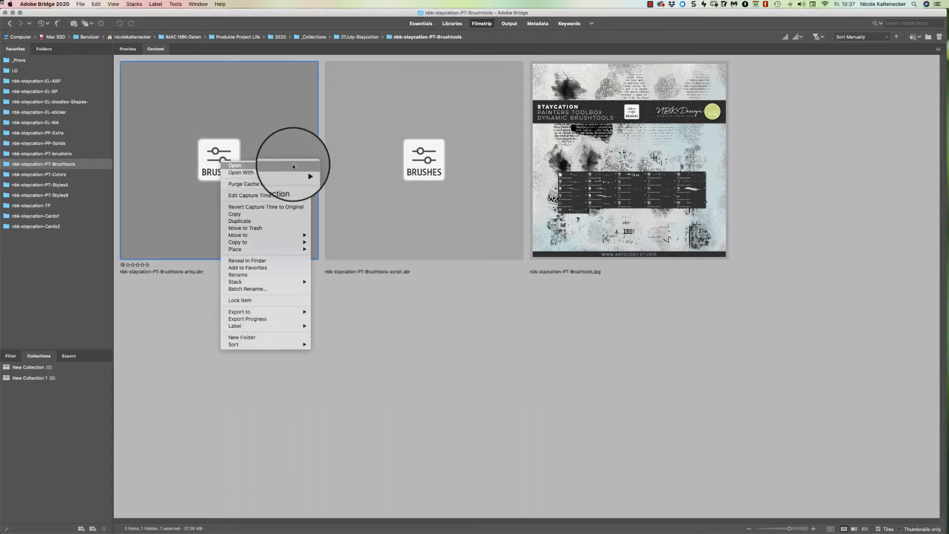
left_click(373, 88)
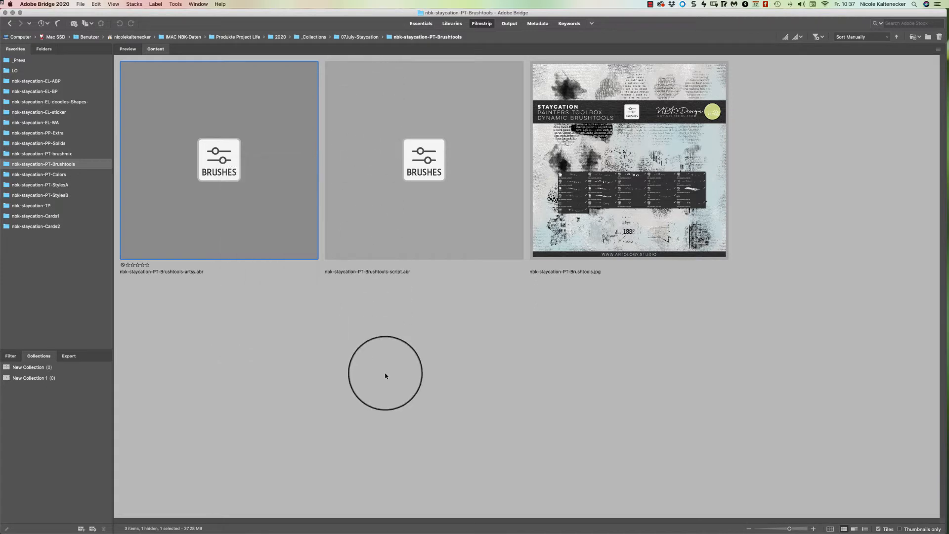
left_click(386, 376)
mouse_move(391, 529)
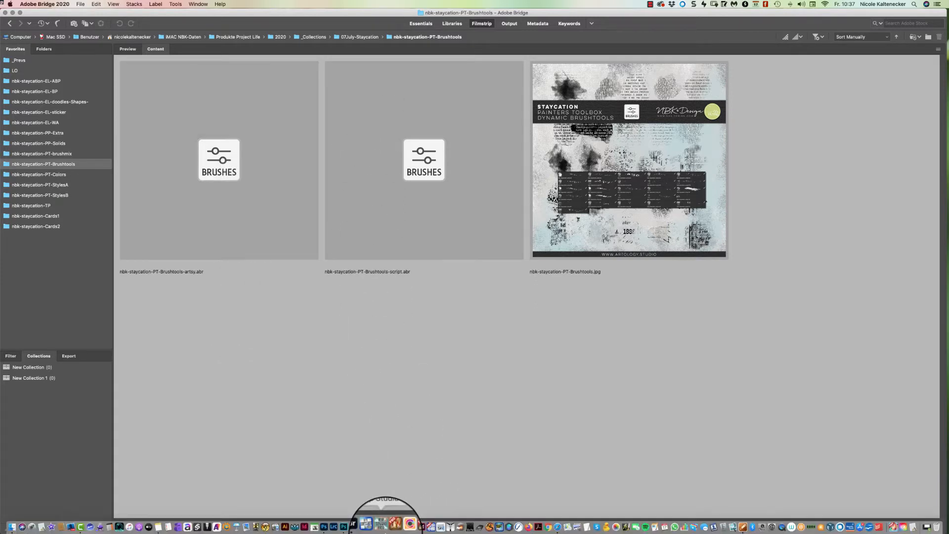
right_click(344, 529)
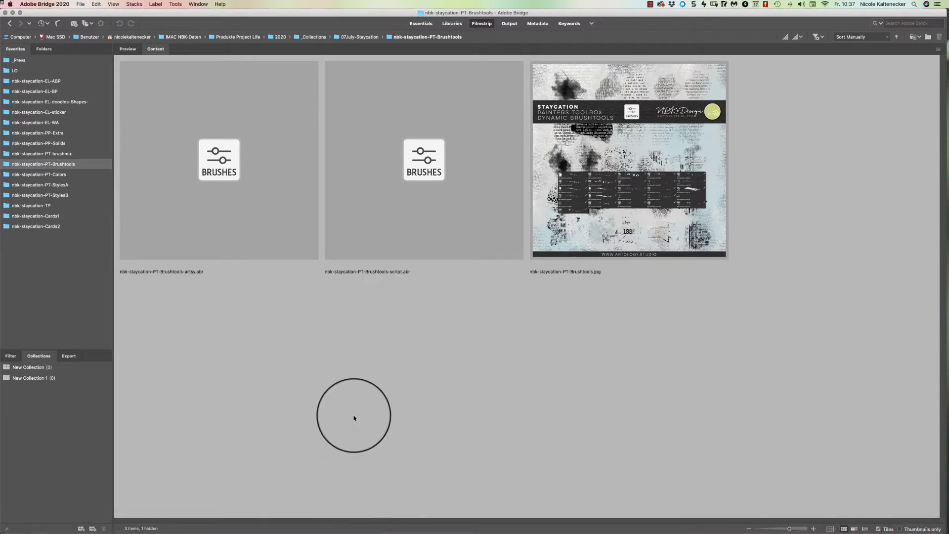
left_click_drag(192, 342, 416, 114)
right_click(428, 148)
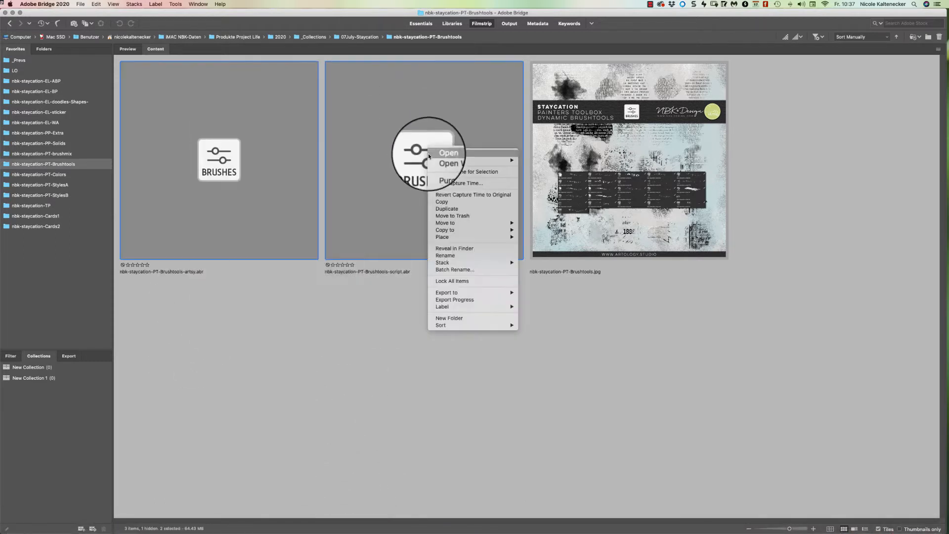
mouse_move(436, 161)
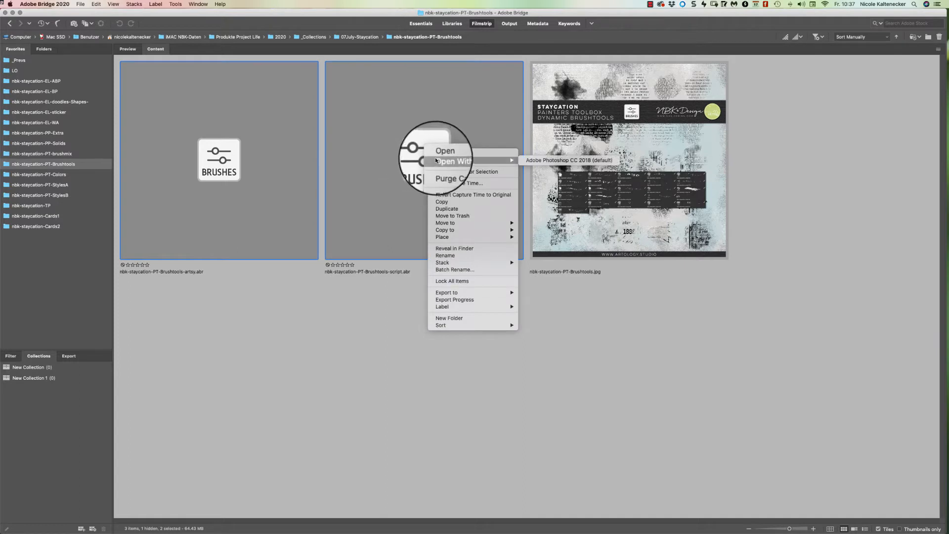
left_click(260, 282)
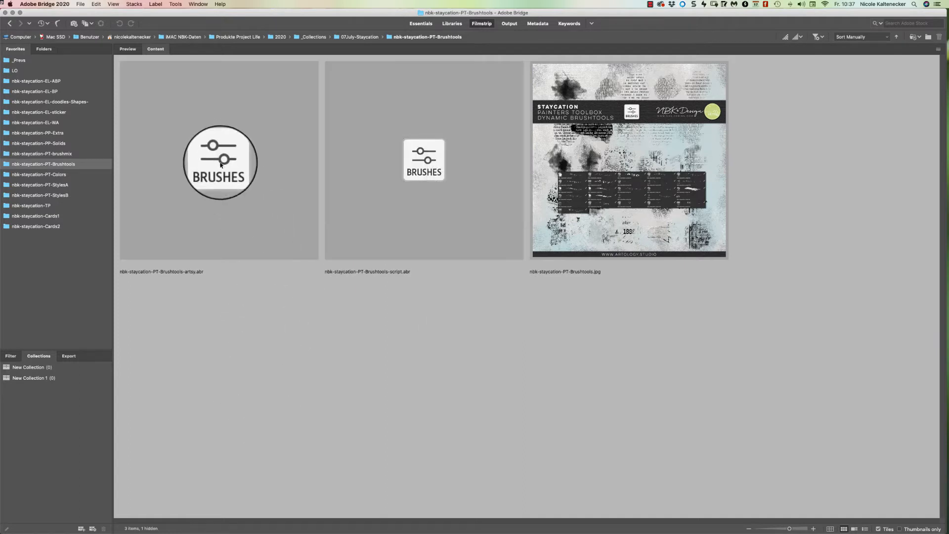
Load the artsy and script brush files into Photoshop and choose the NBK-Soft Round brush from the script set for the Brush tool.
mouse_move(212, 159)
left_mouse_down()
mouse_move(315, 184)
mouse_move(224, 167)
left_mouse_up()
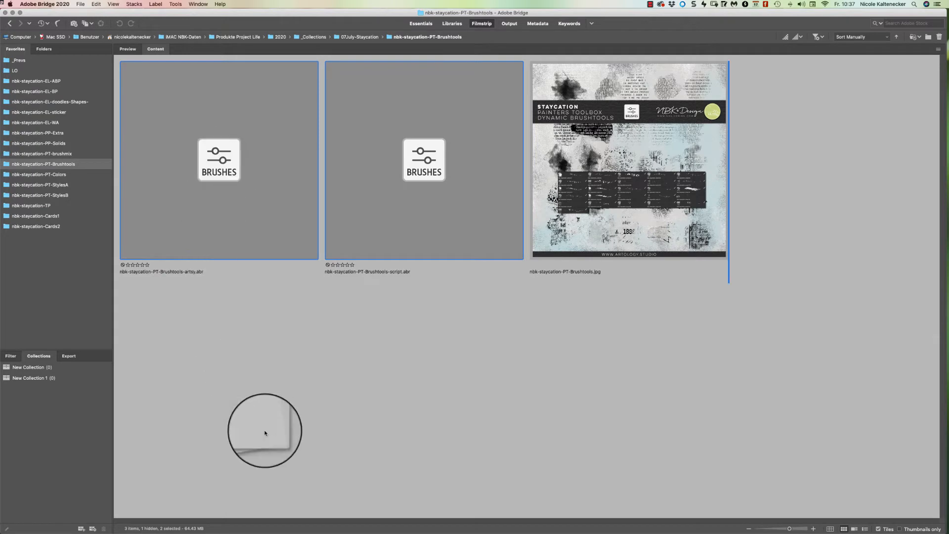
left_click(324, 530)
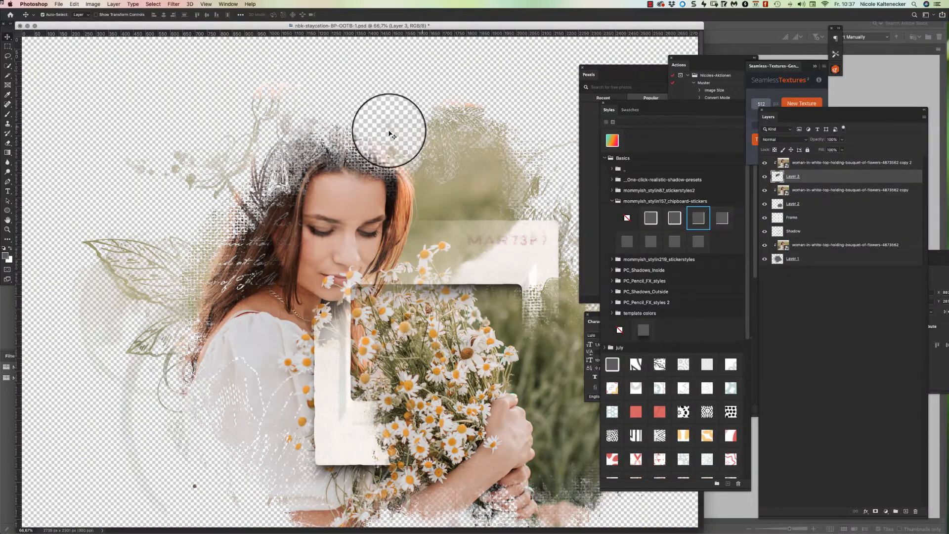
left_click(8, 114)
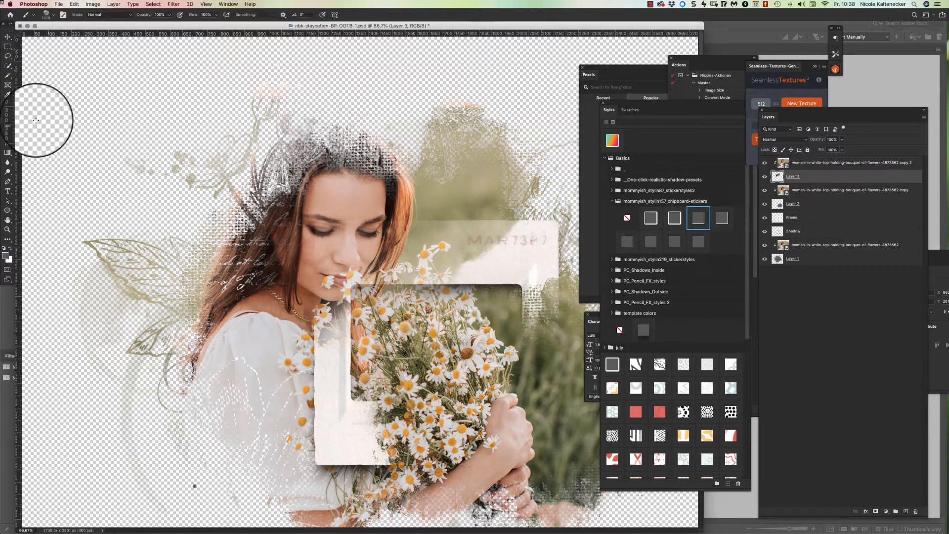
right_click(270, 183)
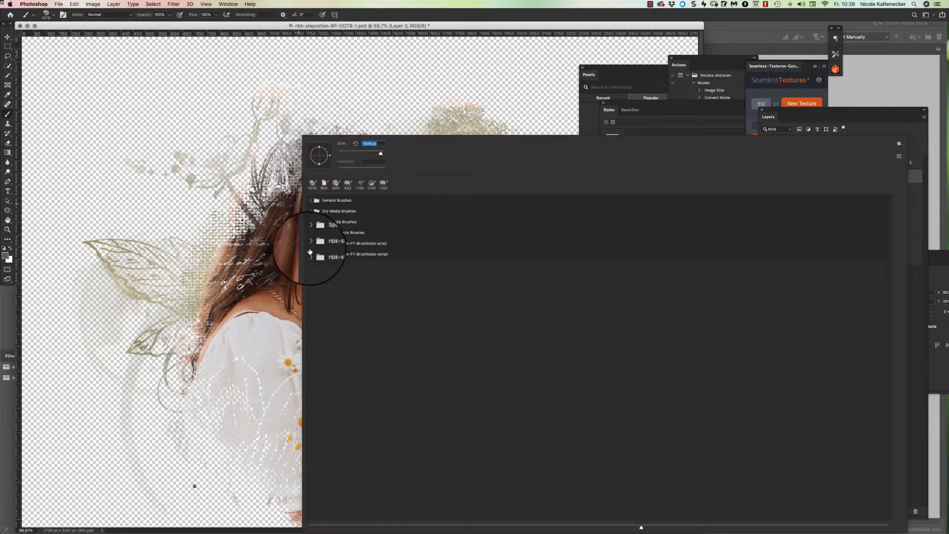
left_click(311, 254)
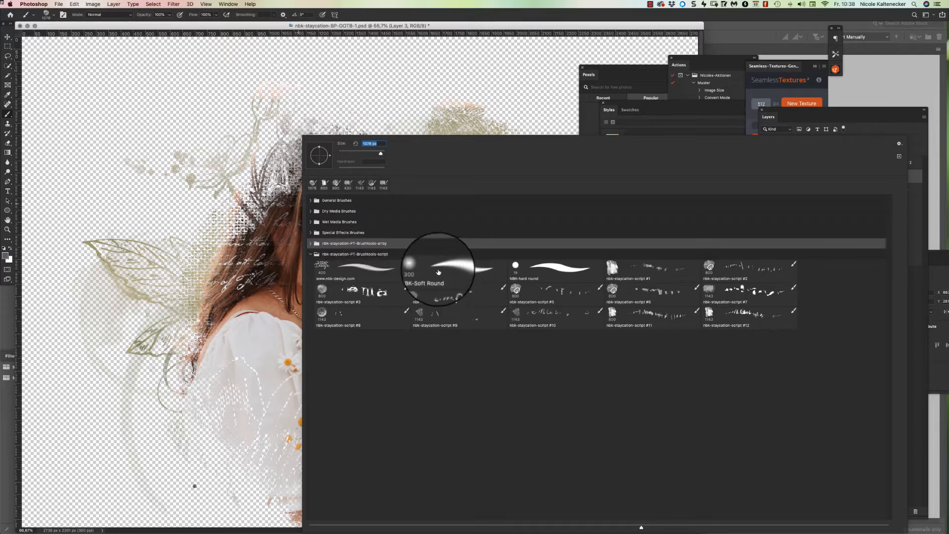
double_click(454, 268)
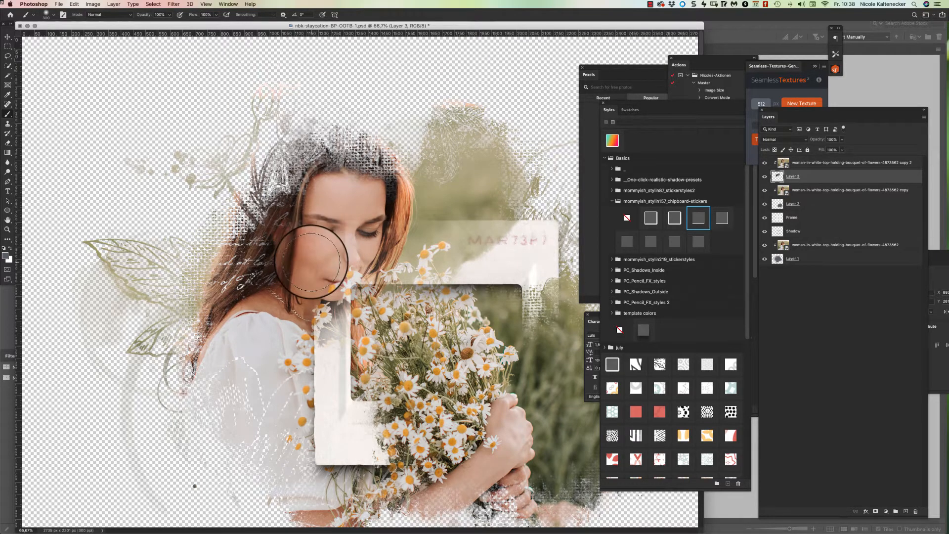
Set the foreground colour to black and zoom in on the woman's lower face beside the frame's edge.
left_click(6, 255)
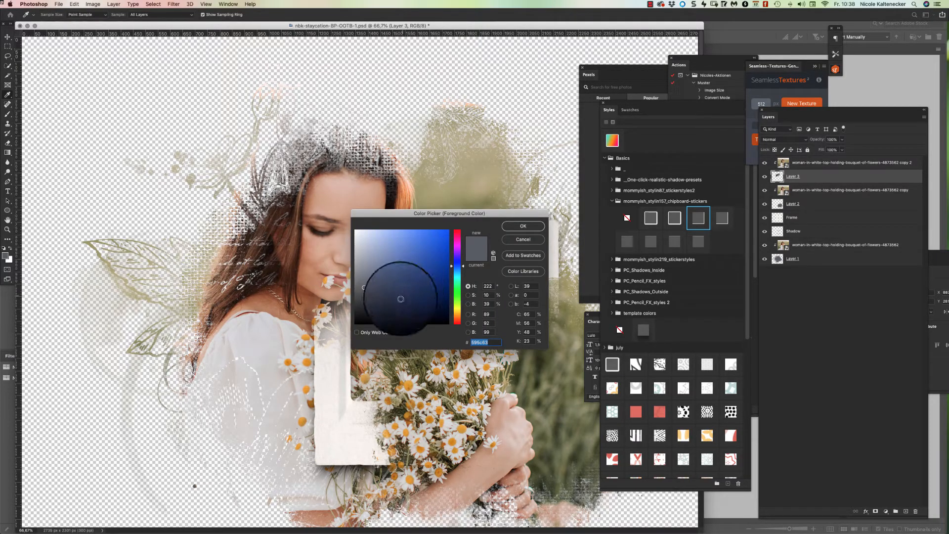
key("Return")
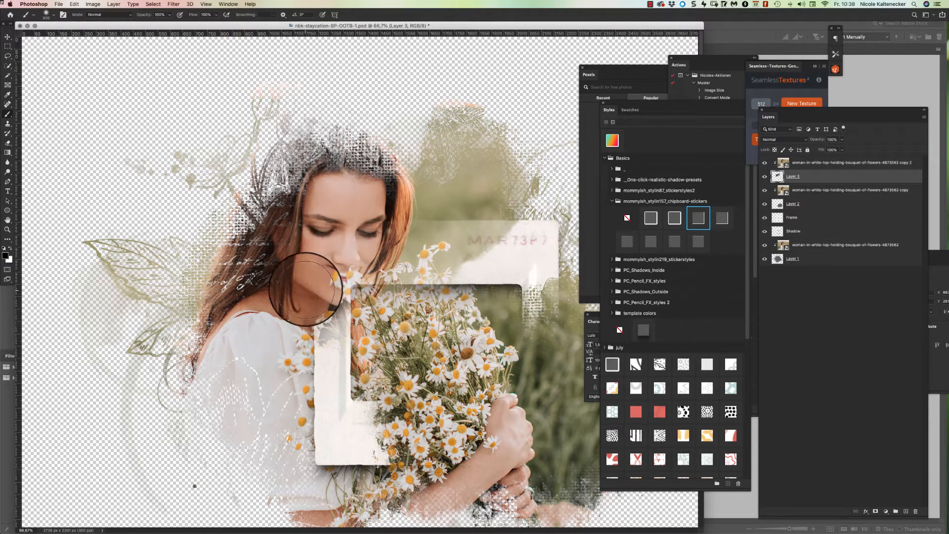
key("super+space")
left_click(339, 234)
mouse_move(339, 234)
left_mouse_down()
mouse_move(360, 210)
mouse_move(354, 215)
left_mouse_up()
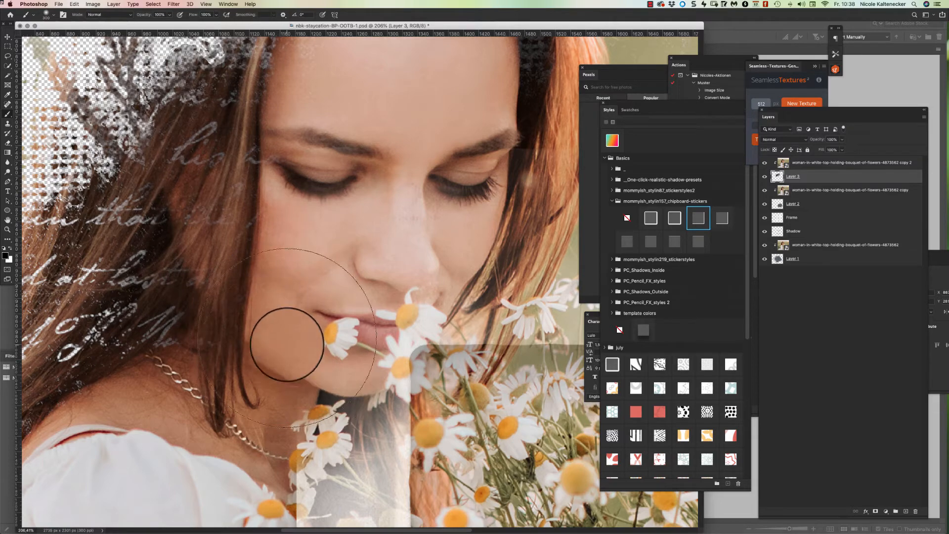
Zoom out on the composition, switch to Adobe Bridge and open the black folder inside nbk-staycation-EL-doodles-Shapes-.
key("super+0")
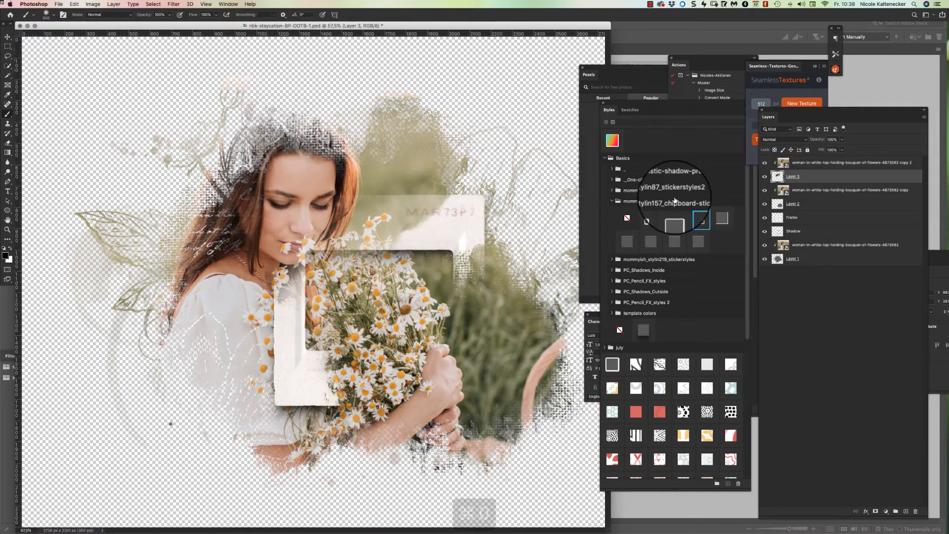
key("super+minus")
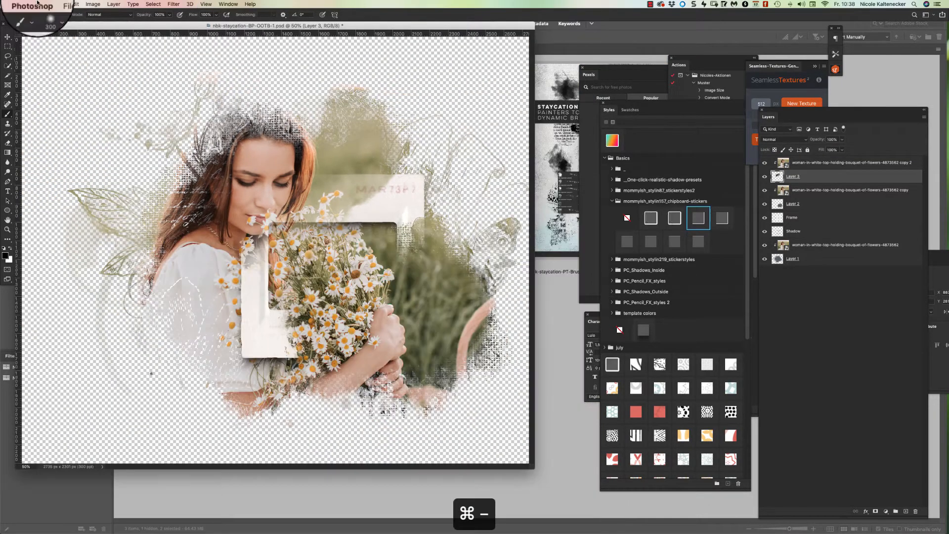
left_click(12, 38)
key("super+minus")
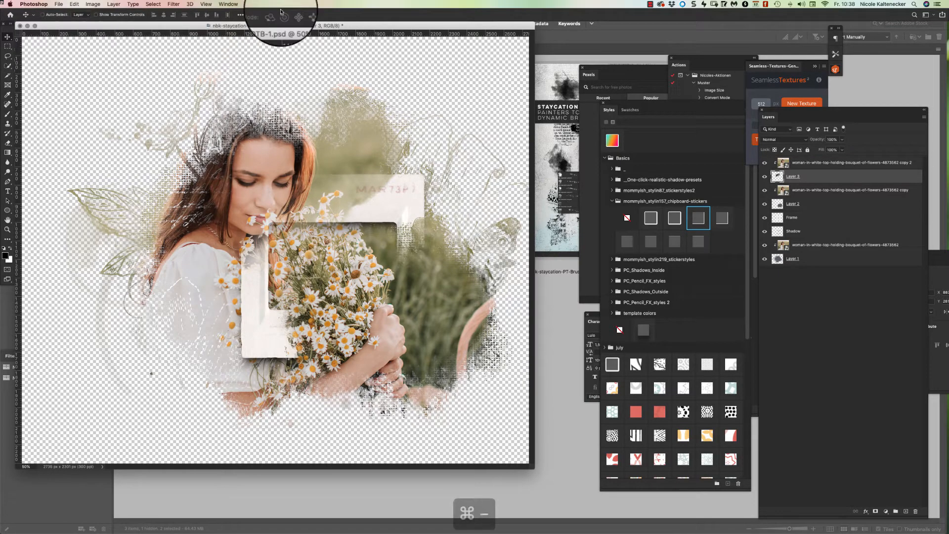
left_click(366, 297)
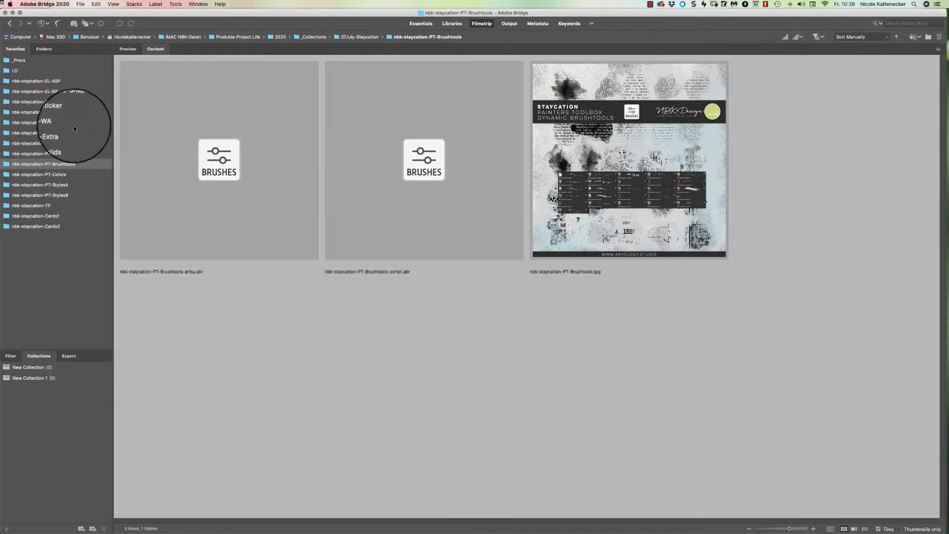
left_click(76, 104)
left_click(226, 173)
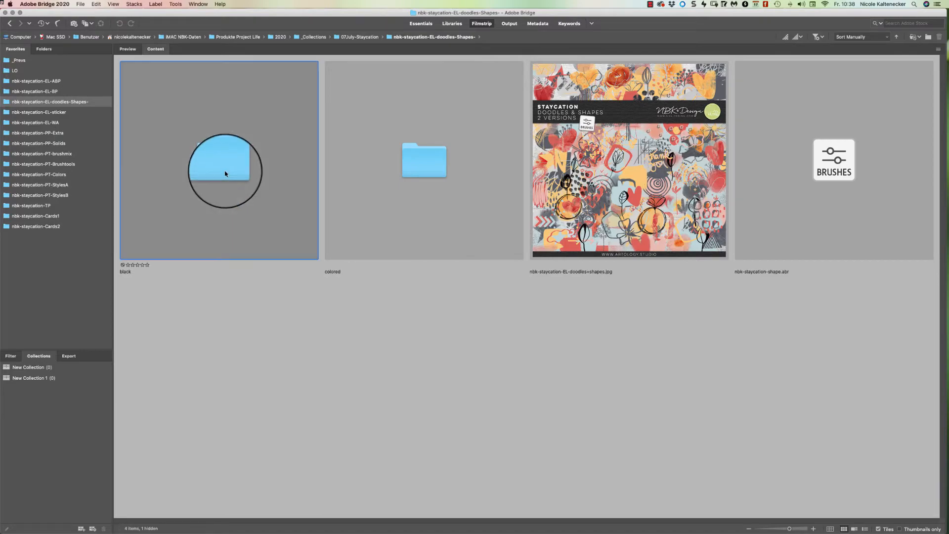
double_click(231, 170)
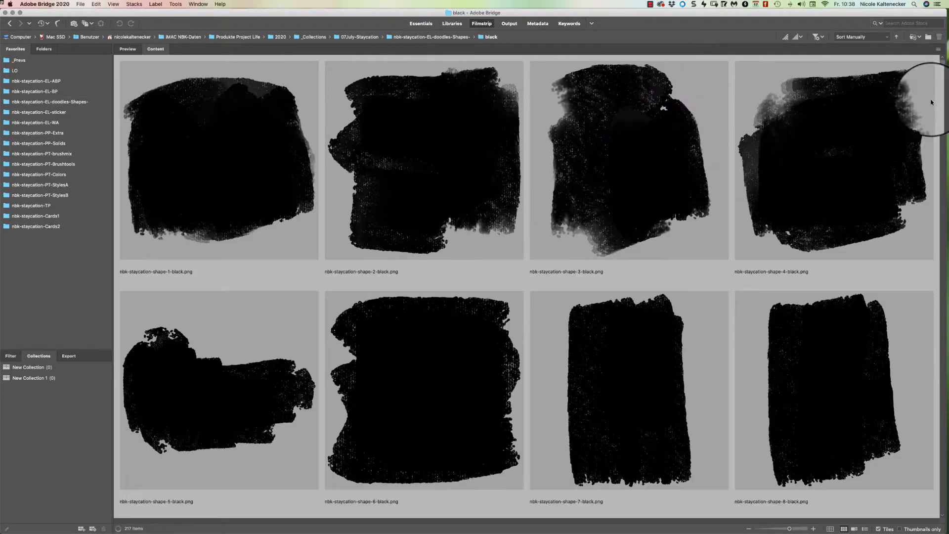
Look through the black doodles and shapes, from the painted blocks to the stars, speech bubbles and flowers.
scroll(940, 89, "down", 5)
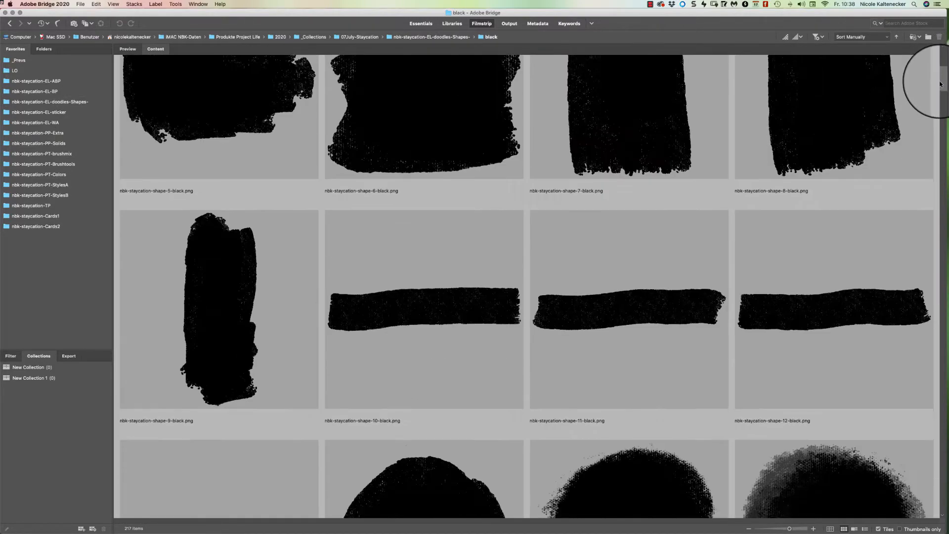
left_click_drag(940, 84, 847, 400)
scroll(825, 444, "down", 15)
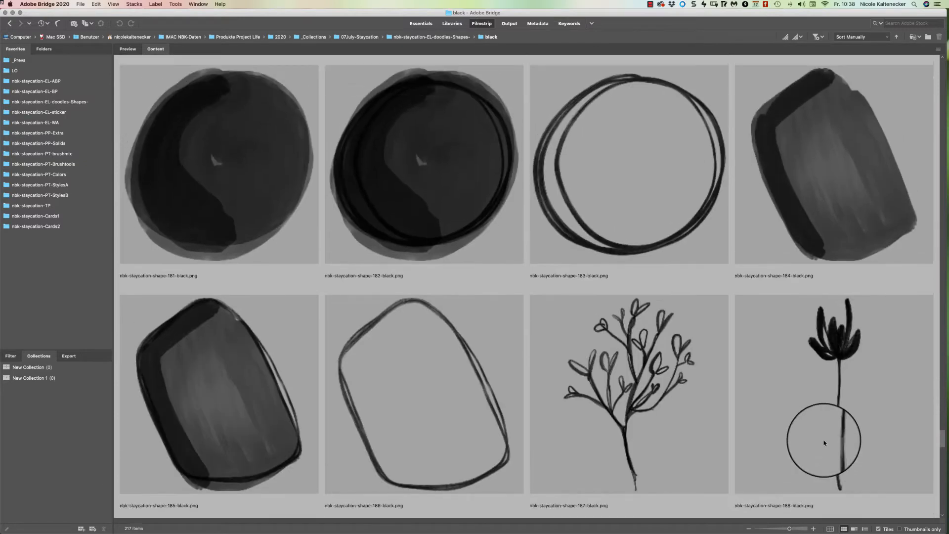
scroll(805, 496, "down", 5)
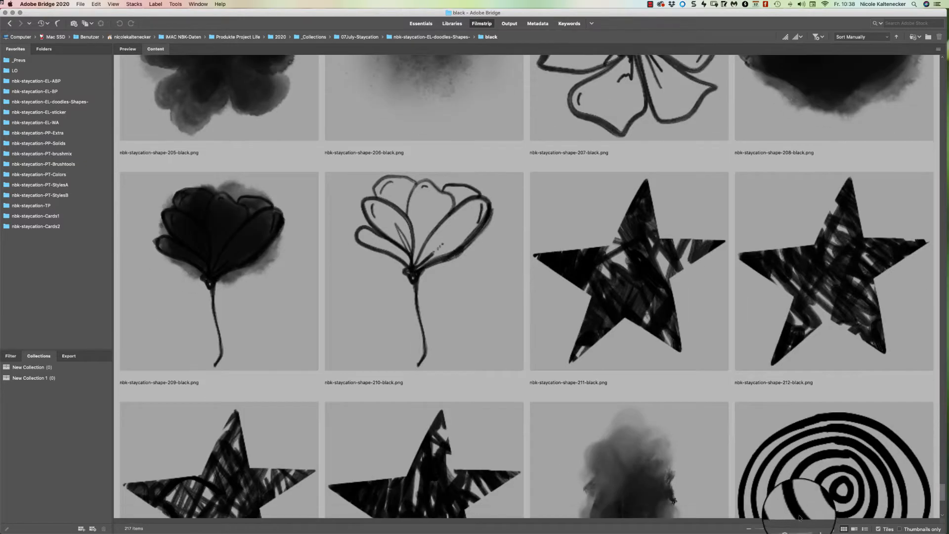
scroll(791, 445, "up", 15)
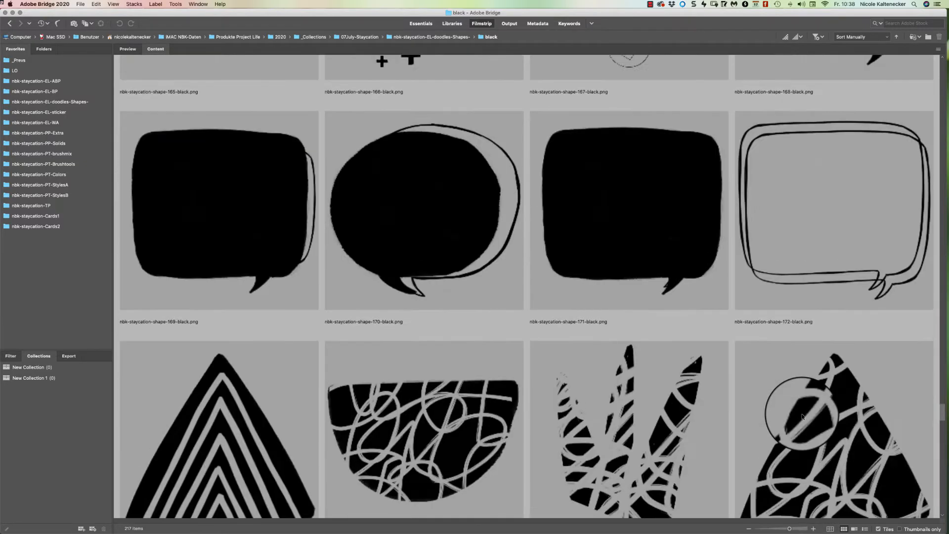
scroll(801, 419, "down", 2)
scroll(801, 419, "up", 4)
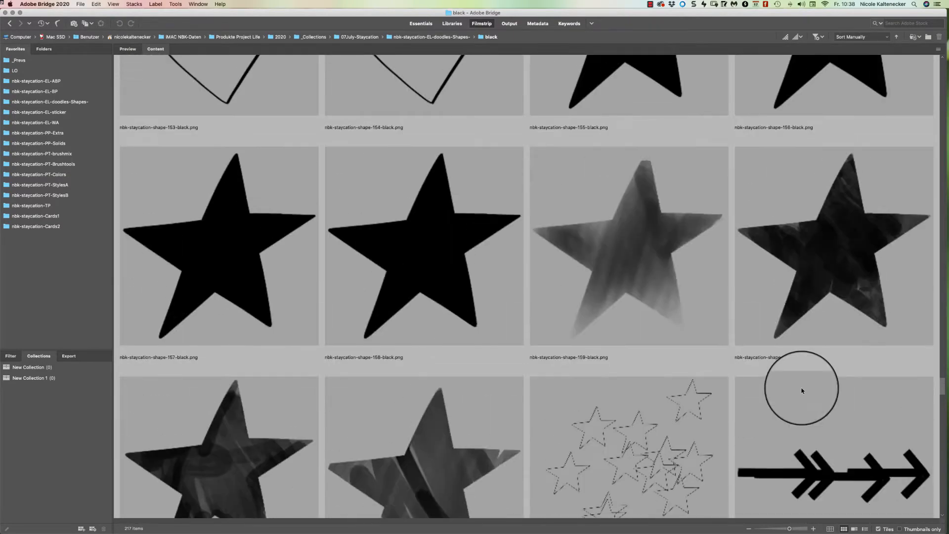
scroll(801, 406, "down", 6)
scroll(801, 447, "down", 6)
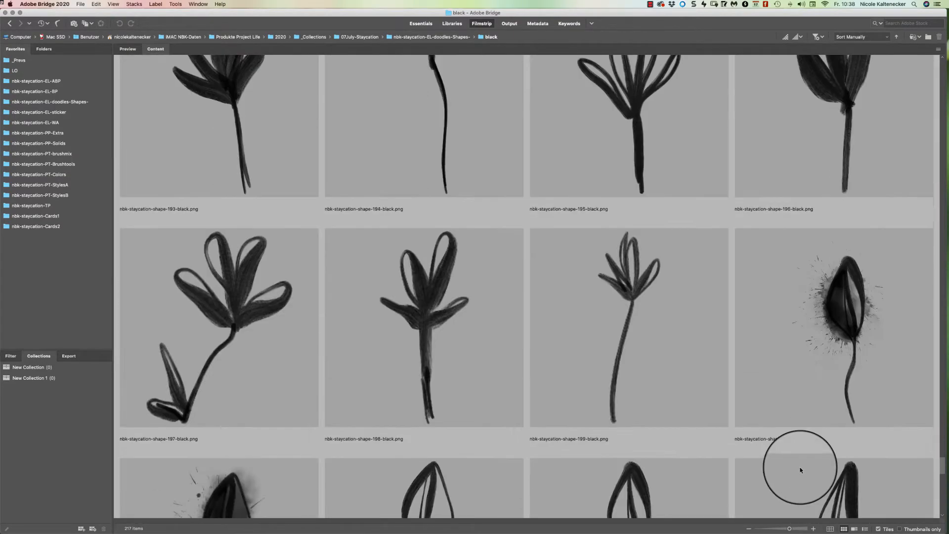
scroll(799, 435, "up", 8)
scroll(799, 432, "up", 8)
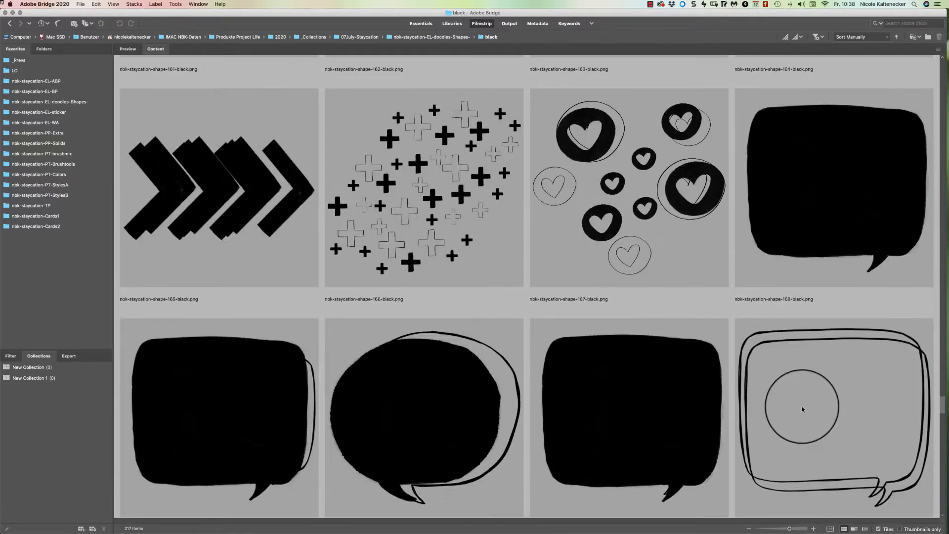
scroll(804, 378, "up", 20)
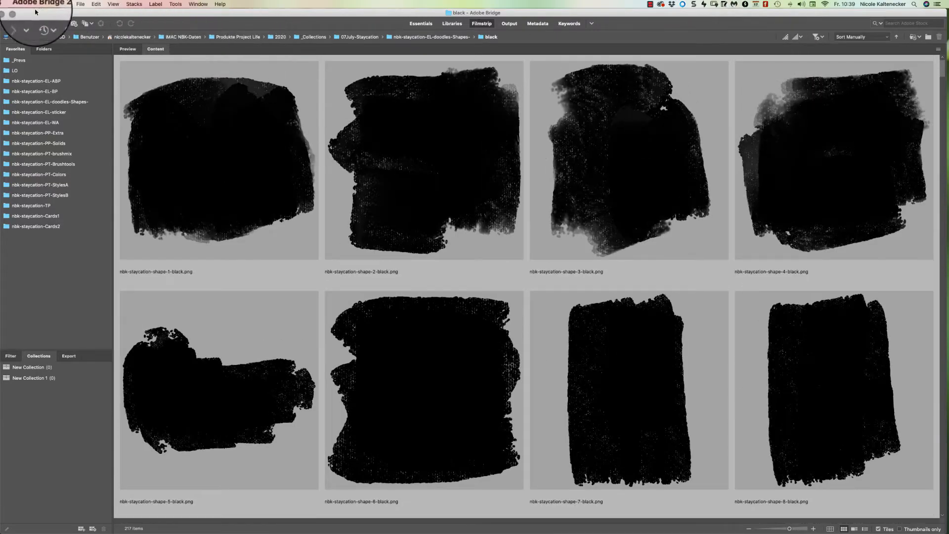
Return to the doodles and shapes folder and check the Open With options for nbk-staycation-shape.abr.
left_click(10, 23)
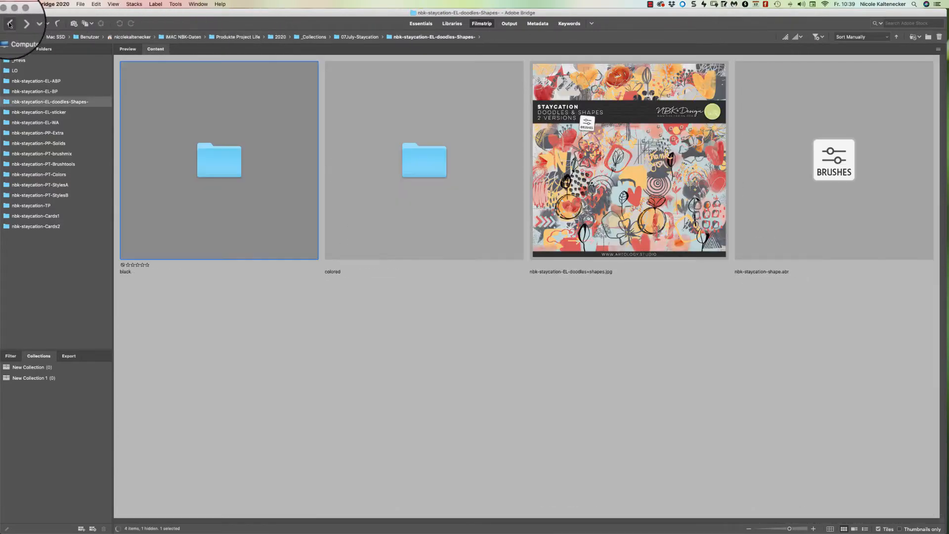
left_click(803, 281)
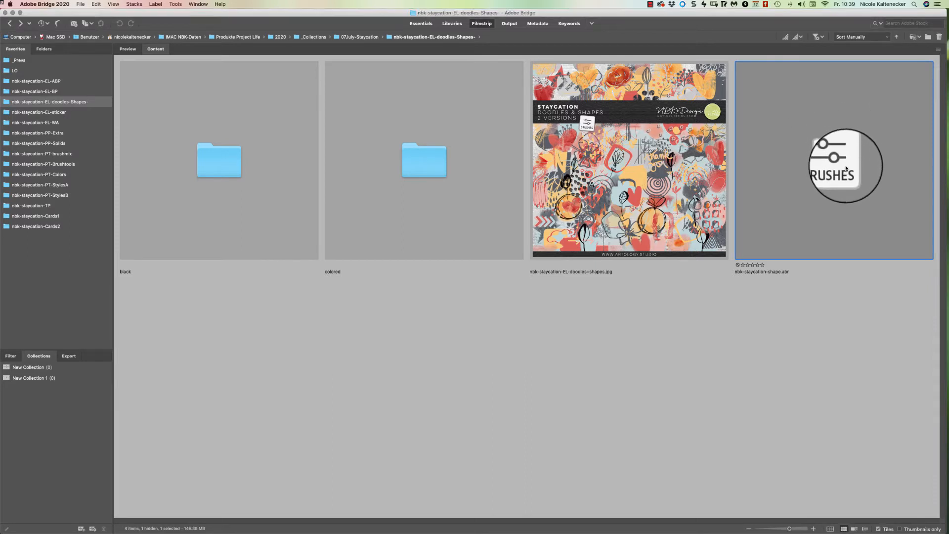
mouse_move(334, 530)
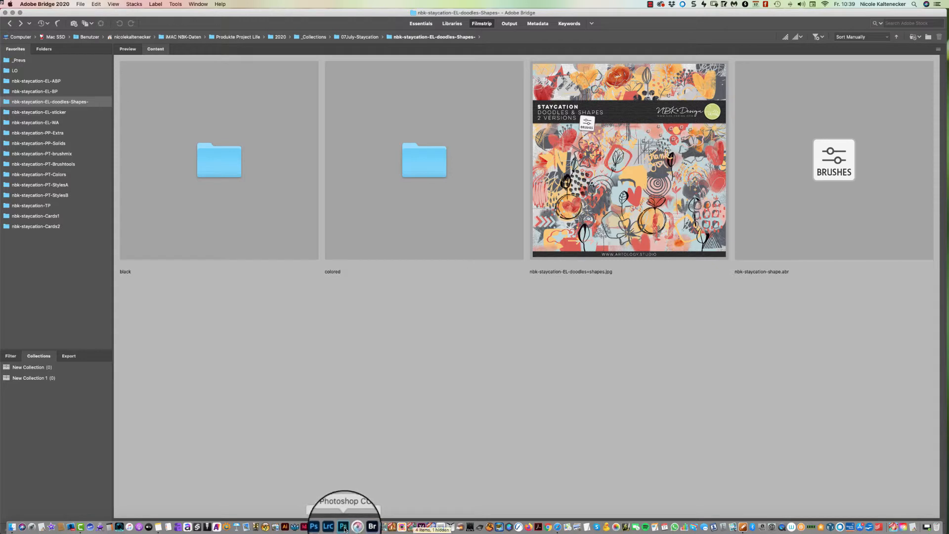
right_click(344, 528)
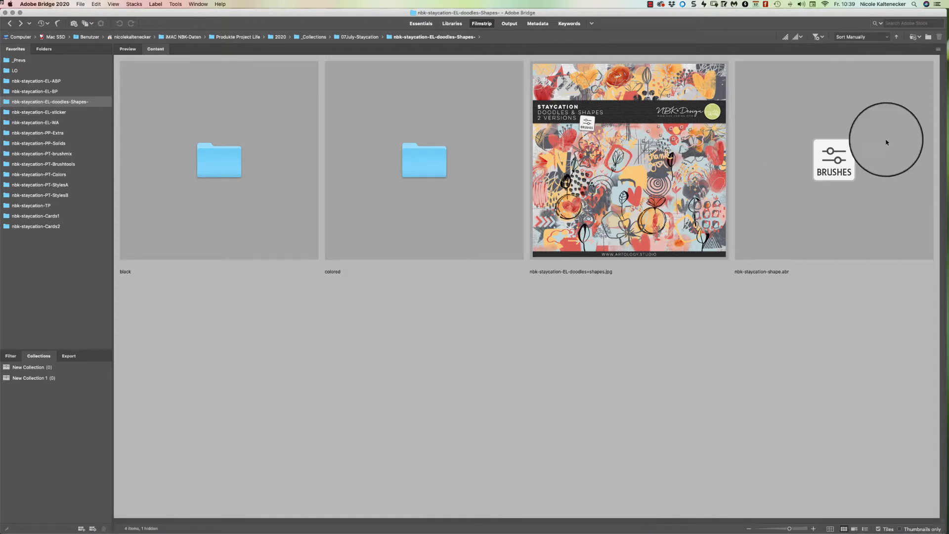
right_click(836, 160)
mouse_move(846, 173)
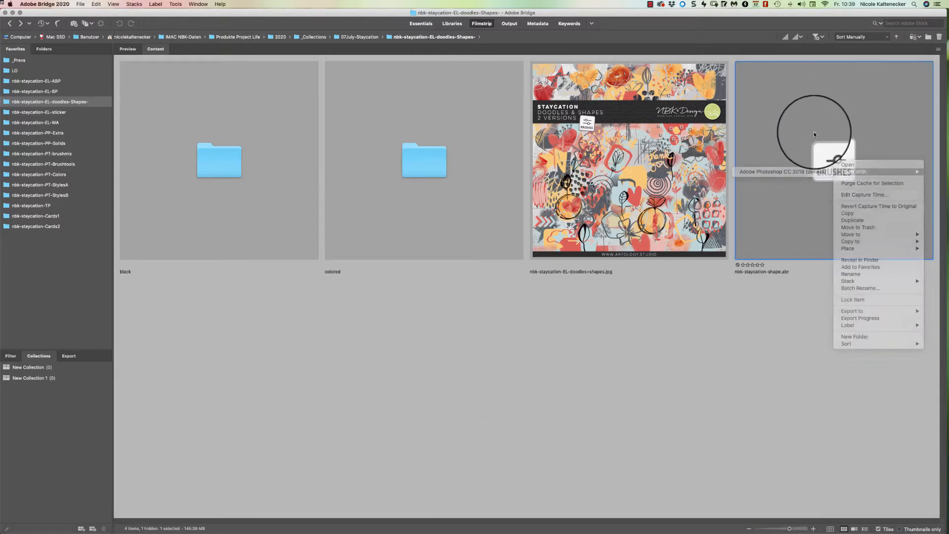
left_click(821, 144)
mouse_move(304, 528)
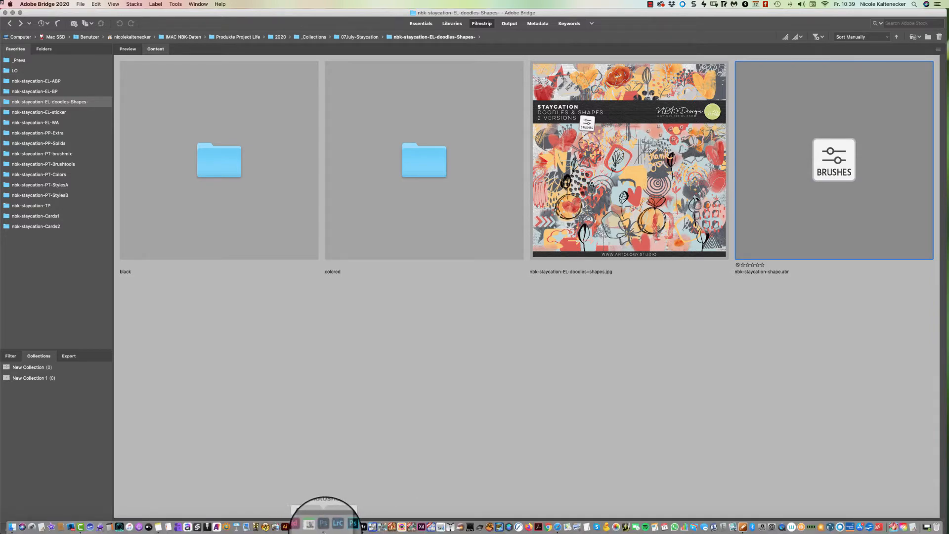
Collapse the script brush group in Photoshop, then return to Bridge and load nbk-staycation-shape.abr into Photoshop.
left_click(324, 525)
left_click(381, 345)
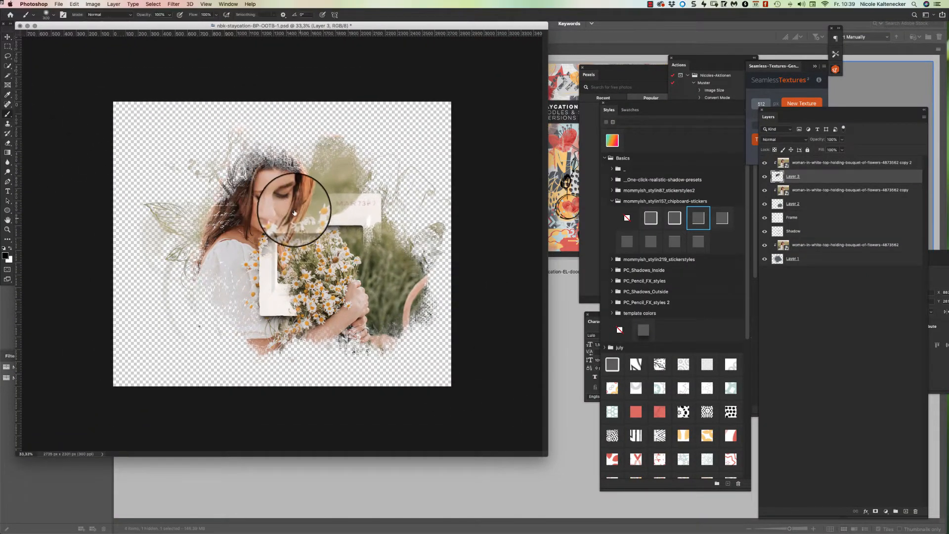
right_click(312, 223)
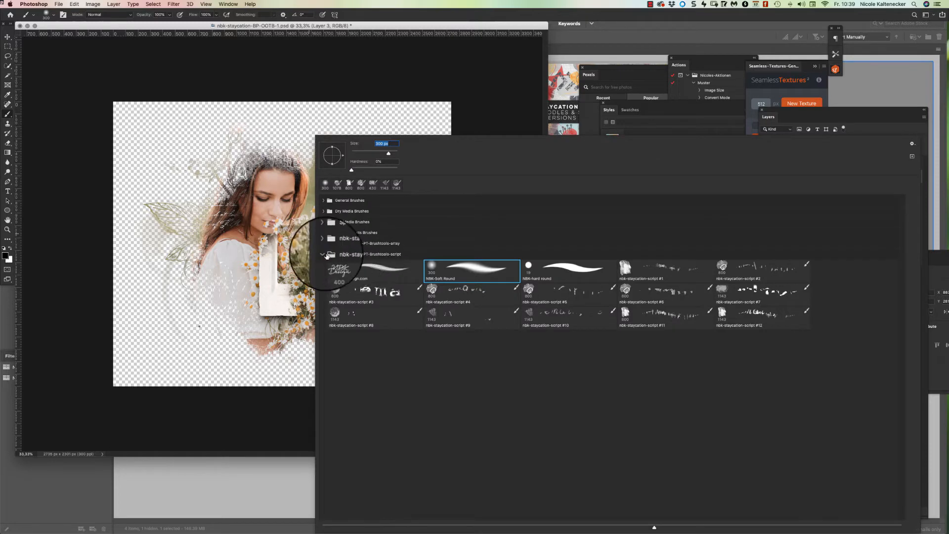
left_click(322, 254)
left_click(281, 462)
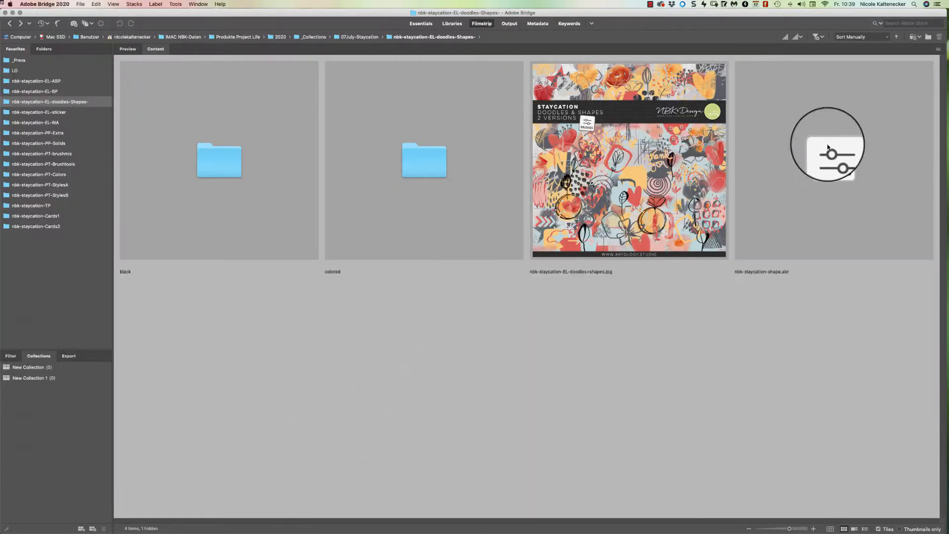
mouse_move(828, 147)
left_mouse_down()
mouse_move(403, 525)
mouse_move(323, 517)
left_mouse_up()
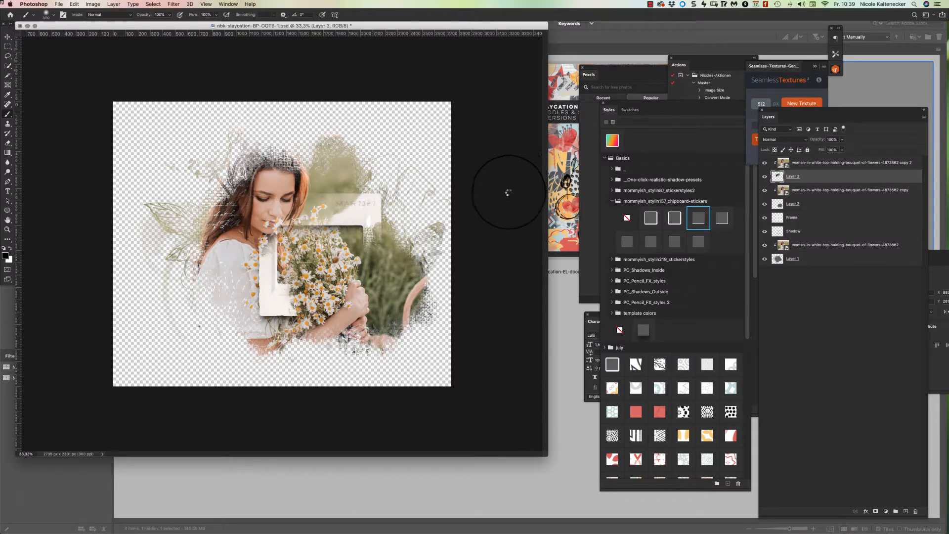
Expand the nbk-staycation-shape brush group and choose the nbk-staycation-shape-138-black.png circle brush.
right_click(491, 181)
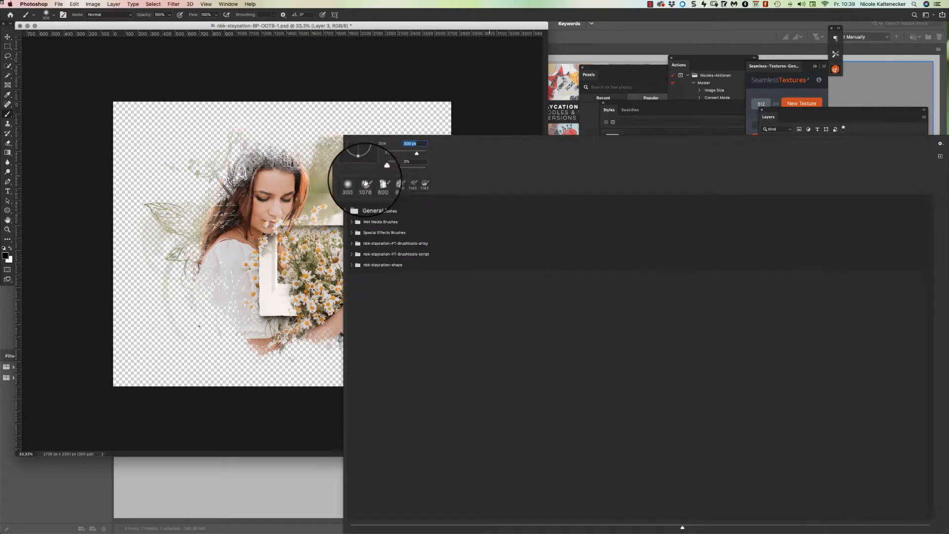
left_click(351, 266)
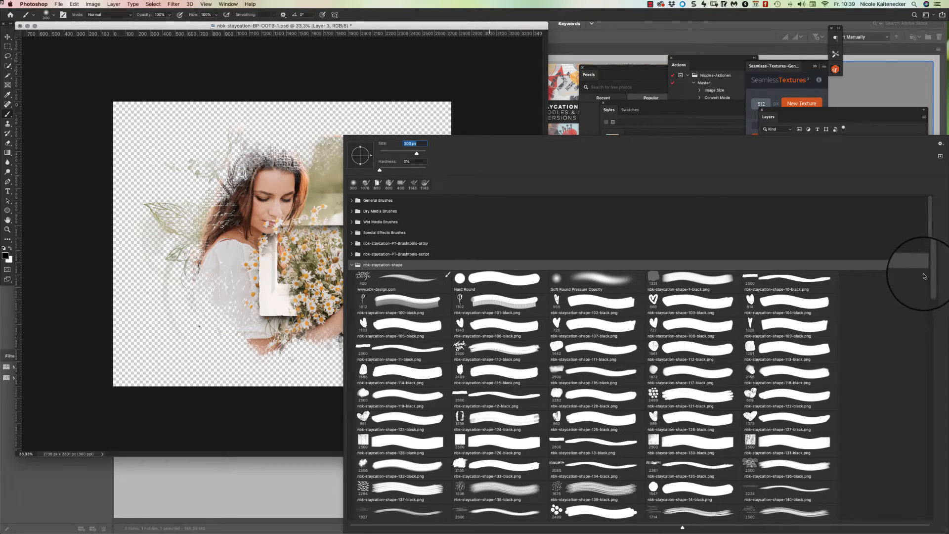
left_click_drag(931, 247, 920, 283)
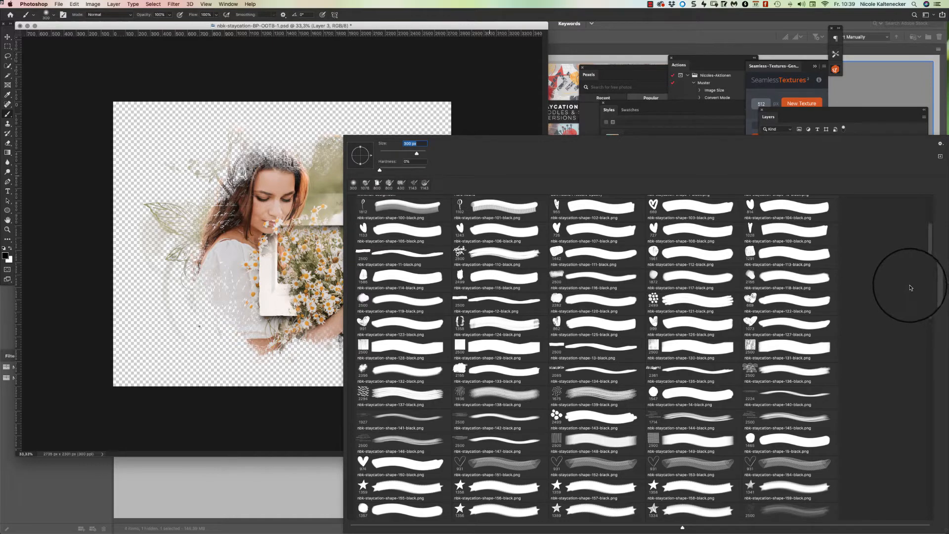
double_click(456, 393)
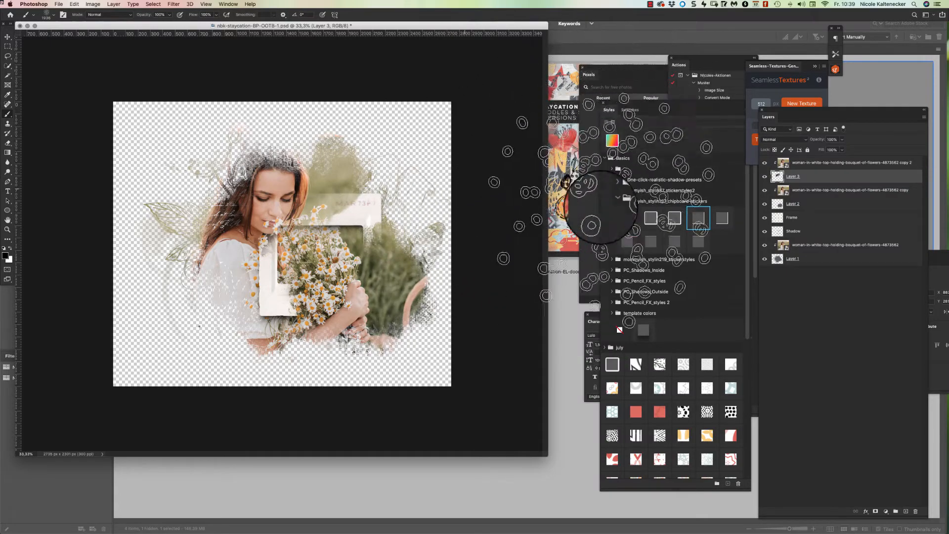
Add an unclipped layer at the top of the stack and stamp scattered black circles in the canvas's lower-left and upper-right corners.
key("super+z")
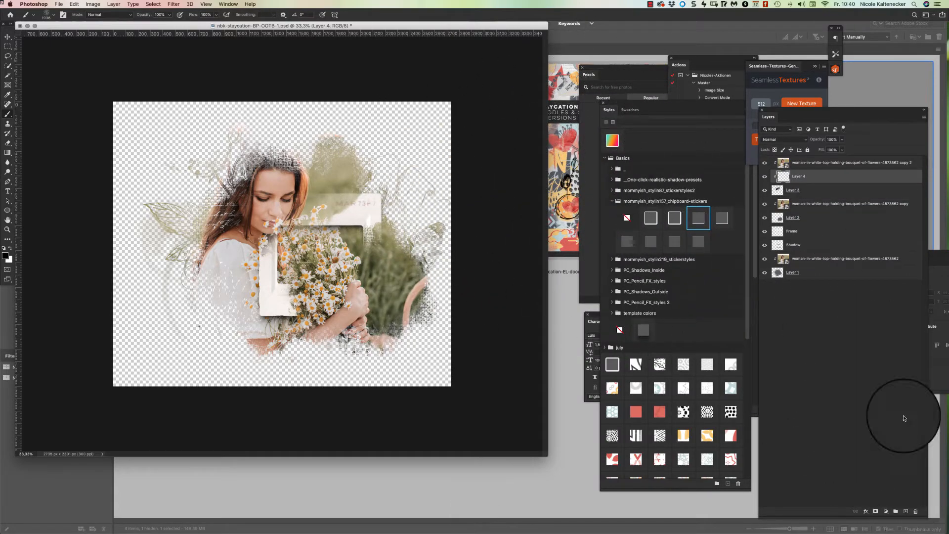
key("super+adiaeresis")
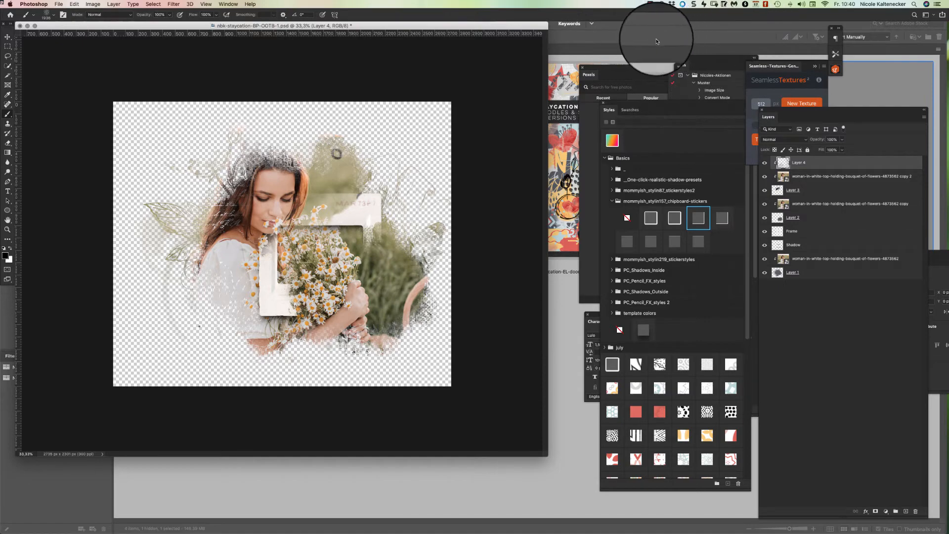
key("alt+super+g")
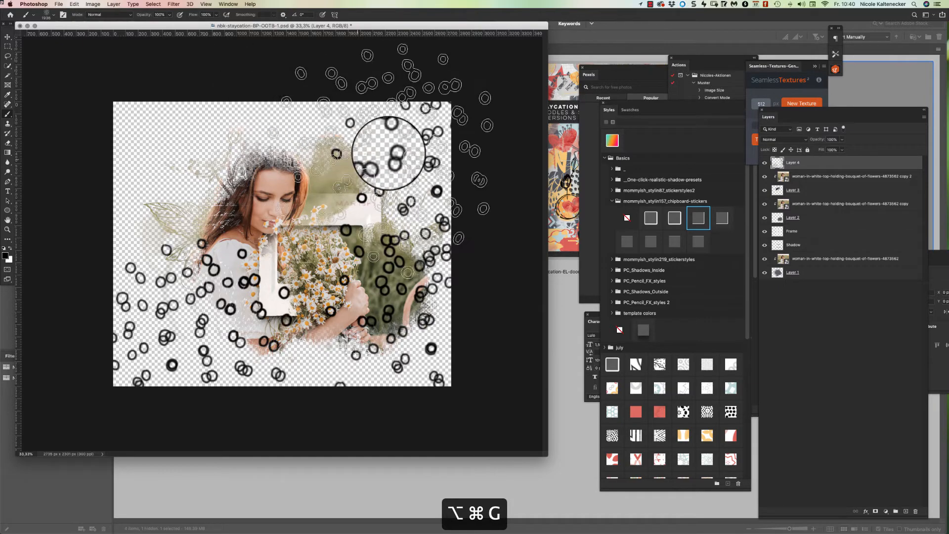
key("super+a")
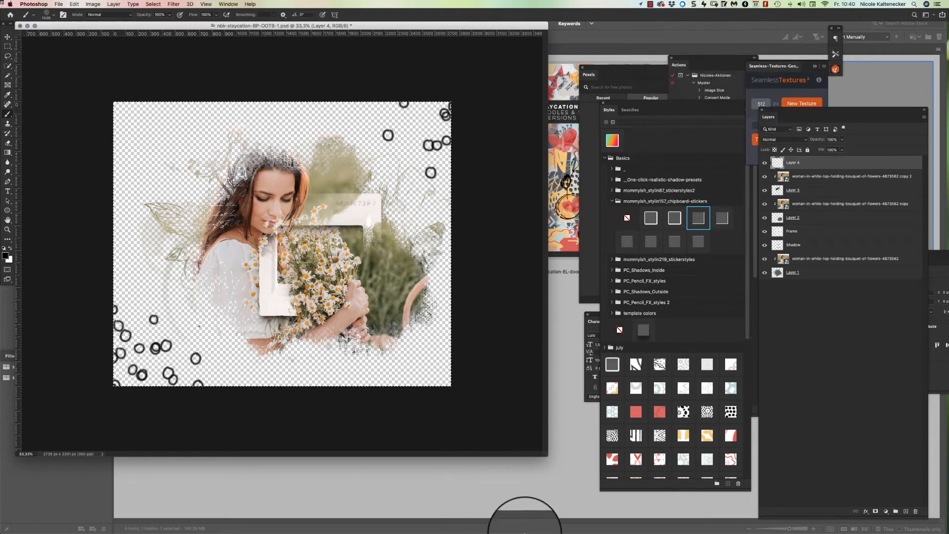
Switch to Bridge, show the nbk-staycation-EL-sticker folder and open nbk-staycation-sticker-printable.pdf in Acrobat.
left_click(525, 510)
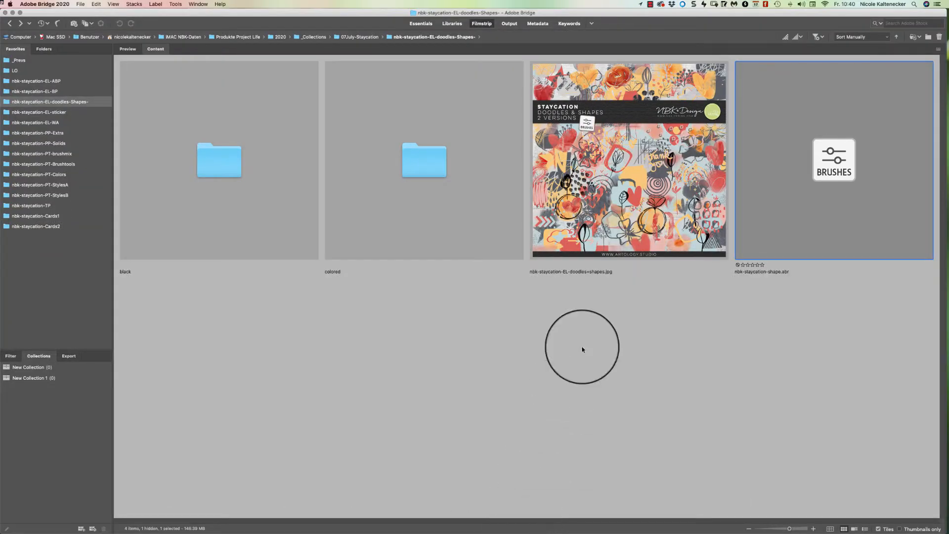
left_click(68, 112)
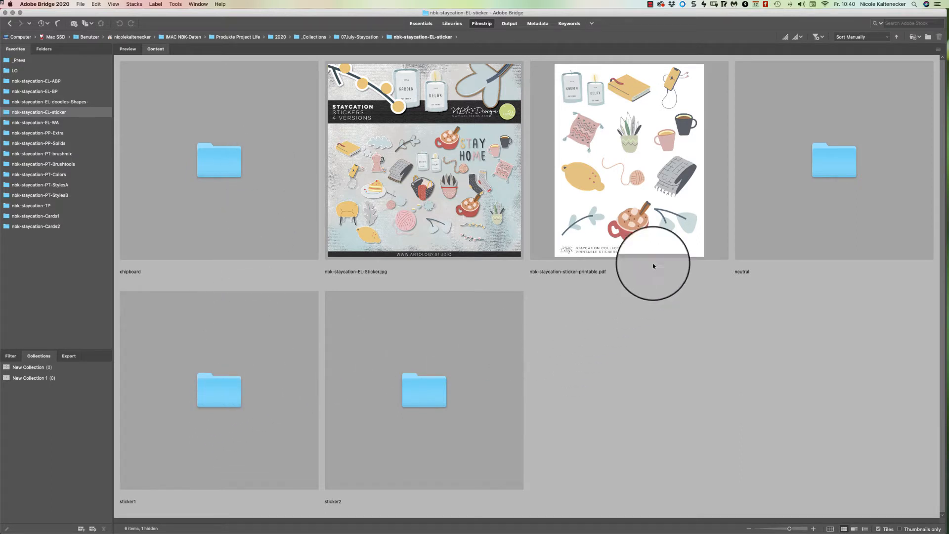
left_click(858, 167)
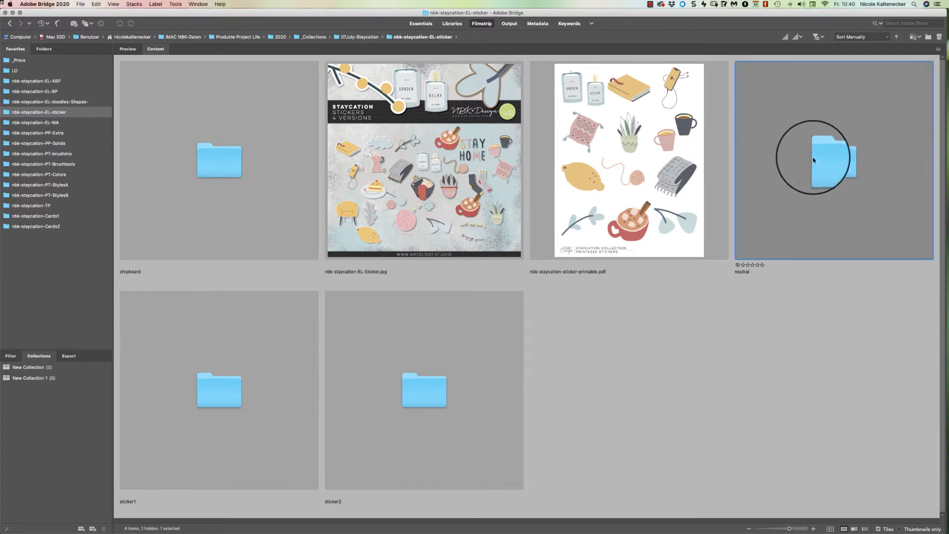
left_click(665, 228)
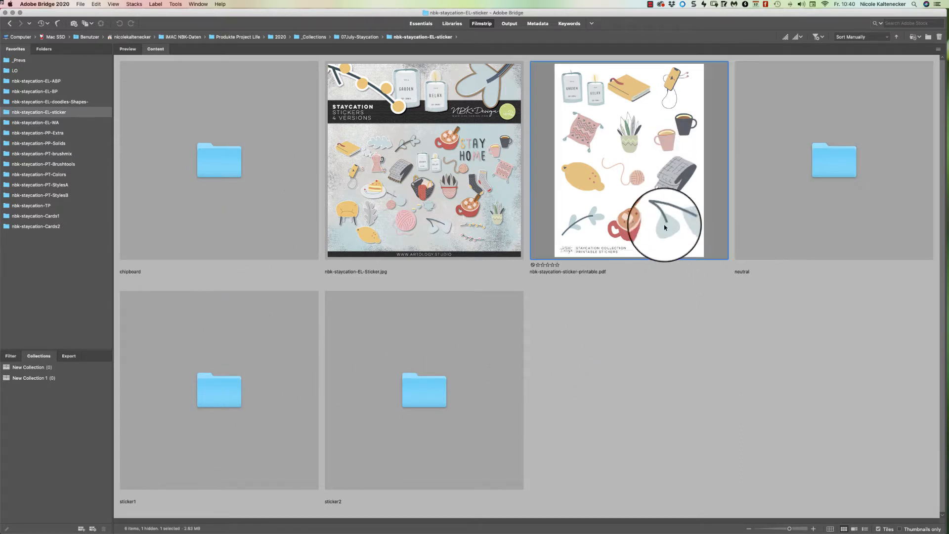
double_click(675, 186)
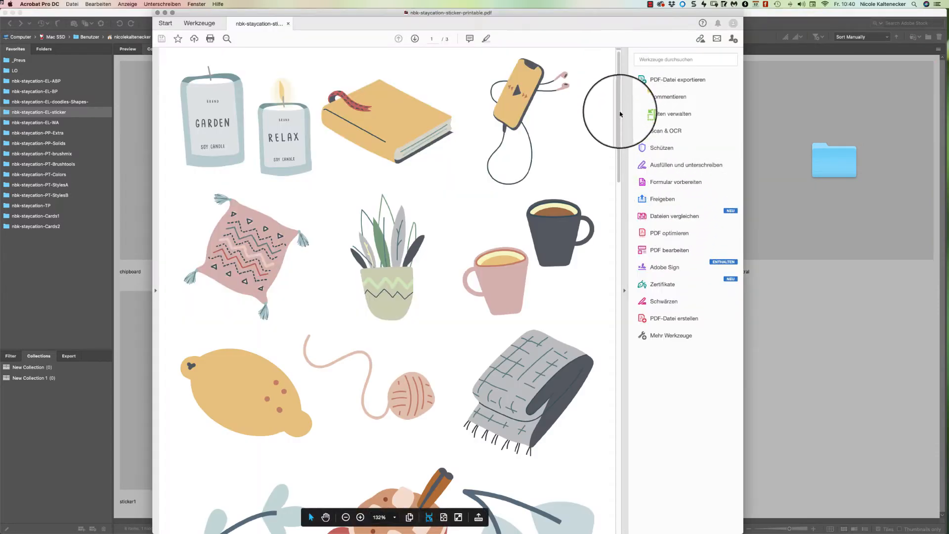
Review all pages of the printable stickers PDF, close it and hide Acrobat to return to Bridge.
scroll(620, 114, "down", 5)
left_click_drag(623, 11, 699, 11)
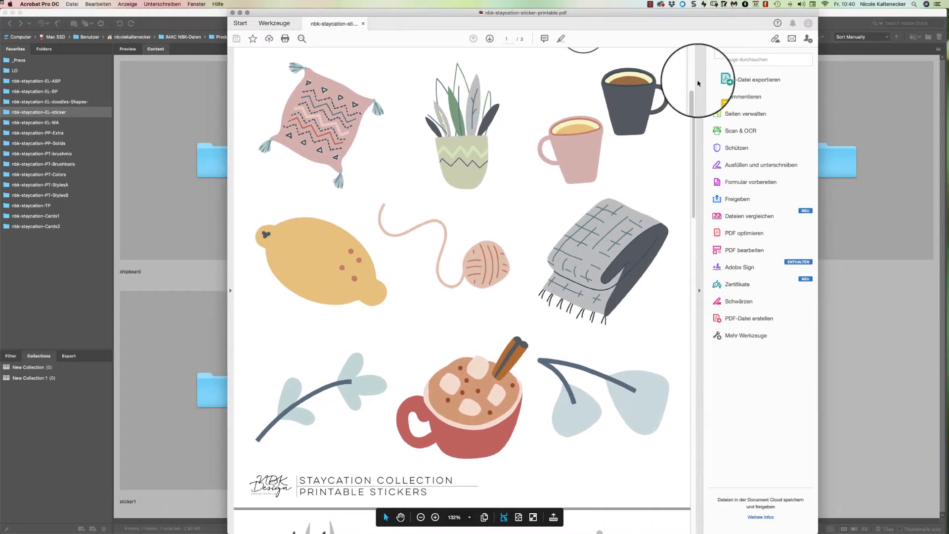
scroll(683, 106, "down", 10)
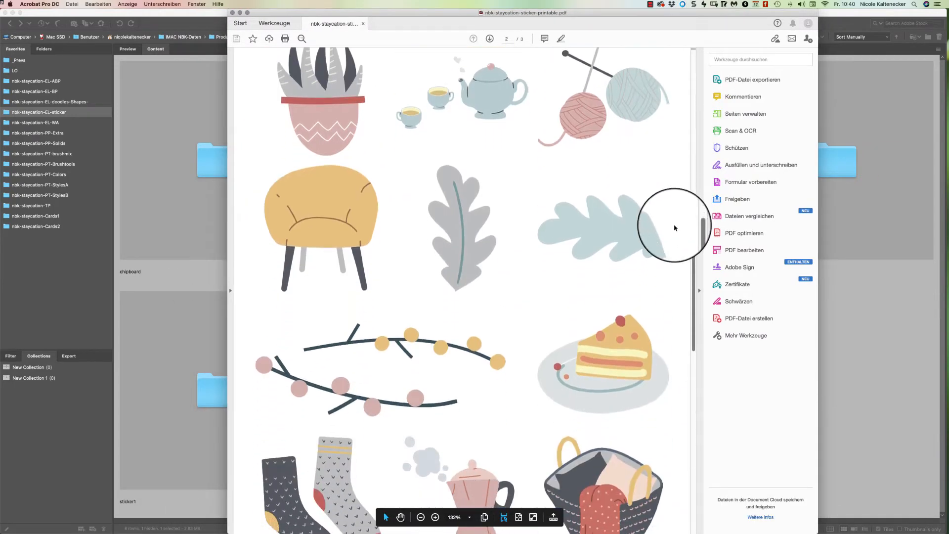
scroll(675, 228, "down", 10)
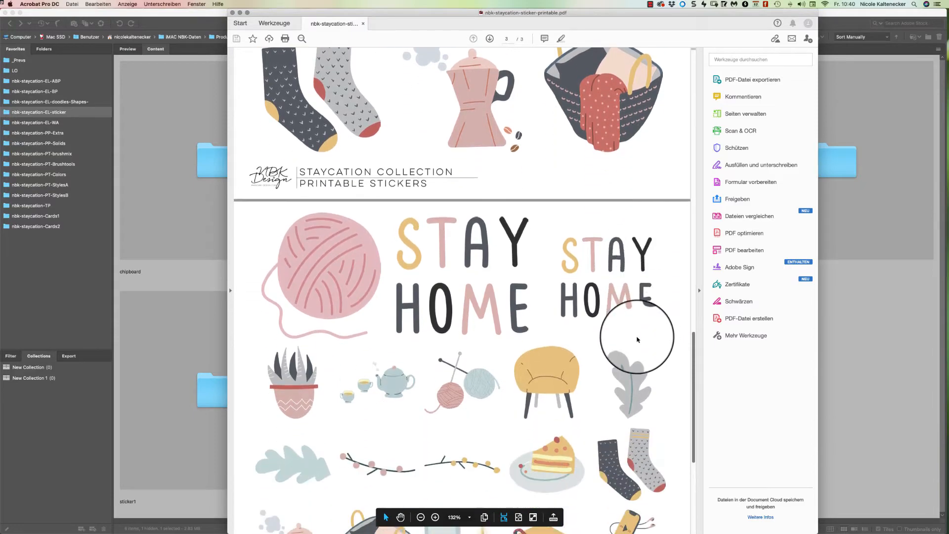
scroll(637, 339, "down", 8)
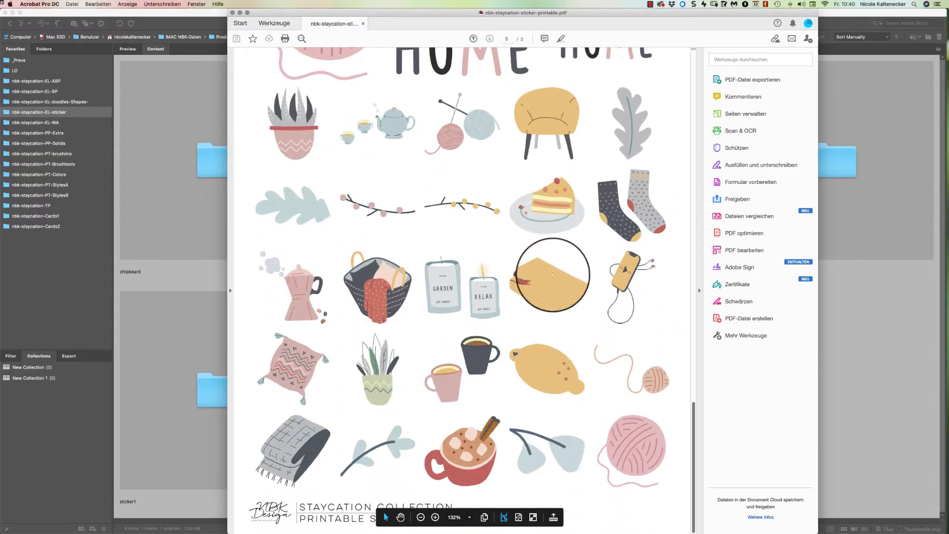
left_click_drag(694, 409, 660, 27)
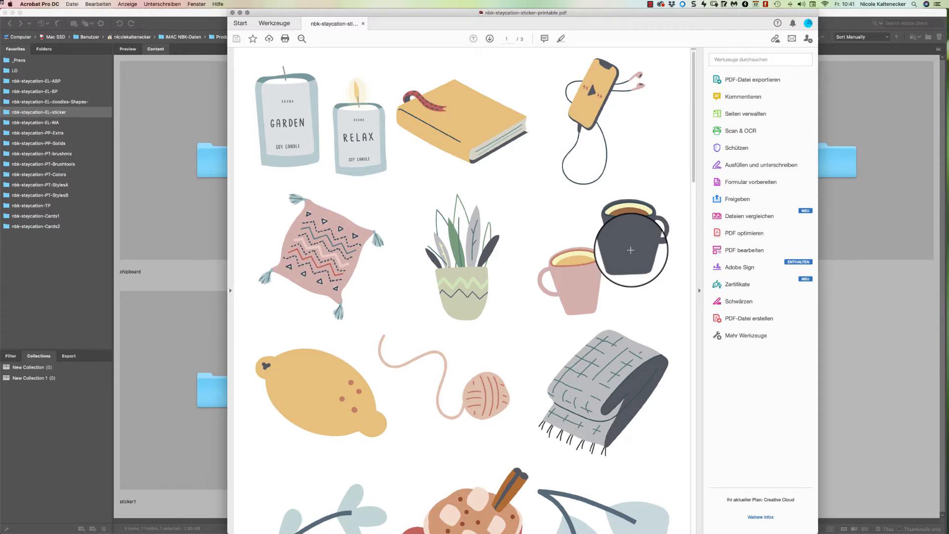
key("super+w")
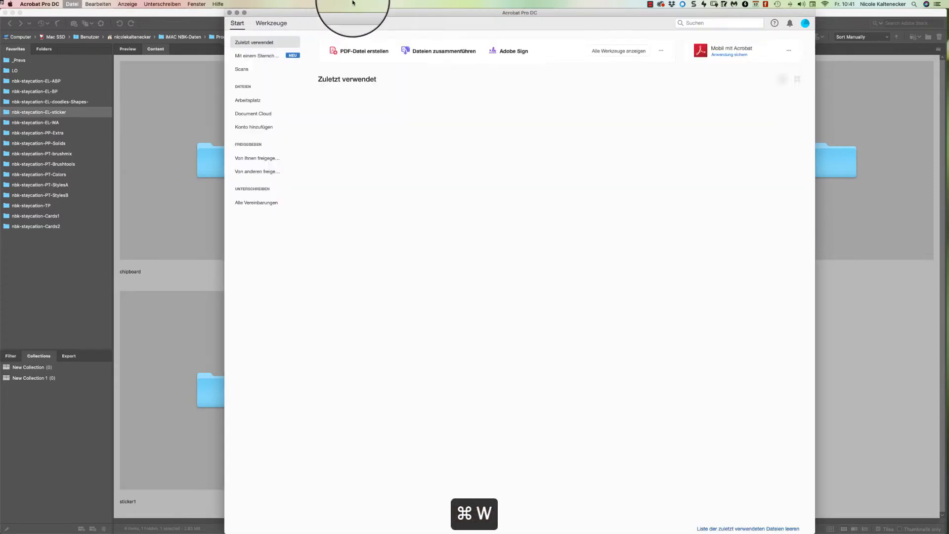
key("super+h")
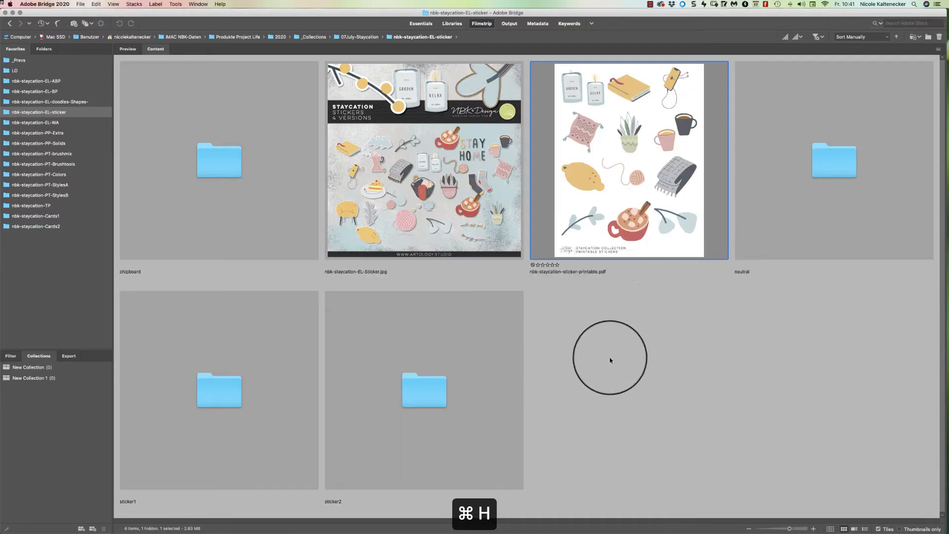
left_click(610, 360)
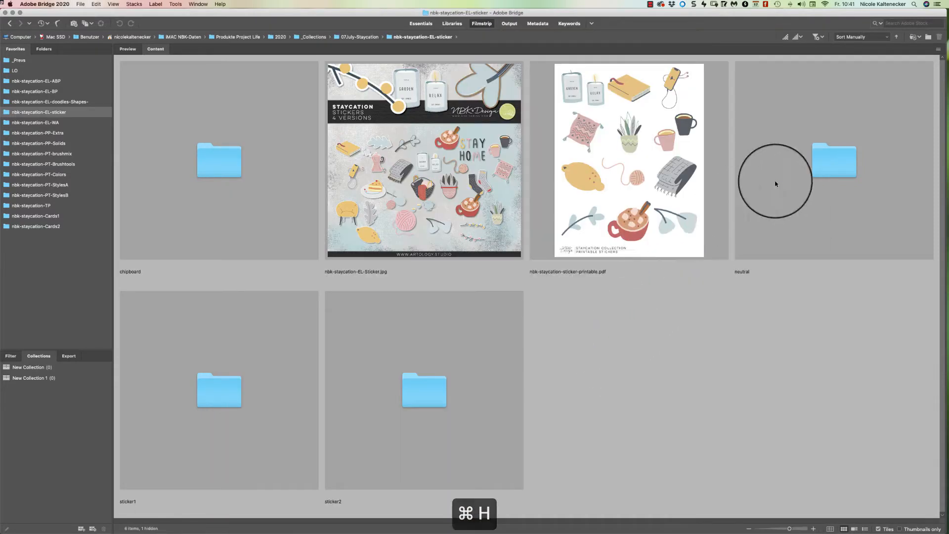
Open the chipboard sticker folder and inspect nbk-staycation-sticker-chipboard-1.png in a full-screen preview.
left_click(236, 161)
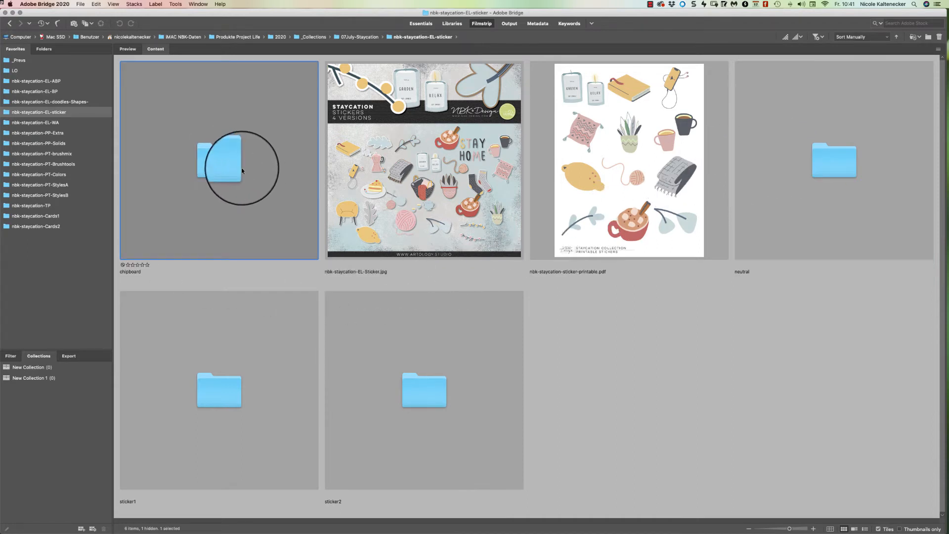
double_click(230, 166)
left_click(233, 163)
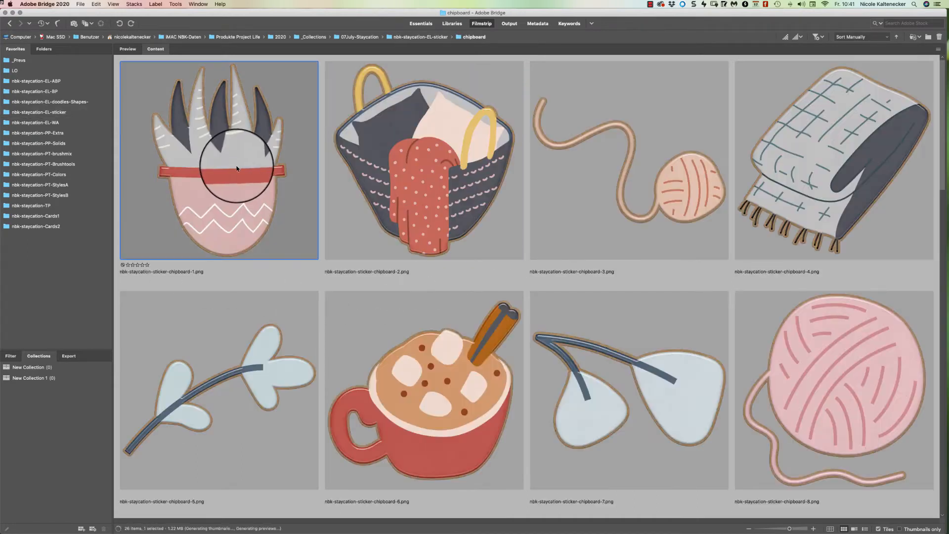
key("space")
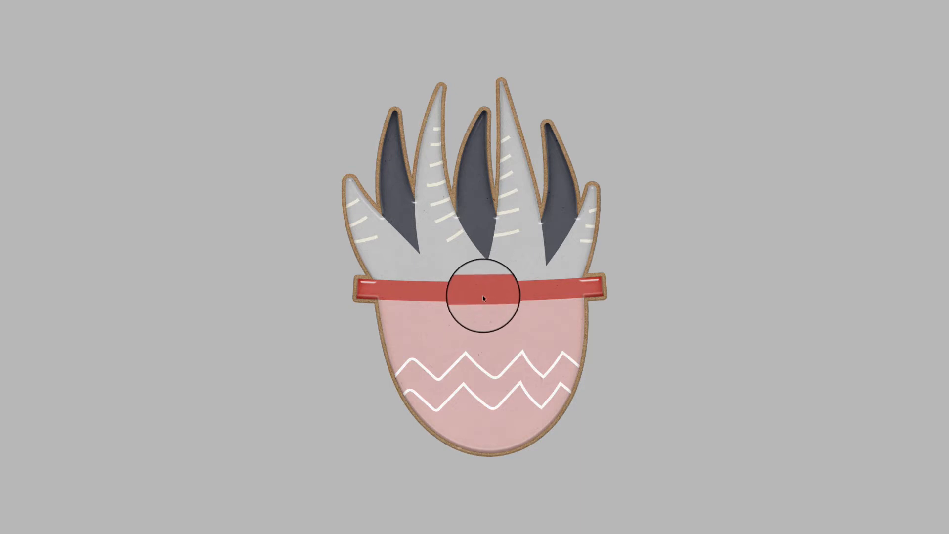
key("space")
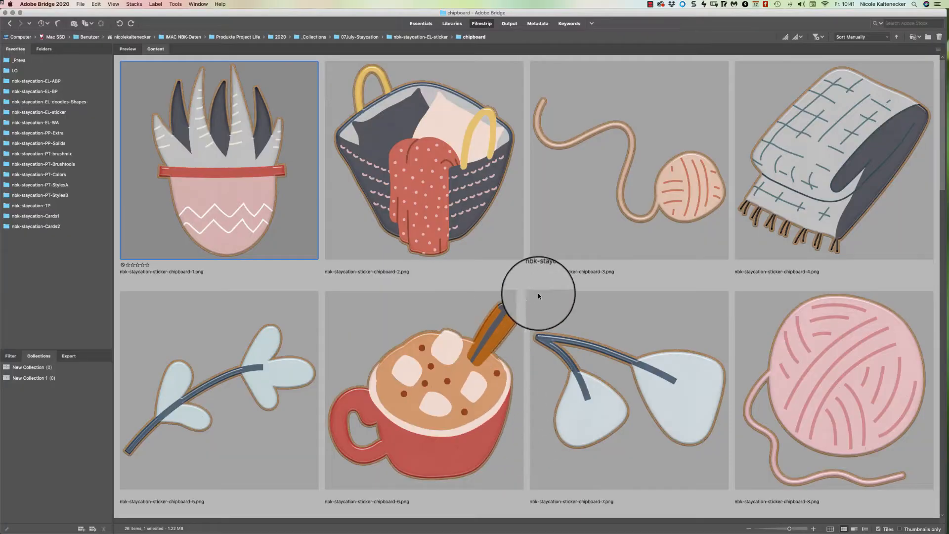
Examine the chipboard sticker images throughout the folder and return to the first ones.
left_click_drag(942, 80, 903, 175)
scroll(903, 177, "down", 10)
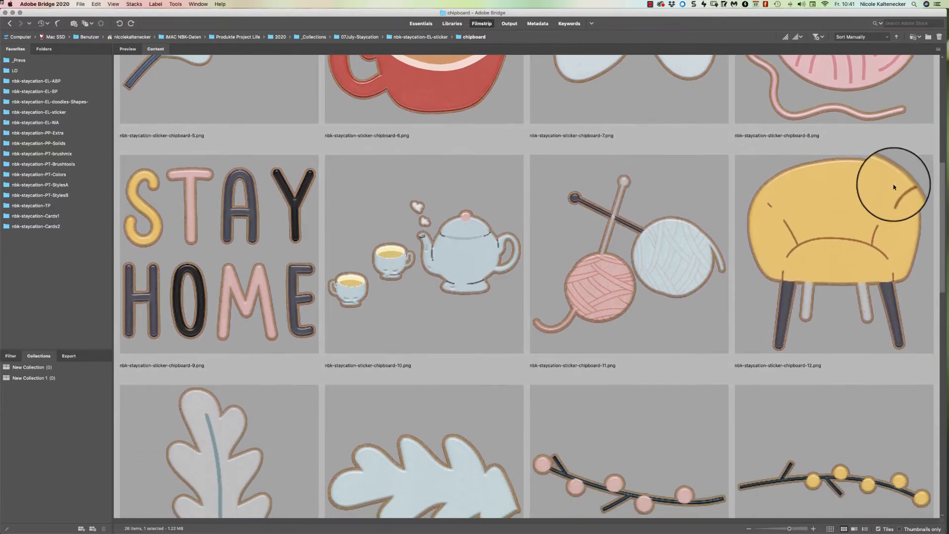
scroll(799, 292, "down", 6)
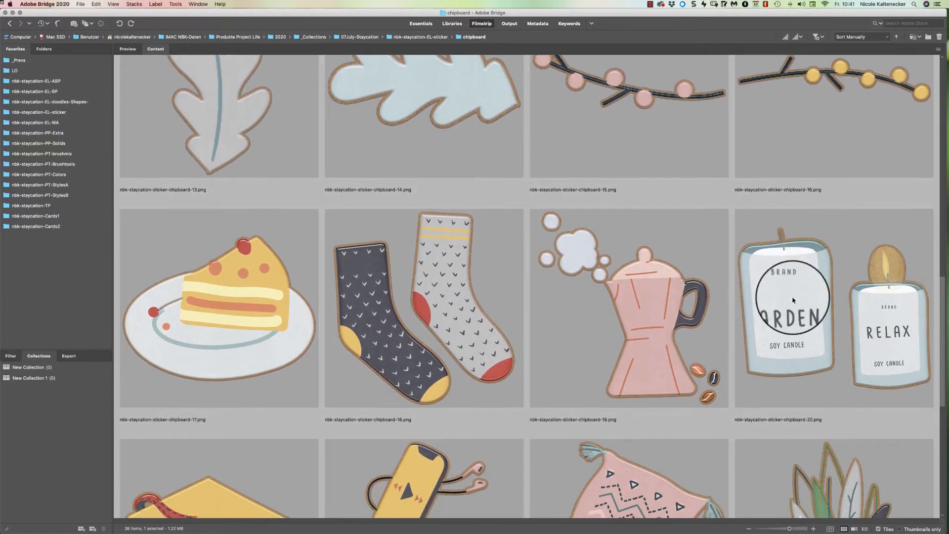
scroll(780, 363, "down", 4)
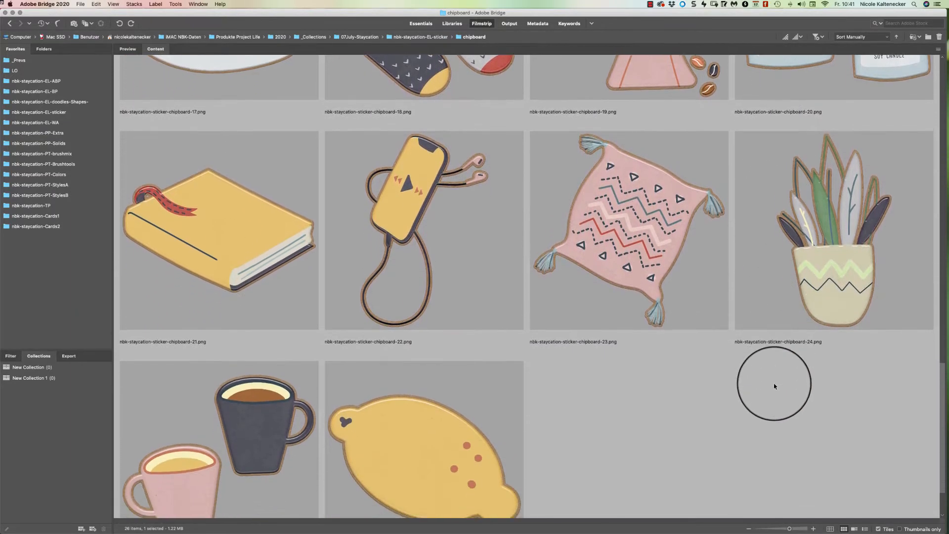
key("Home")
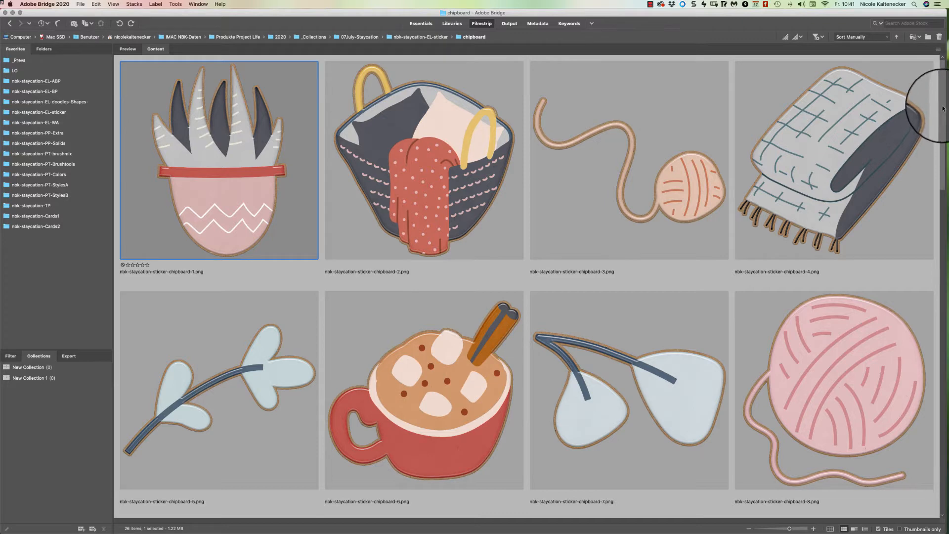
scroll(920, 123, "down", 5)
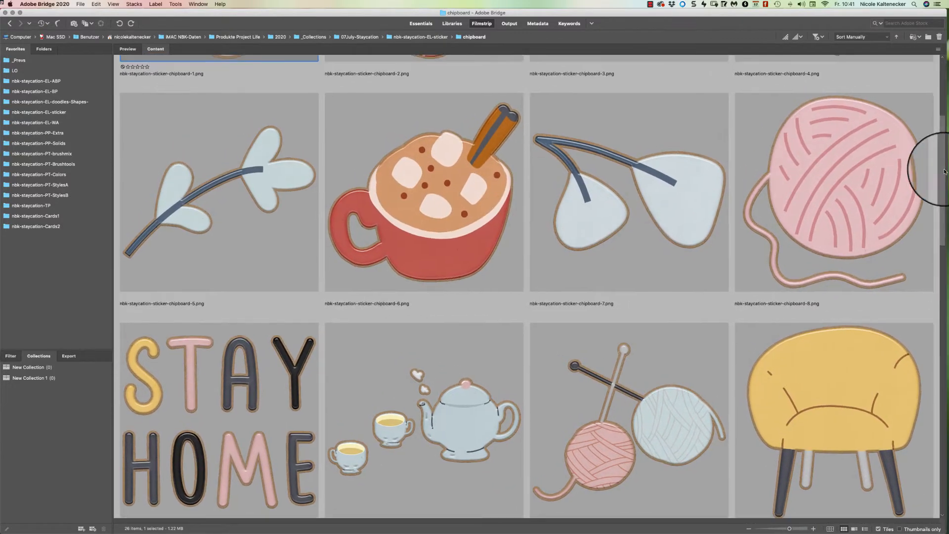
scroll(943, 168, "up", 5)
scroll(930, 178, "down", 8)
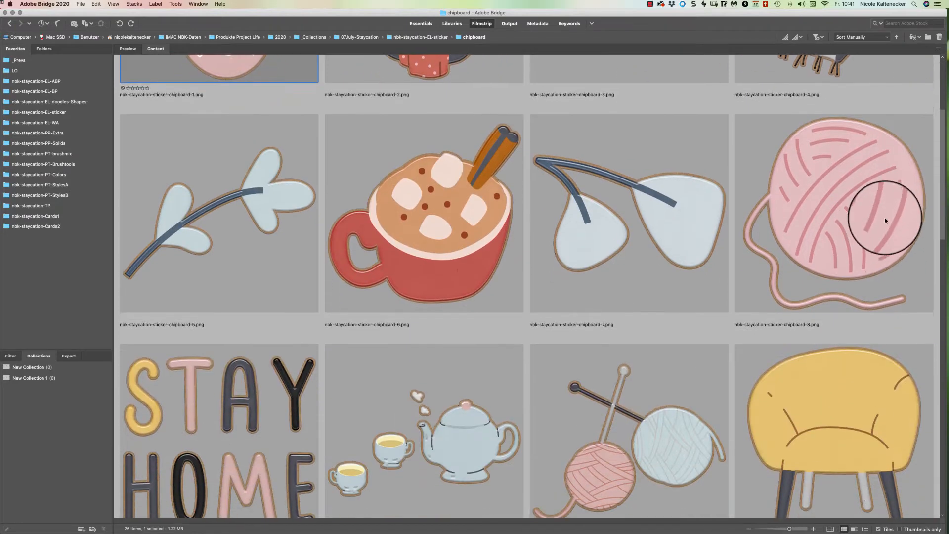
scroll(801, 301, "up", 5)
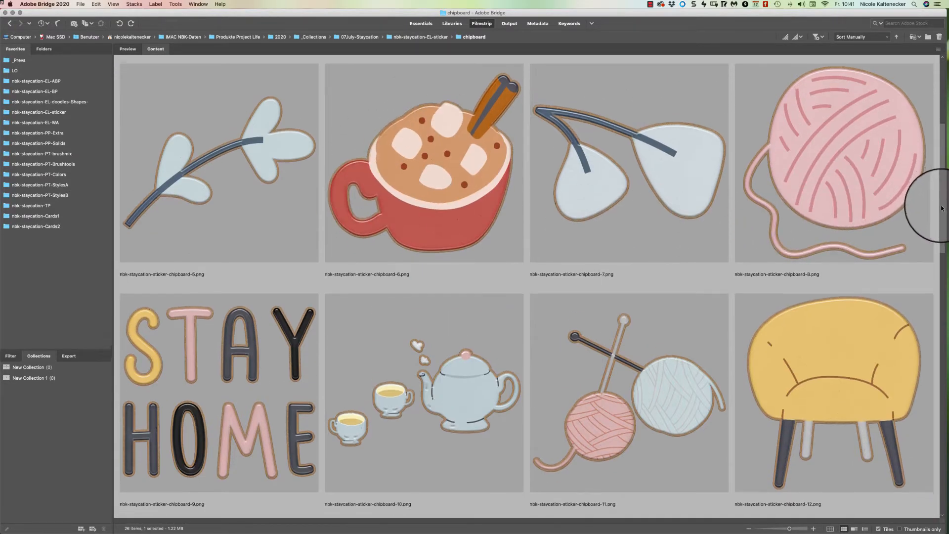
scroll(929, 213, "down", 4)
scroll(888, 269, "down", 8)
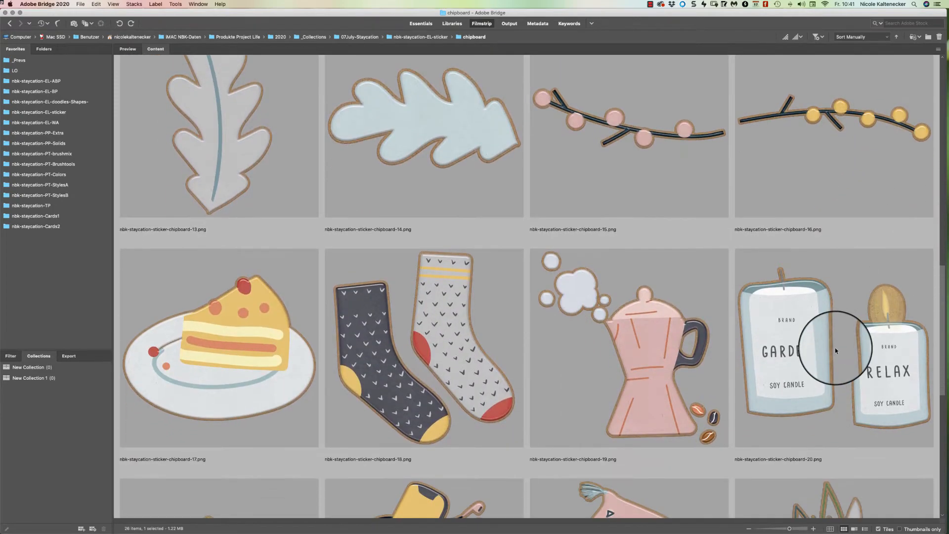
scroll(814, 384, "up", 12)
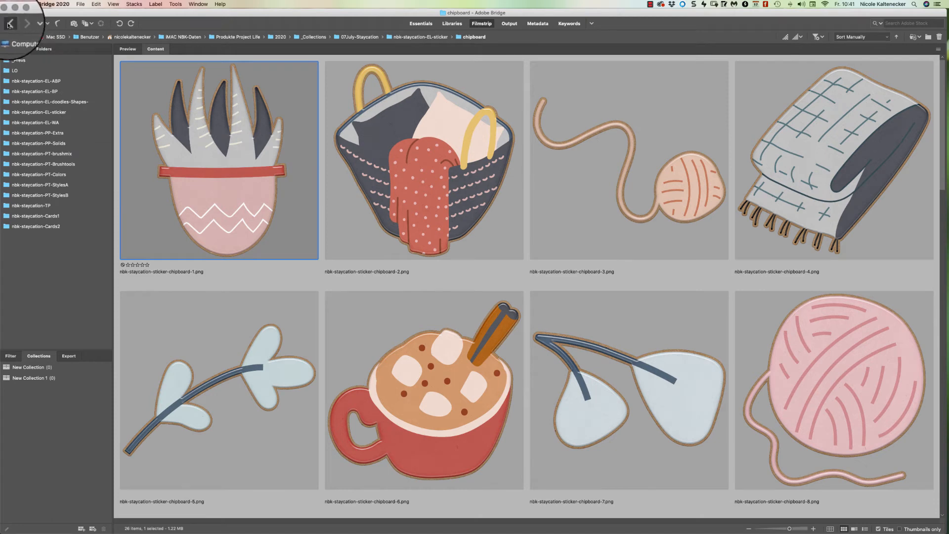
Go back to the sticker folder, open sticker1 and inspect nbk-staycation-sticker1-2.png in a full-screen preview.
left_click(9, 24)
left_click(258, 392)
double_click(245, 368)
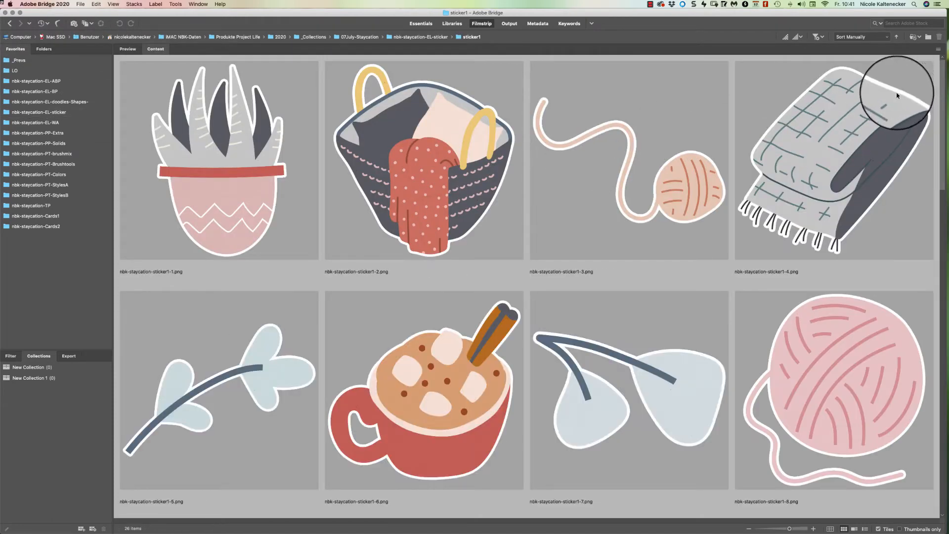
left_click(485, 225)
key("space")
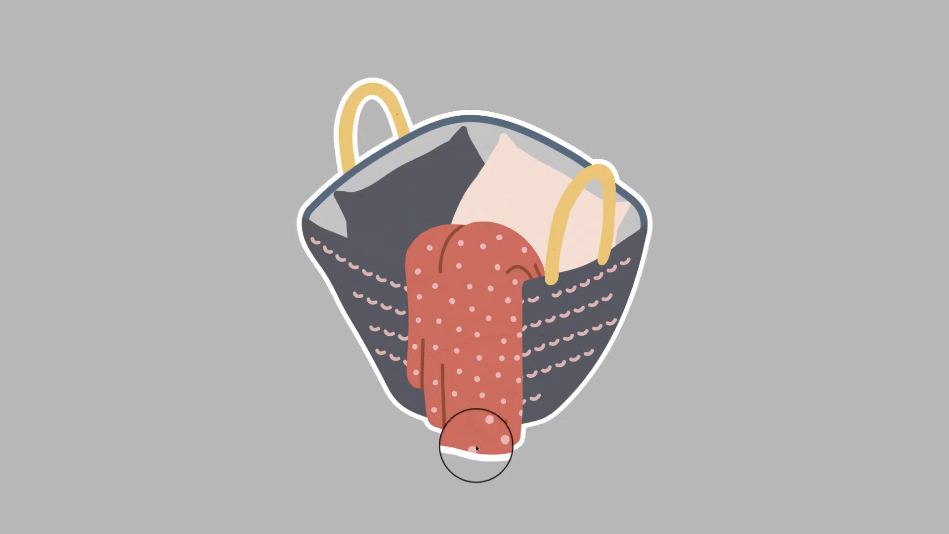
key("space")
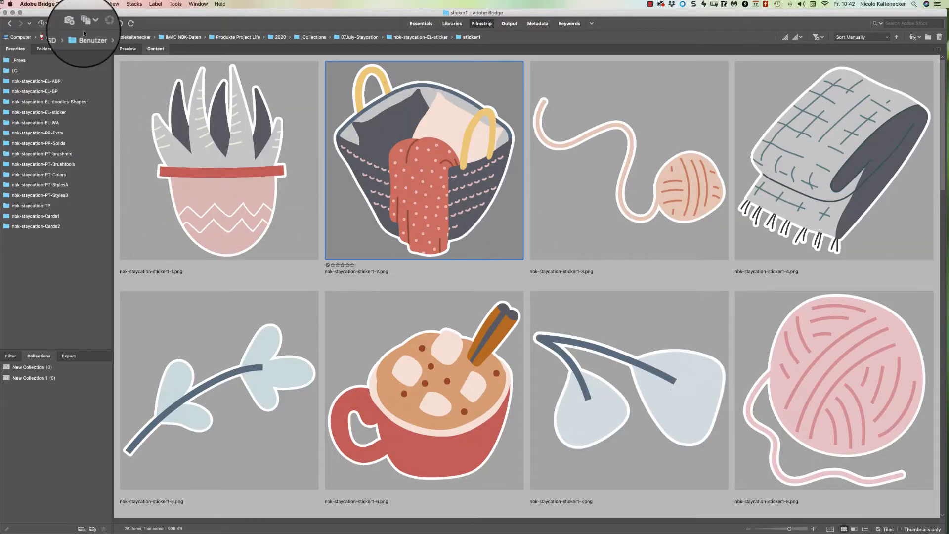
Open the sticker2 folder instead, inspect nbk-staycation-sticker2-1.png in a full-screen preview and return to the main sticker folder.
left_click(10, 24)
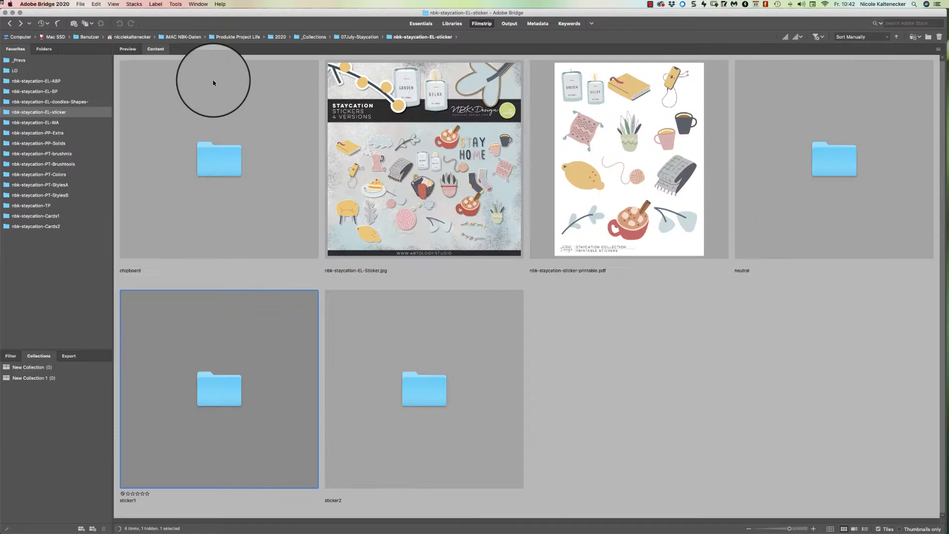
double_click(430, 393)
left_click(262, 171)
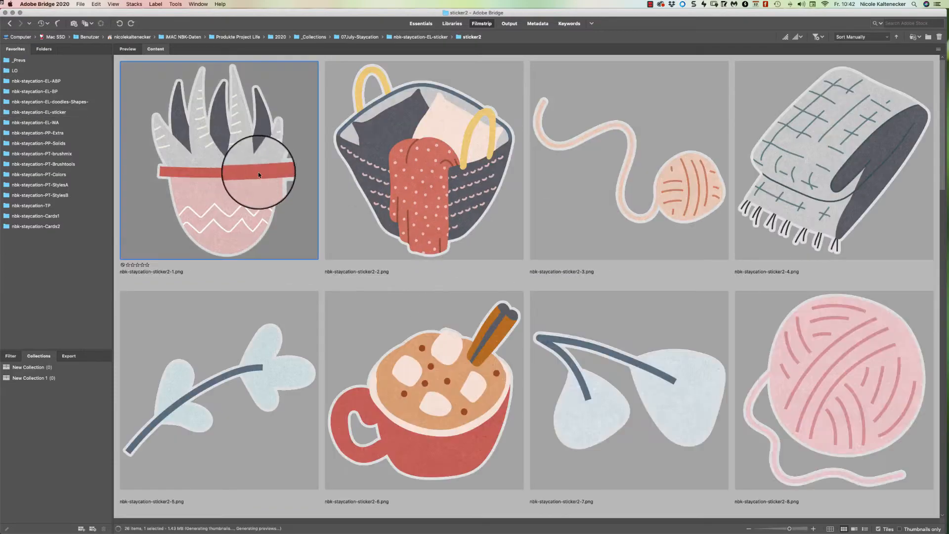
key("space")
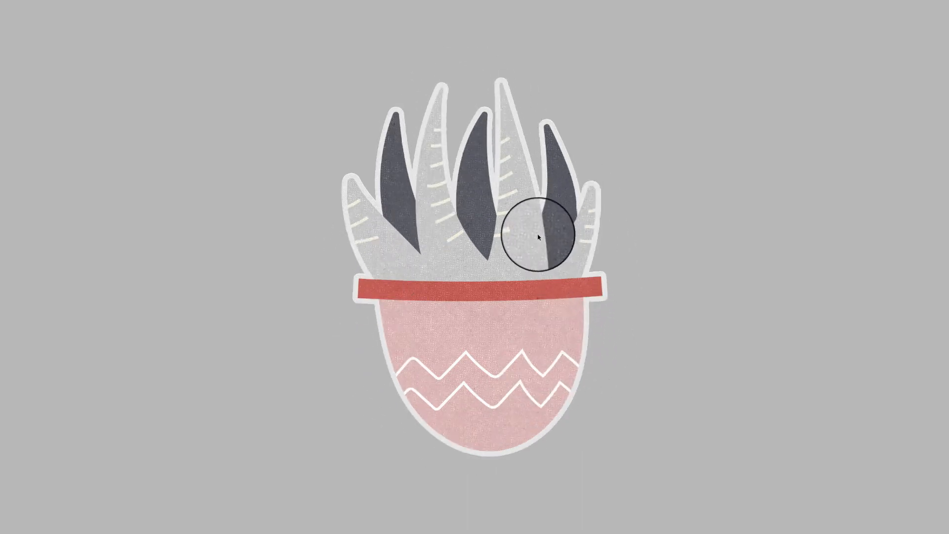
key("space")
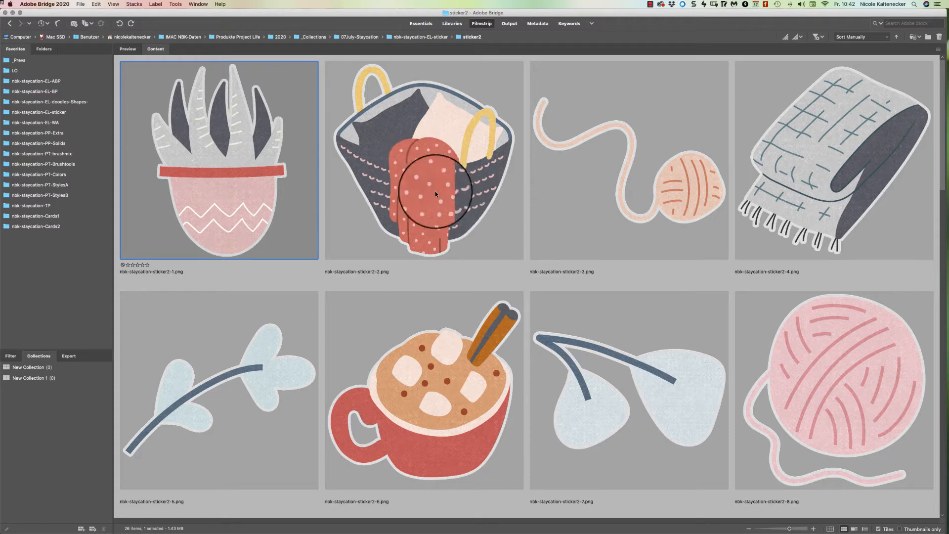
left_click_drag(945, 146, 201, 47)
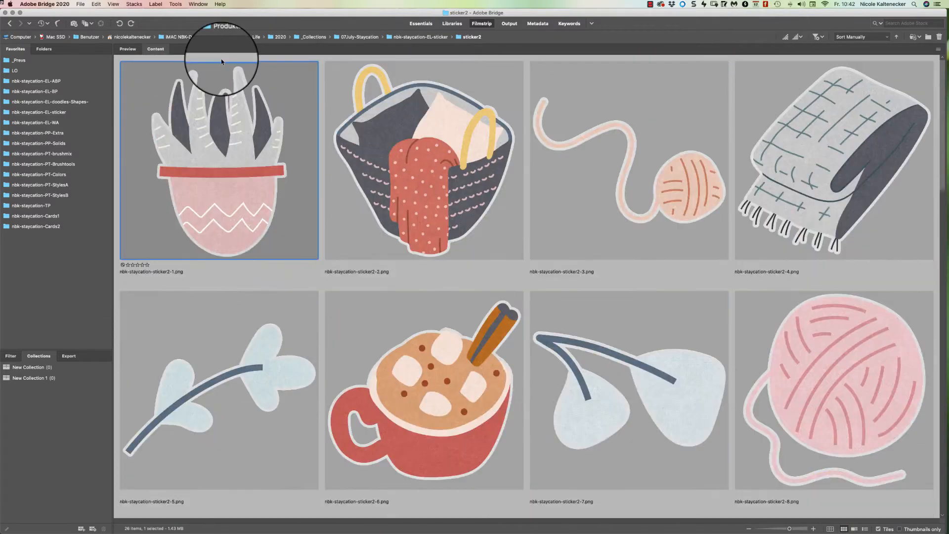
left_click(10, 24)
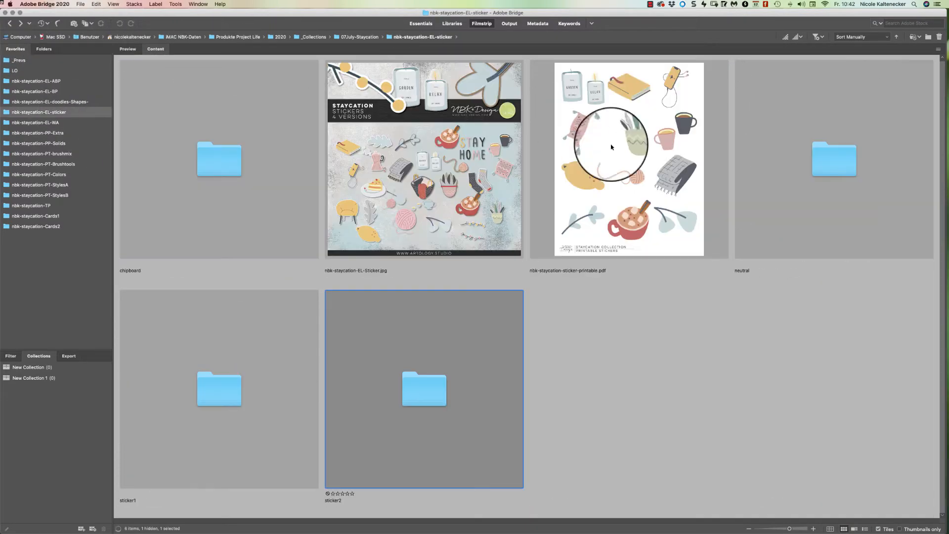
Open the neutral sticker folder, examine its images down to the last ones, and return to the main sticker folder.
left_click(820, 192)
double_click(832, 174)
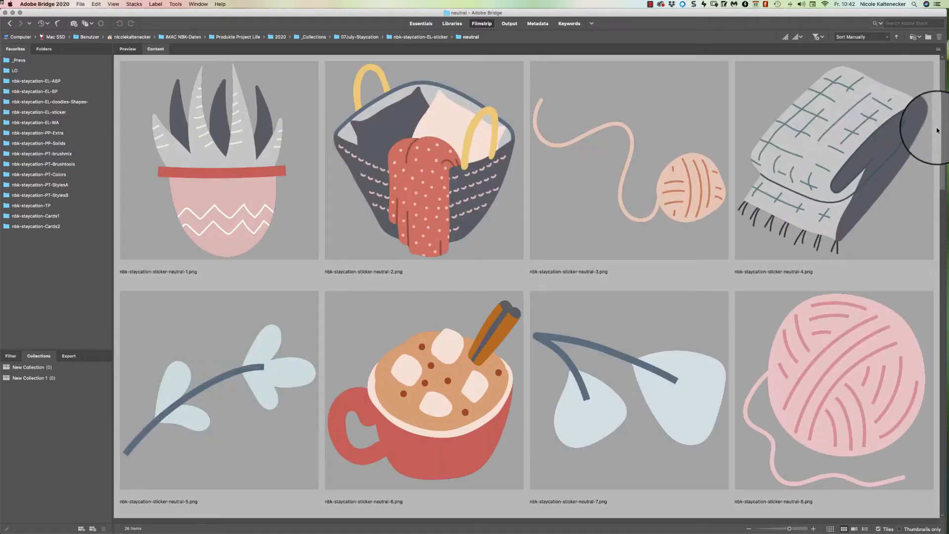
scroll(938, 130, "down", 7)
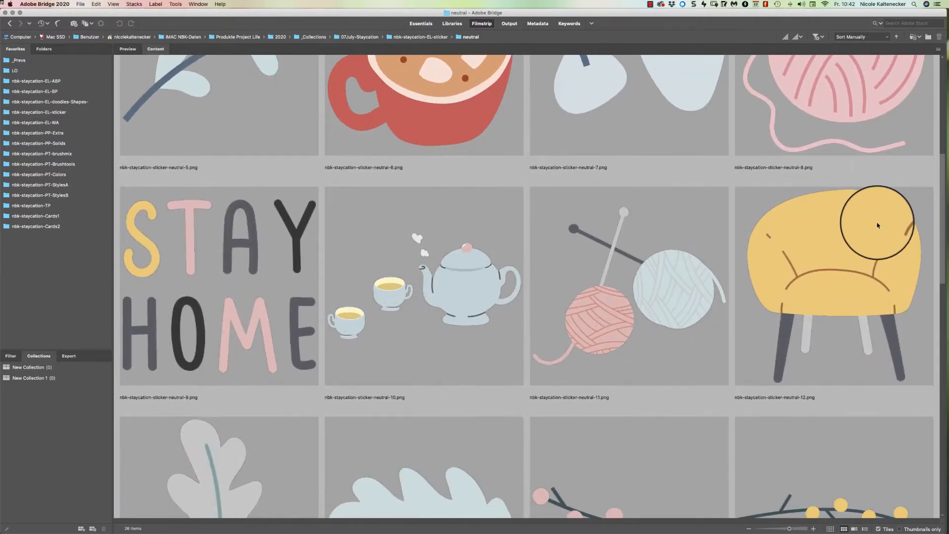
scroll(878, 225, "down", 2)
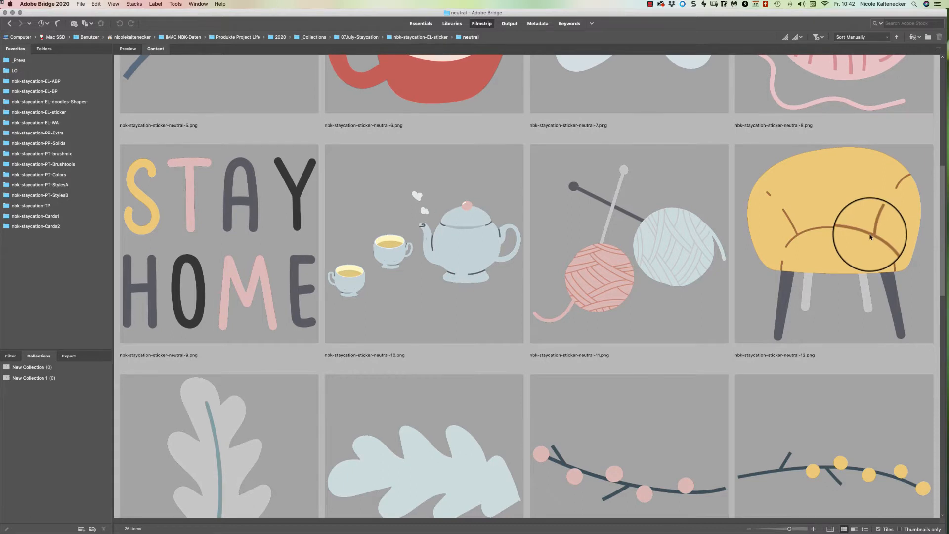
scroll(870, 237, "down", 4)
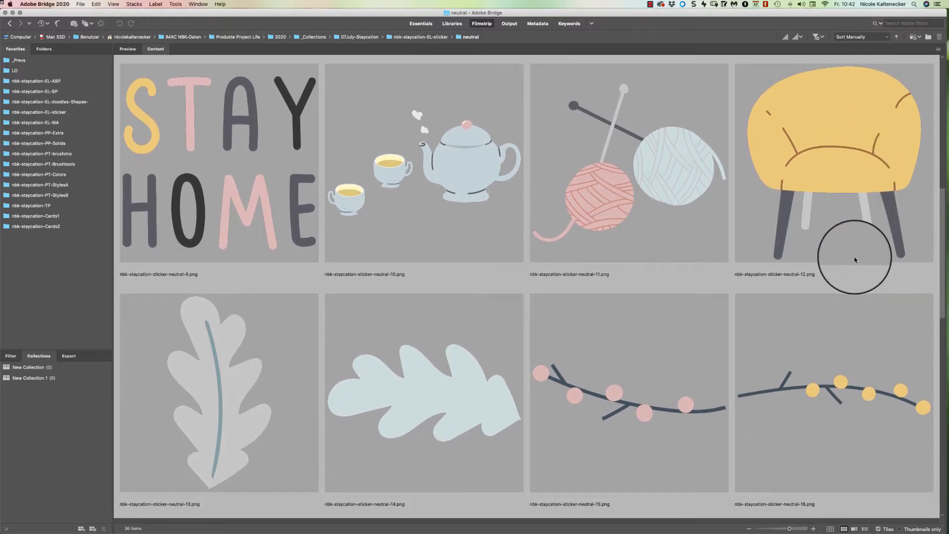
scroll(854, 257, "down", 1)
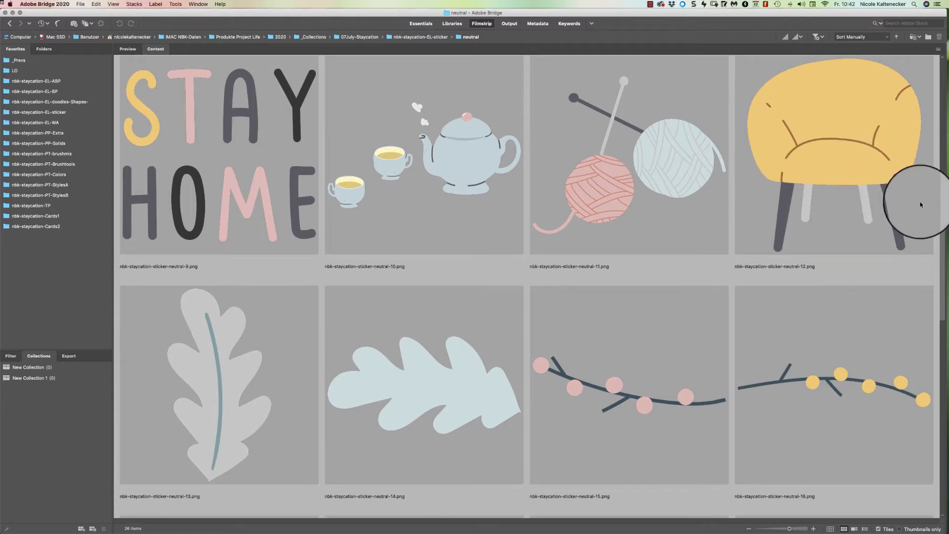
scroll(925, 233, "down", 10)
scroll(860, 318, "down", 8)
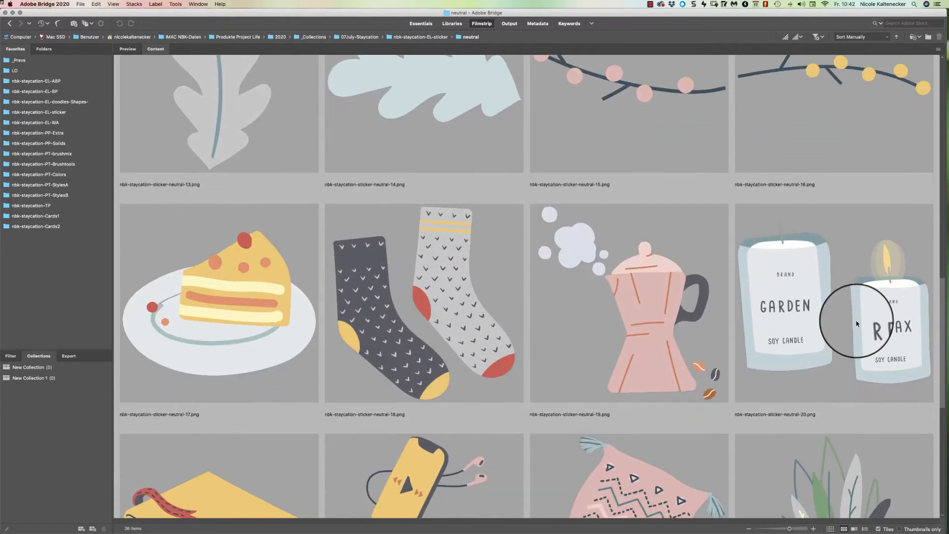
scroll(833, 362, "down", 10)
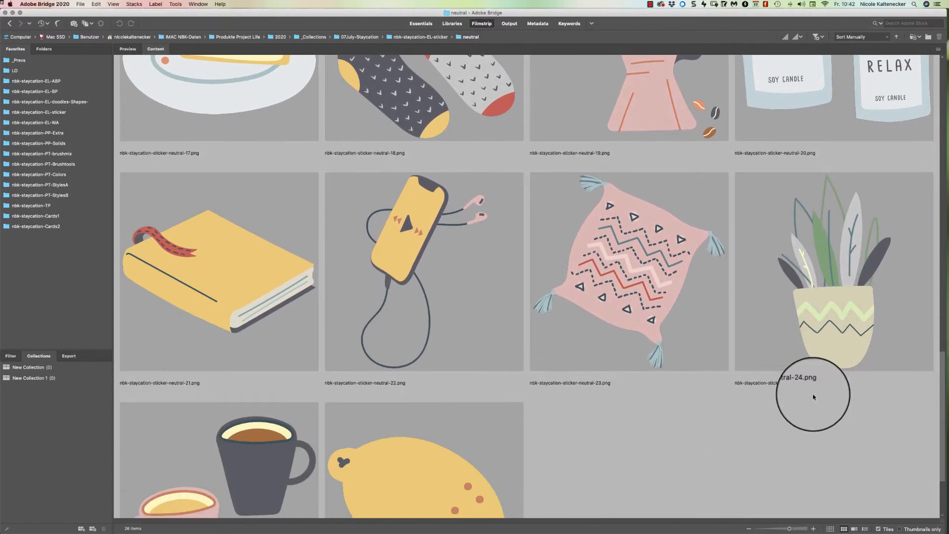
scroll(795, 447, "up", 20)
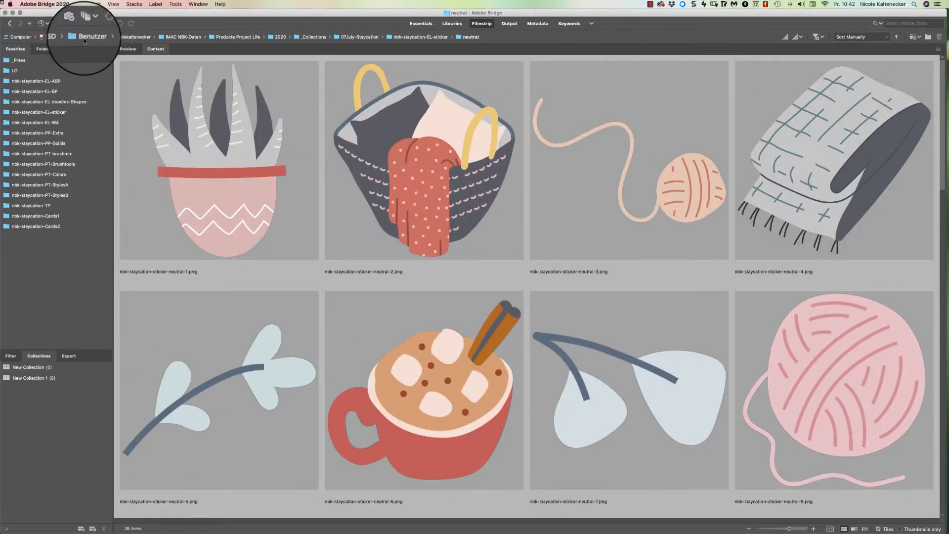
left_click(10, 23)
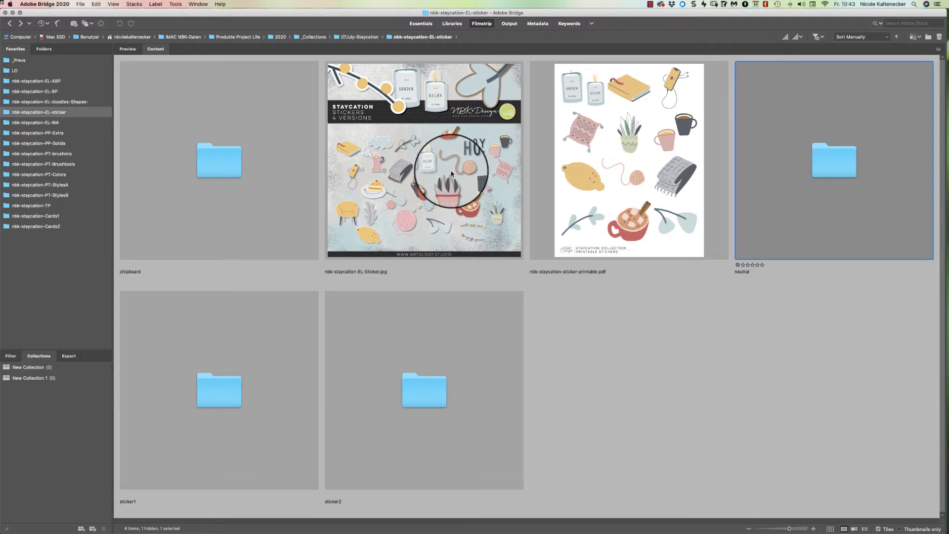
Open the nbk-staycation-EL-WA folder and examine the word art images throughout it.
left_click(78, 122)
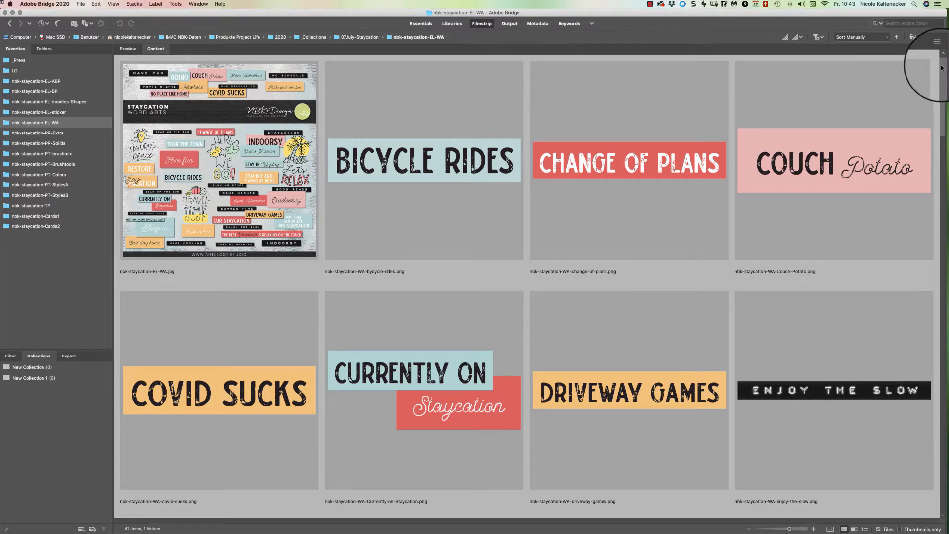
left_click_drag(942, 68, 914, 64)
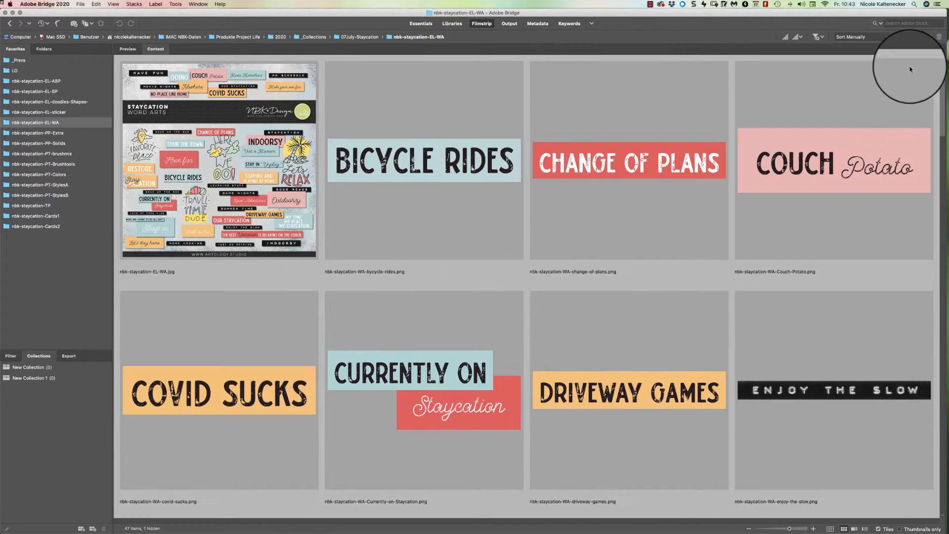
left_click(391, 166)
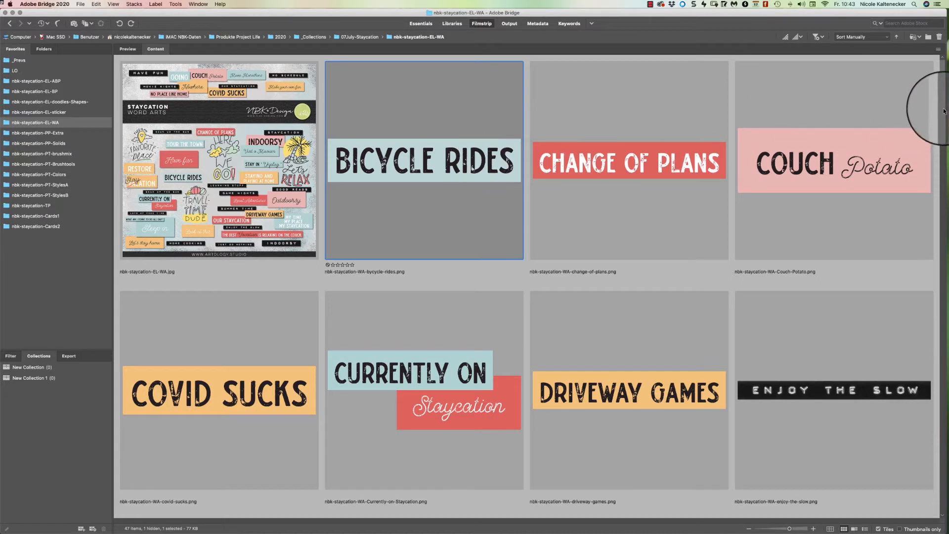
left_click_drag(941, 108, 927, 186)
left_click(865, 240)
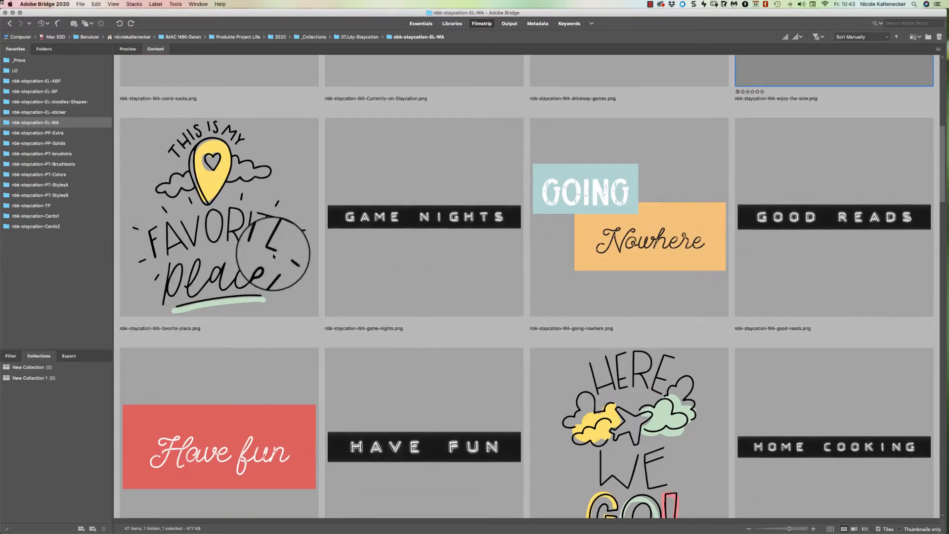
left_click_drag(942, 188, 919, 243)
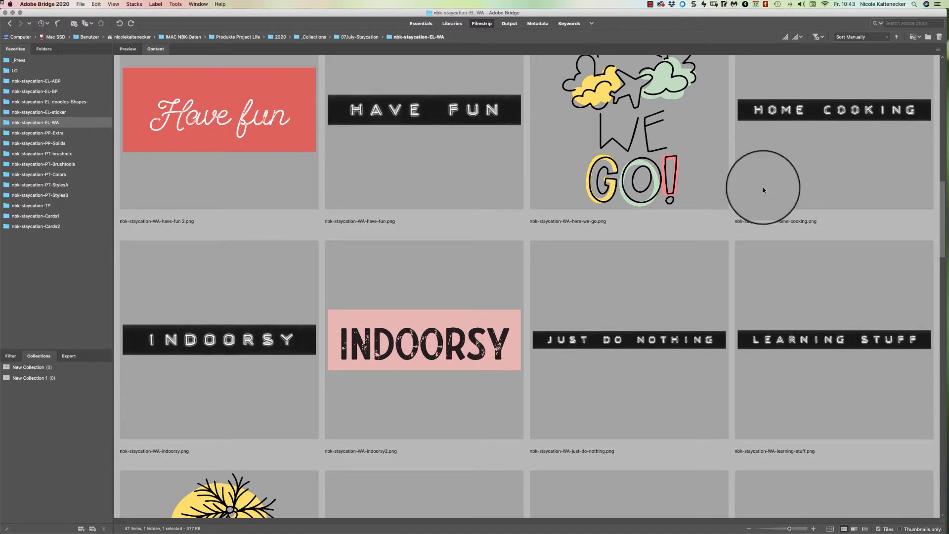
left_click_drag(943, 243, 882, 434)
scroll(882, 434, "down", 10)
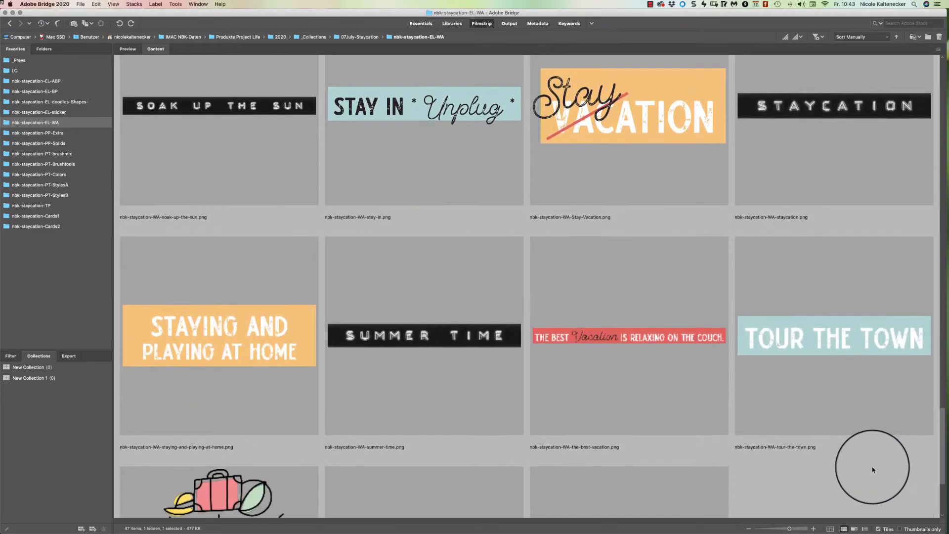
scroll(868, 486, "down", 3)
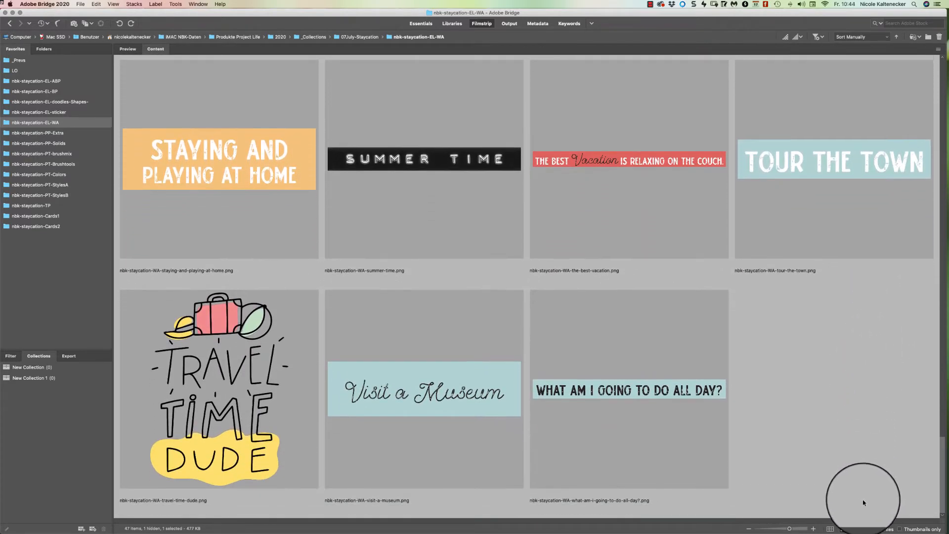
scroll(898, 245, "up", 20)
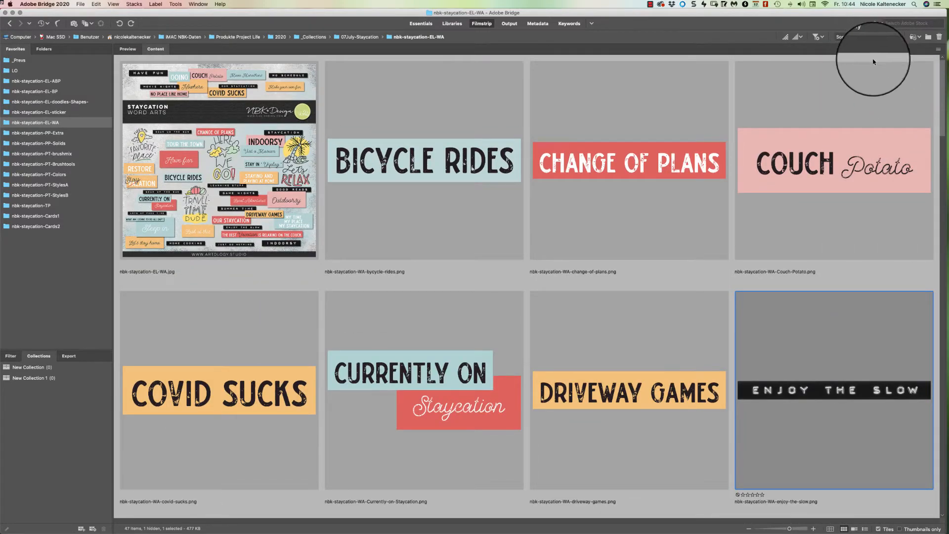
scroll(865, 170, "down", 10)
scroll(865, 170, "down", 15)
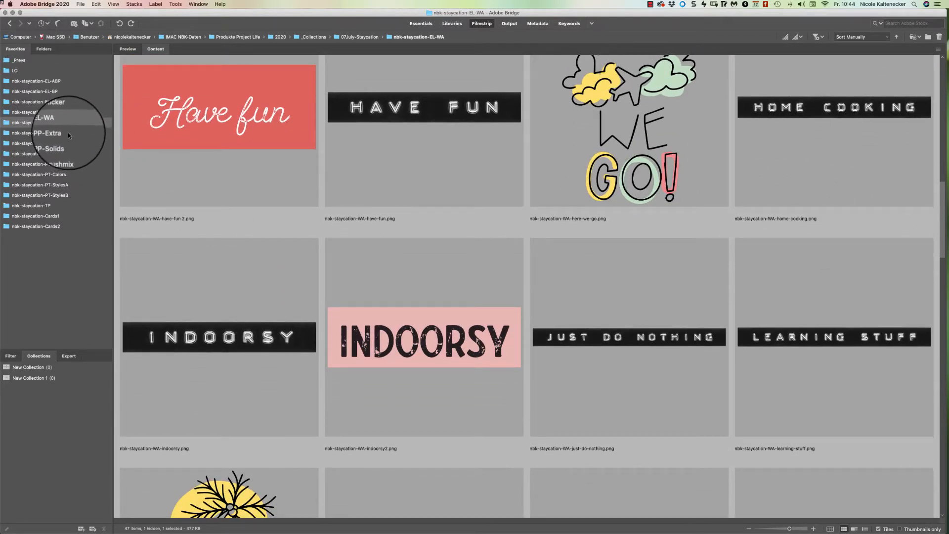
Open the nbk-staycation-PP-Extra folder, skim the artsy, letter and pattern papers, and return to the first ones.
left_click(68, 134)
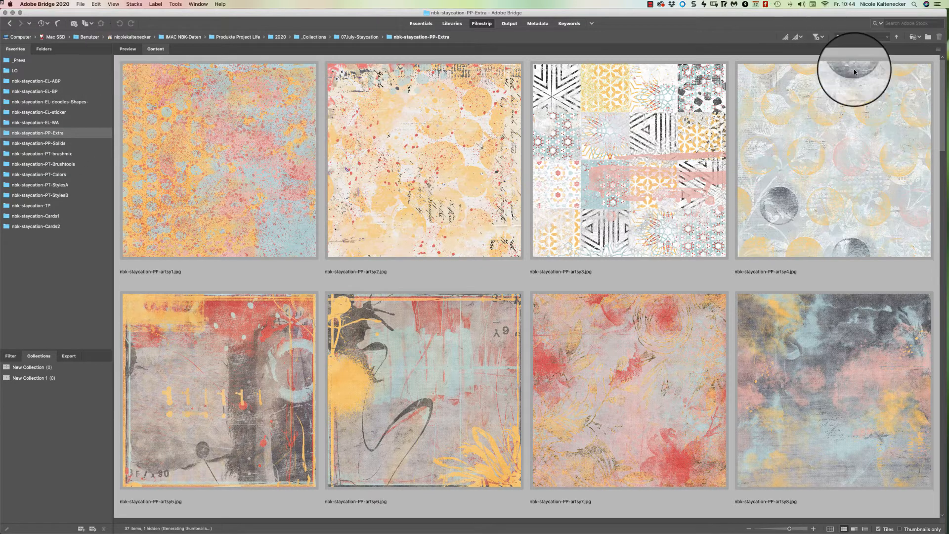
scroll(941, 110, "down", 1)
scroll(943, 105, "up", 1)
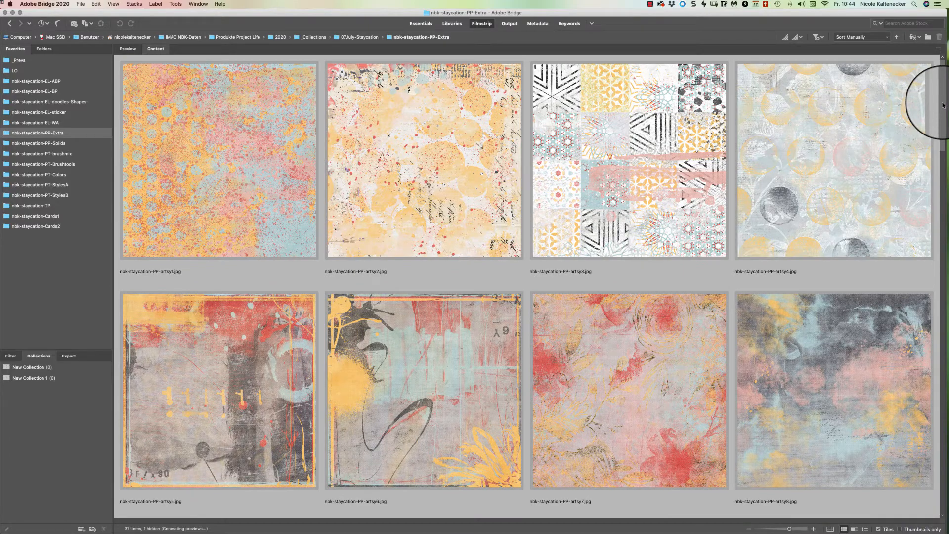
scroll(944, 105, "down", 5)
scroll(920, 175, "down", 10)
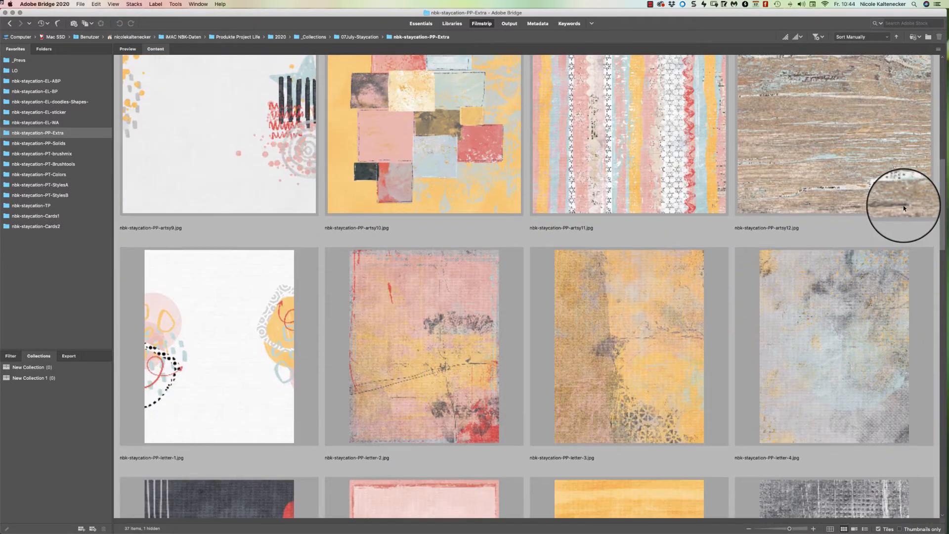
scroll(864, 301, "down", 5)
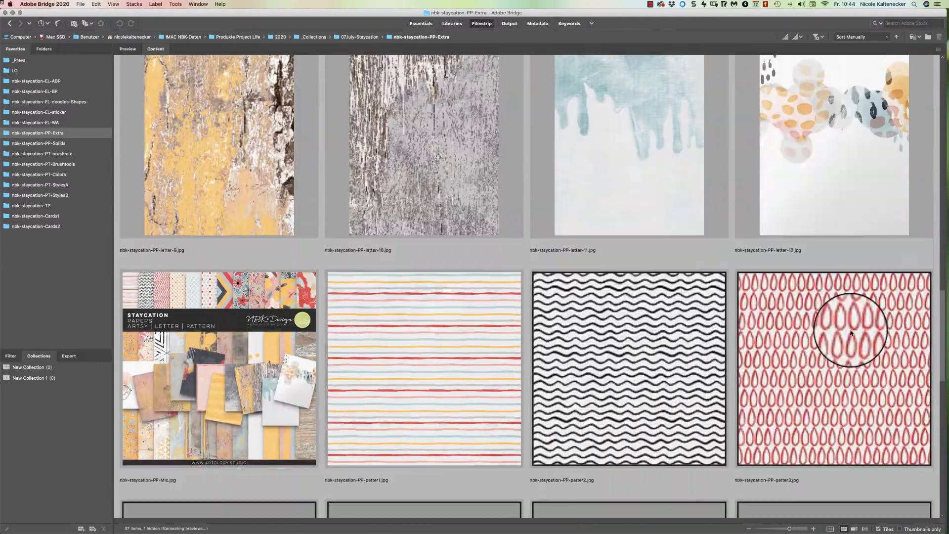
scroll(870, 188, "up", 15)
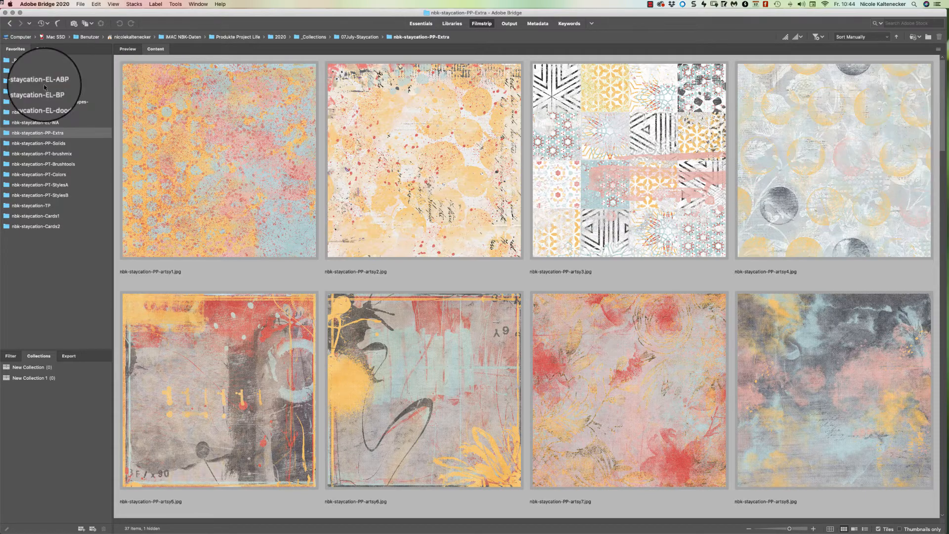
Look over the artsy papers and inspect nbk-staycation-PP-artsy9.jpg in a full-screen preview, including a zoomed-in detail.
scroll(935, 116, "down", 3)
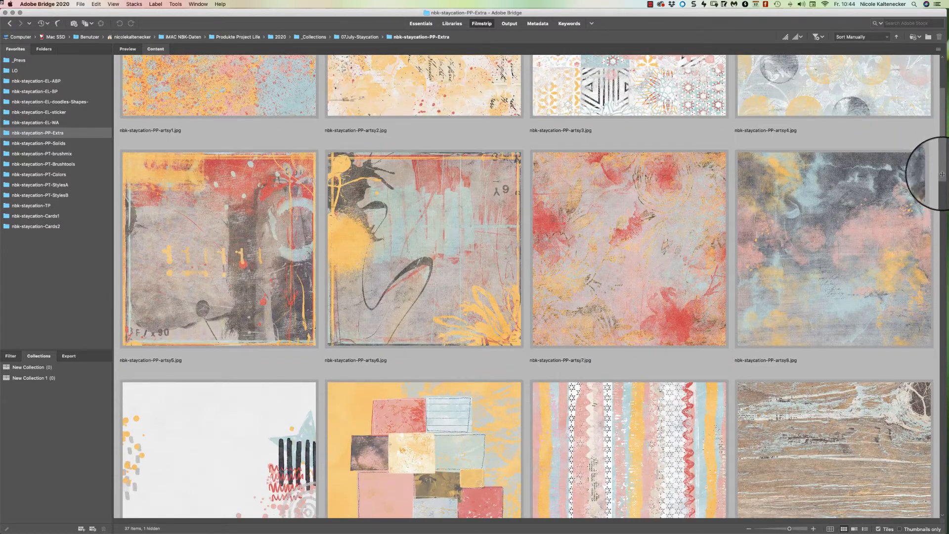
scroll(942, 180, "down", 2)
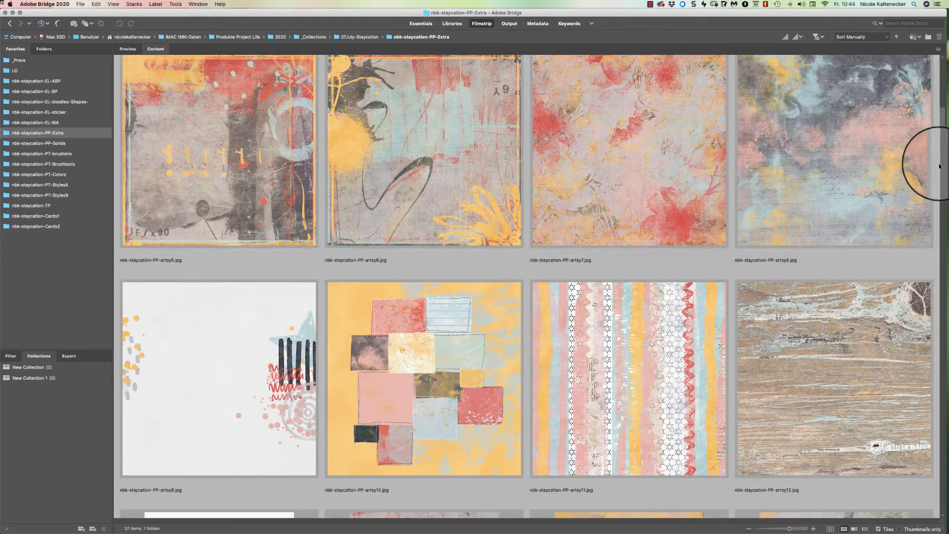
scroll(937, 148, "up", 2)
scroll(937, 198, "down", 4)
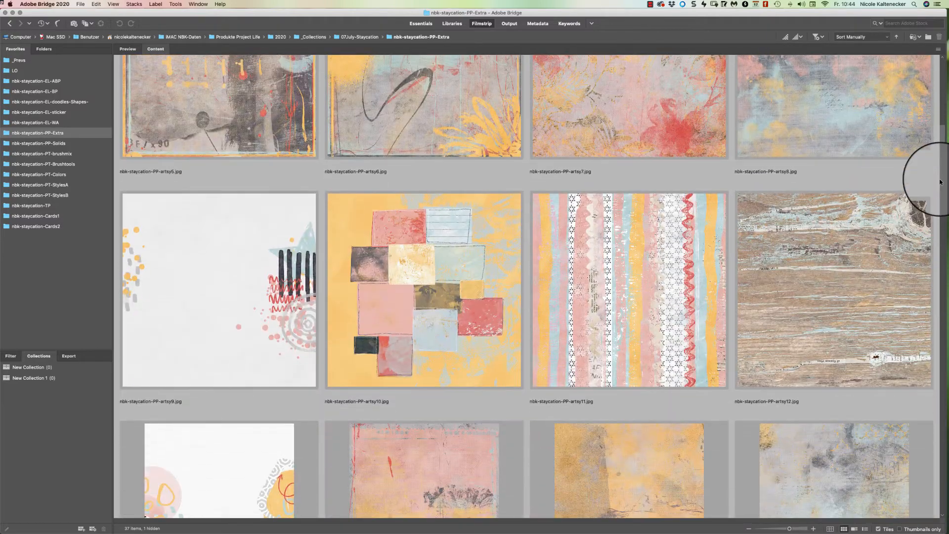
left_click(260, 270)
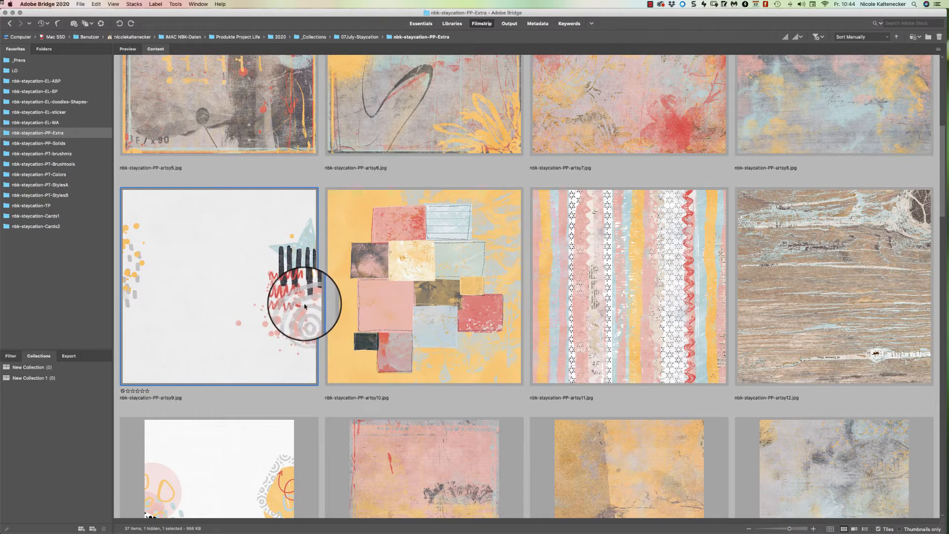
key("space")
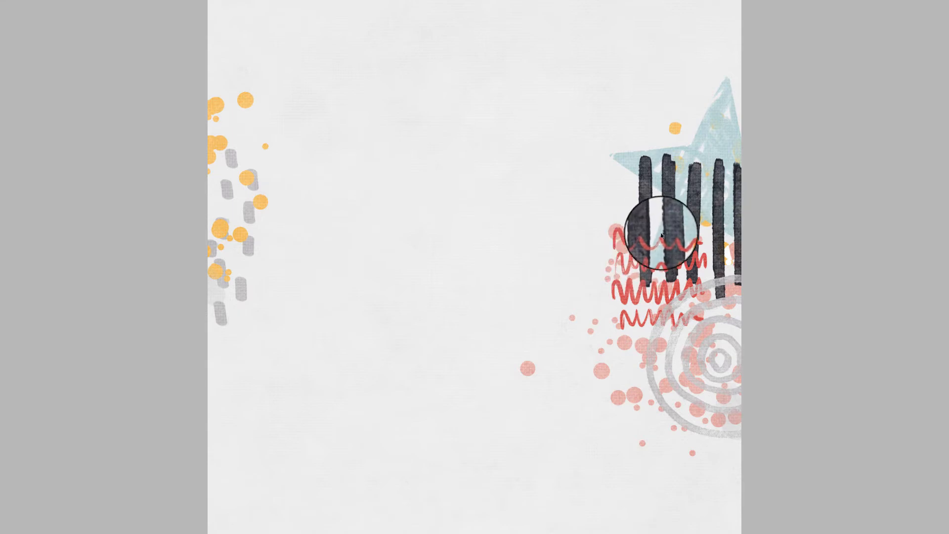
left_click(244, 84)
key("space")
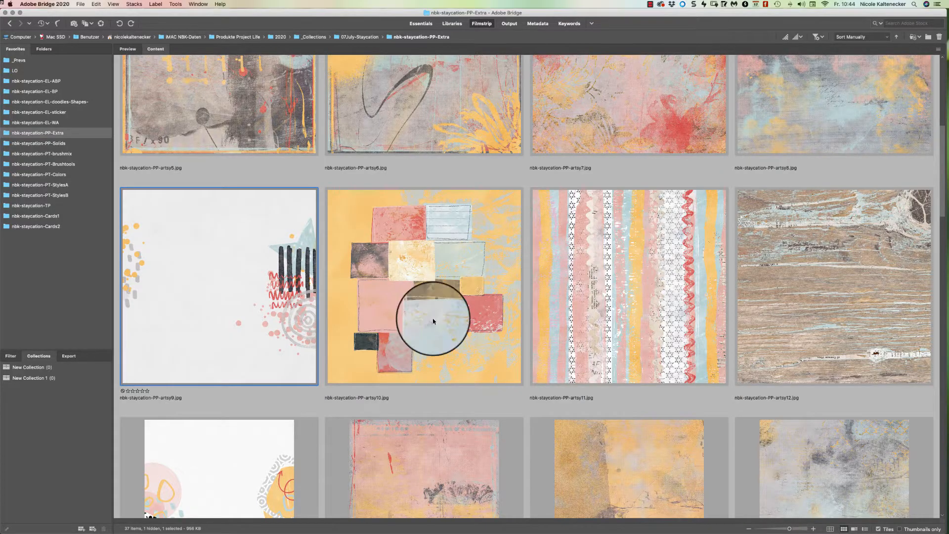
Inspect nbk-staycation-PP-artsy10.jpg and nbk-staycation-PP-artsy11.jpg one after the other in full-screen previews.
left_click(468, 292)
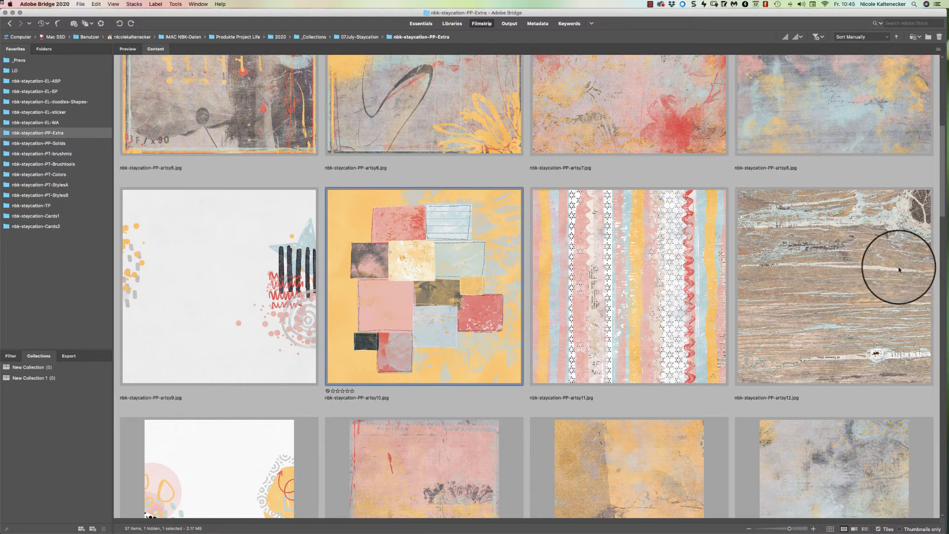
key("space")
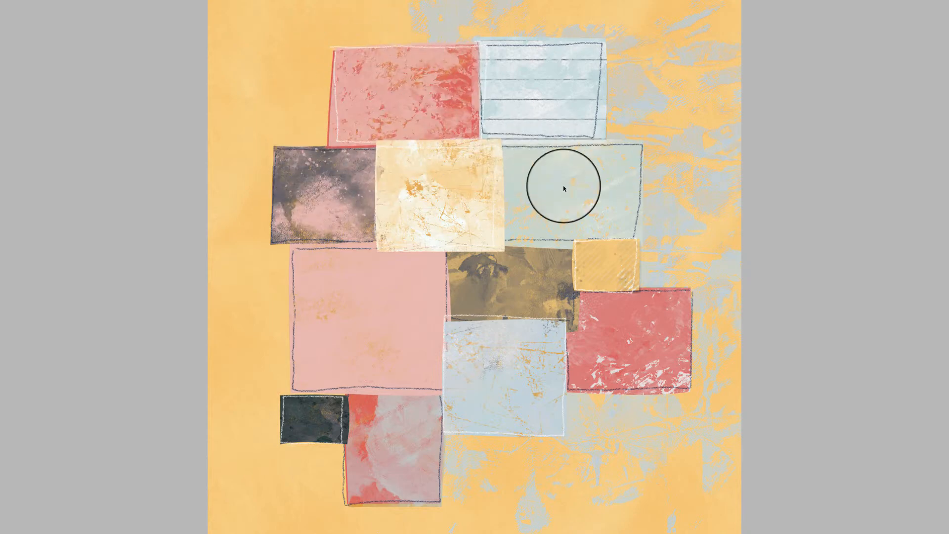
key("space")
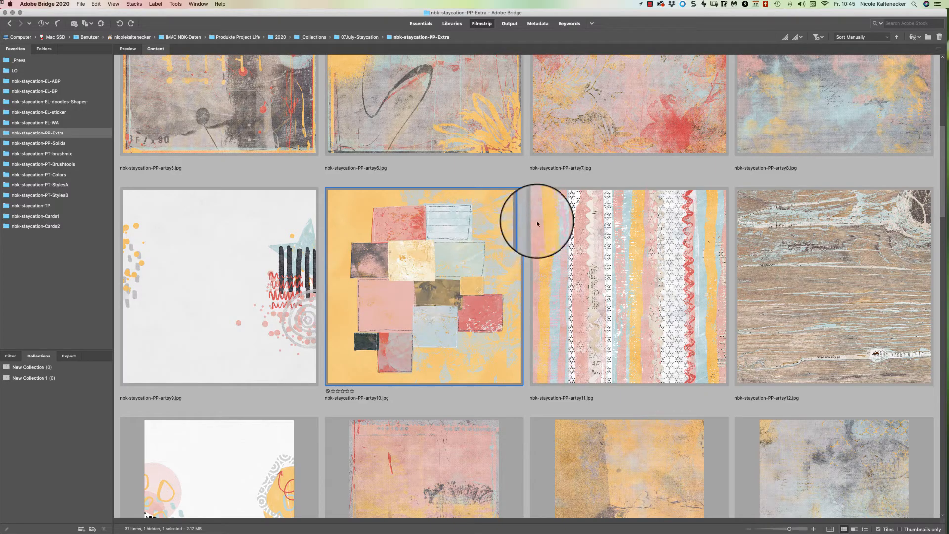
left_click(673, 240)
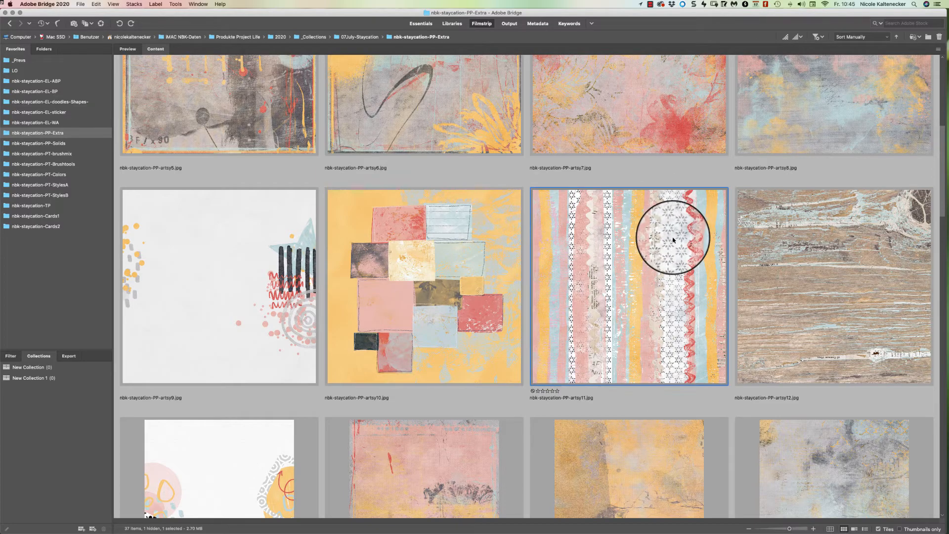
key("space")
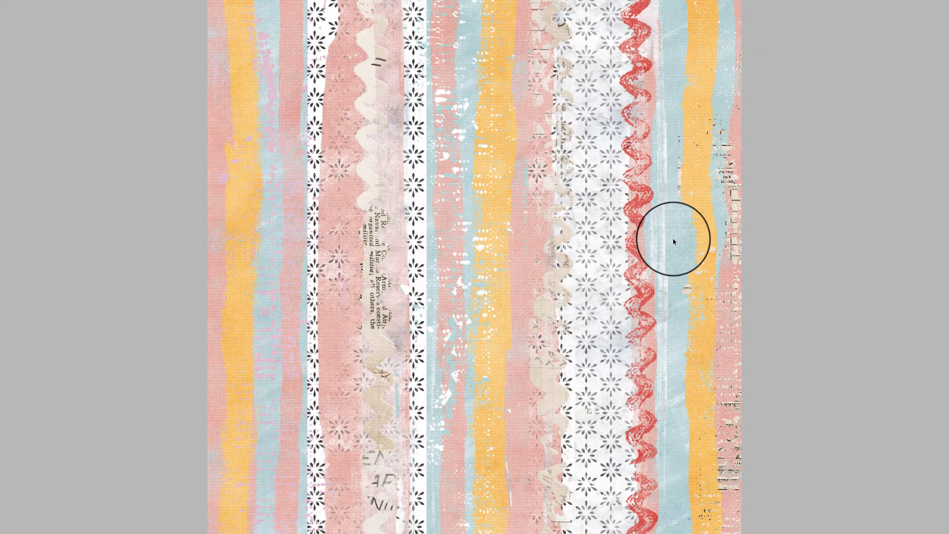
key("space")
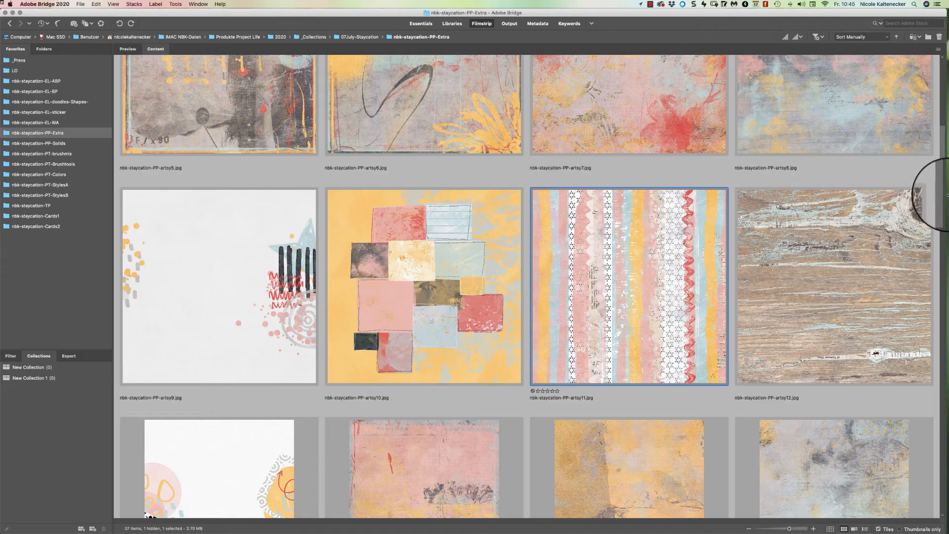
Inspect nbk-staycation-PP-artsy12.jpg in a full-screen preview.
left_click(913, 234)
key("space")
key("space")
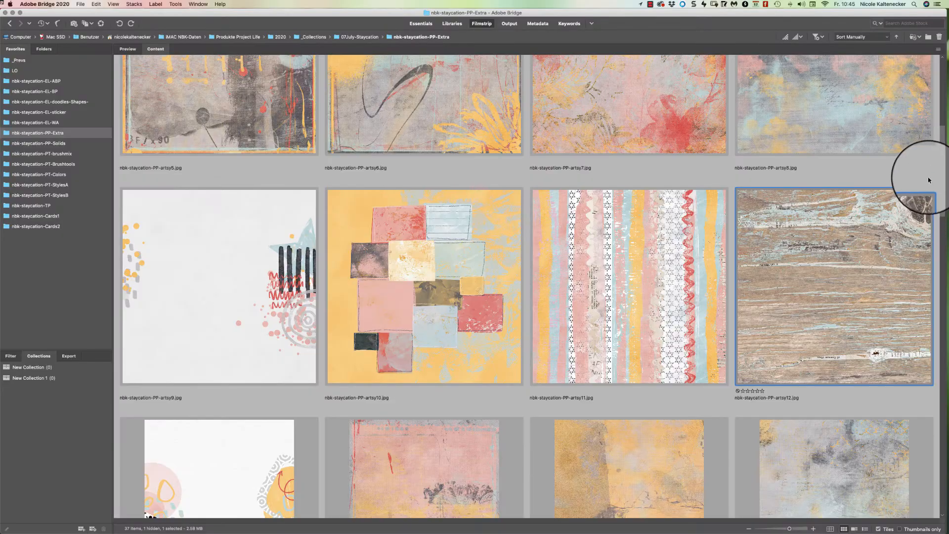
Skim the letter papers and inspect nbk-staycation-PP-letter-11.jpg and nbk-staycation-PP-letter-12.jpg in full-screen previews.
scroll(945, 178, "down", 10)
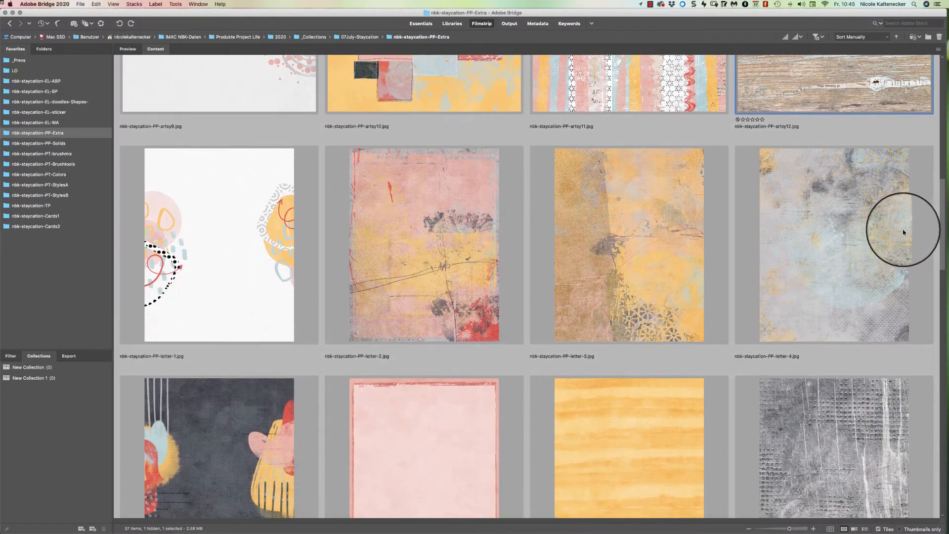
scroll(901, 235, "down", 4)
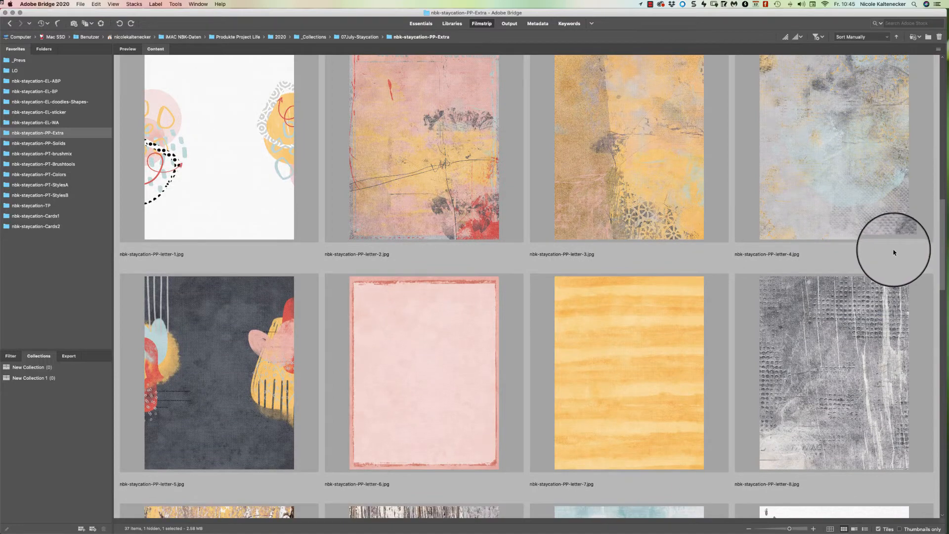
scroll(890, 260, "down", 8)
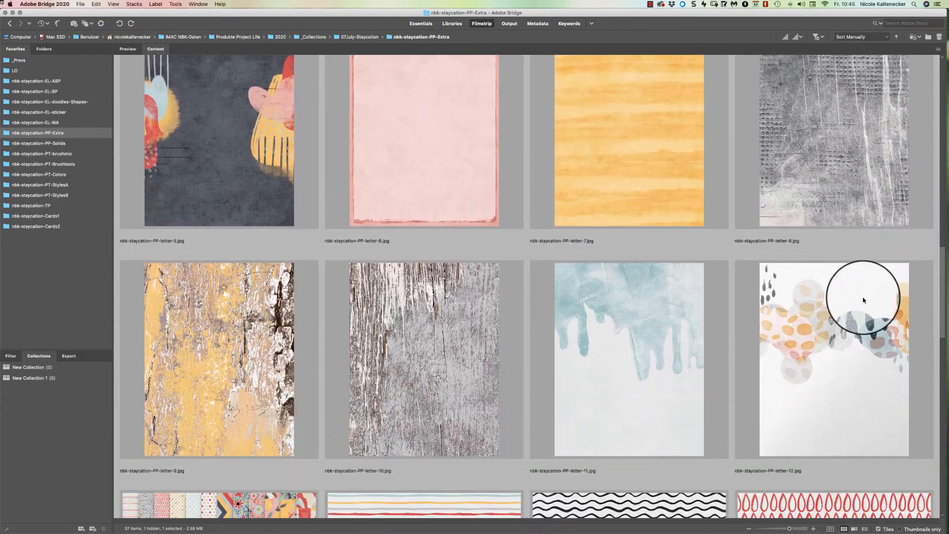
scroll(860, 303, "down", 4)
left_click(723, 251)
key("space")
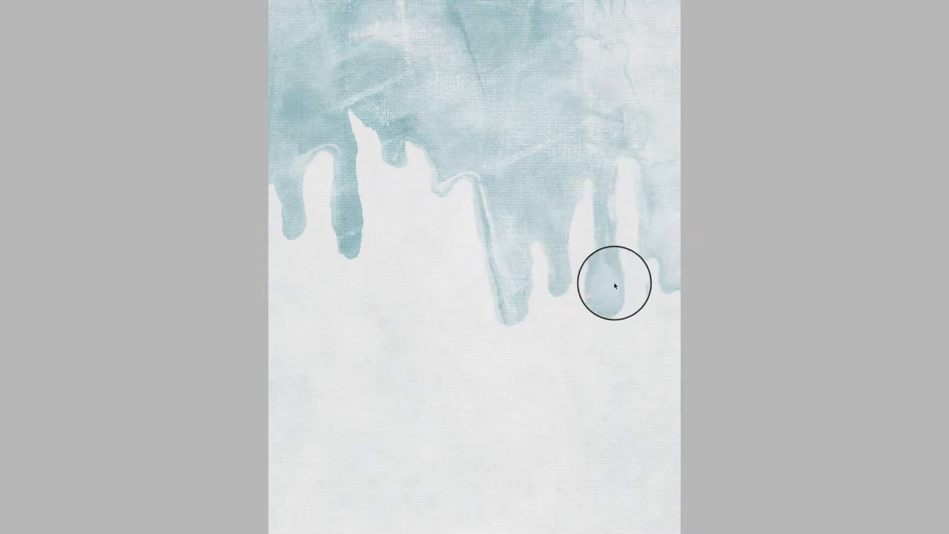
key("space")
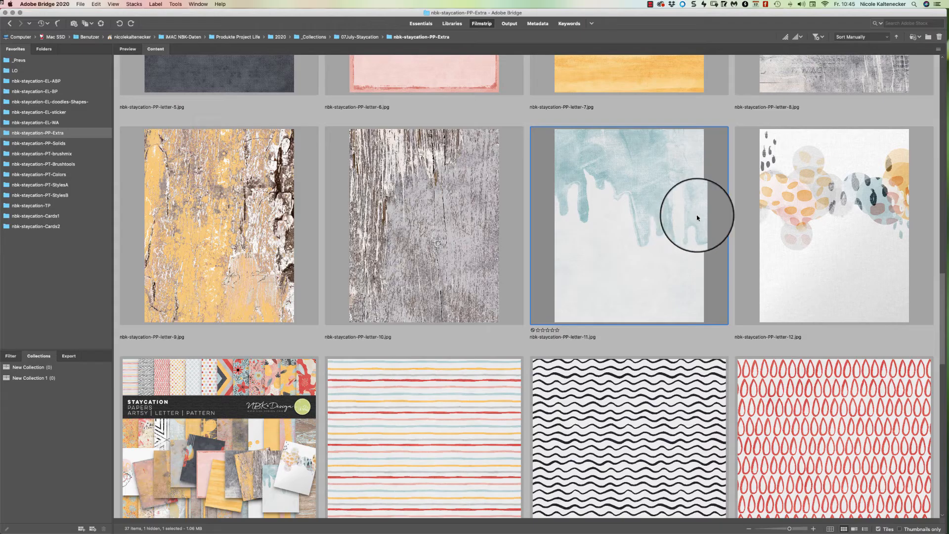
left_click(851, 225)
key("space")
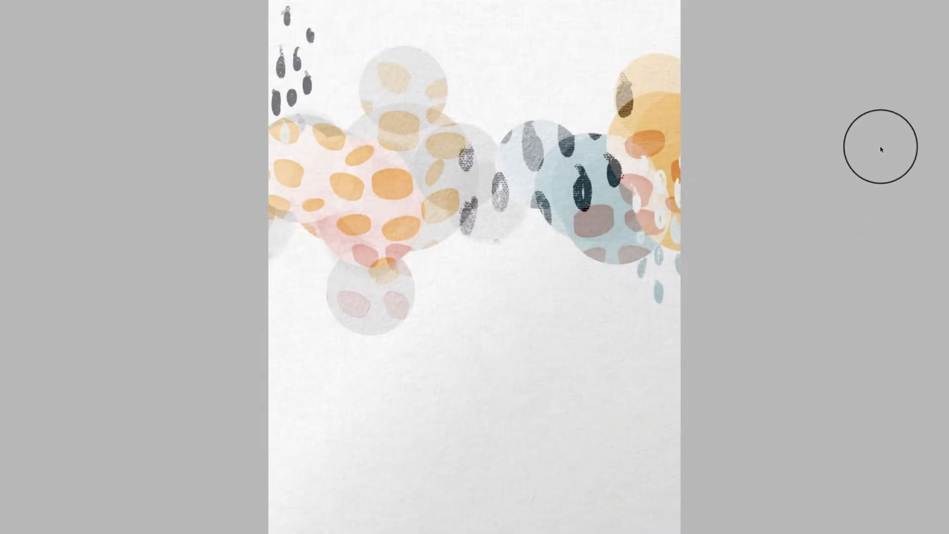
key("space")
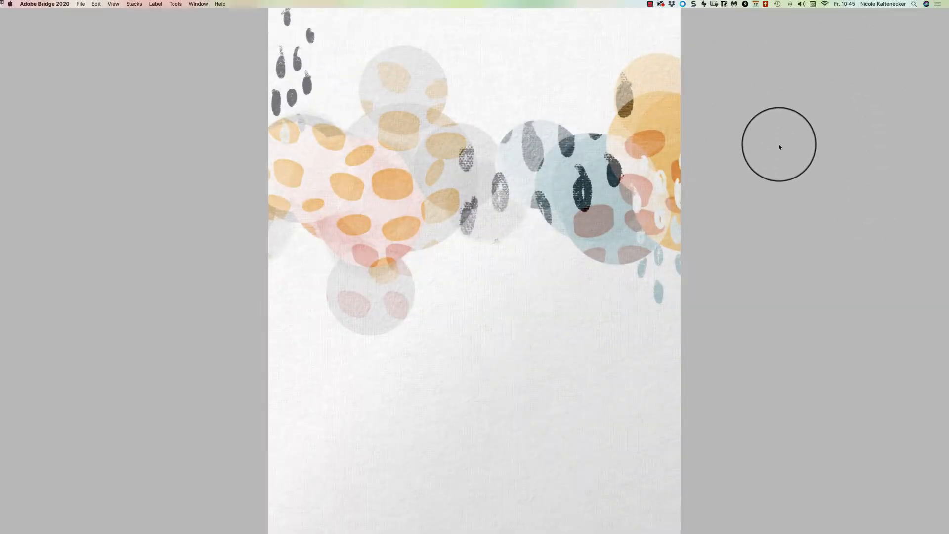
Preview the pattern papers full screen, going from the coloured stripes past the black waves to the yellow and red triangles.
left_click_drag(944, 285, 933, 318)
left_click(499, 238)
key("space")
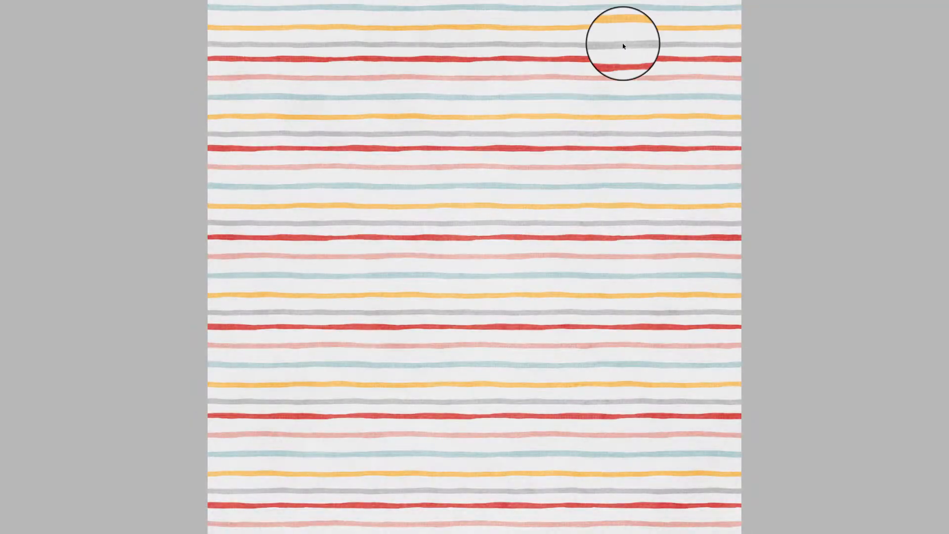
key("Right")
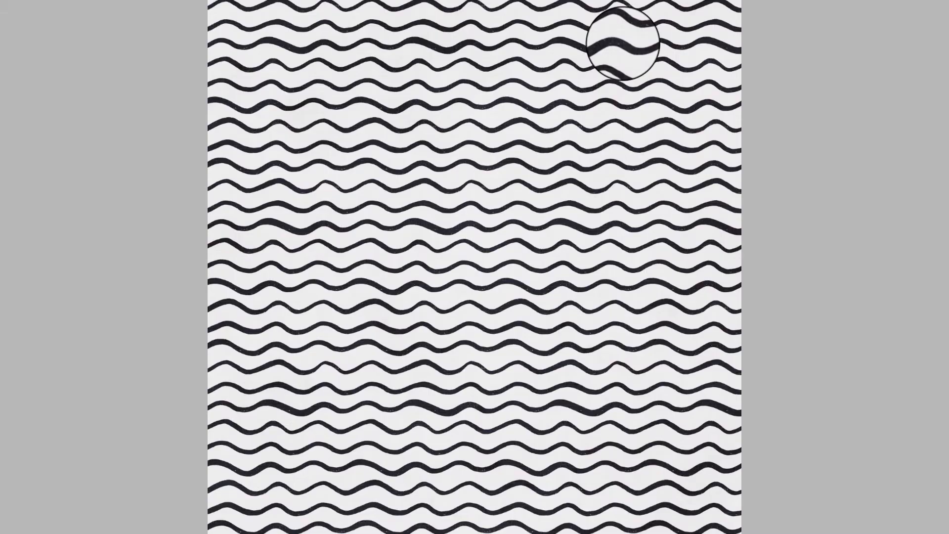
key("Right")
key("Right")
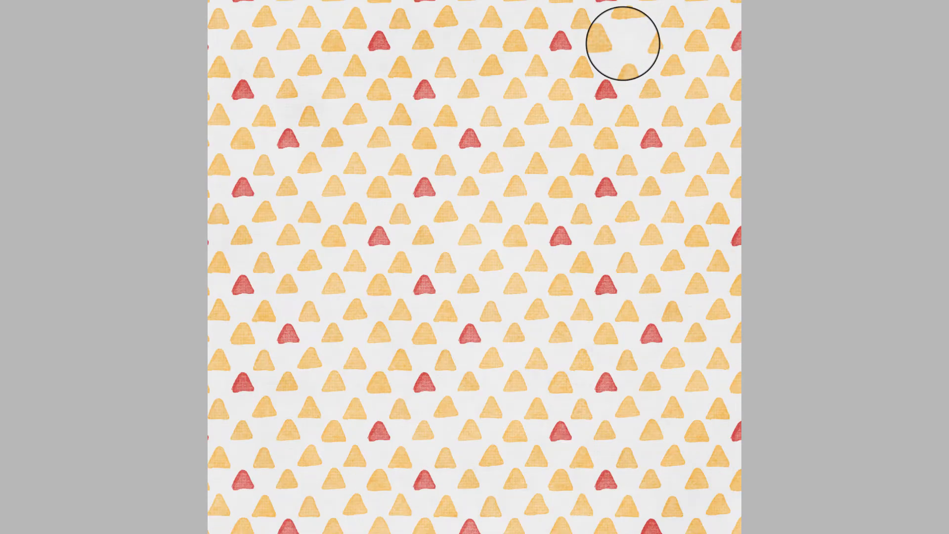
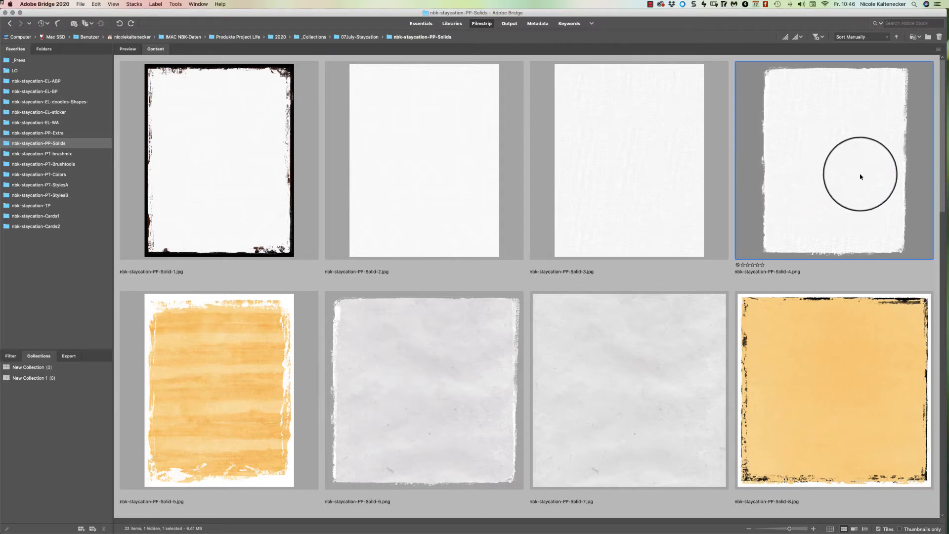
Open nbk-staycation-PP-Solid-4.png in Photoshop, copy it into nbk-staycation-PP-Solid-2.jpg as a new layer, and return to Bridge.
double_click(844, 173)
key("super+c")
key("super+w")
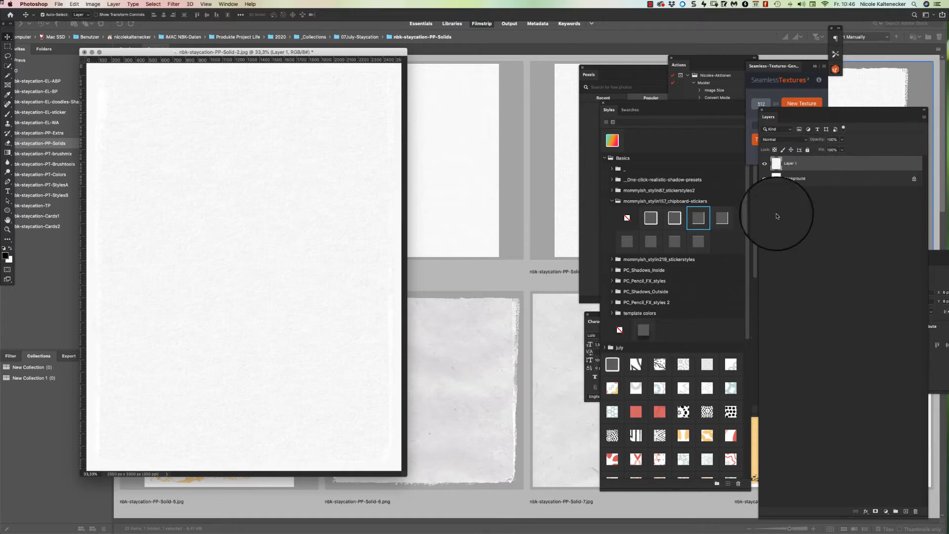
left_click(531, 341)
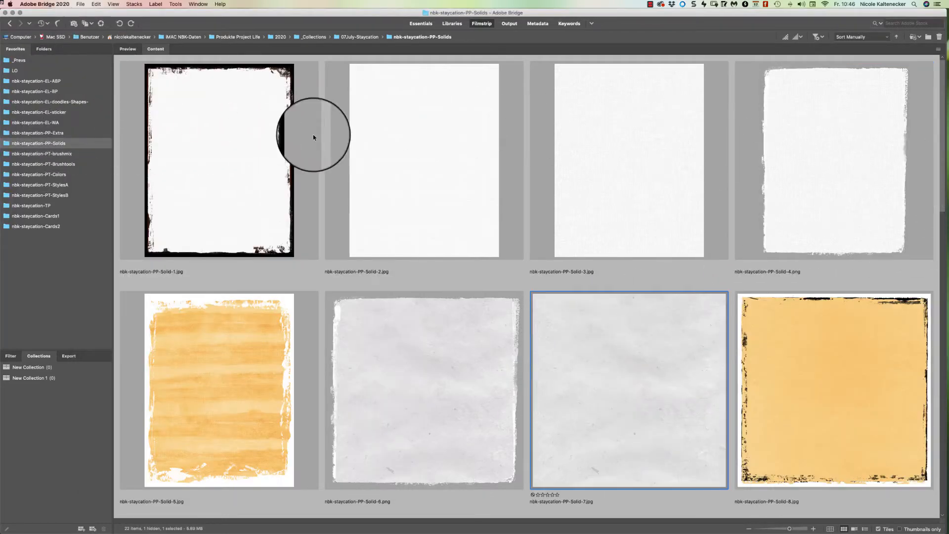
Open nbk-staycation-PP-artsy3.jpg from the nbk-staycation-PP-Extra folder in Photoshop and paste its content into nbk-staycation-PP-Solid-2.jpg.
left_click(56, 134)
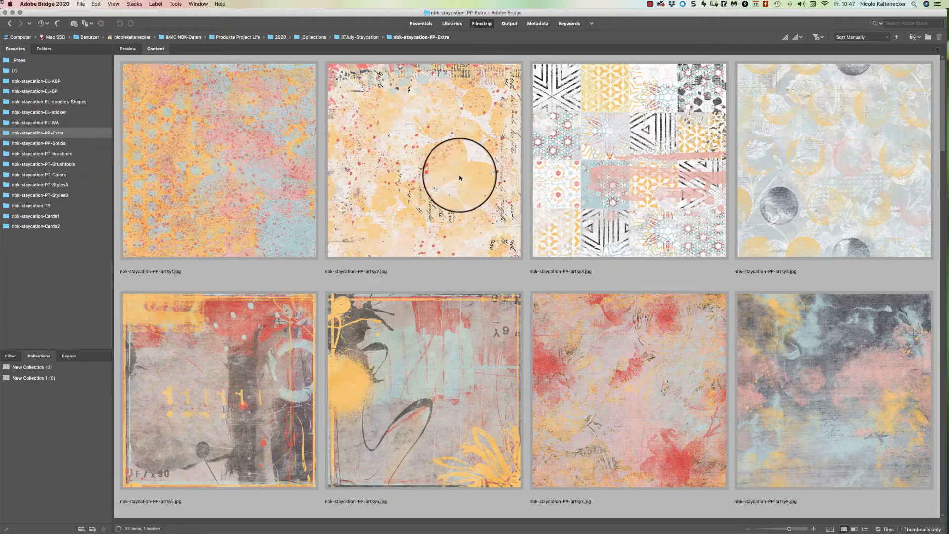
left_click(621, 172)
key("super+Tab")
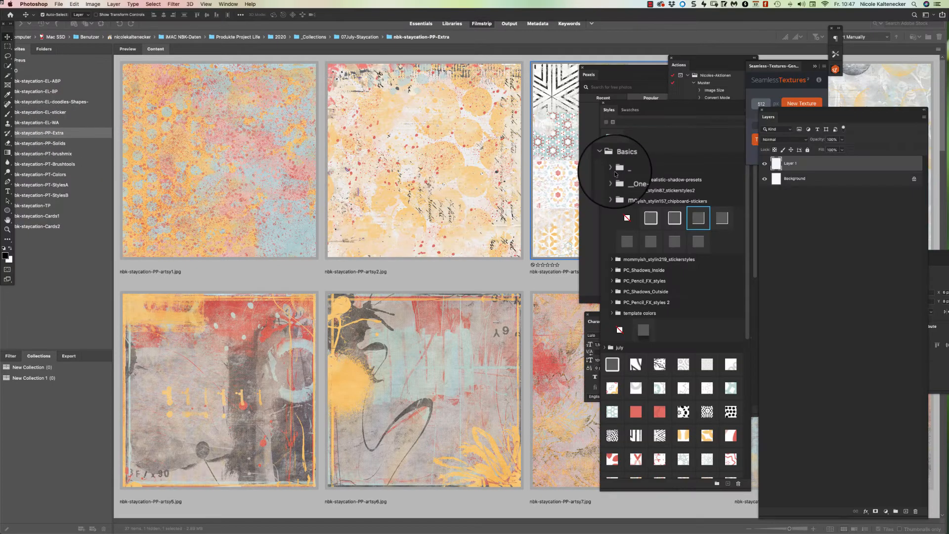
key("super+c")
key("super+w")
key("super+v")
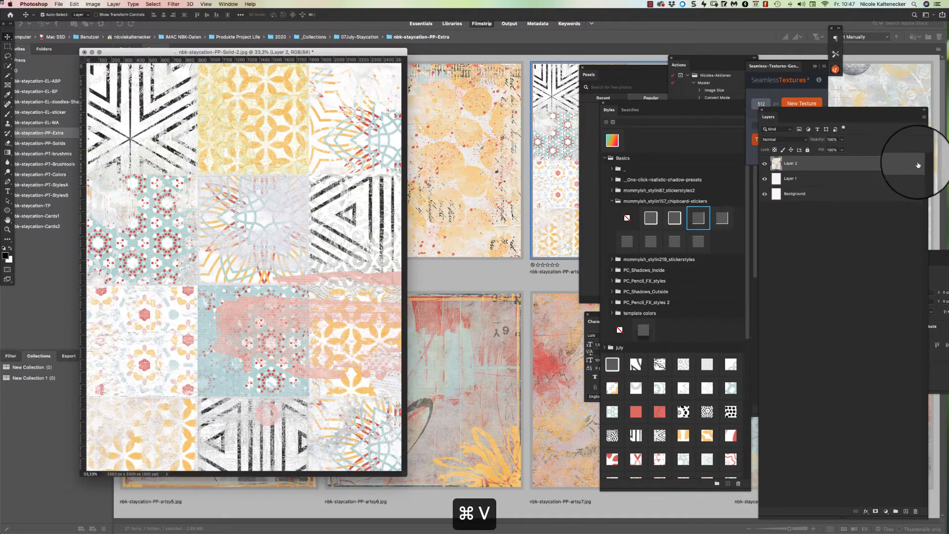
Clip the pasted patterned paper to the rough-edged layer below it and enlarge the document window around the page.
right_click(909, 164)
left_click(864, 303)
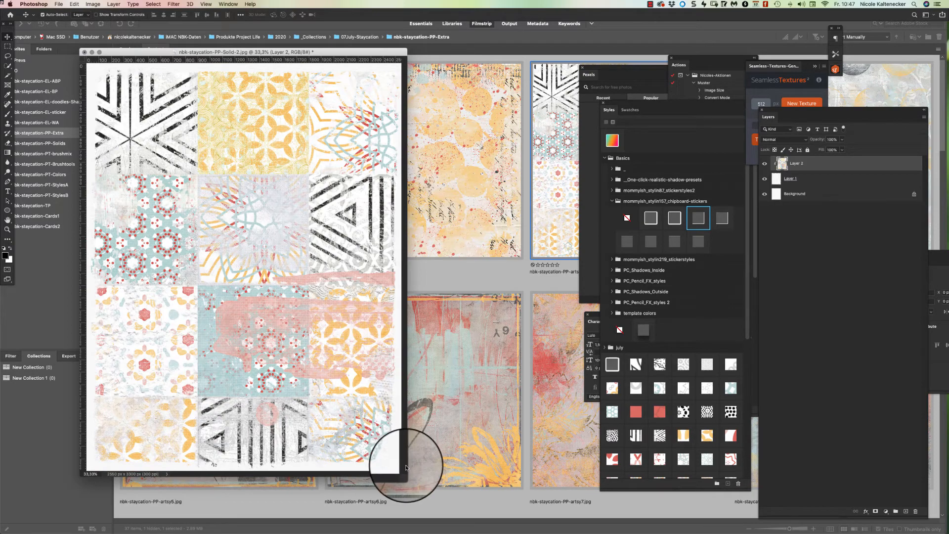
left_click_drag(405, 475, 456, 511)
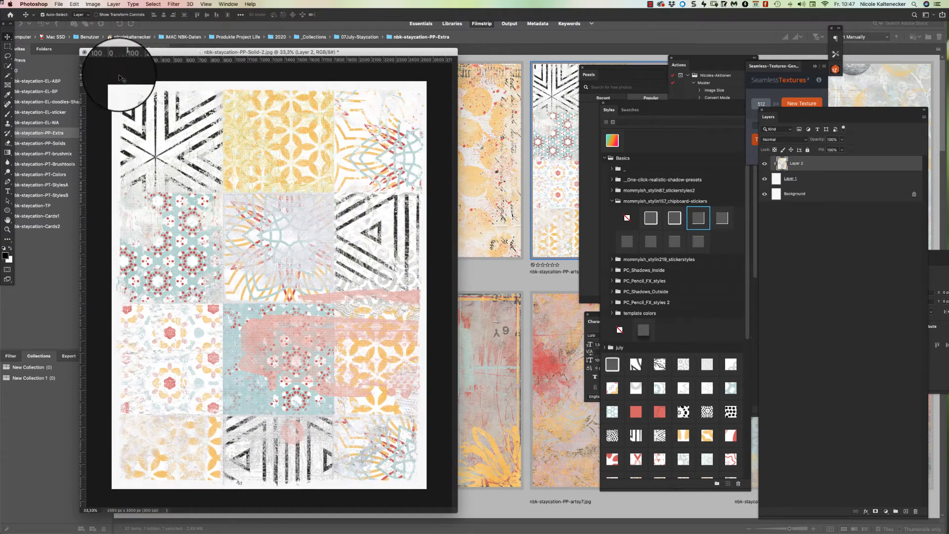
Invert the Background layer to black and invert it back to white.
left_click(811, 193)
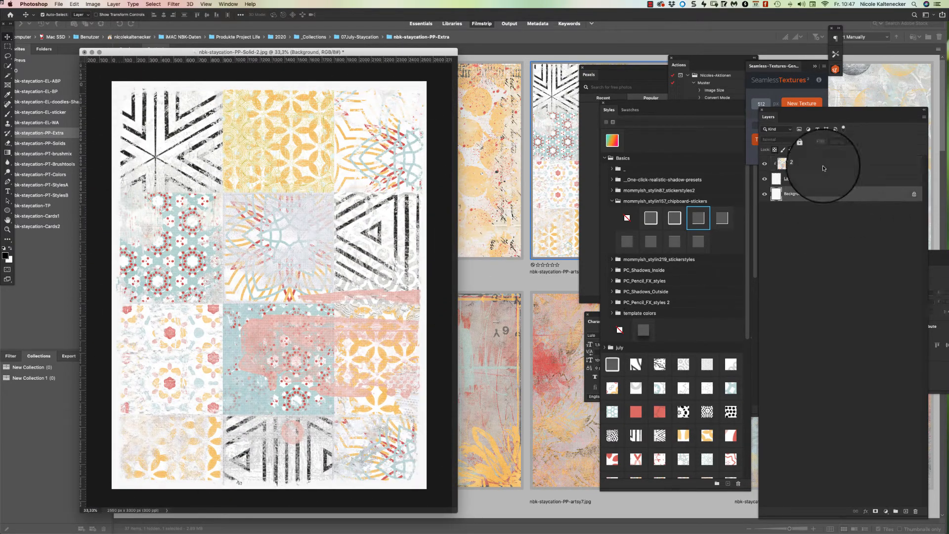
key("super+i")
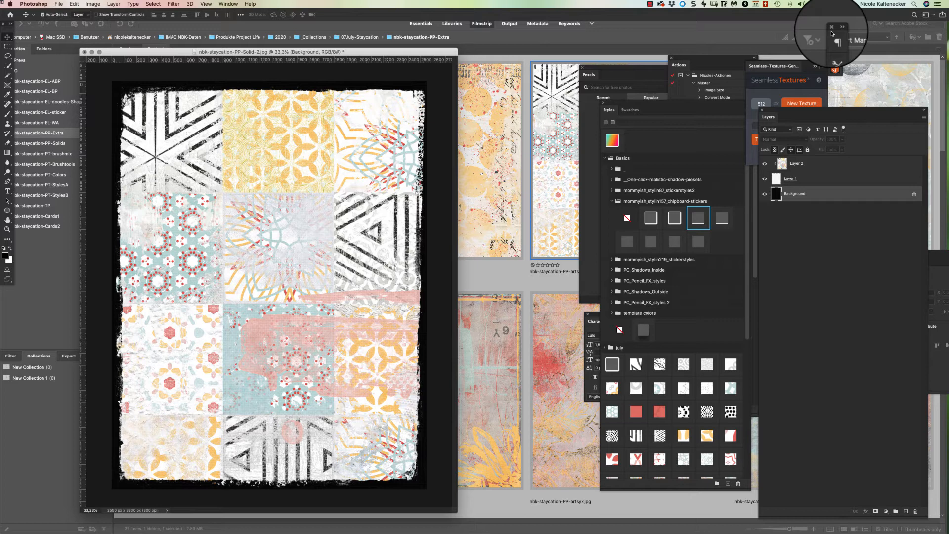
key("super+i")
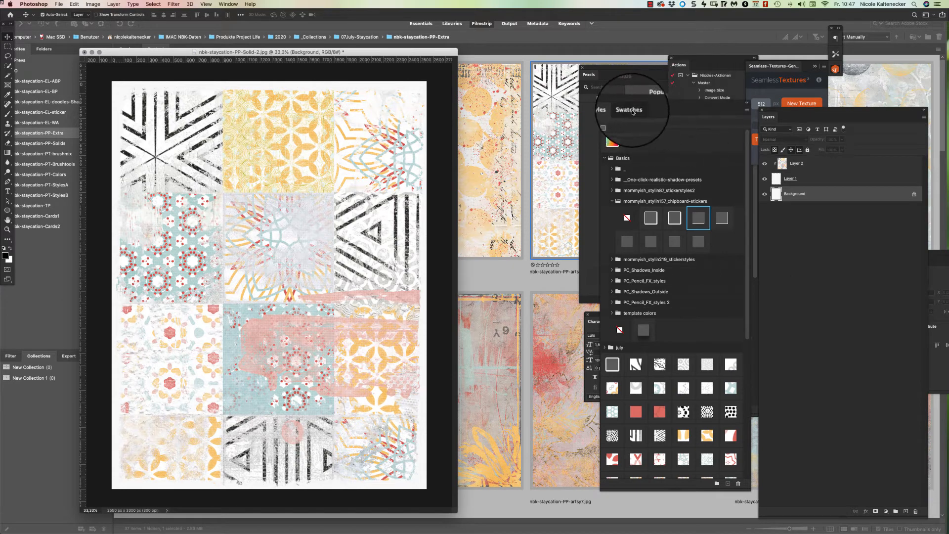
Fill the Background layer with the coral red swatch, and replace that fill with the yellow-orange swatch.
left_click(631, 110)
left_click(677, 132)
key("alt+BackSpace")
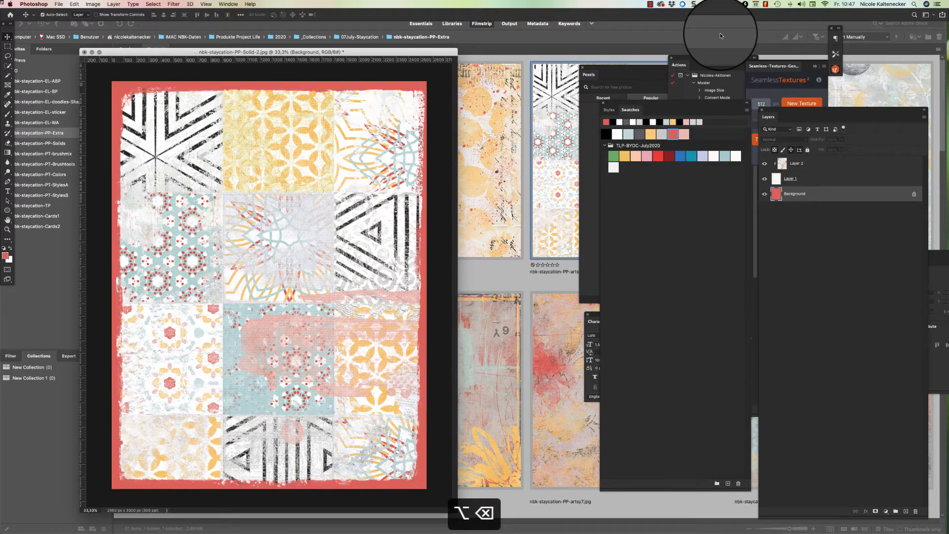
left_click(650, 134)
key("alt+BackSpace")
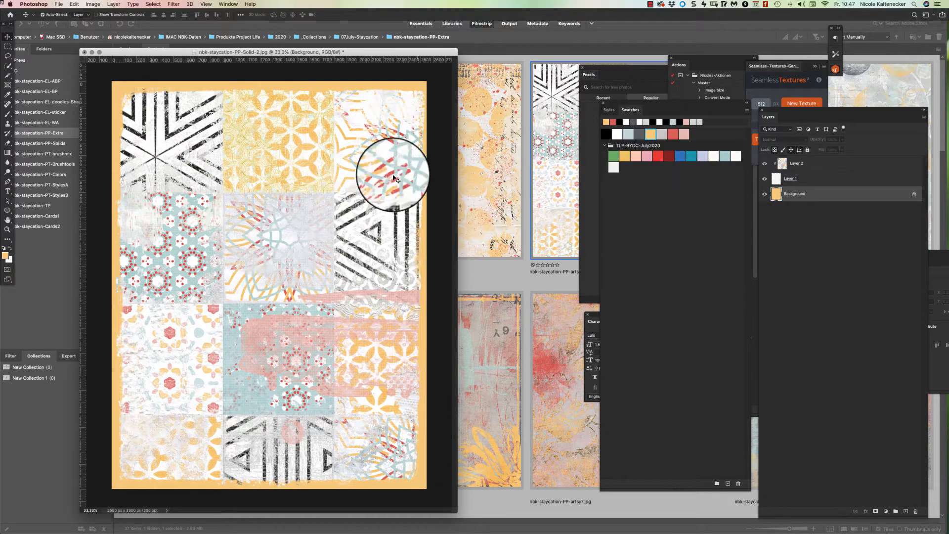
Close the nbk-staycation-PP-Solid-2.jpg composition without saving it.
left_click_drag(447, 252, 412, 183)
key("super+w")
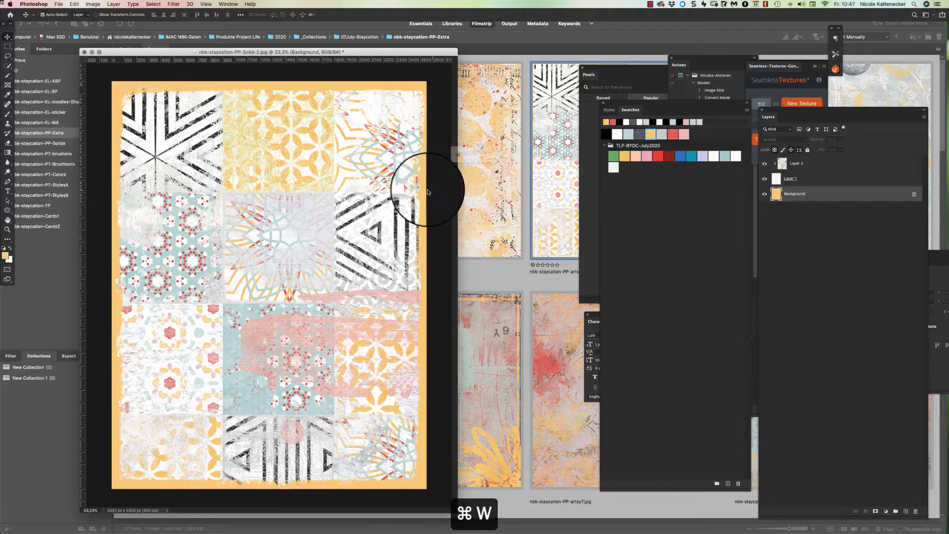
key("Escape")
key("super+w")
key("super+d")
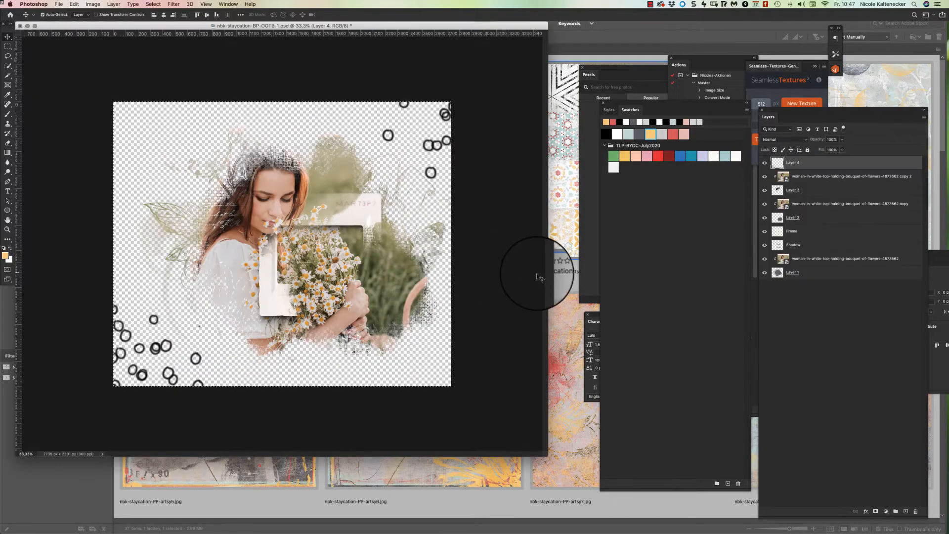
Zoom nbk-staycation-BP-OOTB-1.psd out to 12.5% with its window shrunk, and return to Bridge.
key("super+minus")
key("super+minus")
key("super+minus")
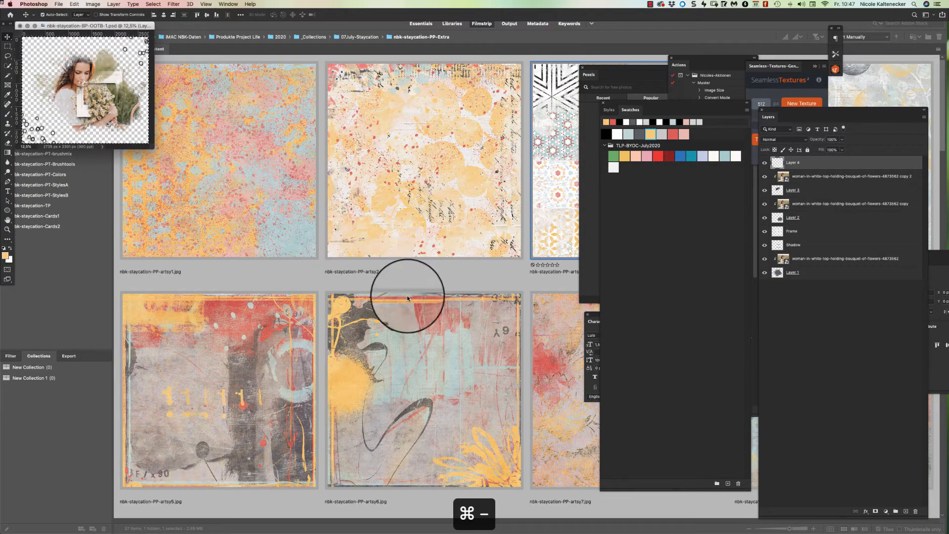
left_click(446, 267)
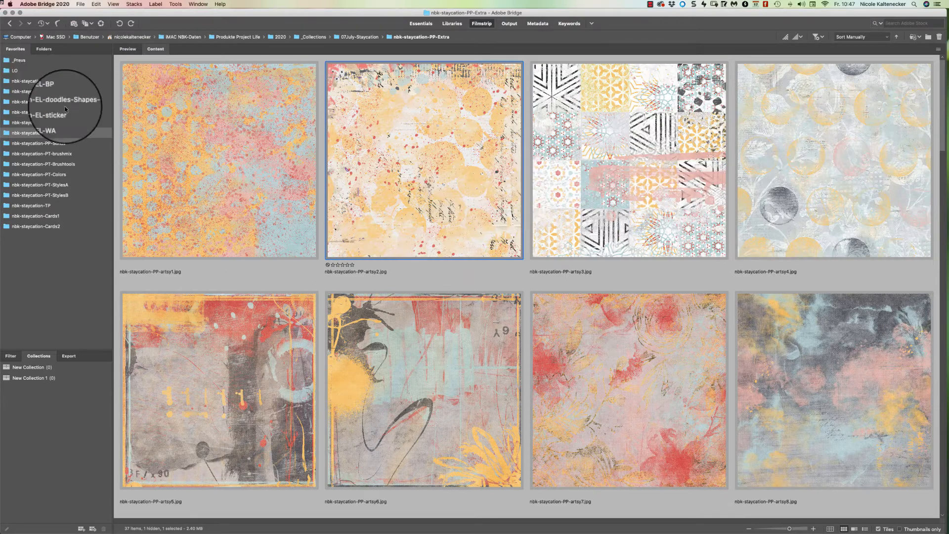
Open the nbk-staycation-PP-Solids folder and inspect nbk-staycation-PP-Solid-5.jpg in a full-screen preview.
left_click(69, 143)
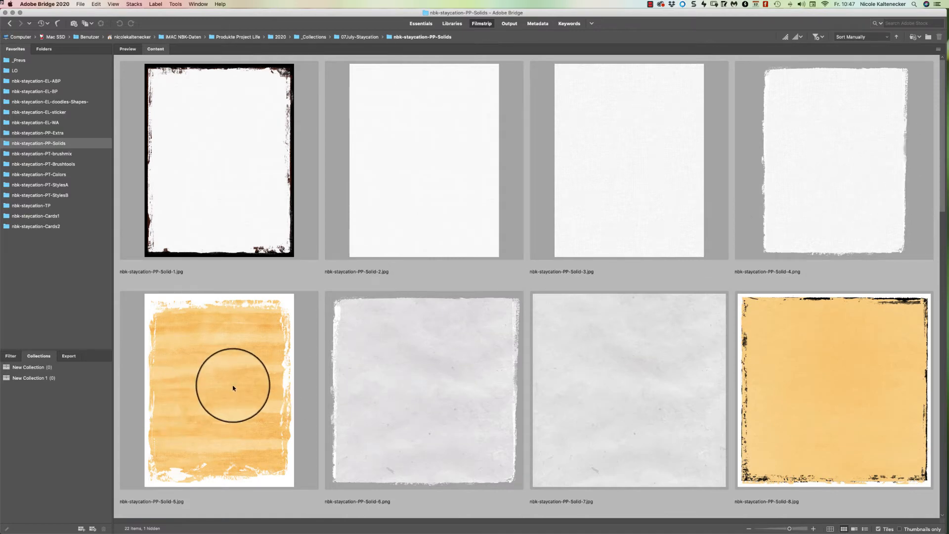
left_click(257, 370)
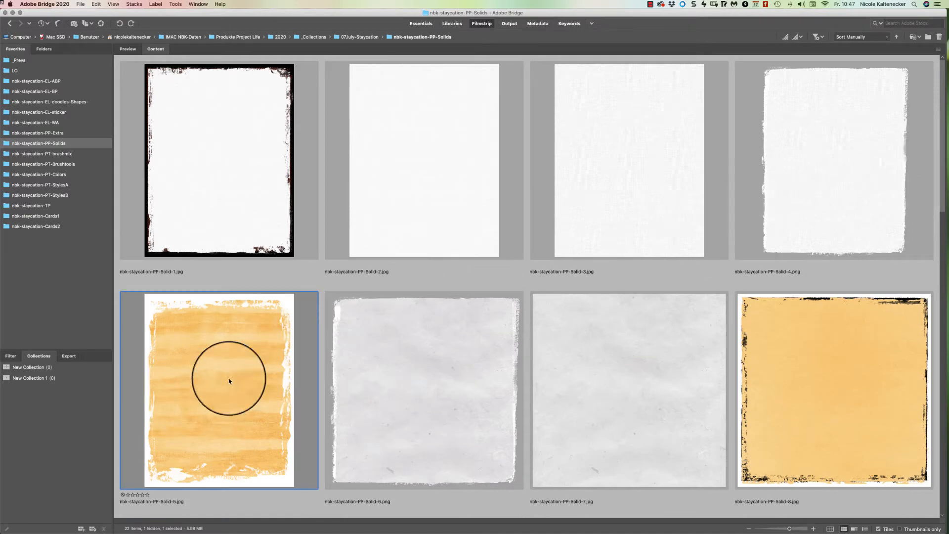
key("space")
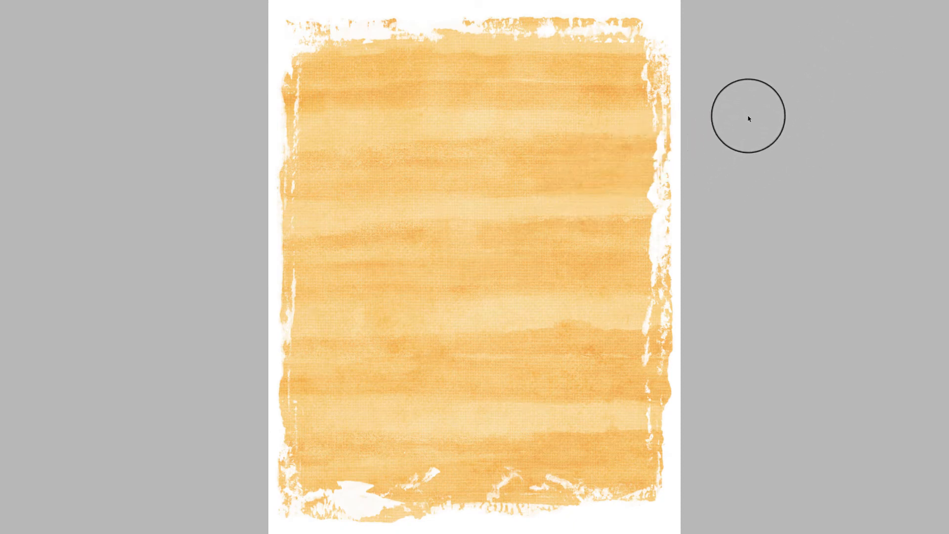
key("space")
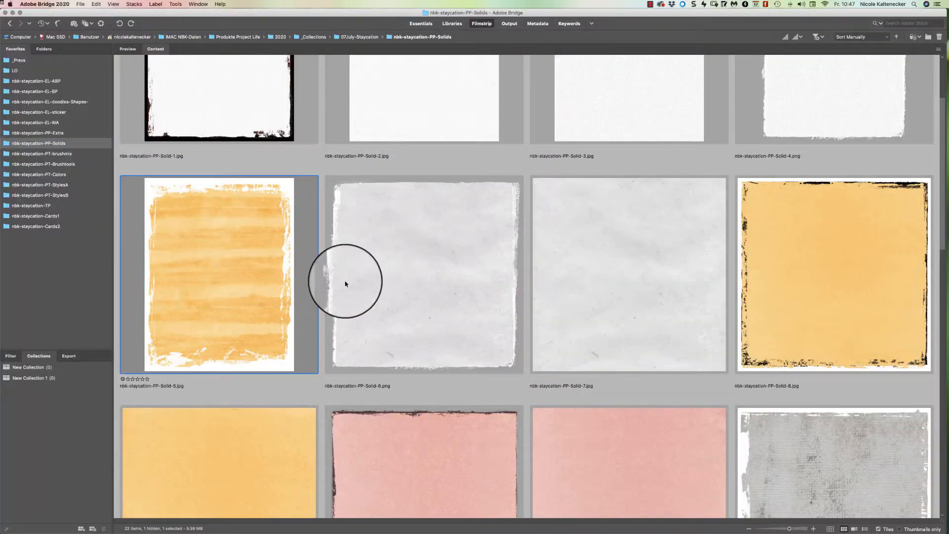
Inspect nbk-staycation-PP-Solid-6.png in a full-screen preview and browse on to the yellow, pink and grey solid papers.
left_click(418, 272)
key("space")
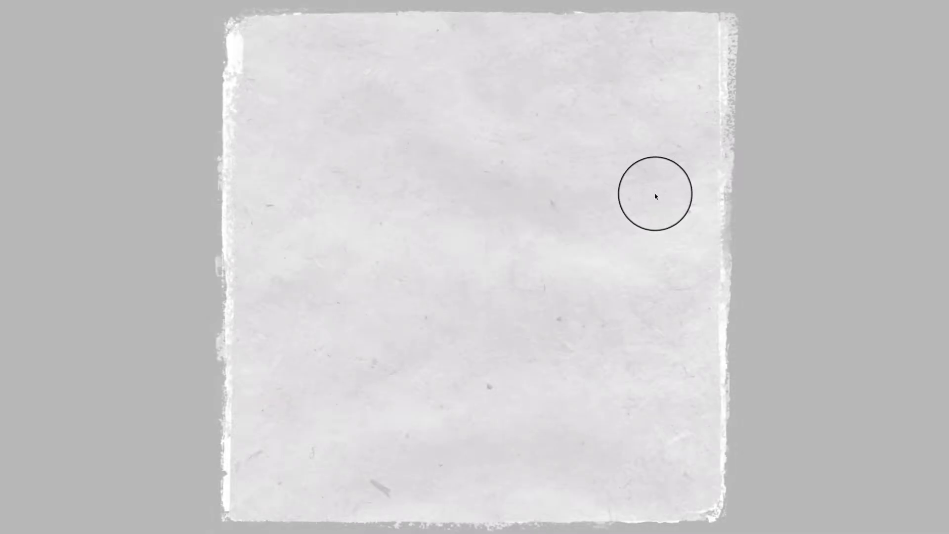
key("space")
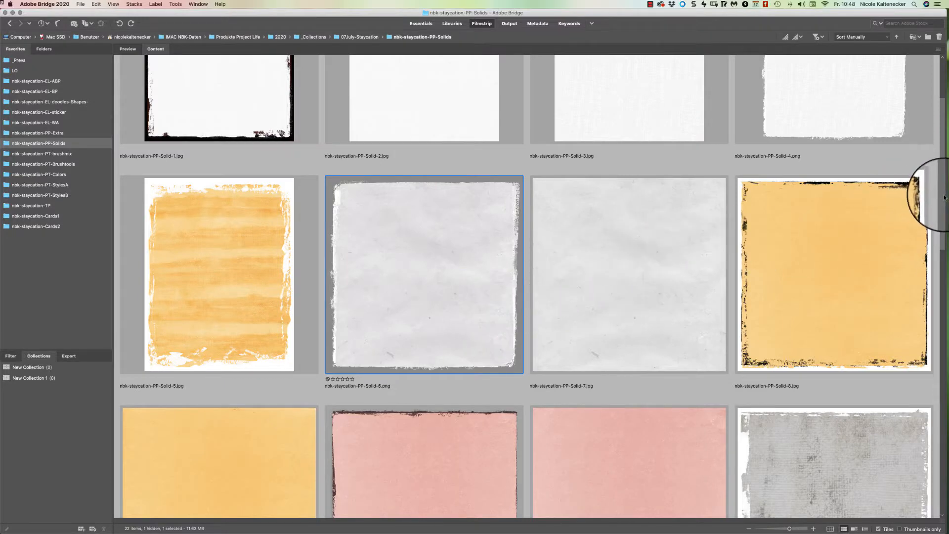
scroll(920, 205, "down", 5)
scroll(912, 233, "down", 3)
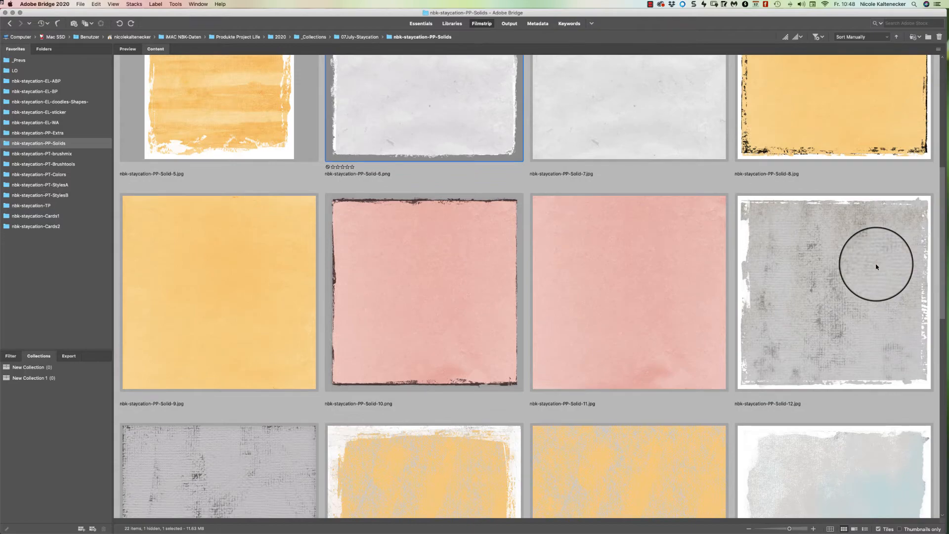
Inspect nbk-staycation-PP-Solid-7.jpg and its edged companion nbk-staycation-PP-Solid-6.png in full-screen previews.
scroll(878, 252, "up", 2)
left_click(638, 196)
key("space")
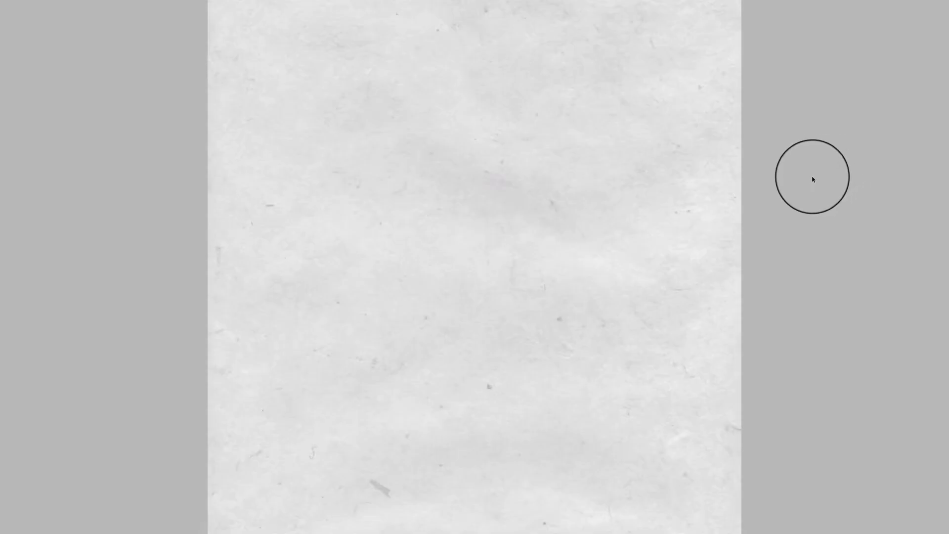
key("space")
left_click(508, 312)
key("space")
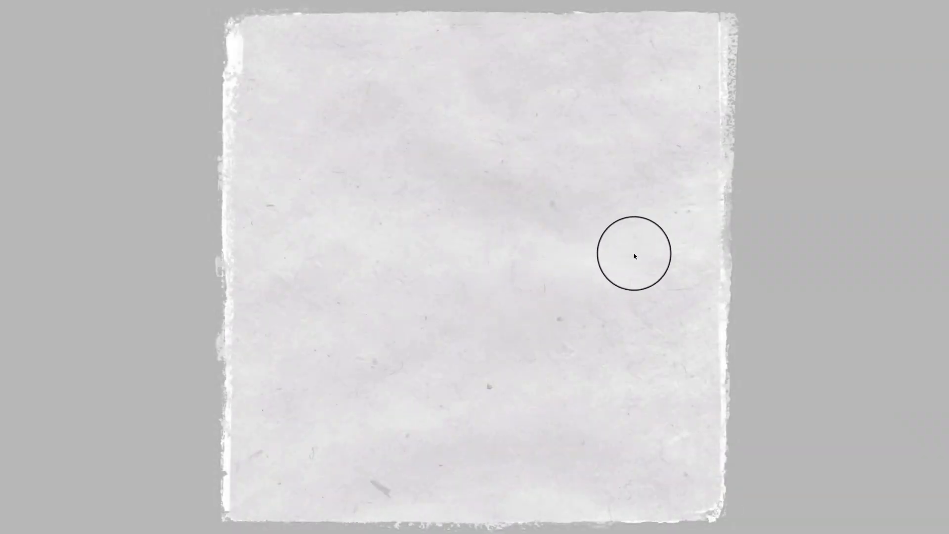
key("space")
Inspect the yellow papers nbk-staycation-PP-Solid-9.jpg and nbk-staycation-PP-Solid-8.jpg in full-screen previews.
left_click(263, 431)
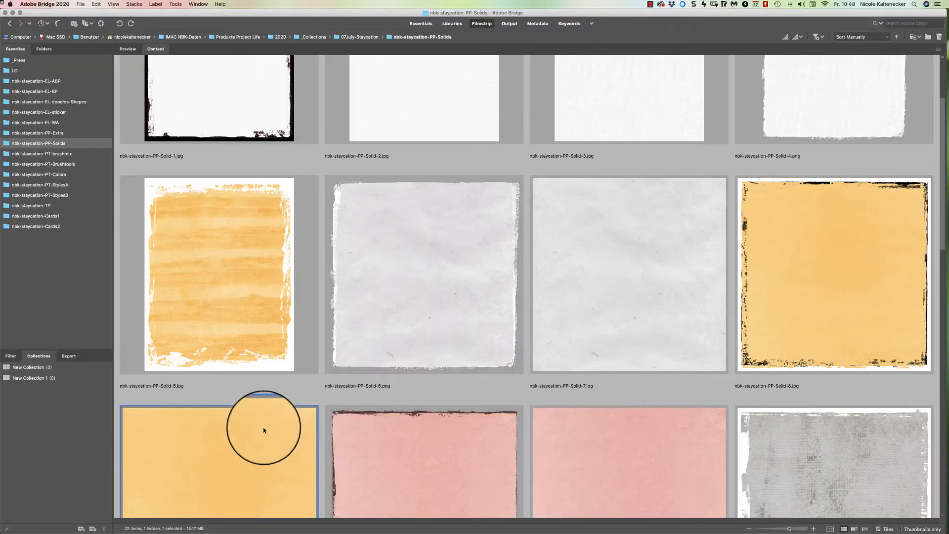
key("space")
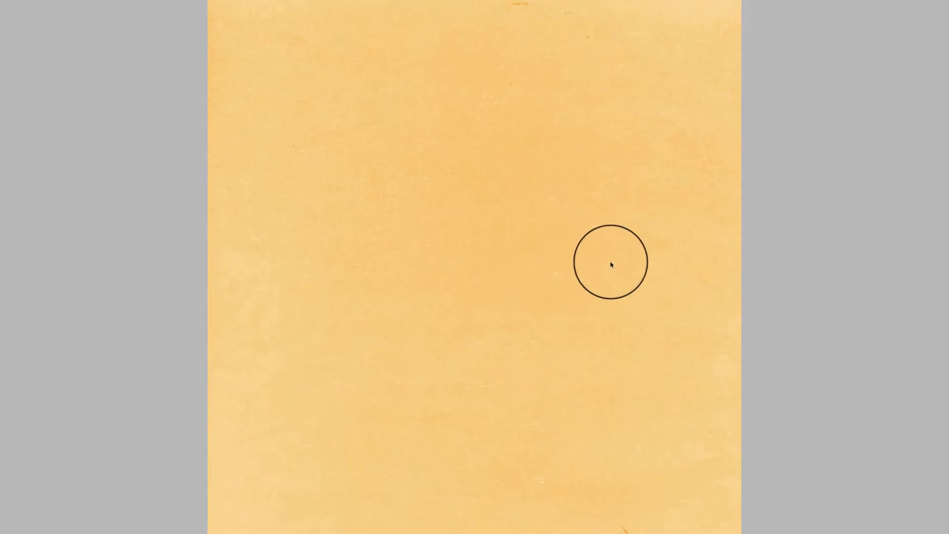
key("space")
left_click(861, 101)
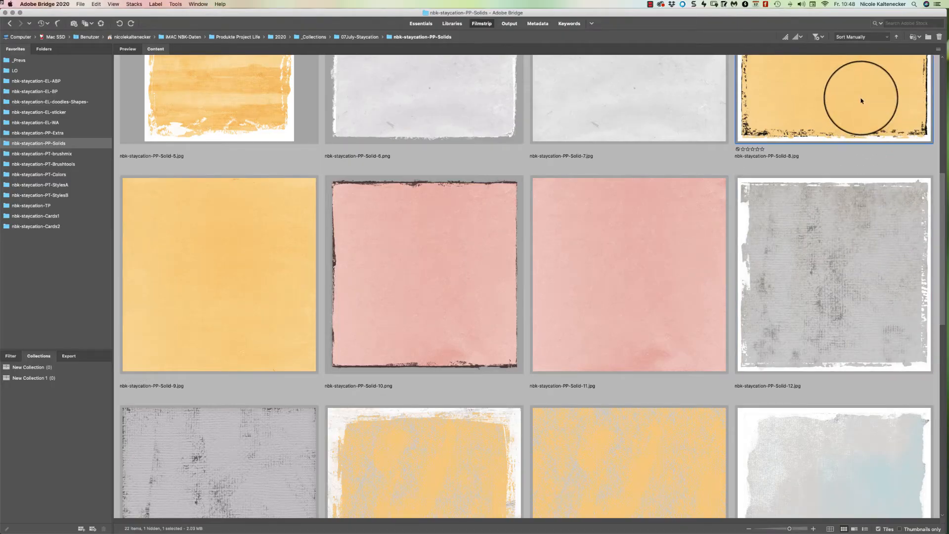
key("space")
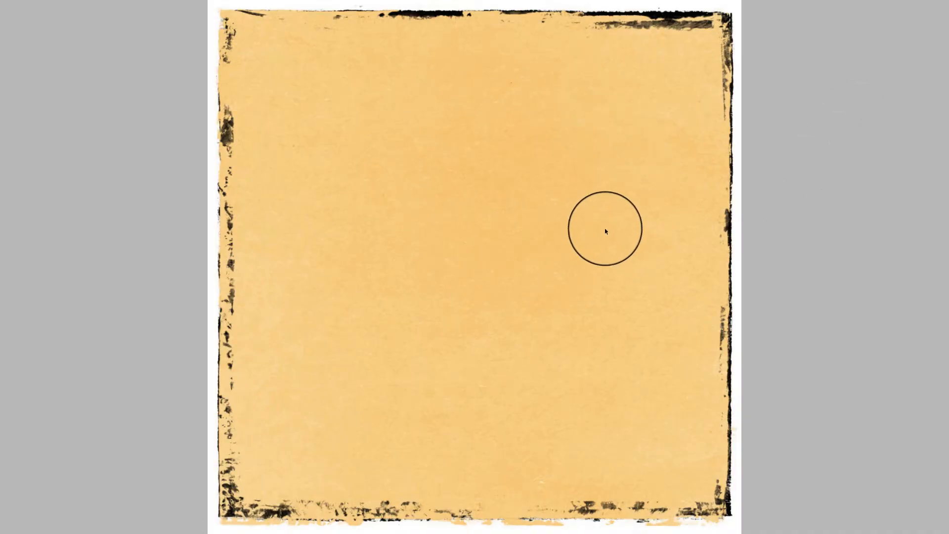
key("space")
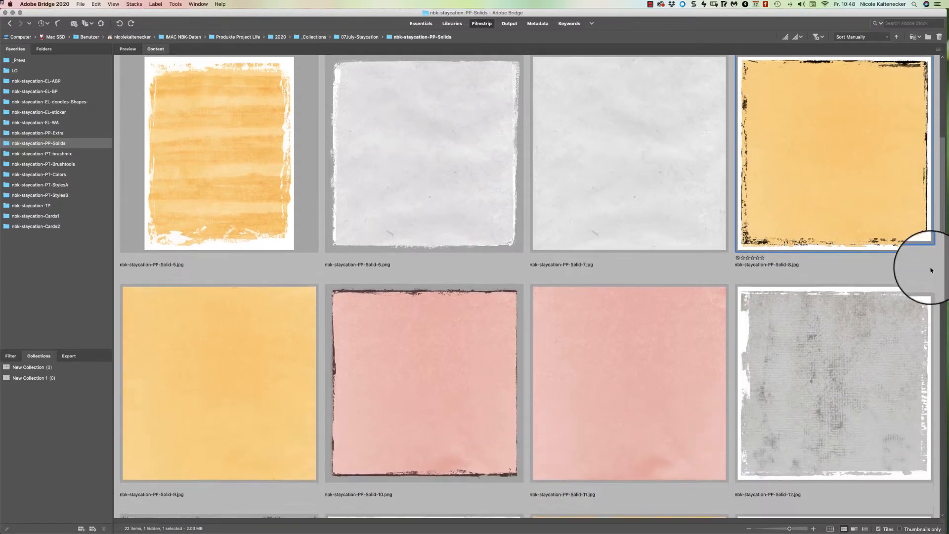
Inspect the pink papers nbk-staycation-PP-Solid-11.jpg and nbk-staycation-PP-Solid-10.png in full-screen previews.
scroll(931, 270, "down", 3)
left_click(485, 297)
left_click(629, 259)
key("space")
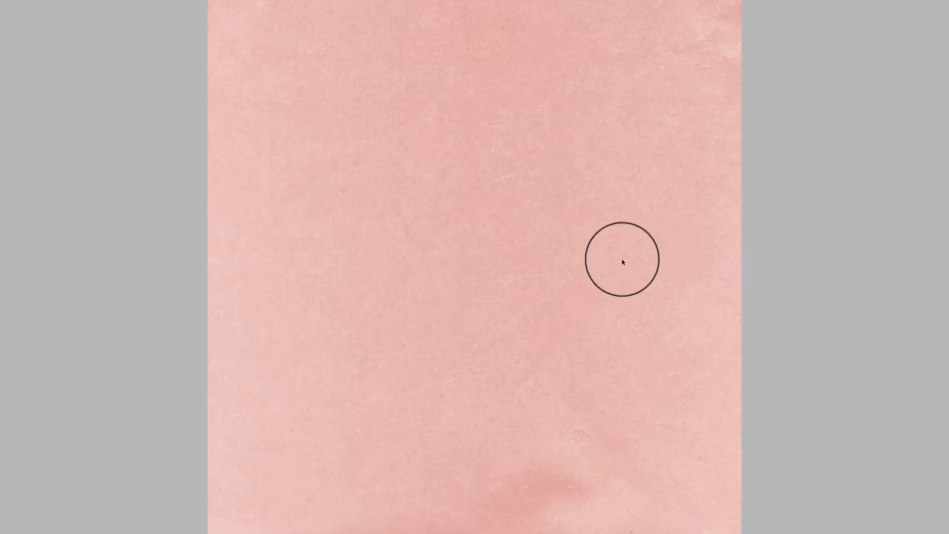
key("Right")
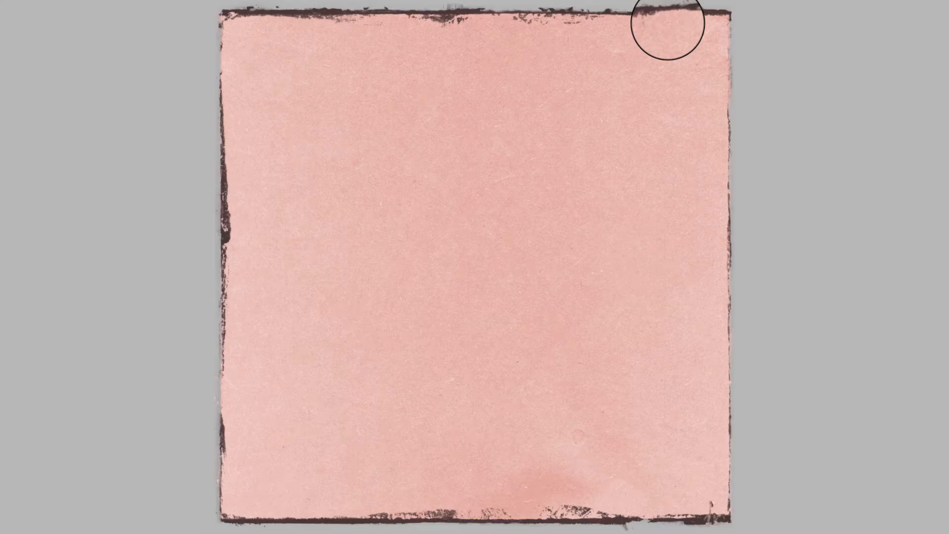
key("space")
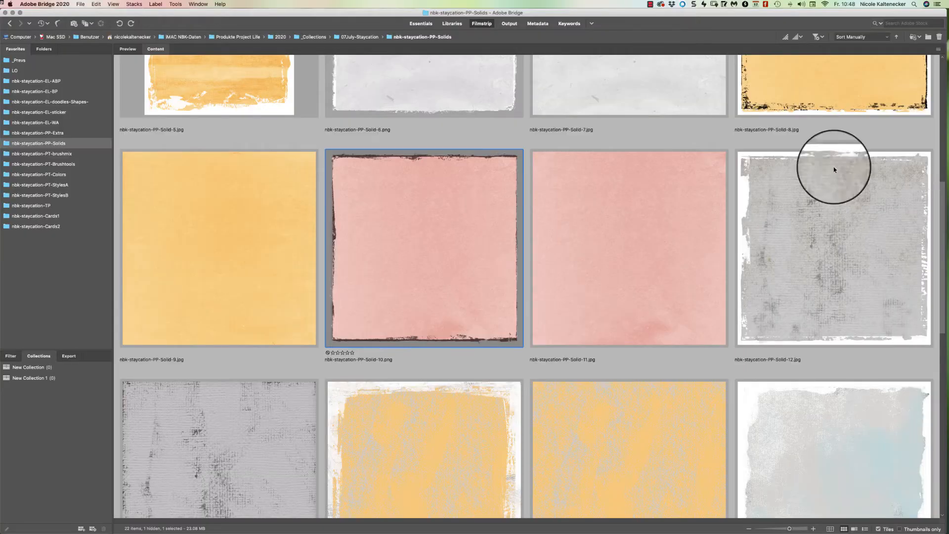
Open nbk-staycation-PP-Solid-7.jpg and nbk-staycation-PP-Solid-10.png in Photoshop.
left_click_drag(944, 213, 942, 228)
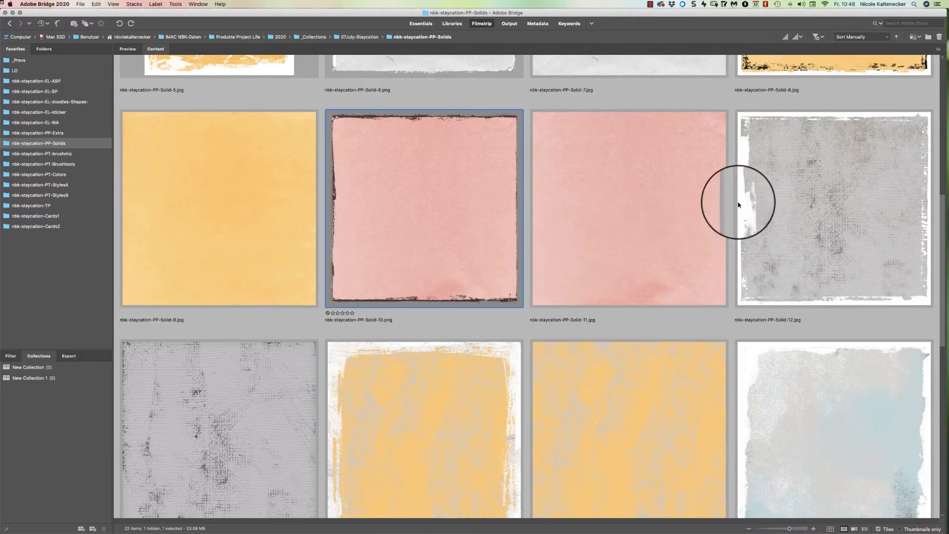
scroll(942, 195, "up", 2)
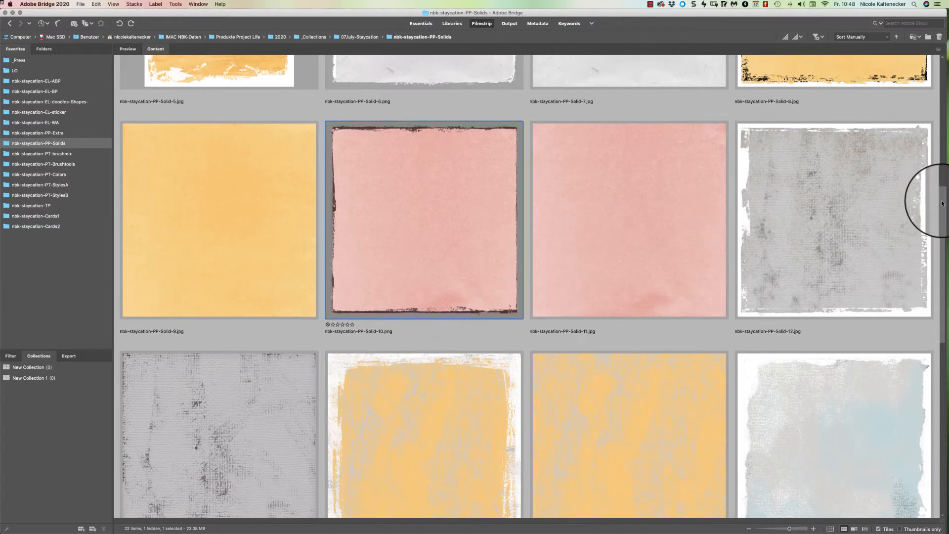
left_click(604, 270)
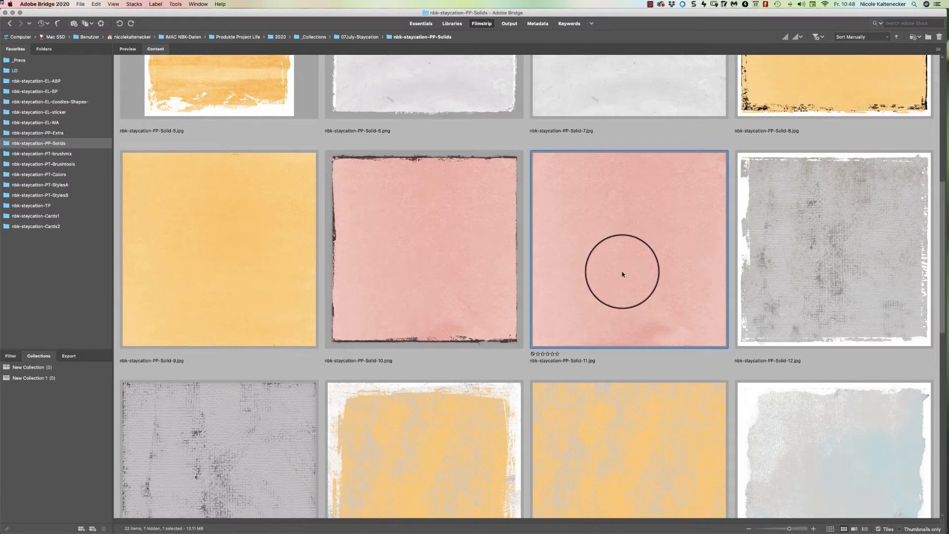
double_click(637, 116)
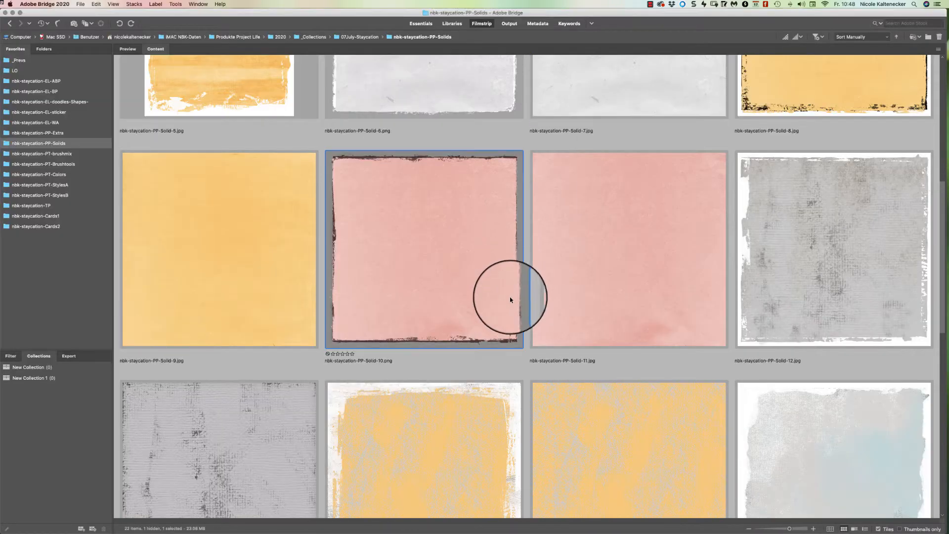
double_click(510, 300)
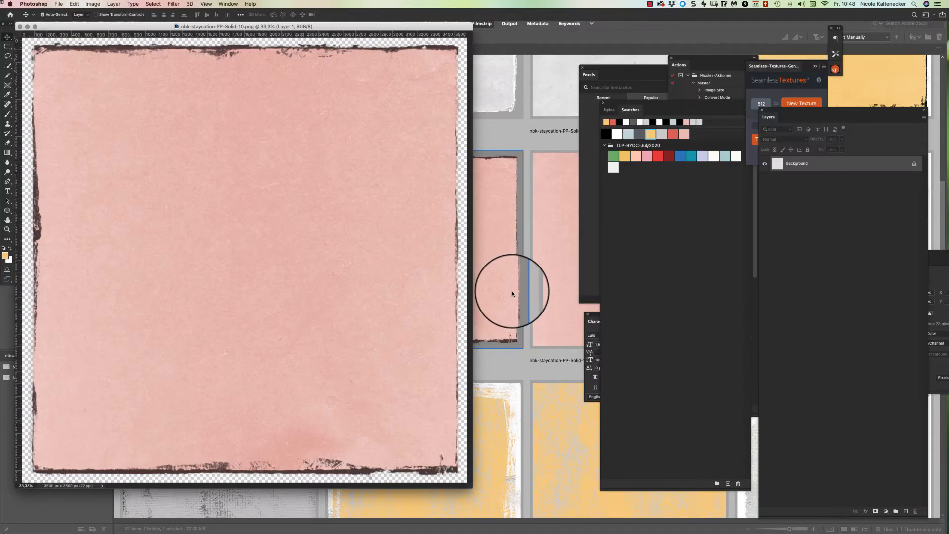
Copy the whole pink paper, close its document, paste it into nbk-staycation-PP-Solid-7.jpg and enlarge that window.
key("super+a")
key("super+c")
key("super+w")
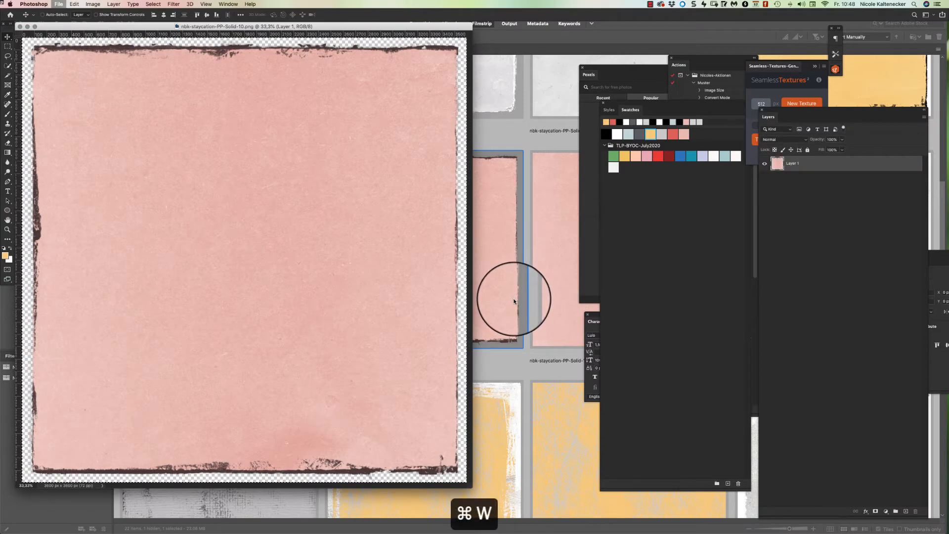
key("super+v")
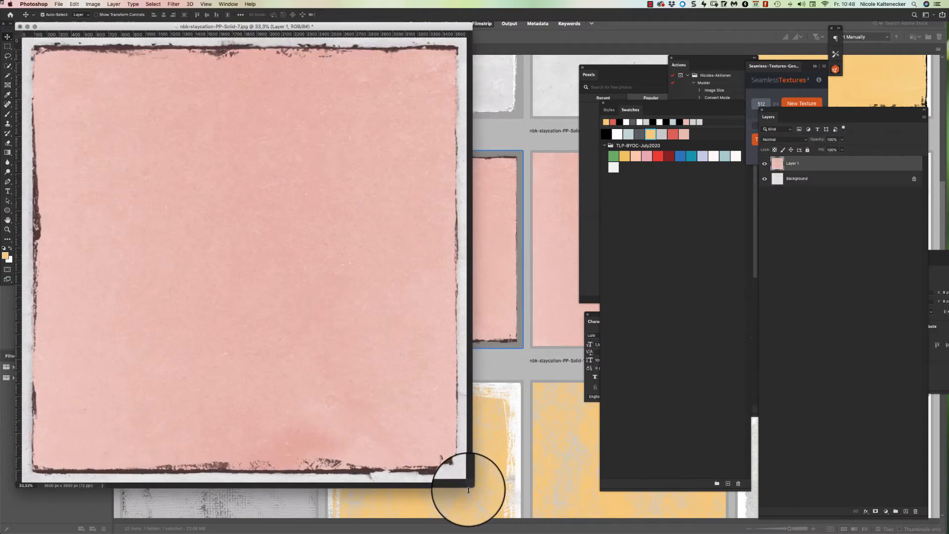
left_click_drag(470, 488, 525, 531)
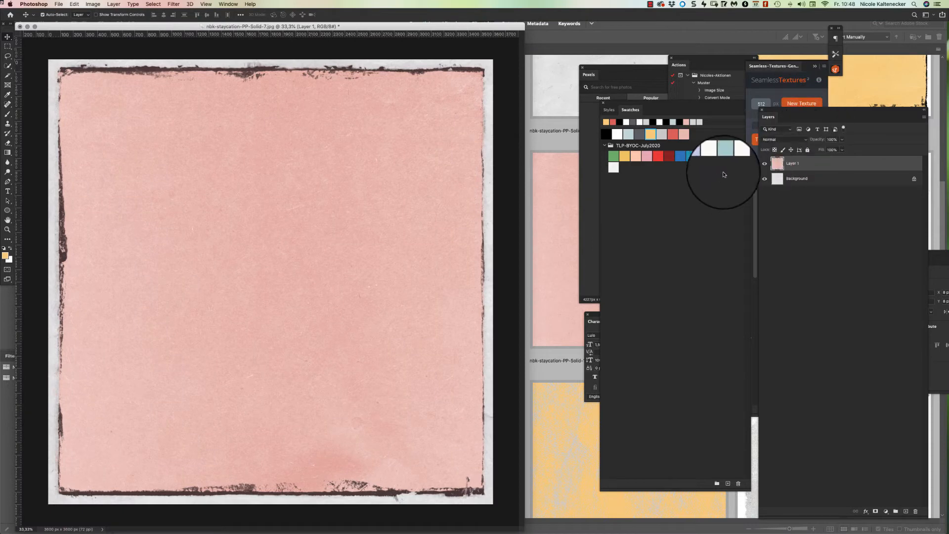
Desaturate the pasted pink paper on Layer 1 with Hue/Saturation at a saturation of -100.
key("super+u")
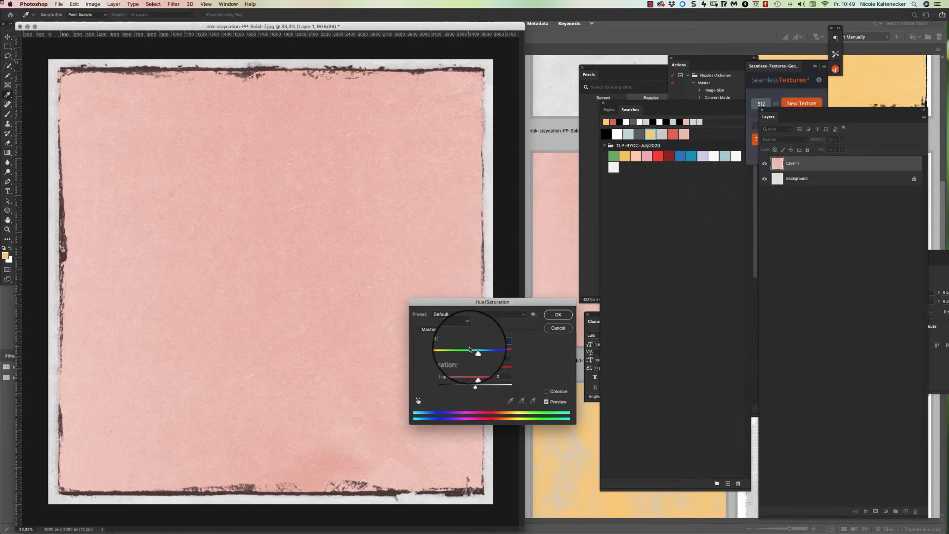
left_click_drag(476, 300, 487, 296)
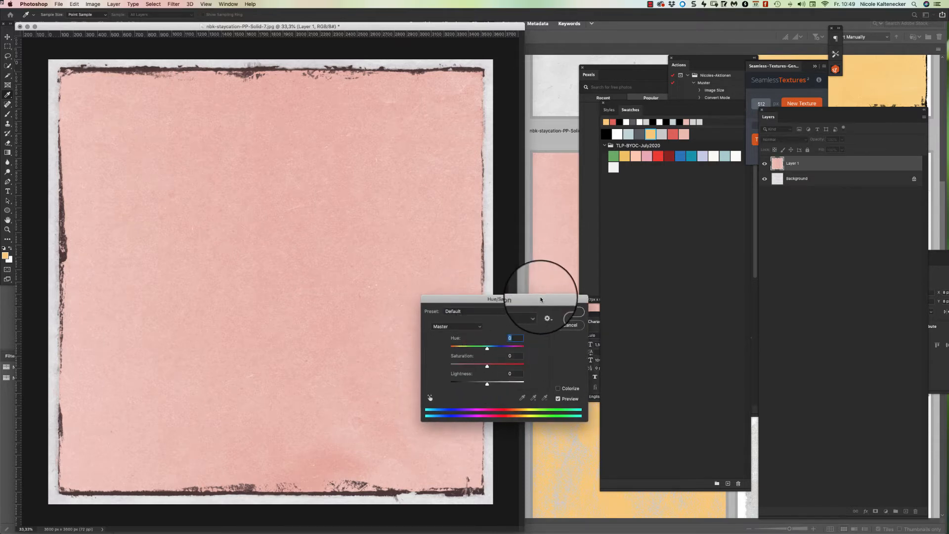
left_click_drag(546, 301, 555, 277)
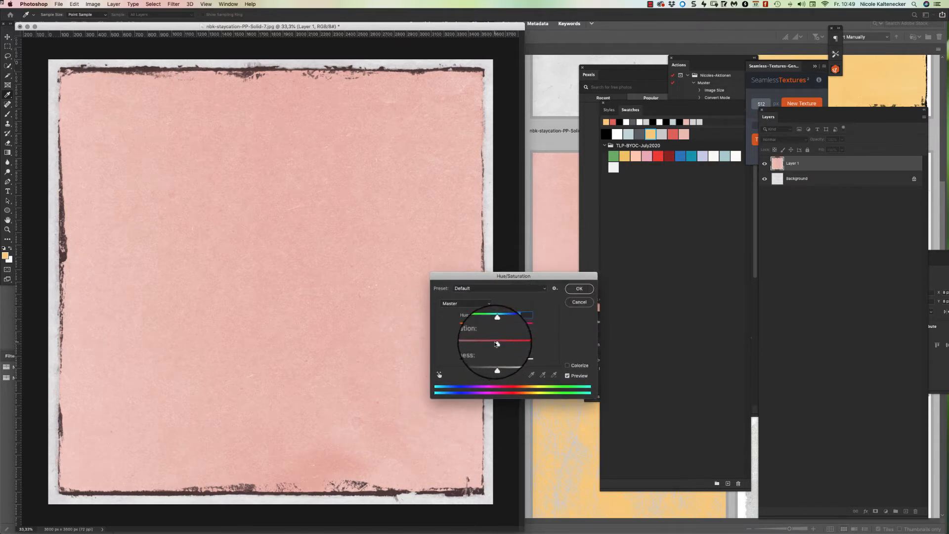
left_click_drag(497, 343, 434, 341)
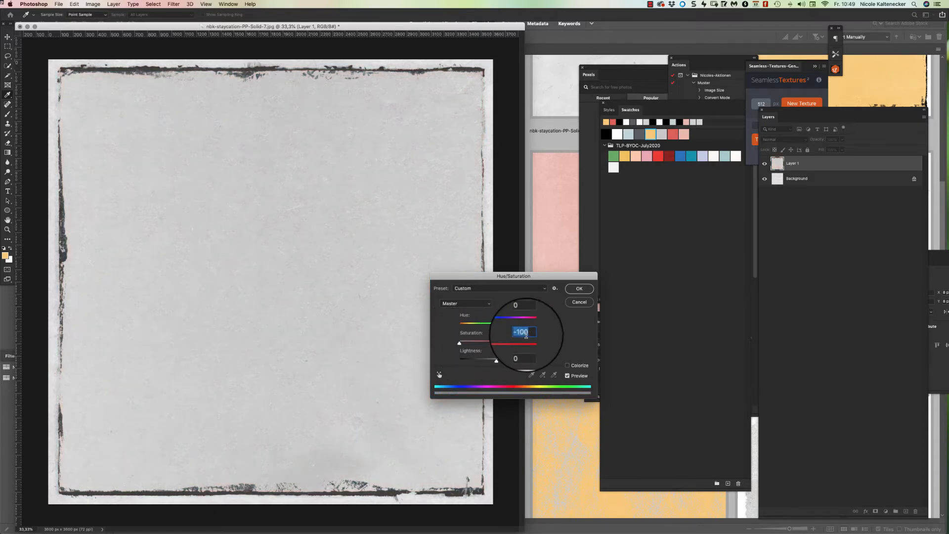
left_click(576, 289)
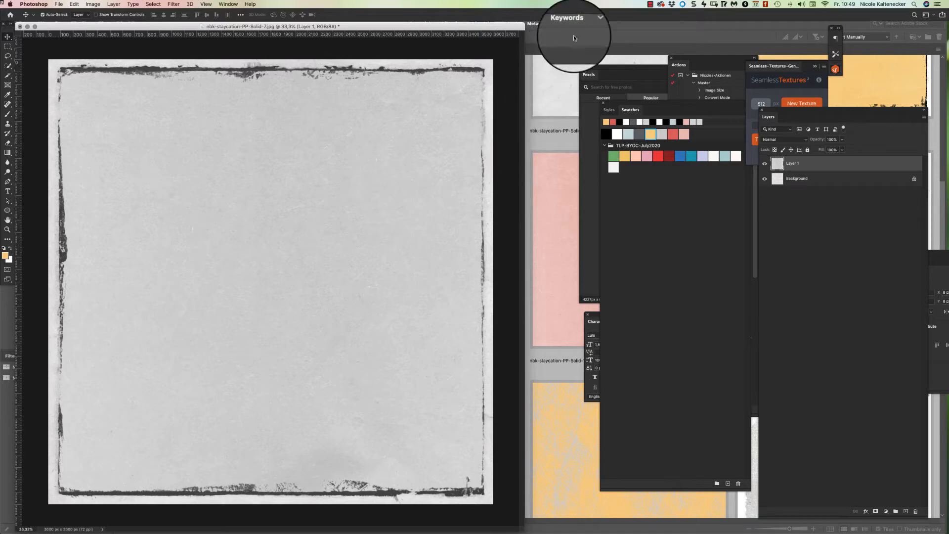
Place the Pexels photo of the woman holding a flower bouquet, clipped to Layer 1, with the Color Burn blend mode.
left_click(624, 74)
left_click(672, 171)
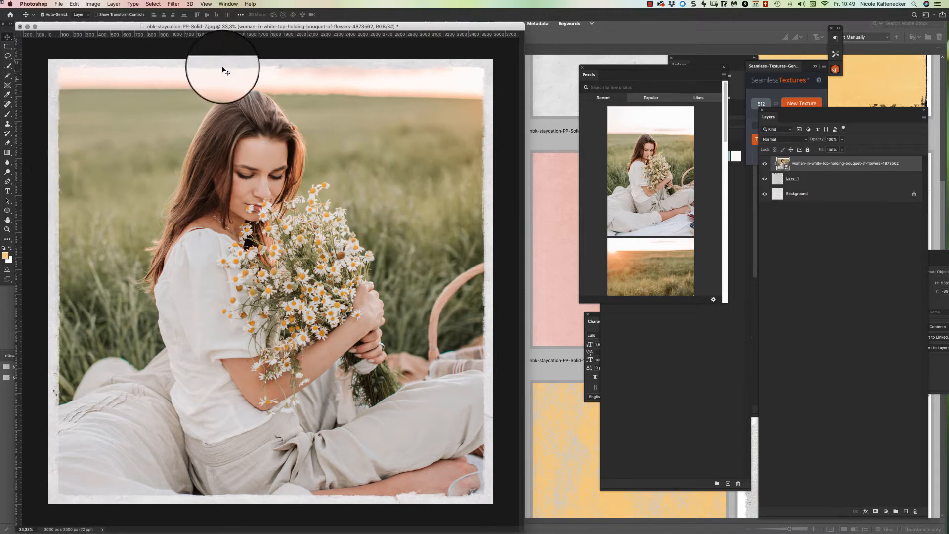
left_click(783, 140)
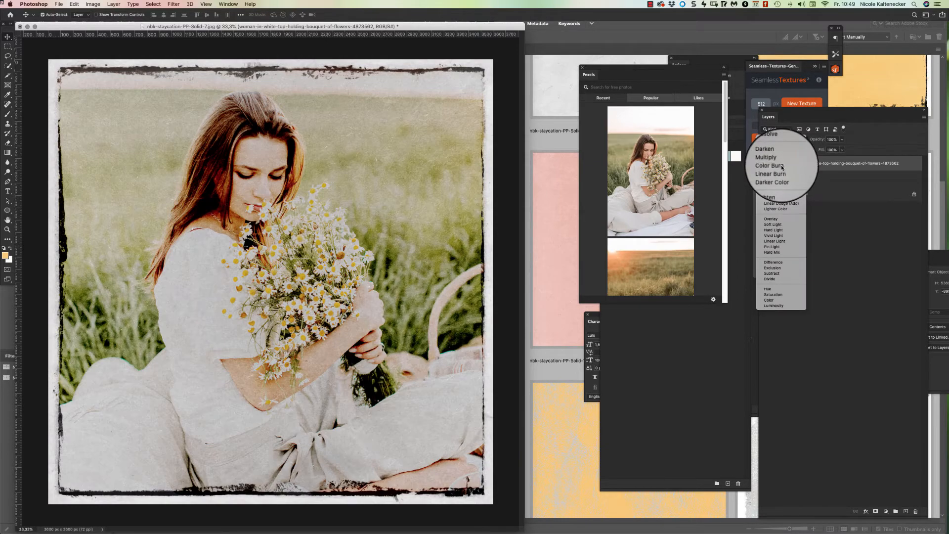
left_click(782, 165)
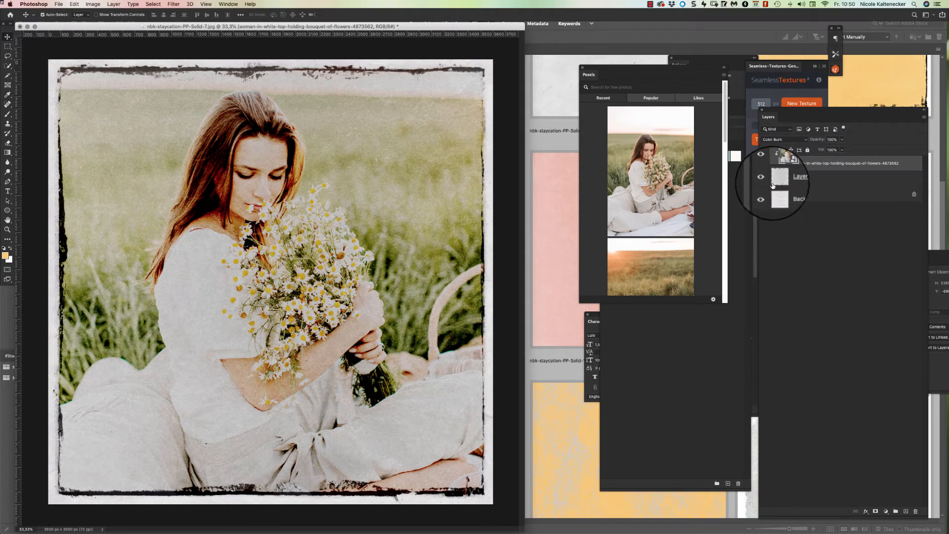
Switch back from Bridge to Photoshop and reposition the window of the nbk-staycation-PP-Solid-7.jpg composition.
left_click(545, 300)
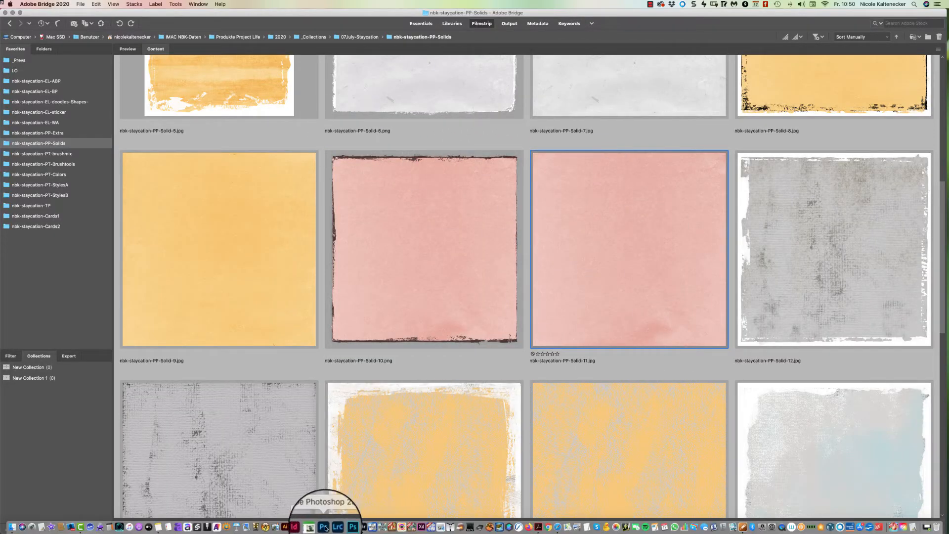
left_click(332, 517)
mouse_move(340, 524)
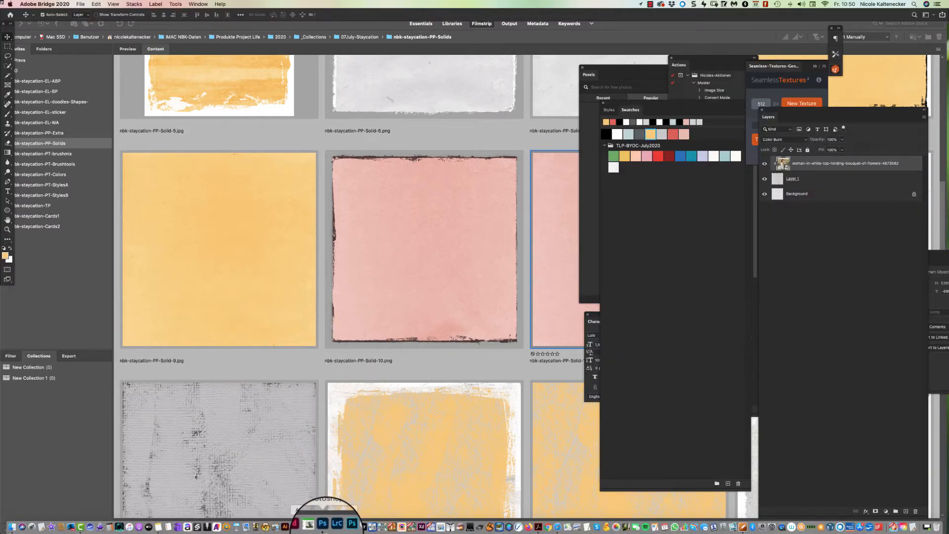
left_click(322, 524)
left_click_drag(403, 20, 432, 34)
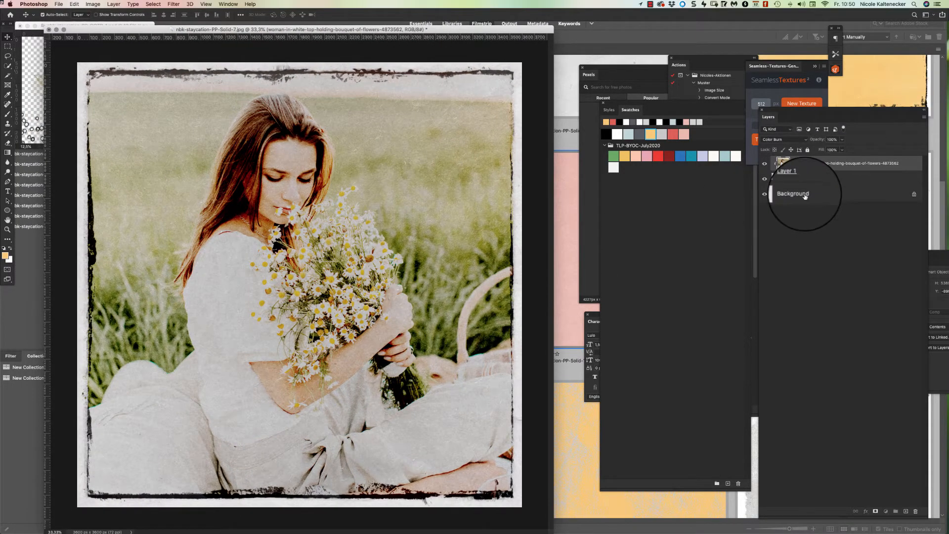
Open nbk-staycation-PP-Solid-11.jpg from Bridge and copy the whole paper into the photo composition directly above the Background layer.
left_click(565, 271)
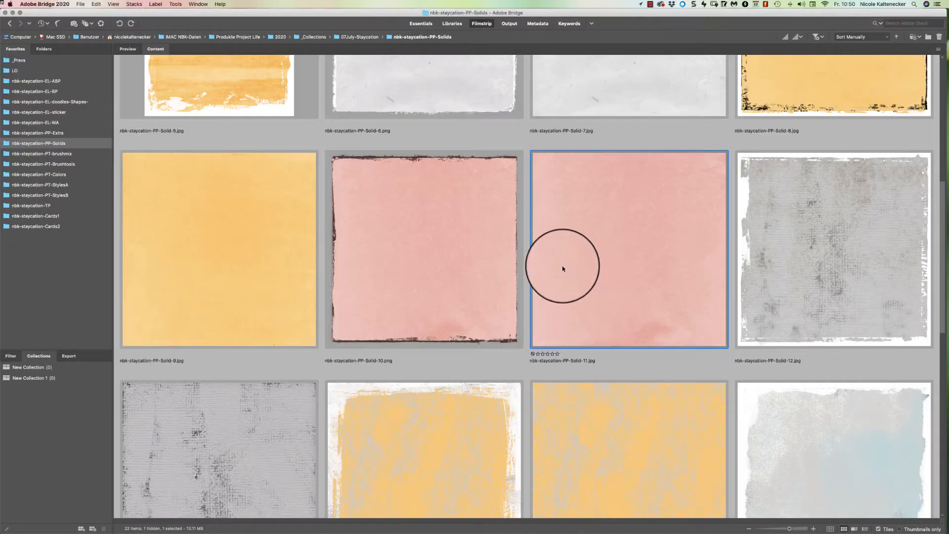
double_click(579, 265)
key("super+a")
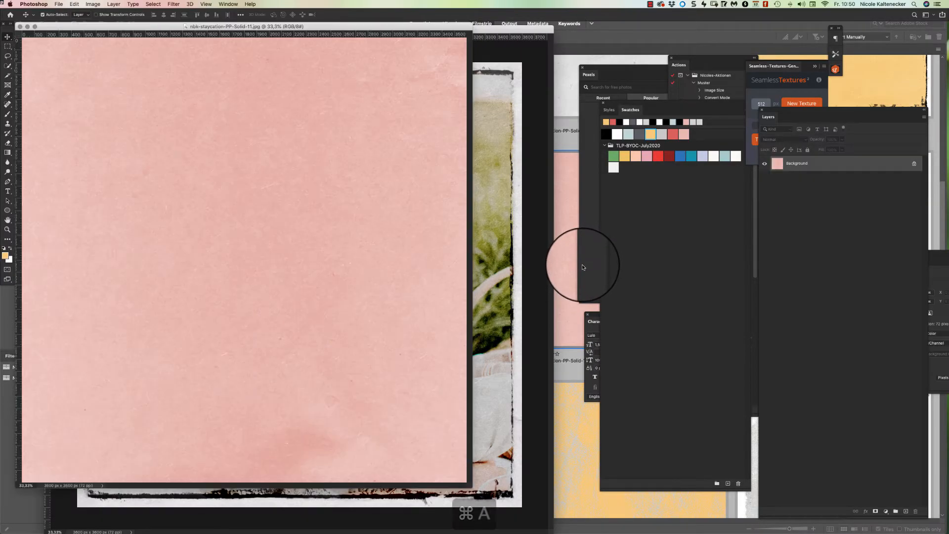
key("super+c")
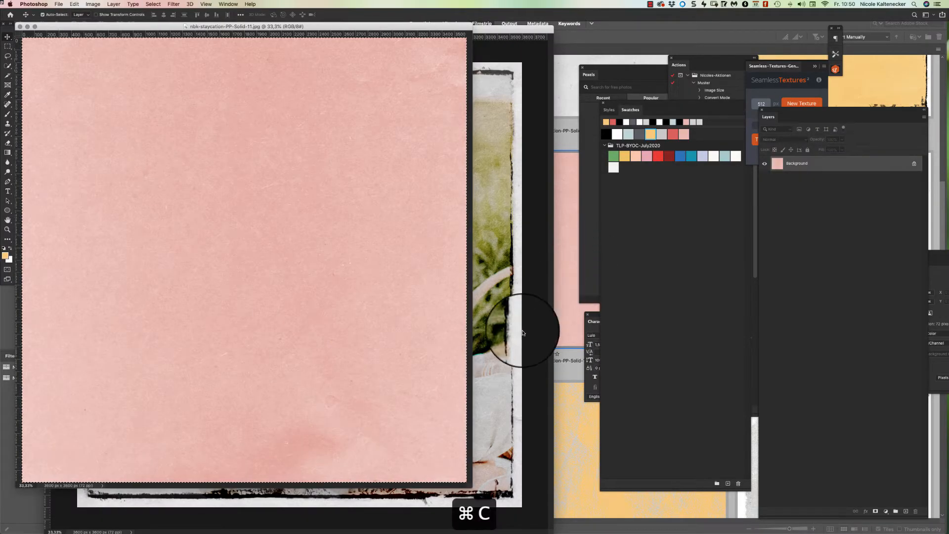
left_click(519, 327)
left_click(796, 193)
key("super+v")
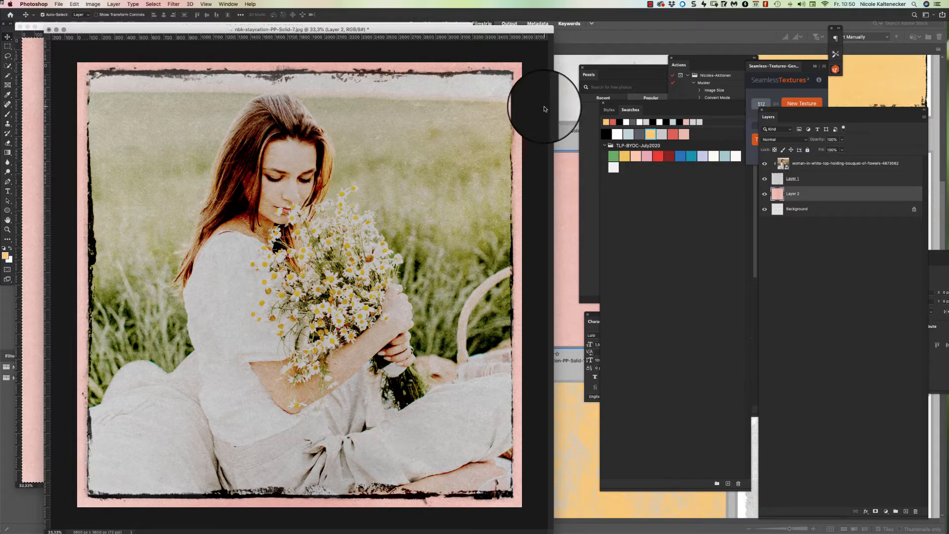
Compare the composition with and without the clipped bouquet photo by temporarily hiding the photo layer above Layer 1.
left_click(820, 180)
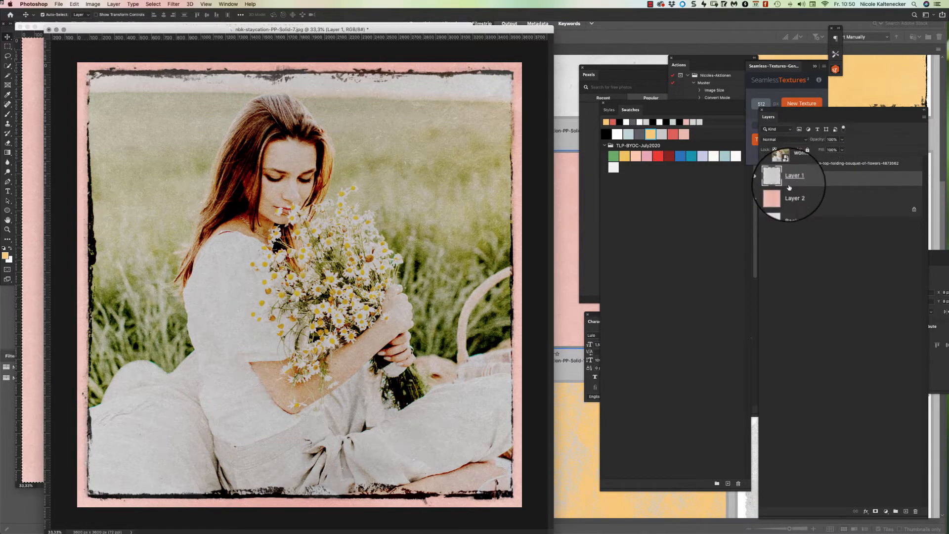
left_click(765, 163)
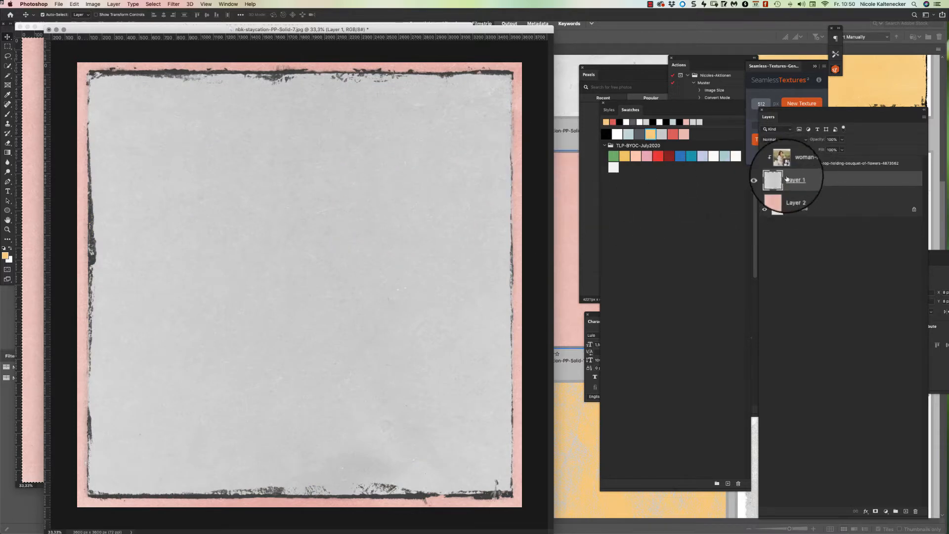
left_click(765, 164)
Try a Levels adjustment on the bouquet photo layer, testing a white point of 199 and darker midtones, and cancel it.
left_click(816, 164)
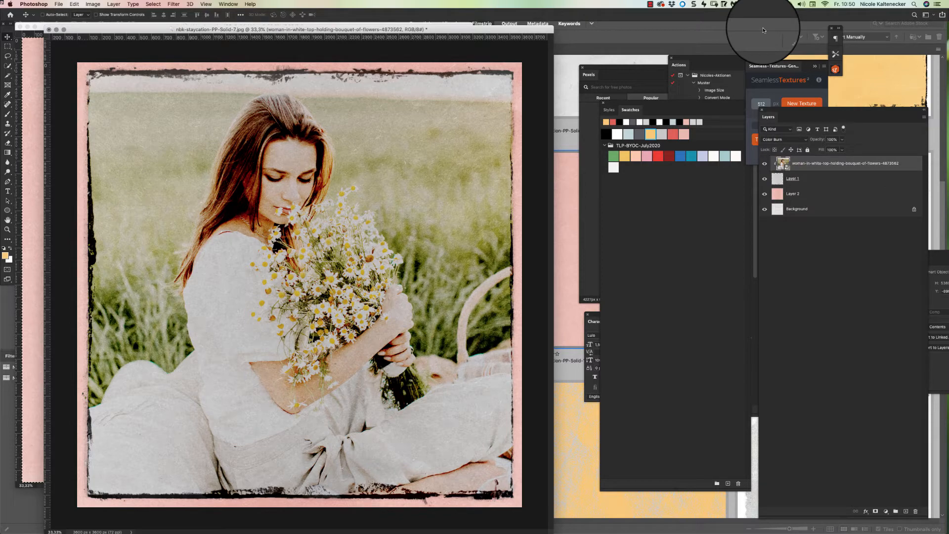
key("super+l")
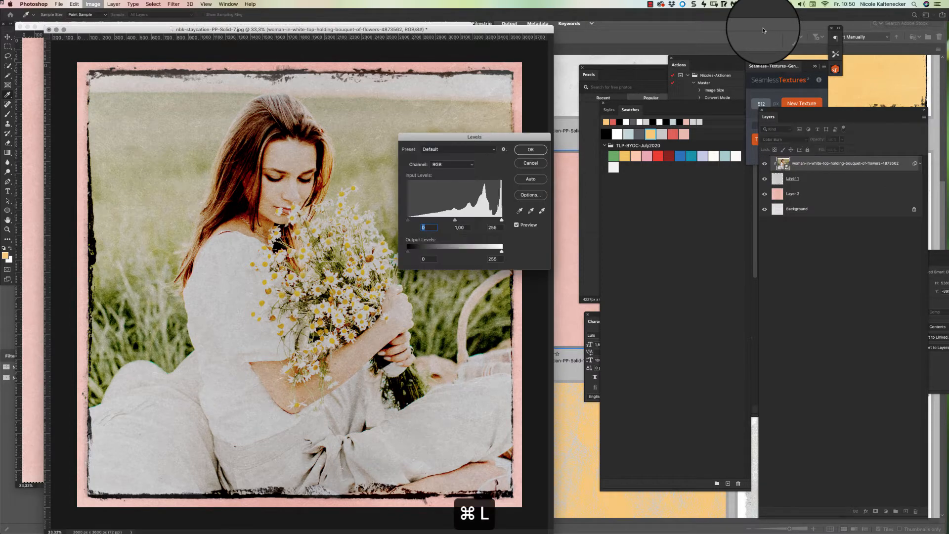
left_click_drag(512, 137, 644, 267)
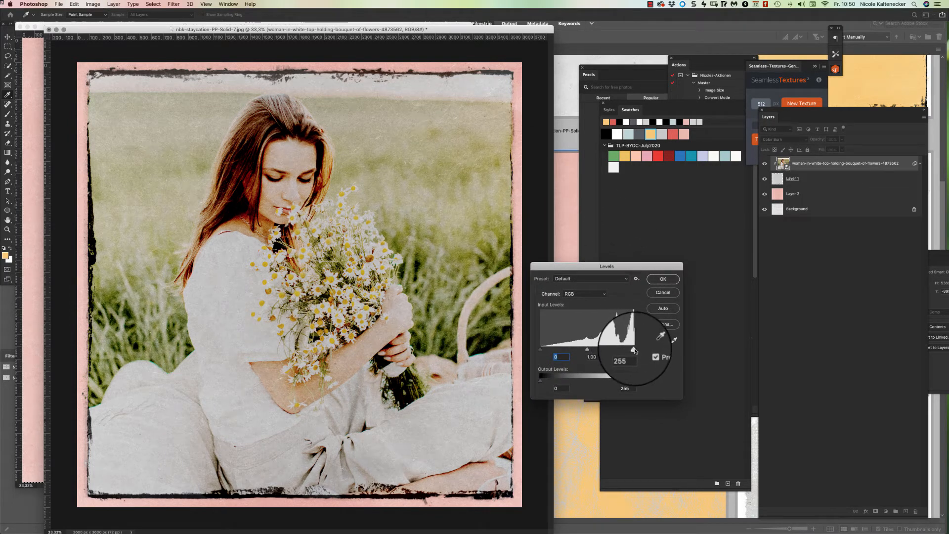
left_click_drag(615, 352, 614, 352)
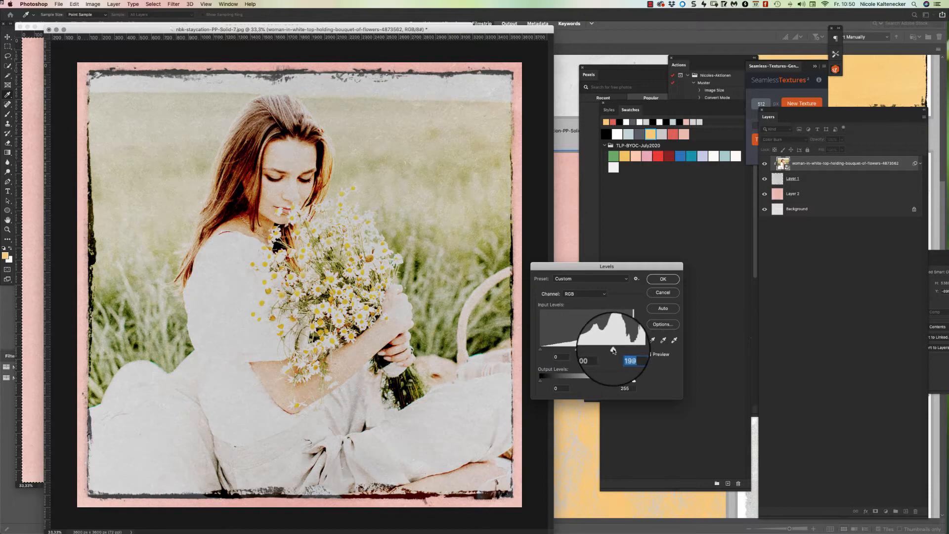
mouse_move(613, 351)
left_mouse_down()
mouse_move(633, 350)
mouse_move(603, 352)
left_mouse_up()
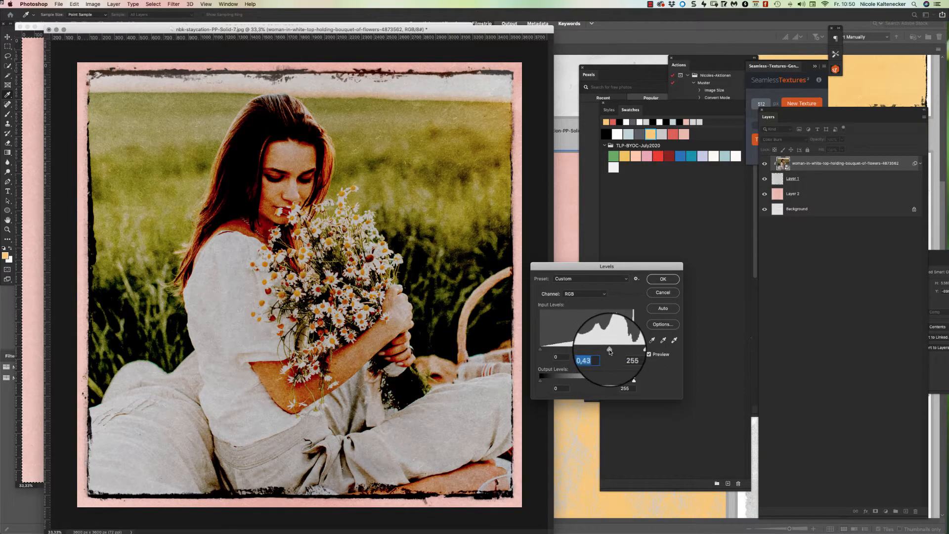
left_click_drag(610, 350, 608, 350)
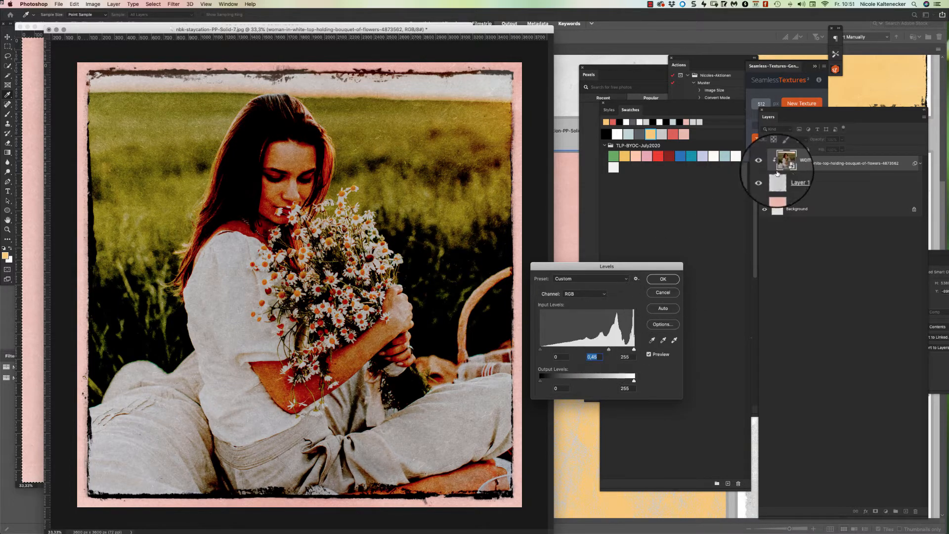
left_click(663, 292)
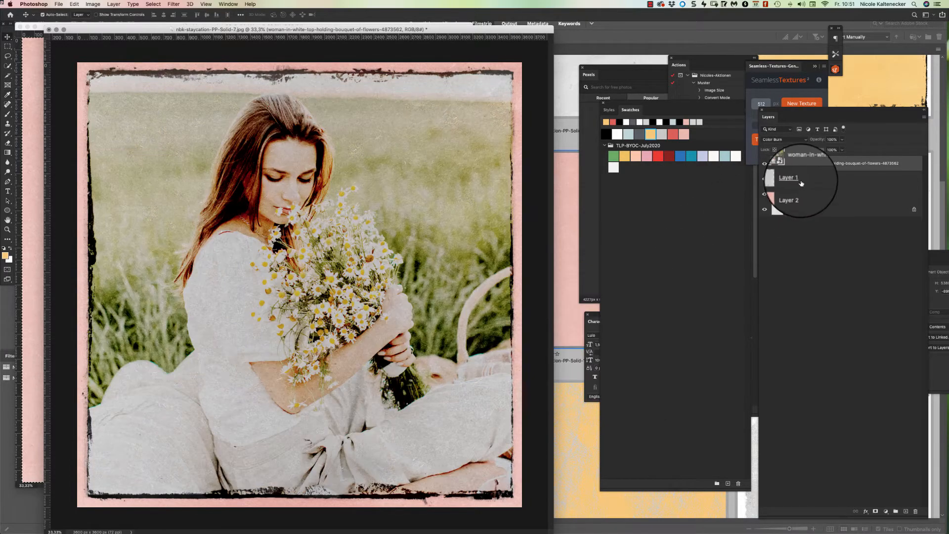
Try darkening the gray paper on Layer 1 with Levels, testing midtones of 0.51 and a white point of 220.
left_click(809, 179)
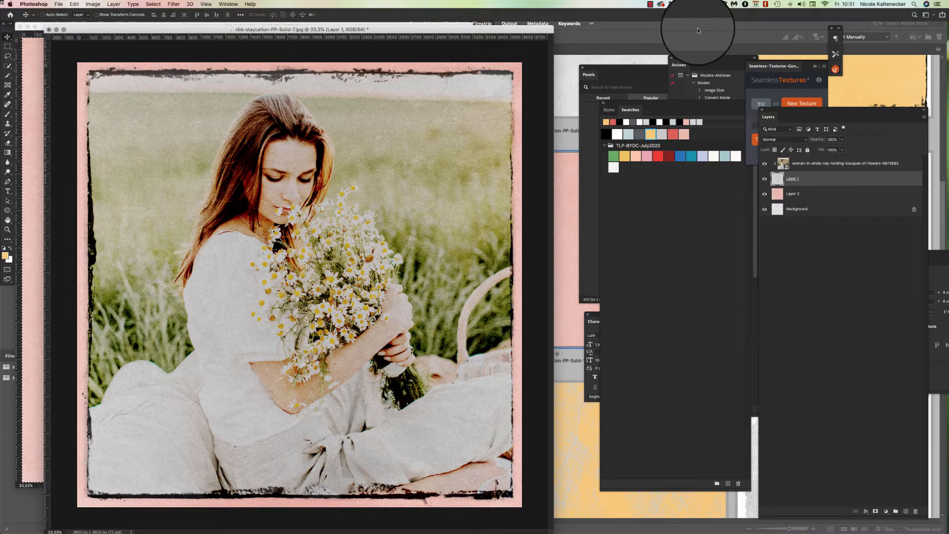
left_click_drag(456, 318, 635, 278)
left_click_drag(579, 354, 590, 355)
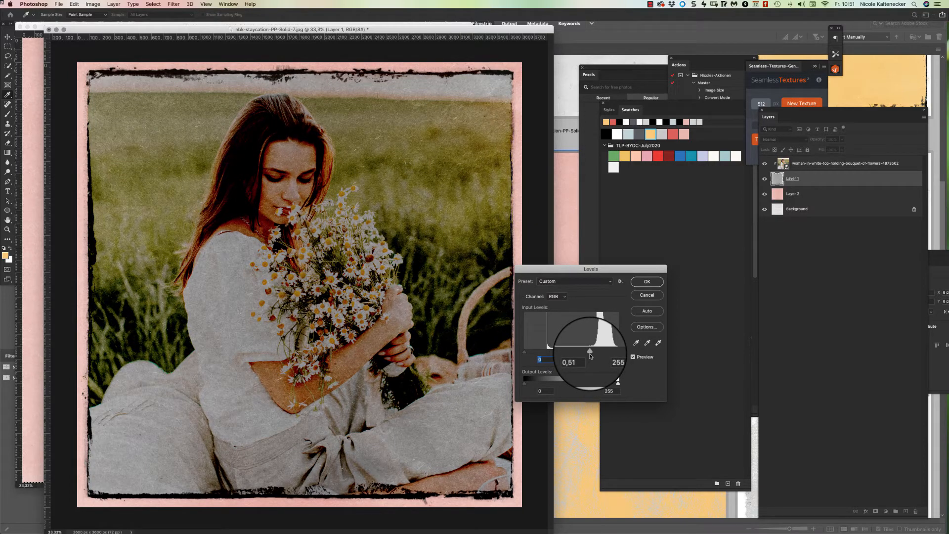
mouse_move(590, 355)
left_mouse_down()
mouse_move(573, 355)
mouse_move(616, 354)
mouse_move(573, 354)
mouse_move(604, 352)
left_mouse_up()
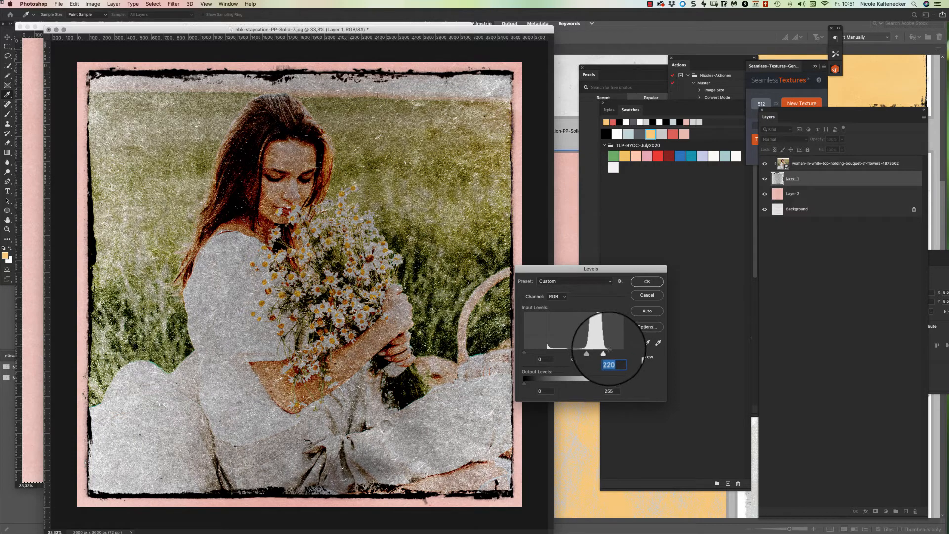
left_click(647, 282)
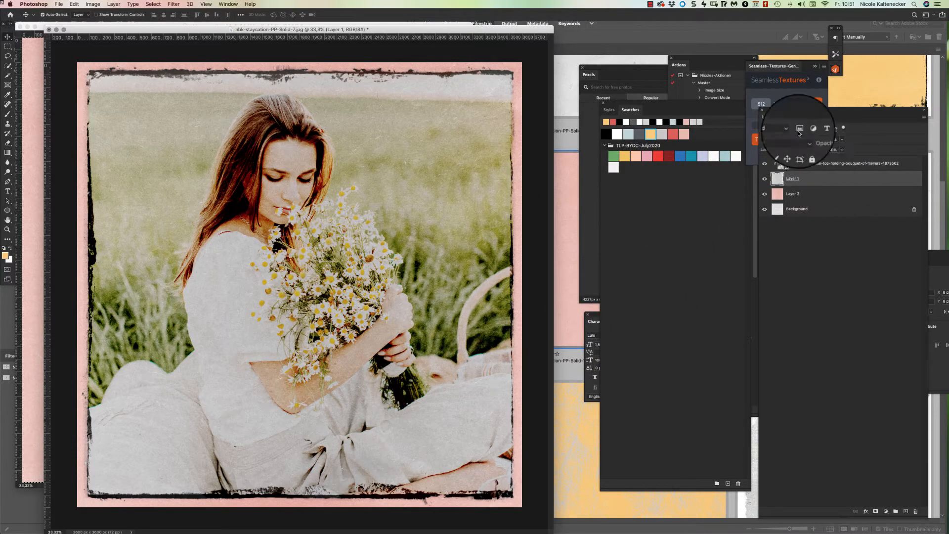
Close the pink solid paper document behind the photo composition and switch to Adobe Bridge.
left_click_drag(482, 28, 521, 27)
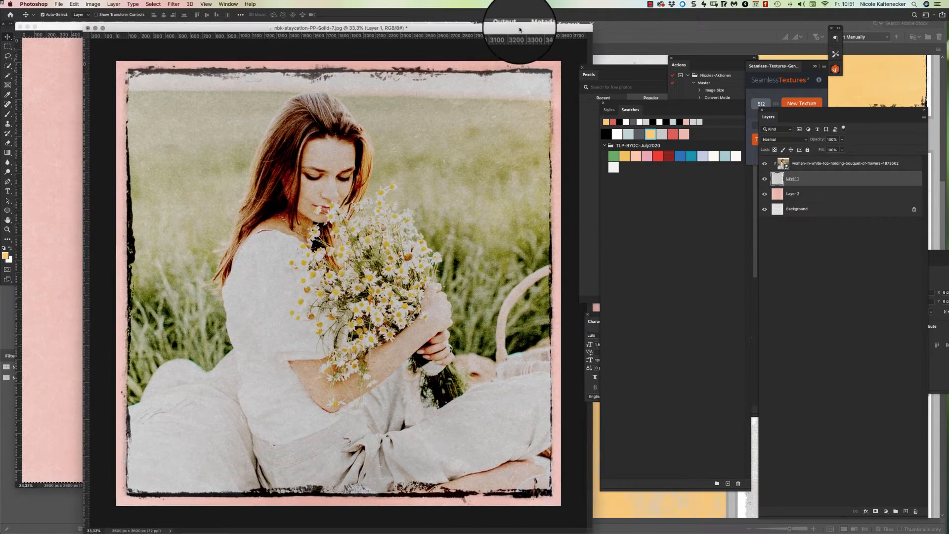
left_click(34, 237)
key("super+w")
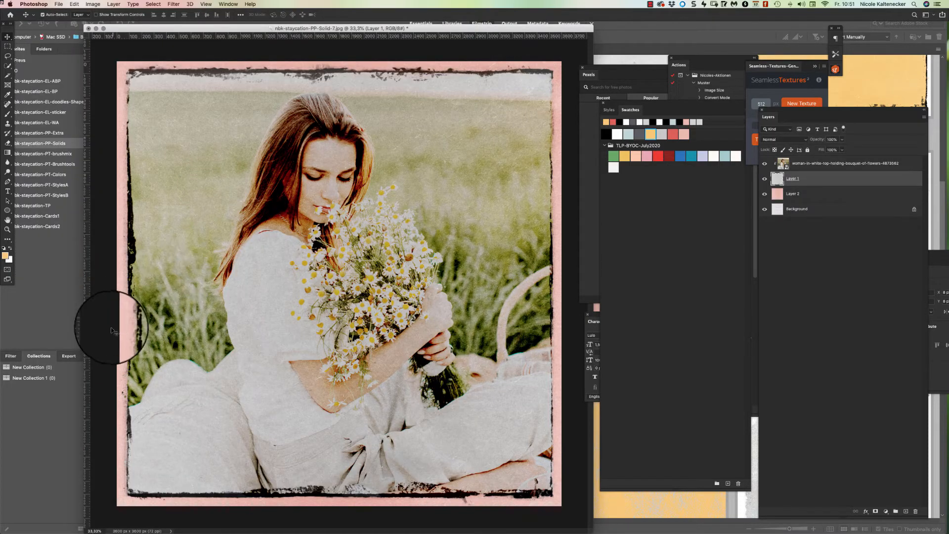
key("super+minus")
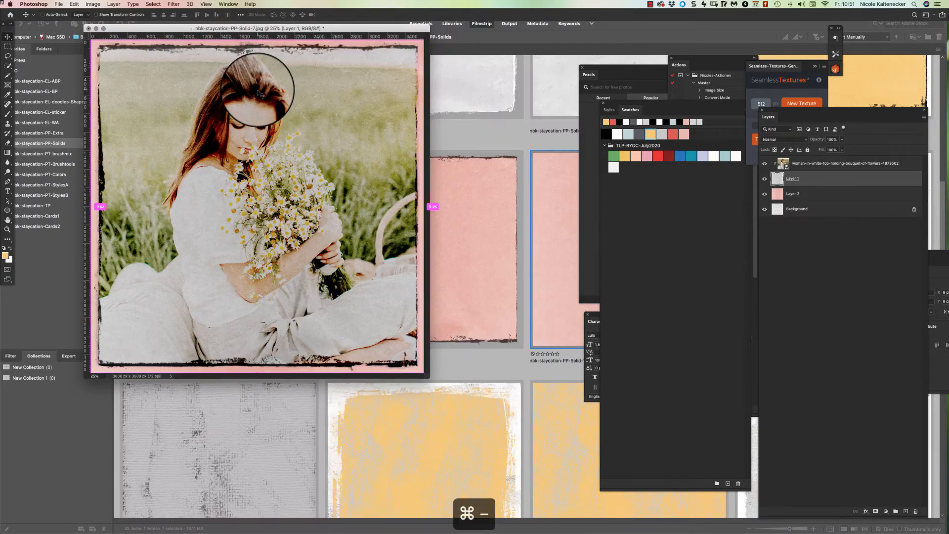
key("super+minus")
left_click(381, 246)
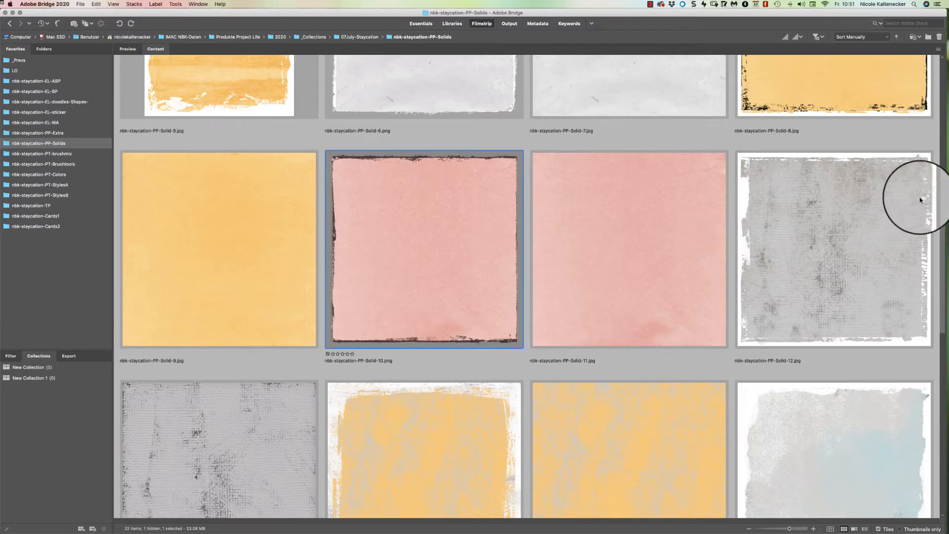
Browse the remaining papers in the nbk-staycation-PP-Solids folder, examining their textures, edges and colors.
scroll(920, 197, "down", 3)
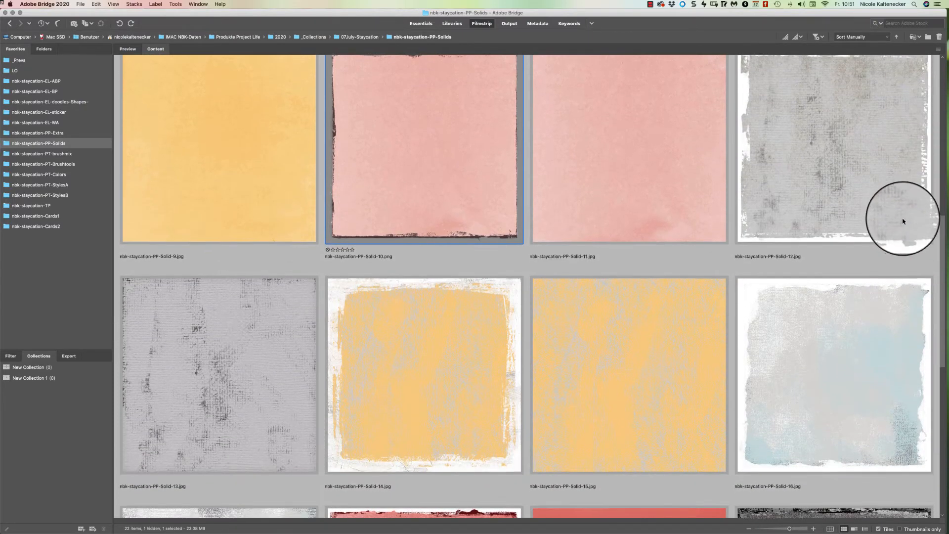
scroll(901, 225, "down", 2)
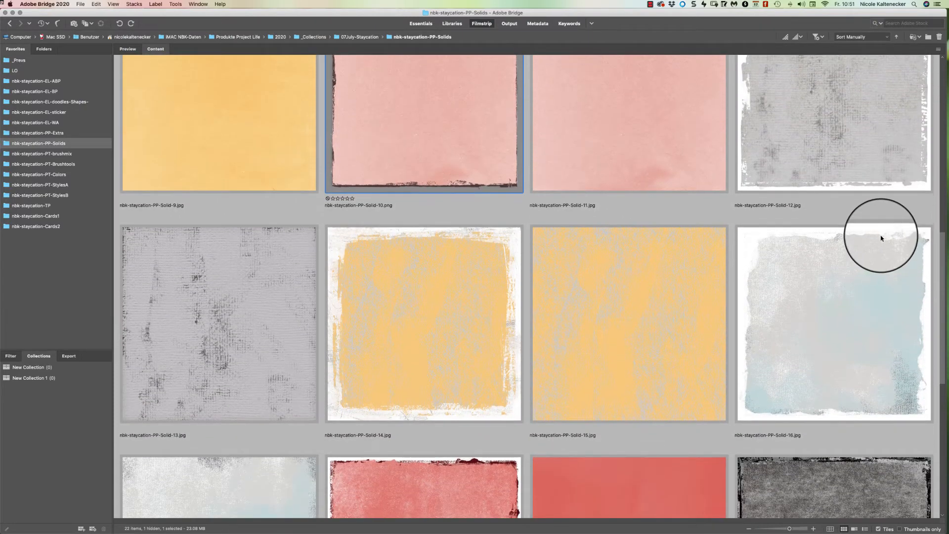
scroll(881, 244, "down", 1)
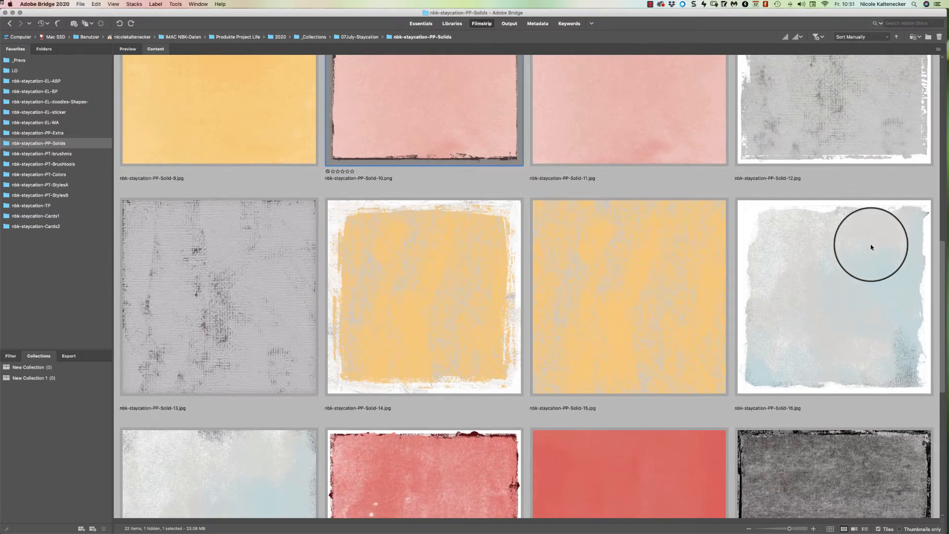
scroll(870, 251, "down", 1)
scroll(867, 257, "down", 1)
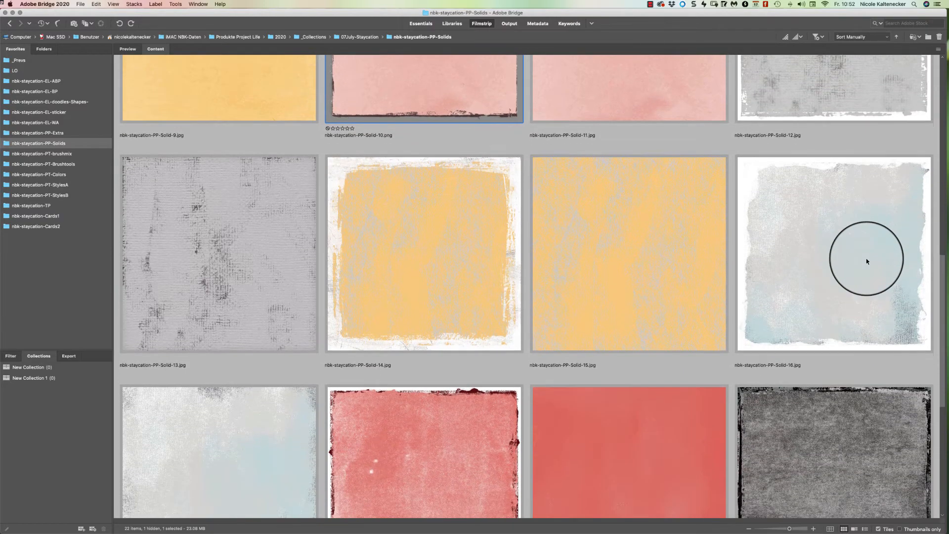
scroll(858, 267, "down", 2)
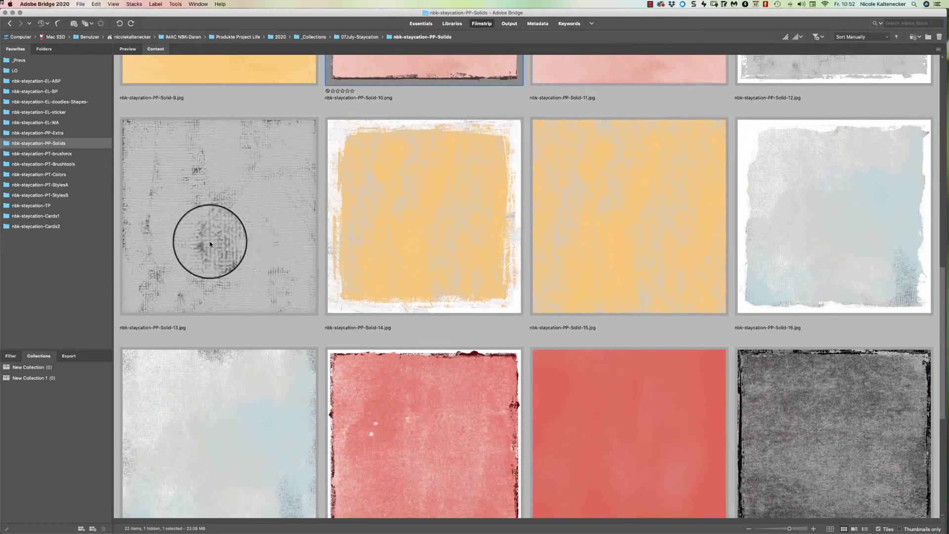
left_click(244, 237)
left_click_drag(942, 321, 915, 355)
left_click(741, 348)
Preview nbk-staycation-PP-Solid-18.jpg at full screen and return to the first papers of the solids folder.
left_click(440, 364)
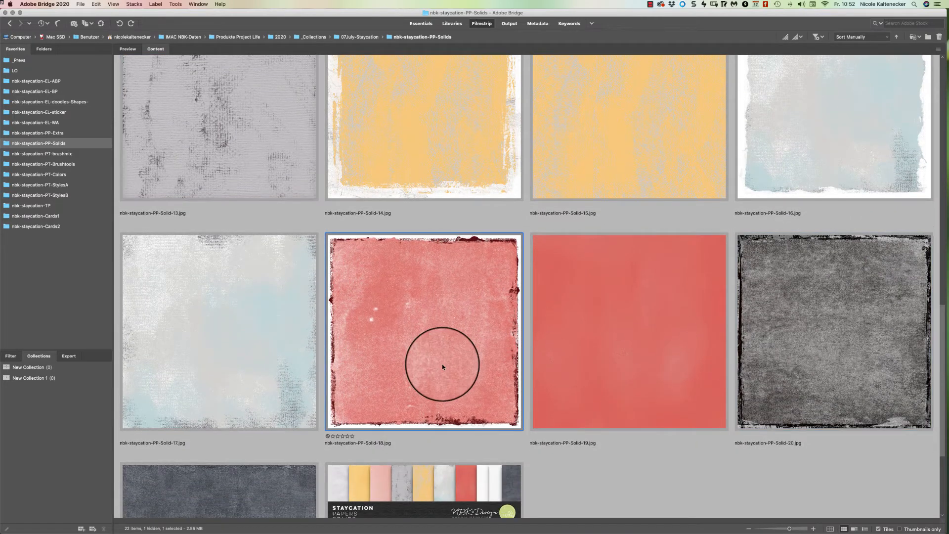
key("space")
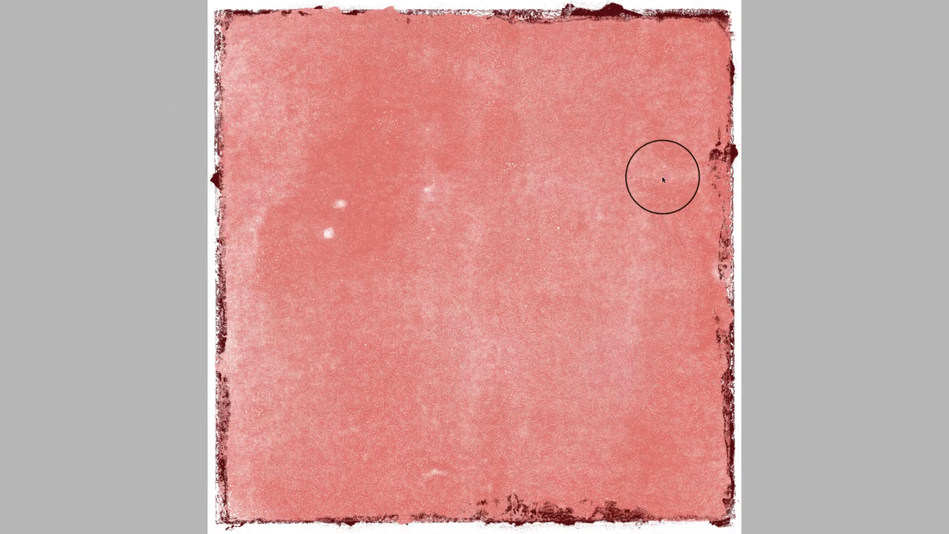
key("space")
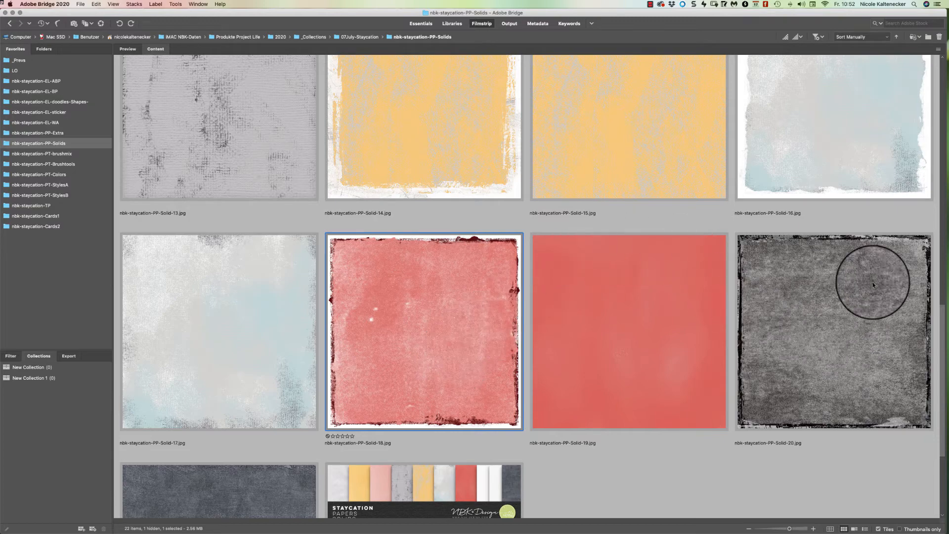
scroll(943, 307, "up", 1)
left_click_drag(942, 307, 933, 50)
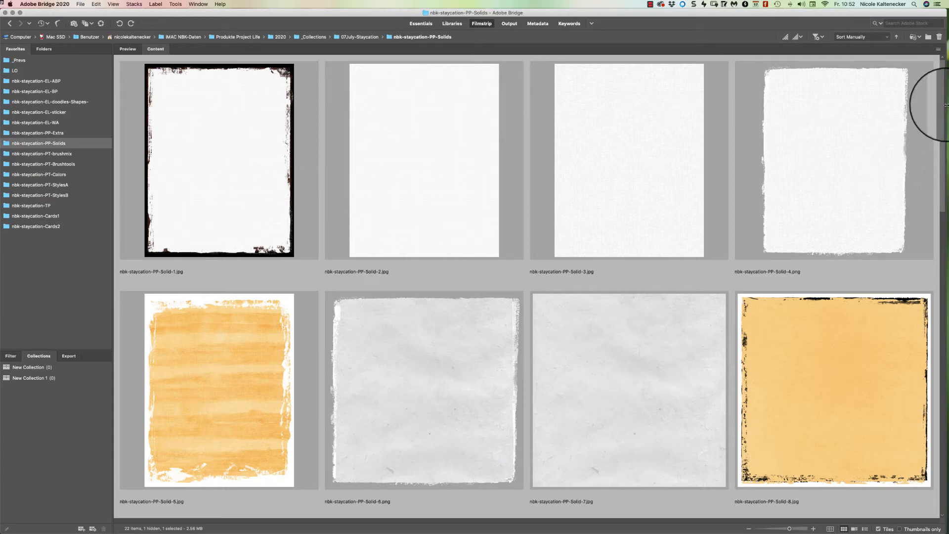
left_click_drag(941, 114, 933, 55)
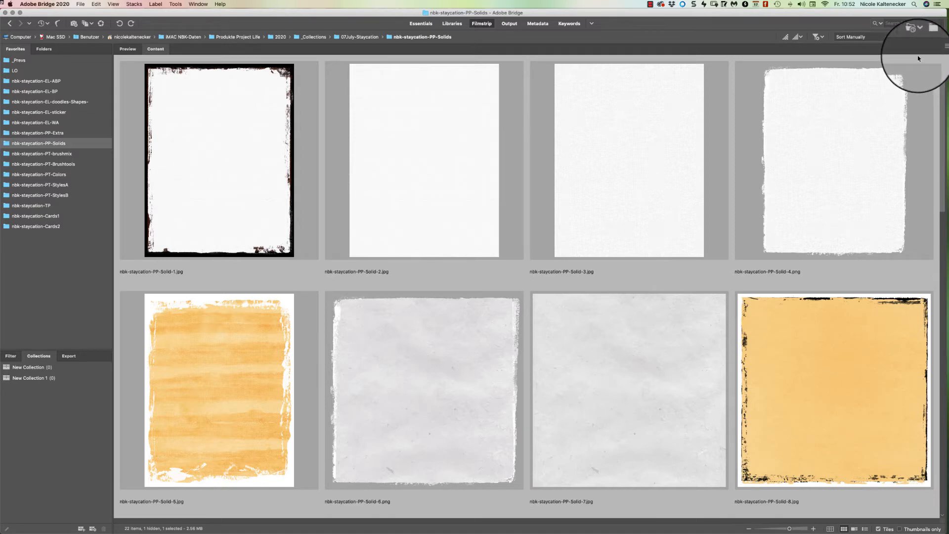
Browse the nbk-staycation-PT-brushmix folder and open a brush mix from the row starting with nbk-staycation-PT-brushmix-9.png in Photoshop.
left_click(74, 156)
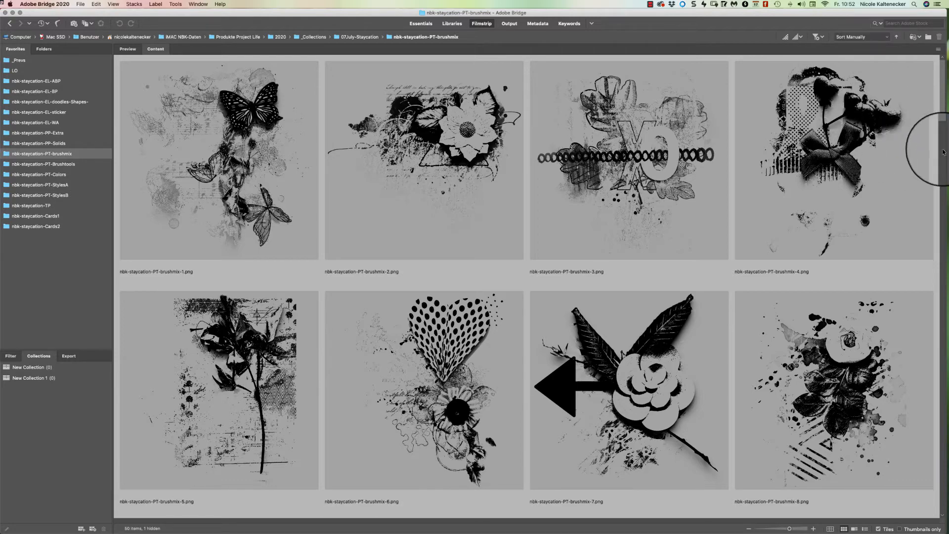
mouse_move(943, 115)
left_mouse_down()
mouse_move(902, 182)
mouse_move(912, 134)
mouse_move(932, 153)
mouse_move(878, 161)
left_mouse_up()
left_click(865, 188)
double_click(866, 187)
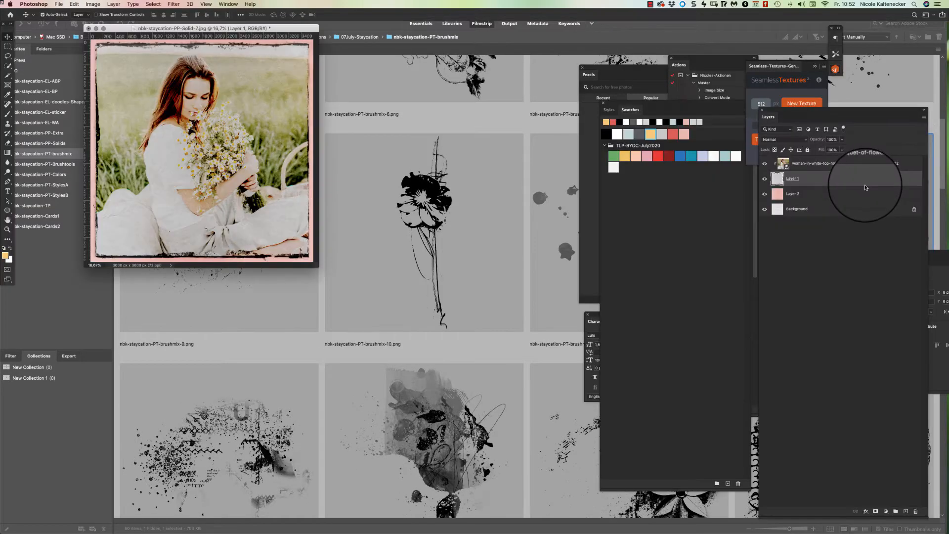
Copy the open ink-stain brush image, close it, and paste it below the photo in the page document, placed along the photo's upper edge.
key("super+a")
key("super+c")
key("super+w")
left_click_drag(312, 268, 572, 393)
key("super+v")
mouse_move(372, 259)
left_mouse_down()
mouse_move(336, 183)
mouse_move(287, 171)
mouse_move(339, 160)
mouse_move(375, 176)
mouse_move(362, 170)
left_mouse_up()
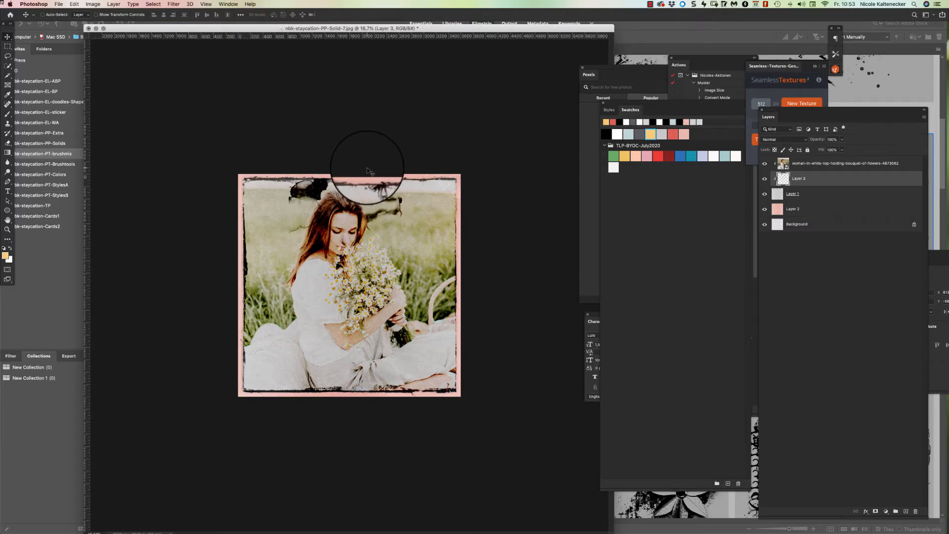
key("super+plus")
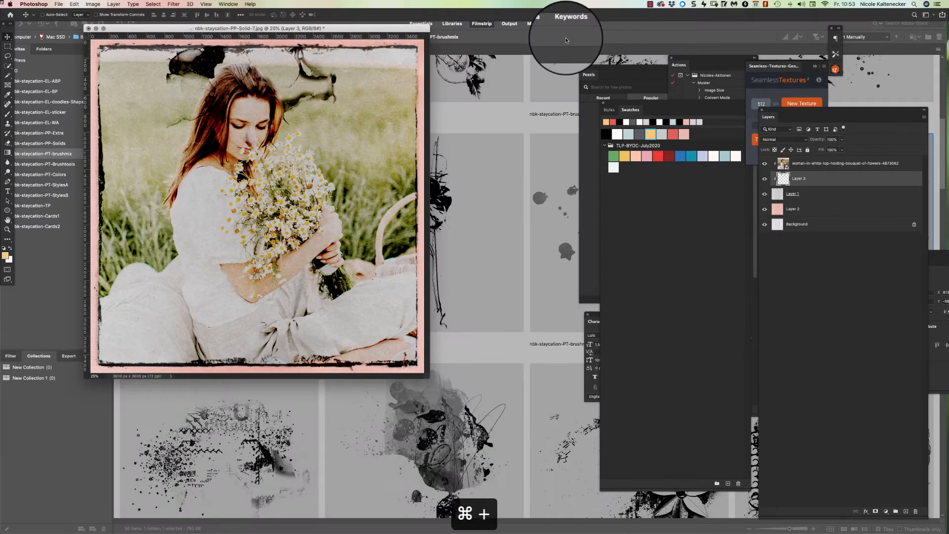
Open the splatter brush image below nbk-staycation-PT-brushmix-9.png from Bridge, copy it into the page document, and place it in the photo's lower-right corner.
left_click(433, 381)
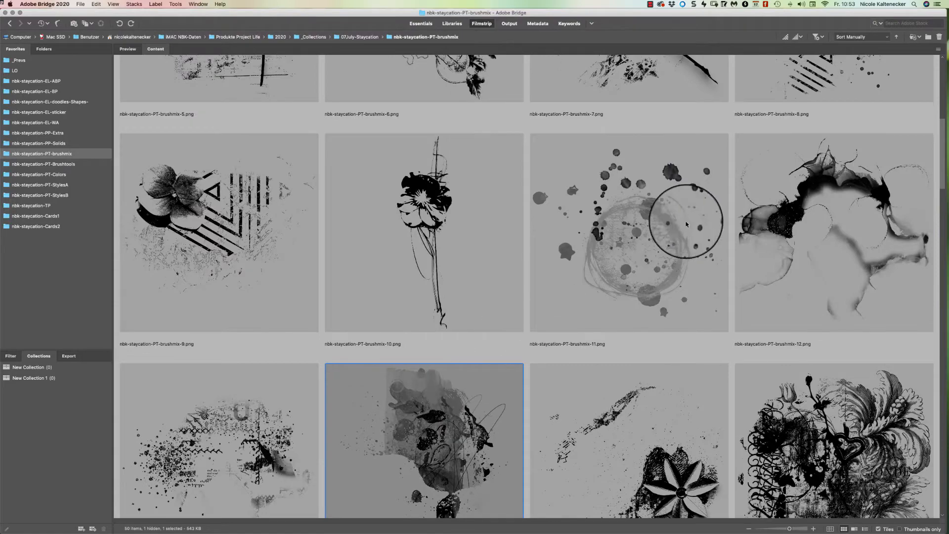
double_click(267, 450)
key("super+a")
key("super+c")
key("super+w")
key("super+v")
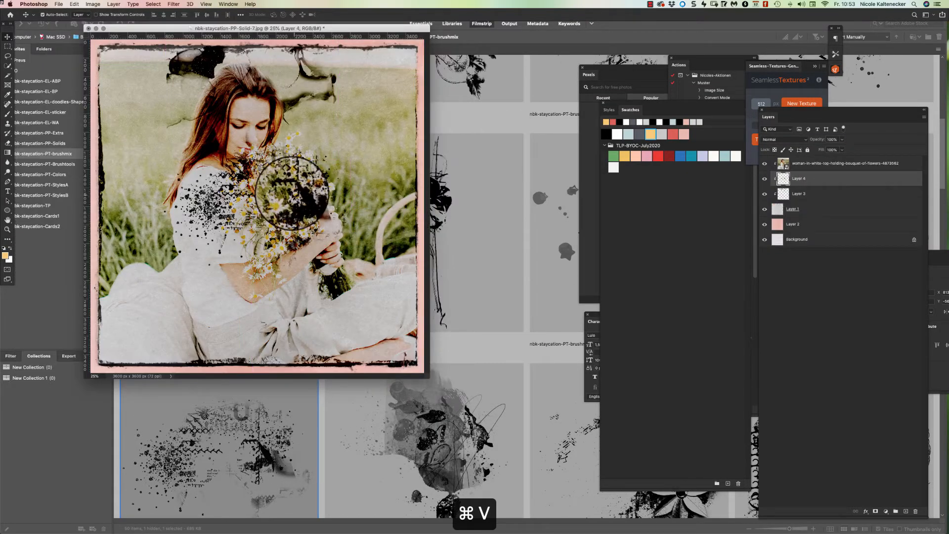
mouse_move(210, 207)
left_mouse_down()
mouse_move(340, 328)
mouse_move(340, 343)
left_mouse_up()
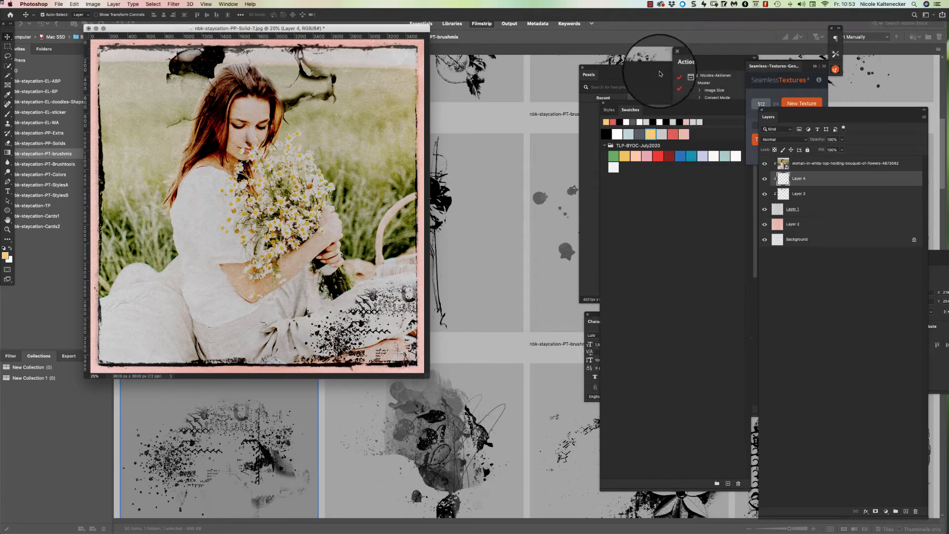
Apply a coral red pattern overlay style from the july style group to the splatter layer.
left_click(605, 112)
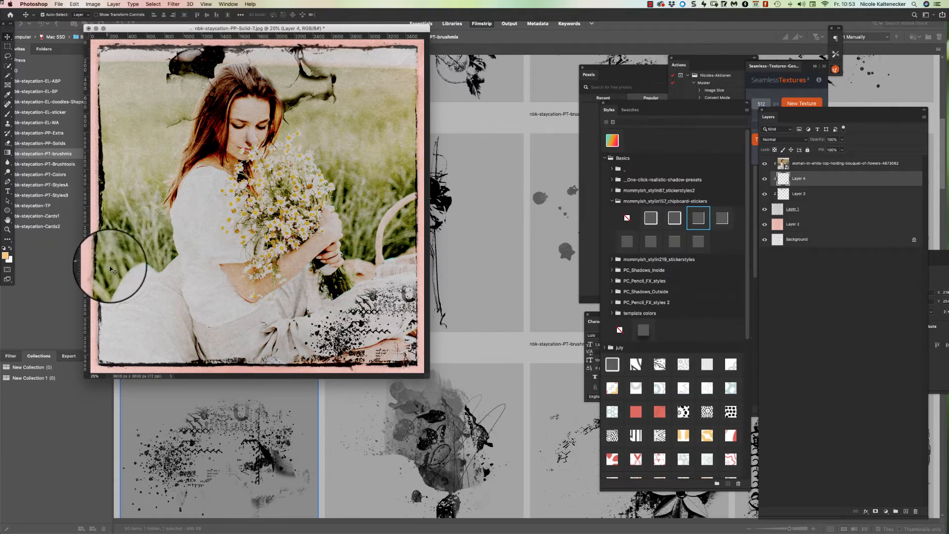
left_click(612, 202)
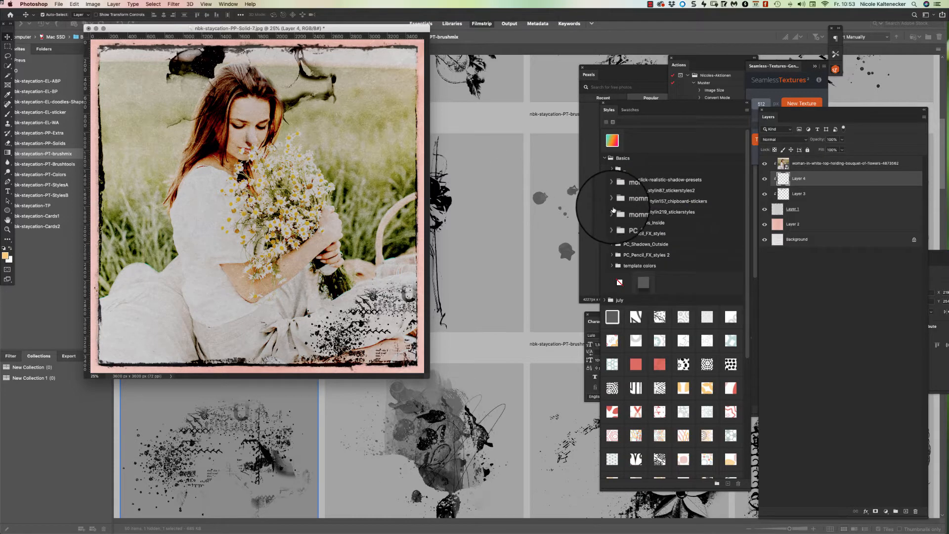
left_click(637, 366)
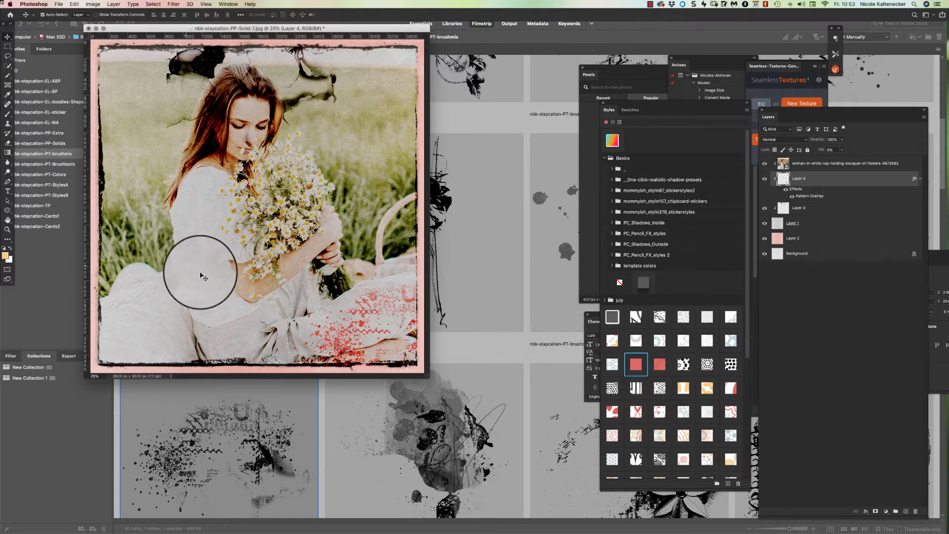
Load nbk-staycation-color.asl from Bridge's nbk-staycation-PT-Colors folder into Photoshop and expand the nbk-staycation-color style group.
left_click(71, 258)
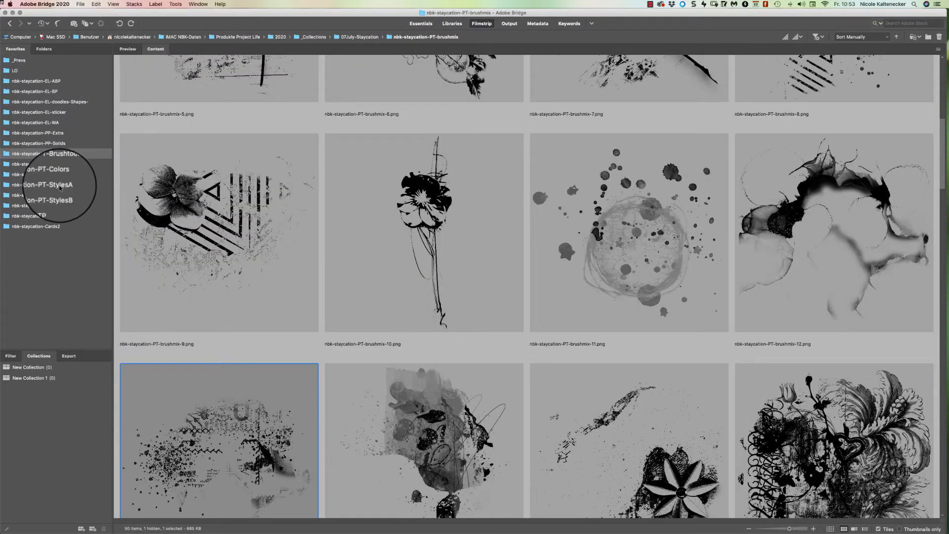
left_click(49, 175)
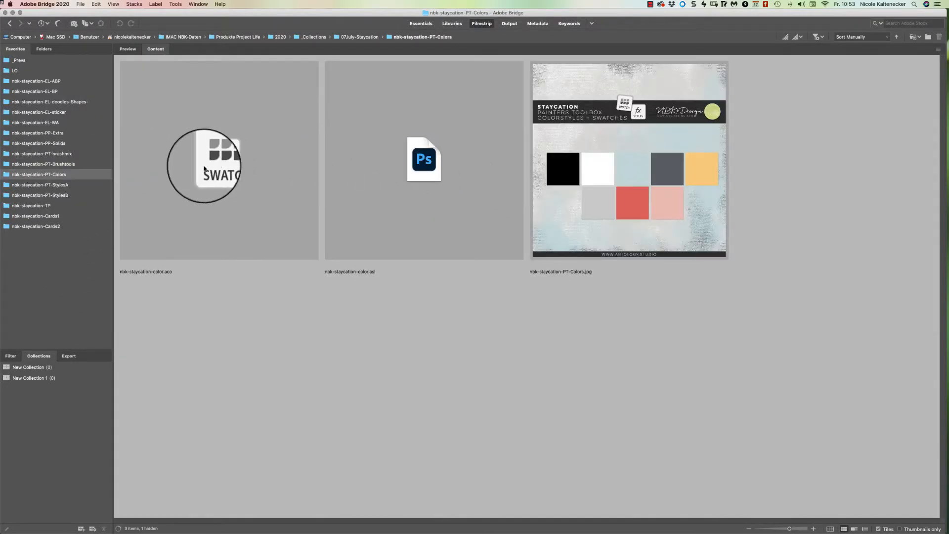
right_click(429, 145)
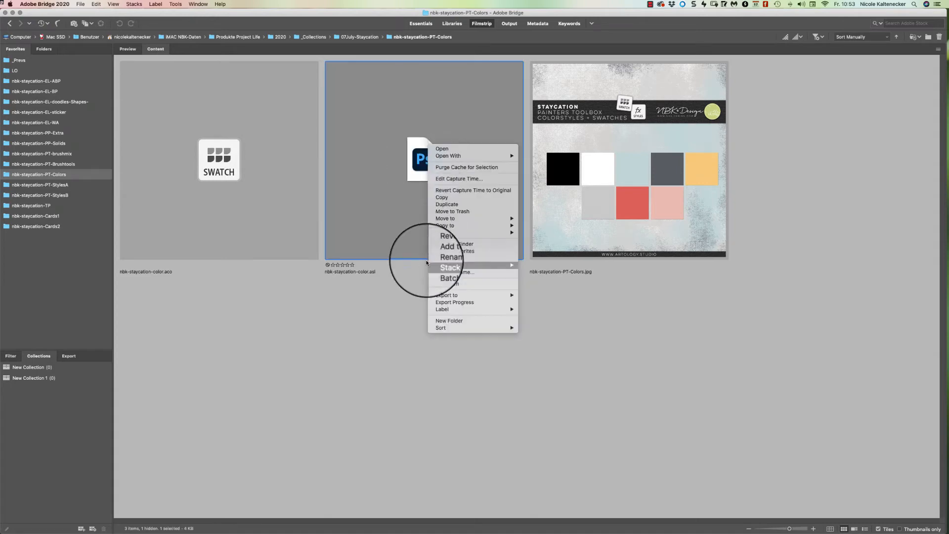
left_click(355, 155)
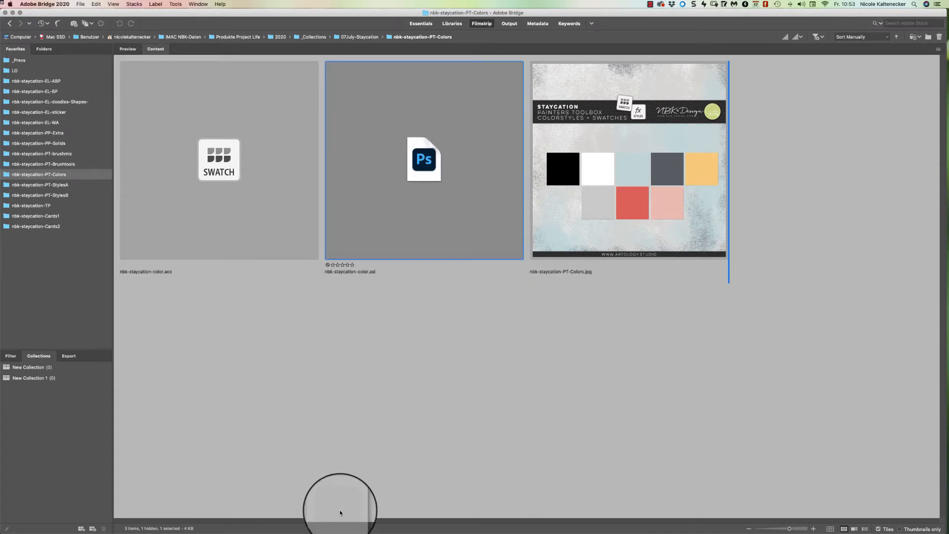
mouse_move(332, 525)
left_click(325, 527)
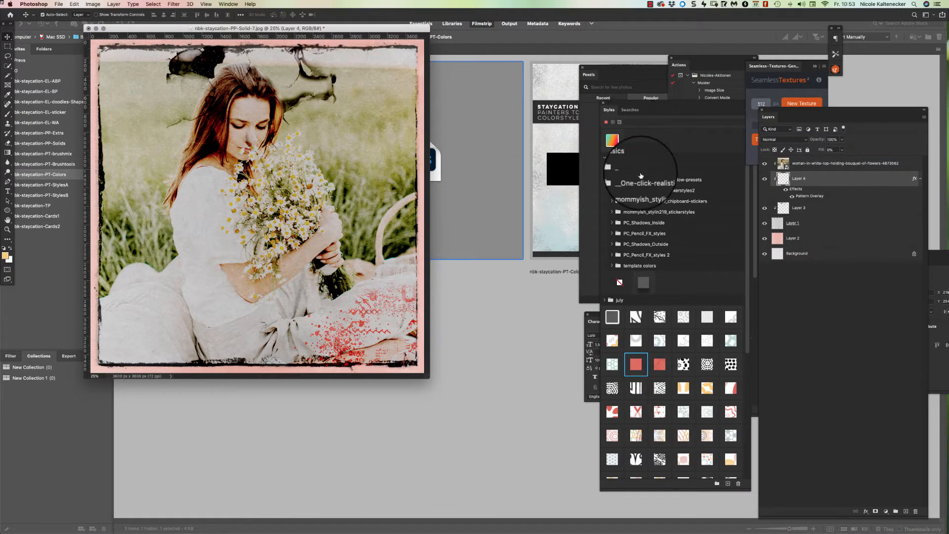
scroll(726, 376, "down", 8)
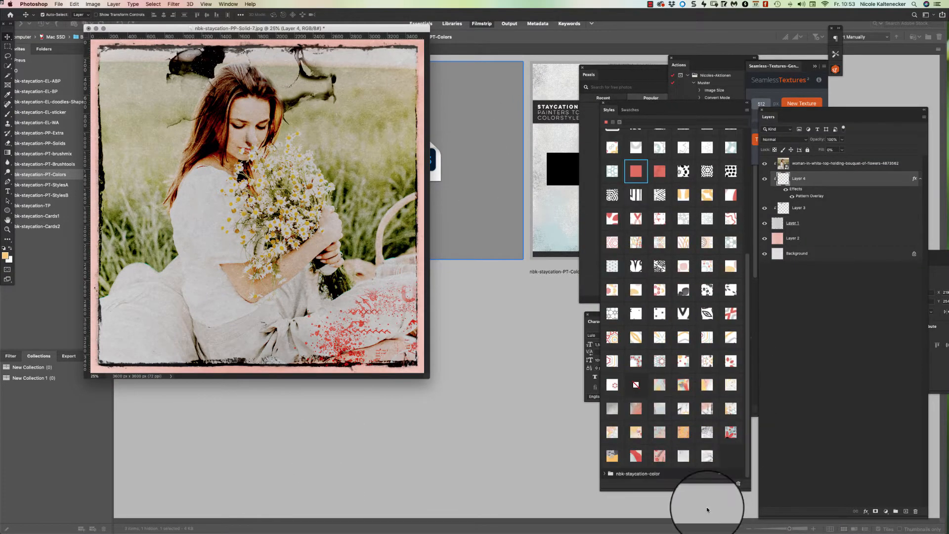
left_click(606, 474)
scroll(732, 455, "down", 2)
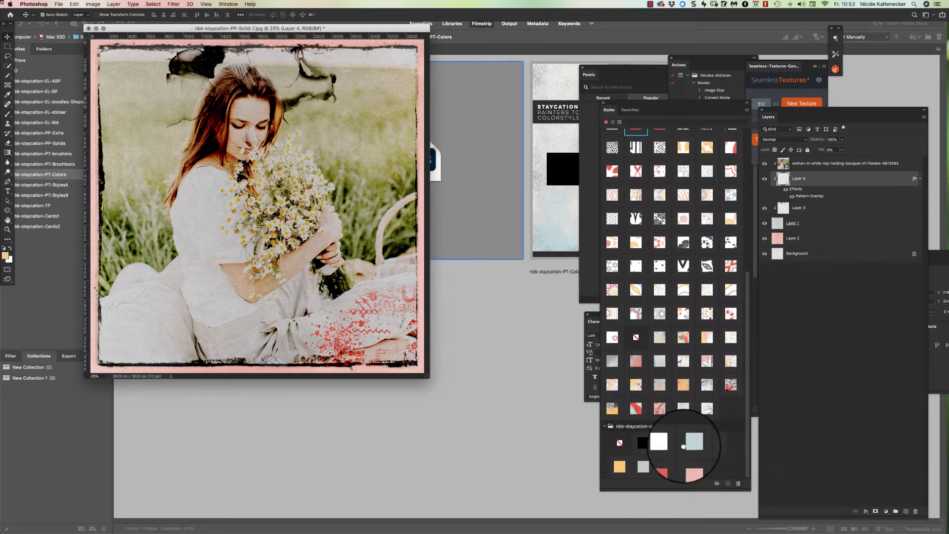
Try several nbk-staycation-color styles on the splatter layer, including light blue, dark grey, light grey and coral red, and finish with pink.
left_click(668, 443)
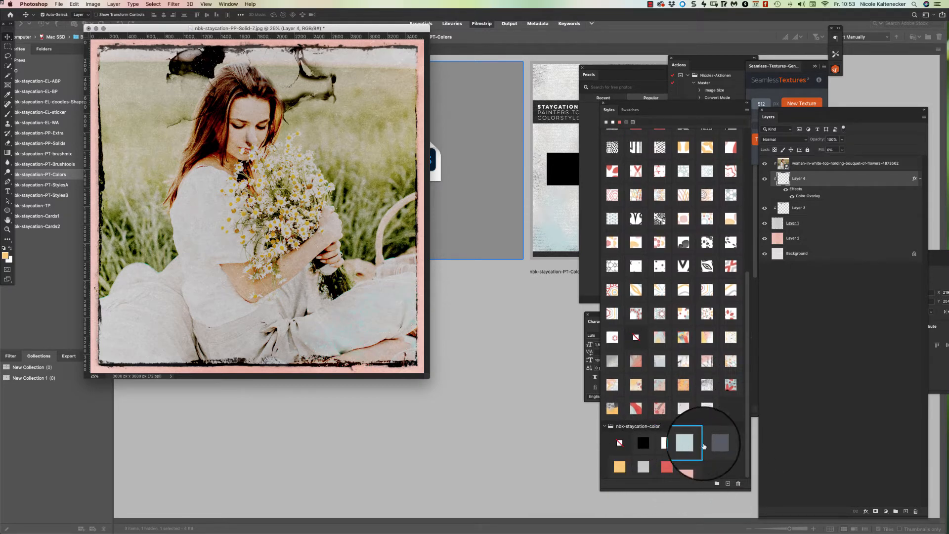
left_click(717, 446)
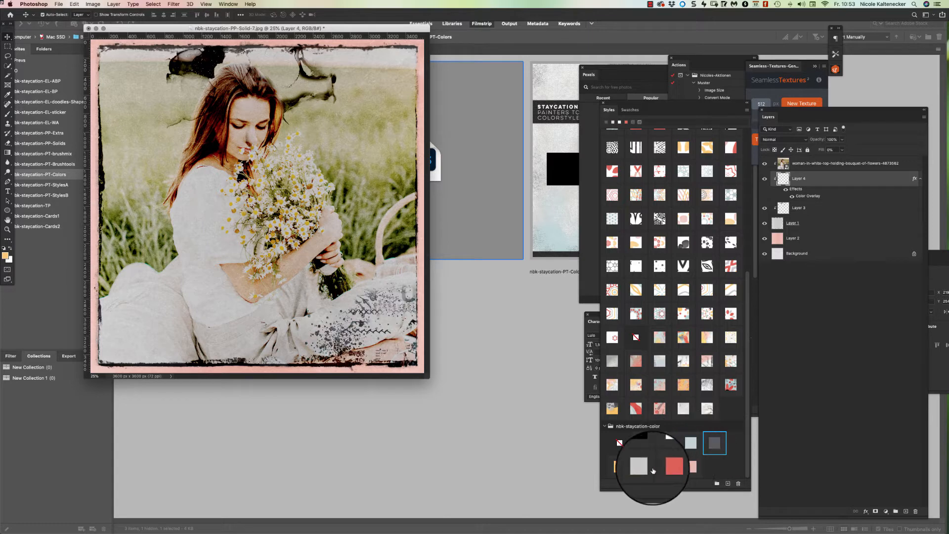
left_click(628, 468)
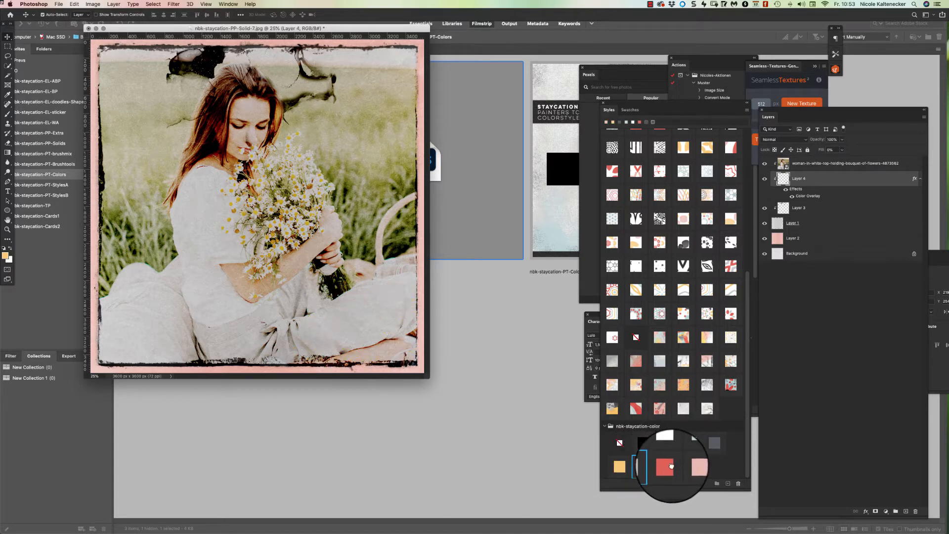
left_click(667, 466)
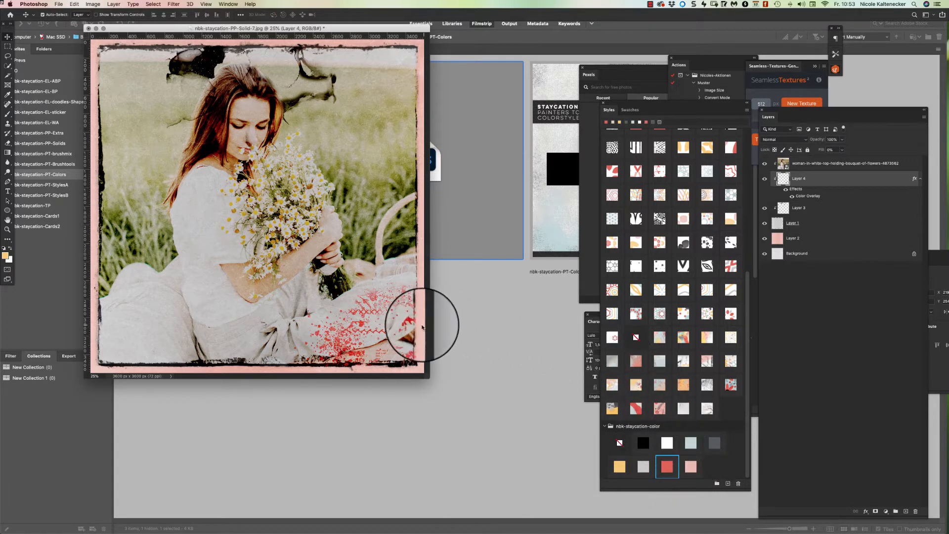
left_click(691, 467)
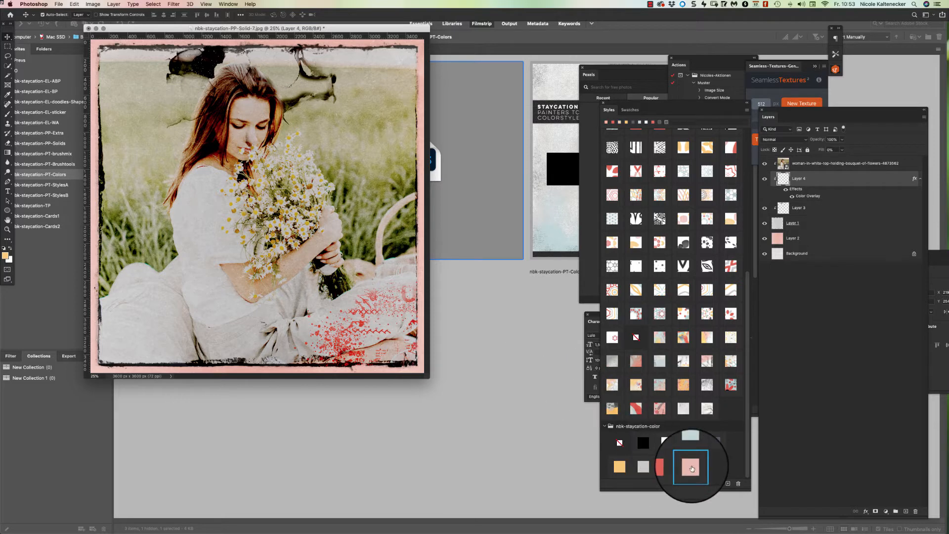
Change the splatter layer's Color Overlay to an olive green sampled from the grass in the photo.
double_click(809, 197)
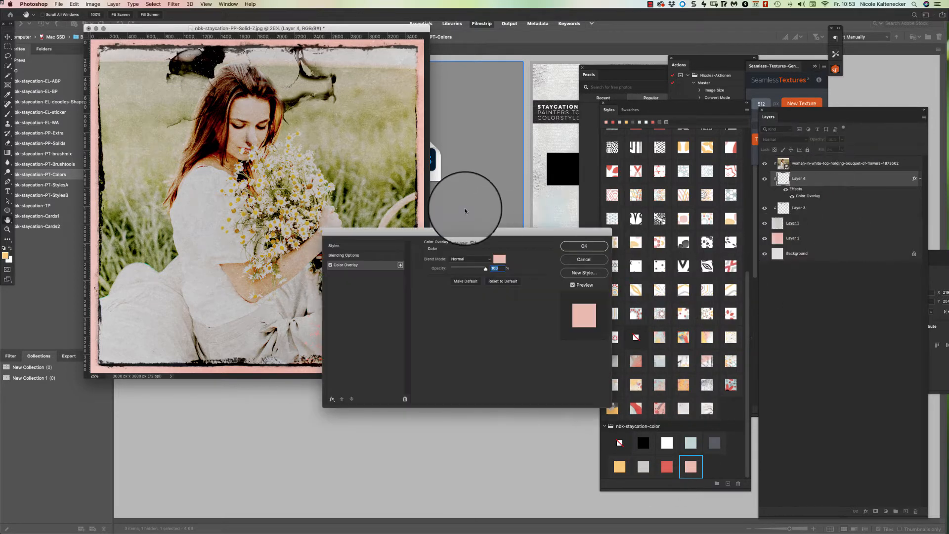
left_click_drag(509, 231, 467, 341)
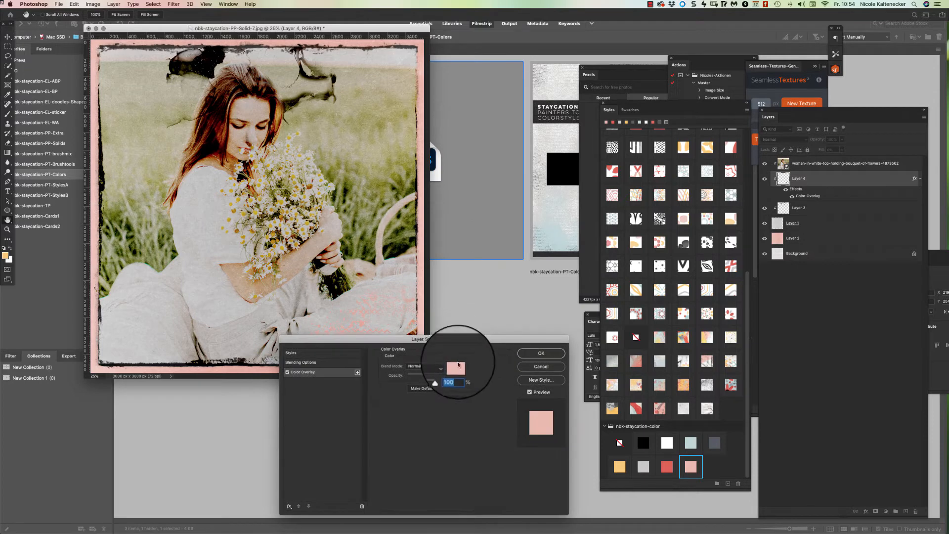
left_click(455, 366)
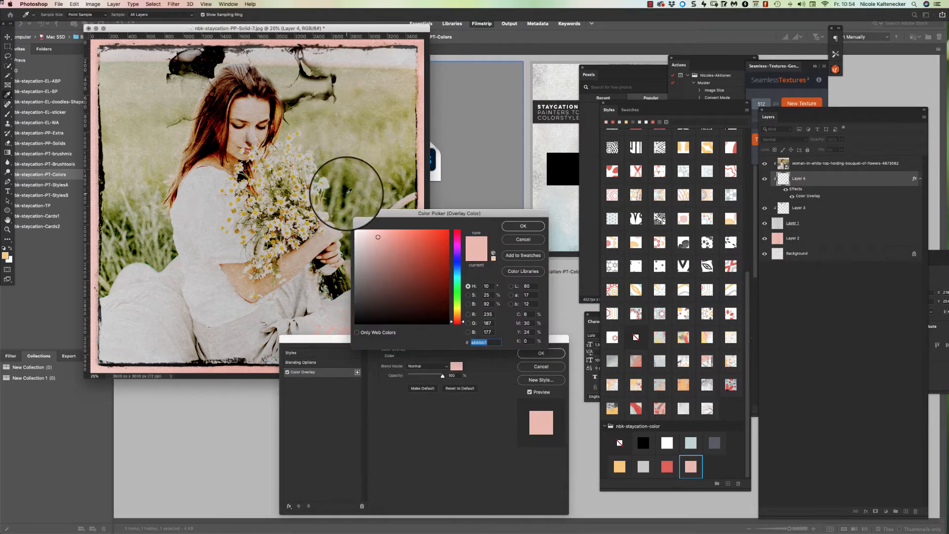
left_click_drag(348, 187, 485, 202)
left_click(520, 226)
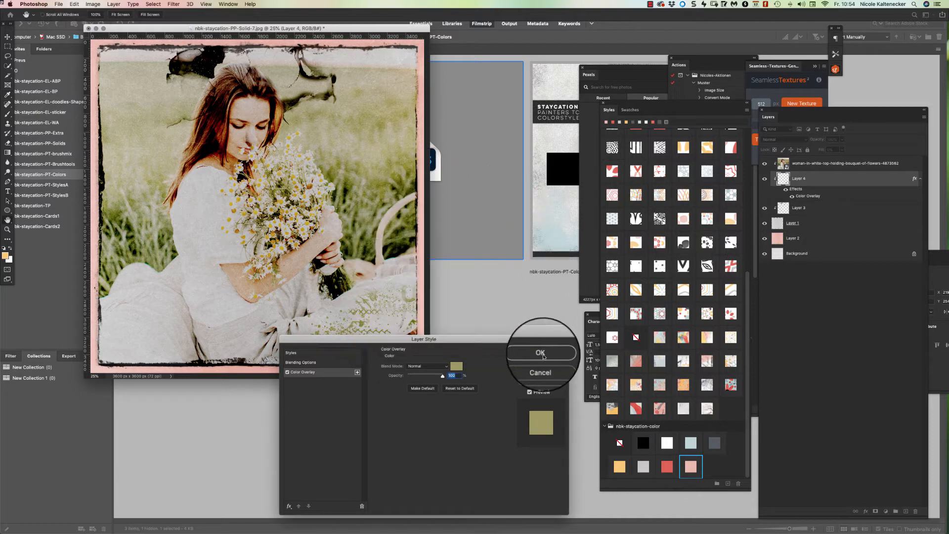
left_click(542, 353)
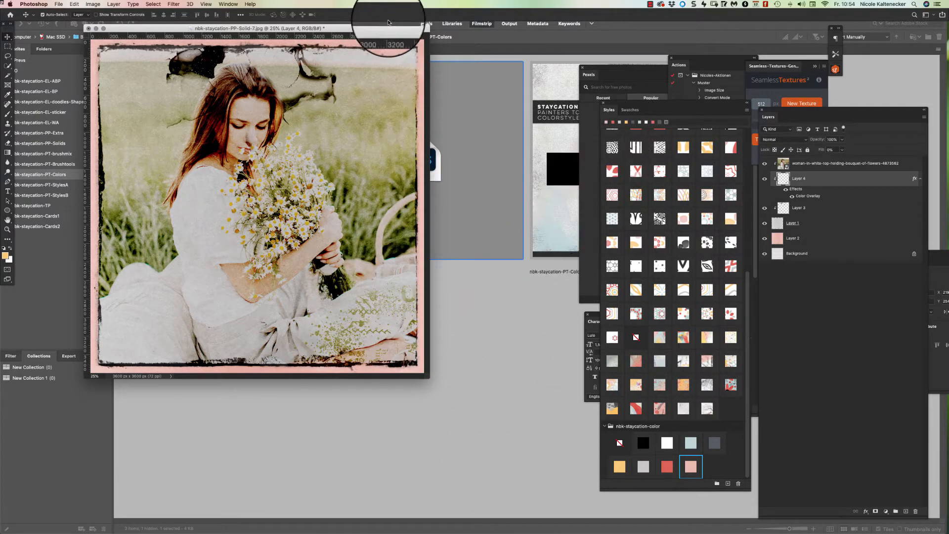
Save the splatter layer's olive overlay as a new style named green, including layer effects and blending options.
left_click_drag(385, 29, 440, 68)
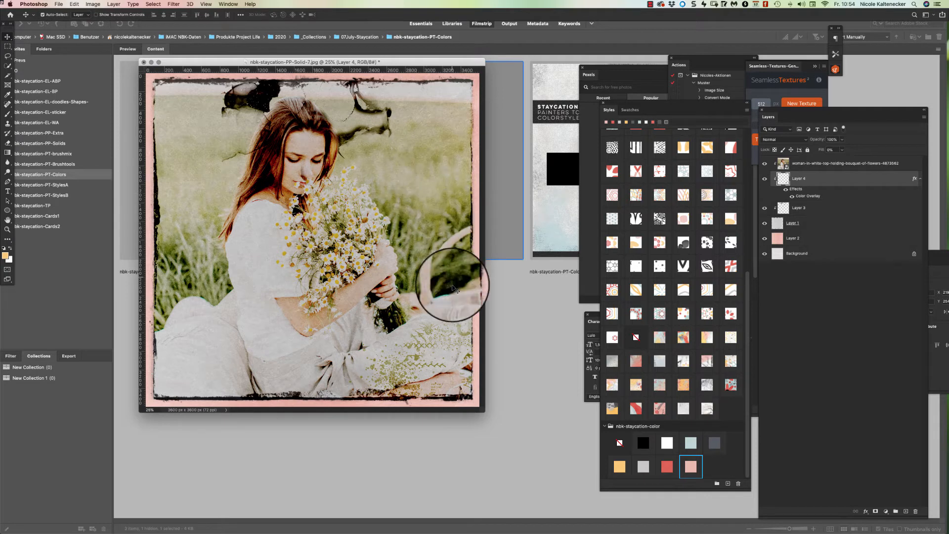
left_click_drag(482, 412, 514, 448)
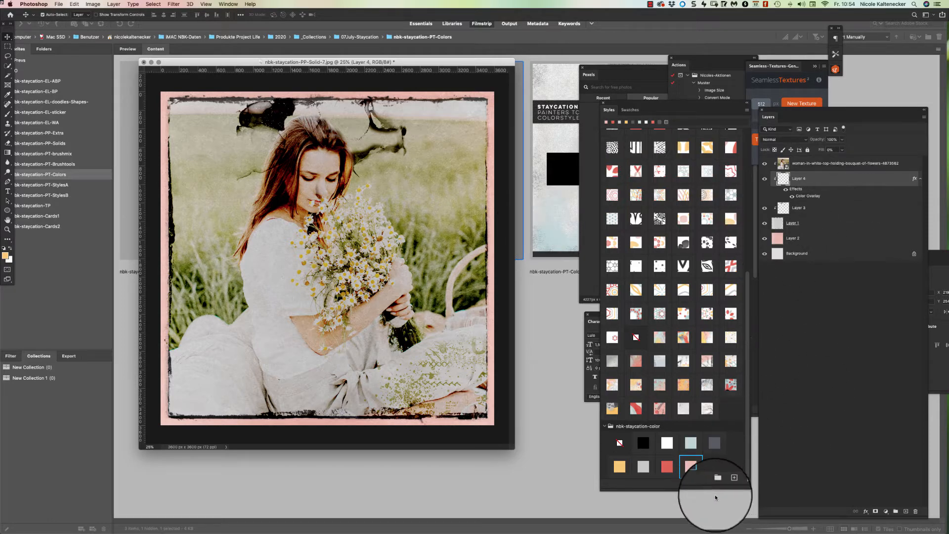
left_click(728, 485)
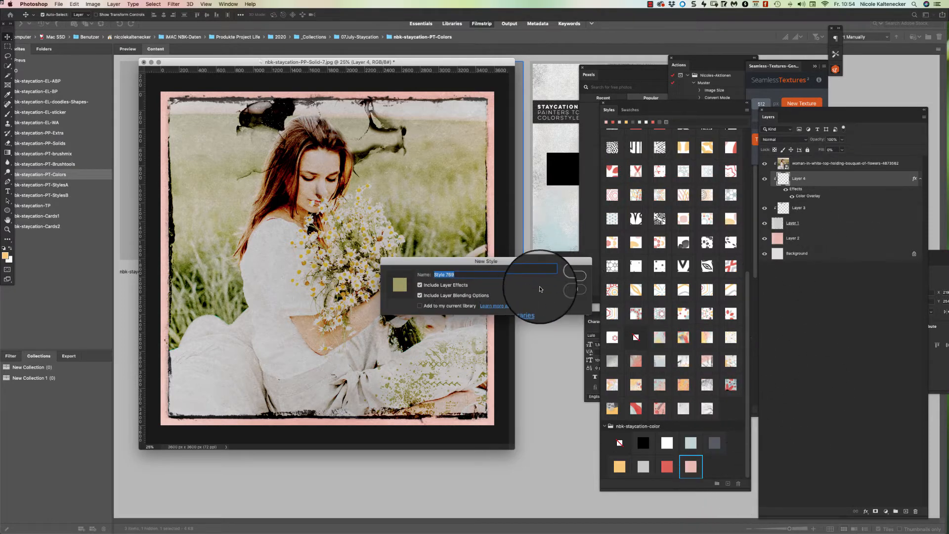
type("green")
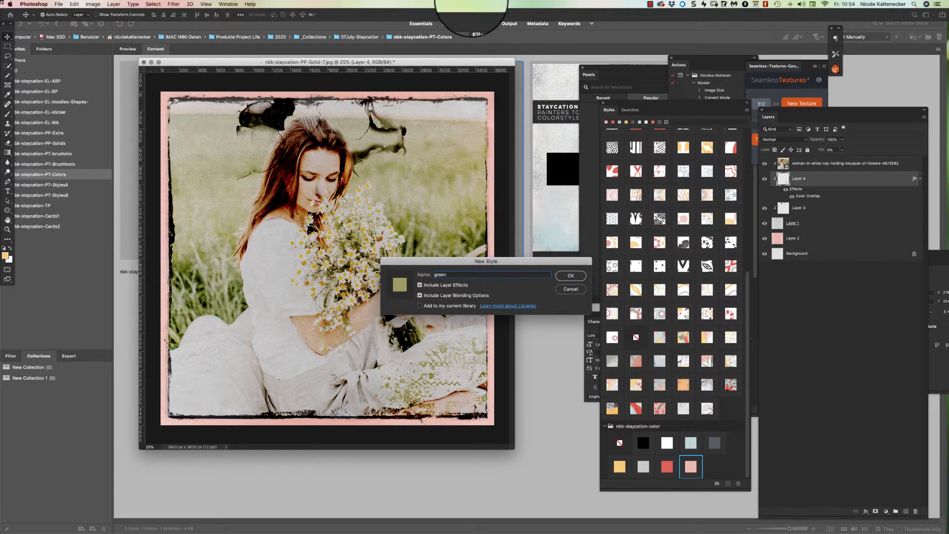
key("Return")
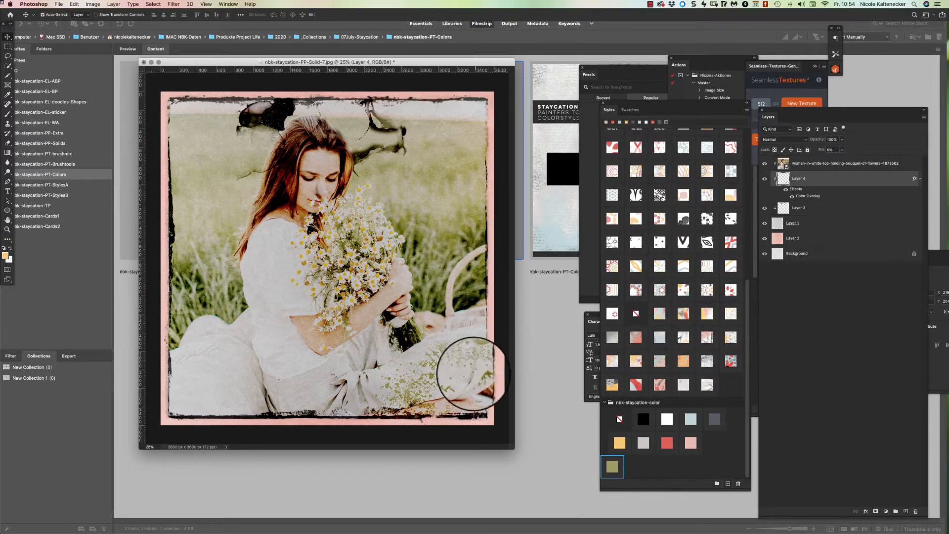
Open nbk-staycation-PT-brushmix-34.png from Bridge's brushmix folder and copy its text brush artwork into the photo's upper-right corner.
left_click(569, 234)
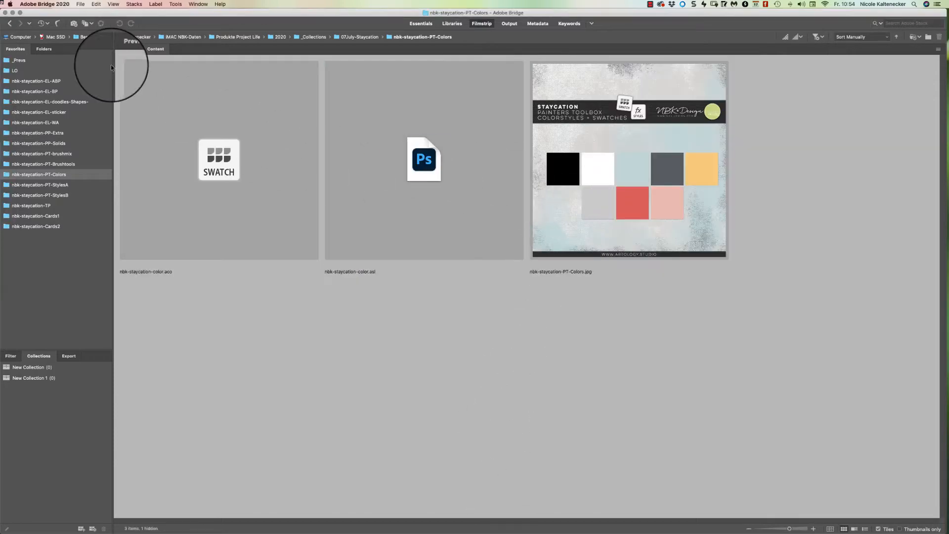
left_click(60, 156)
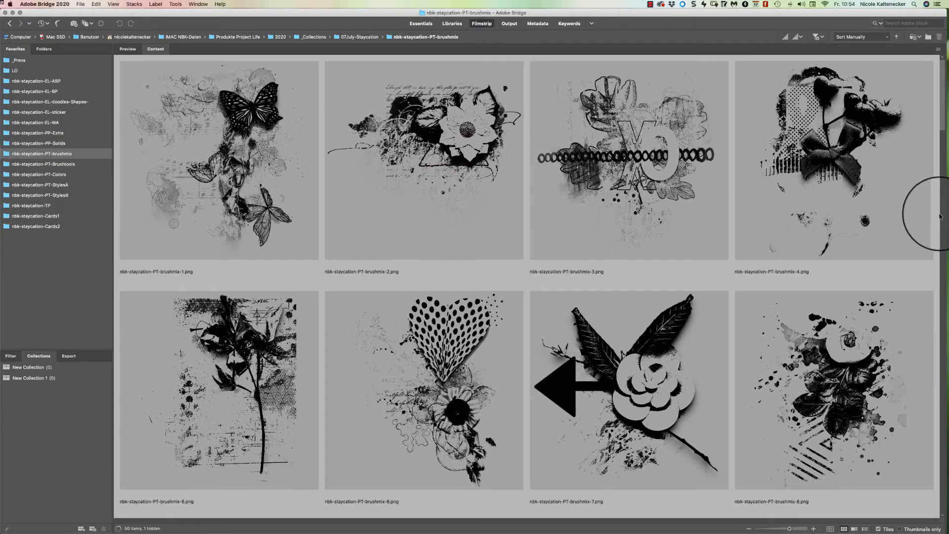
left_click_drag(943, 105, 813, 371)
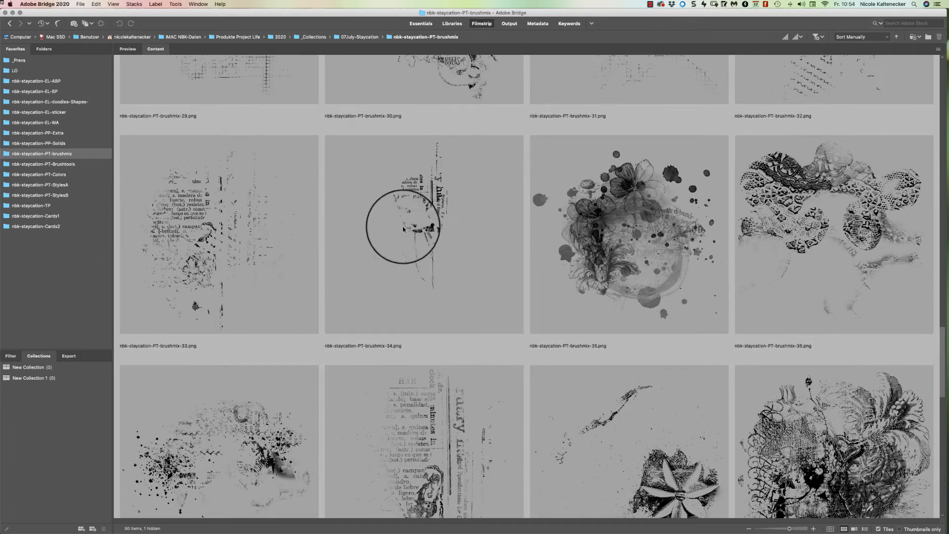
left_click(428, 221)
double_click(435, 207)
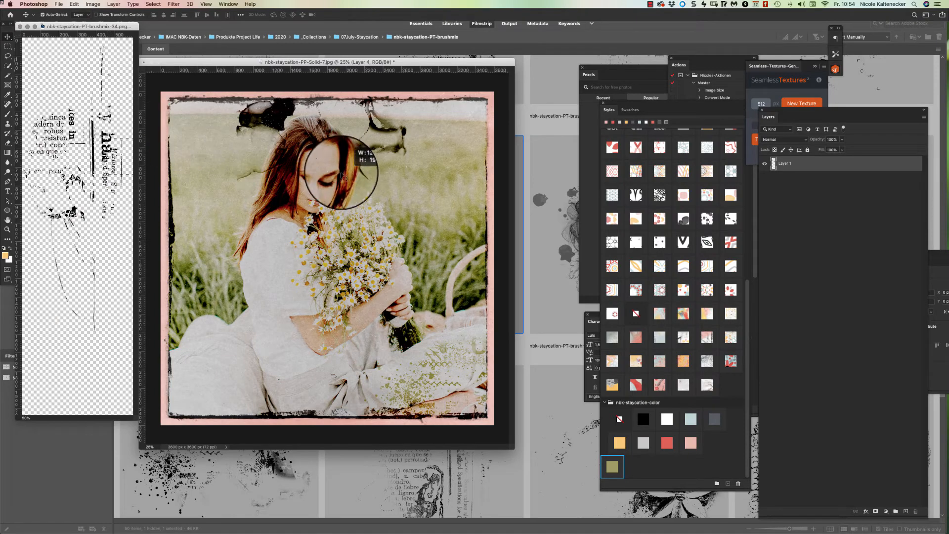
mouse_move(97, 134)
left_mouse_down()
mouse_move(388, 187)
mouse_move(451, 146)
mouse_move(428, 108)
left_mouse_up()
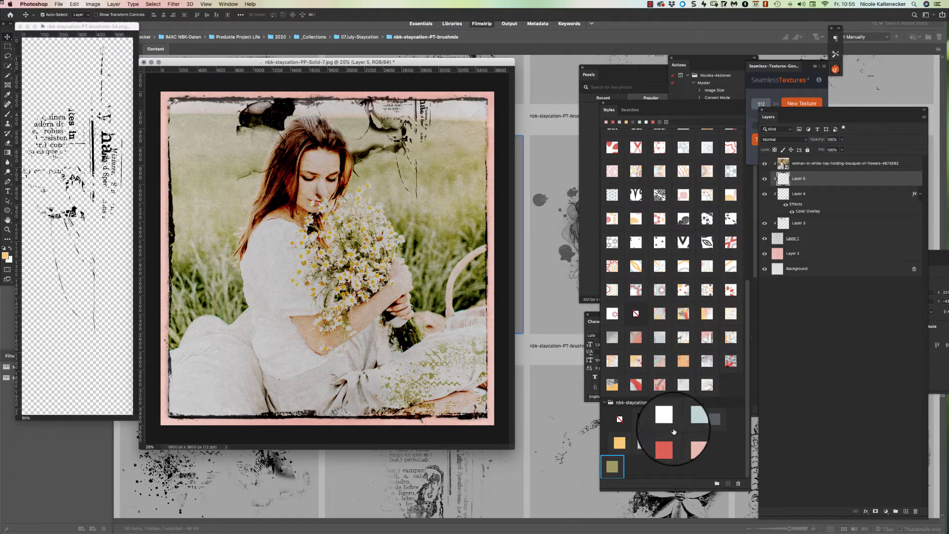
Copy the text artwork from nbk-staycation-PT-brushmix-38.png onto the woman's sleeve and give it the dark grey nbk-staycation-color style.
key("super+w")
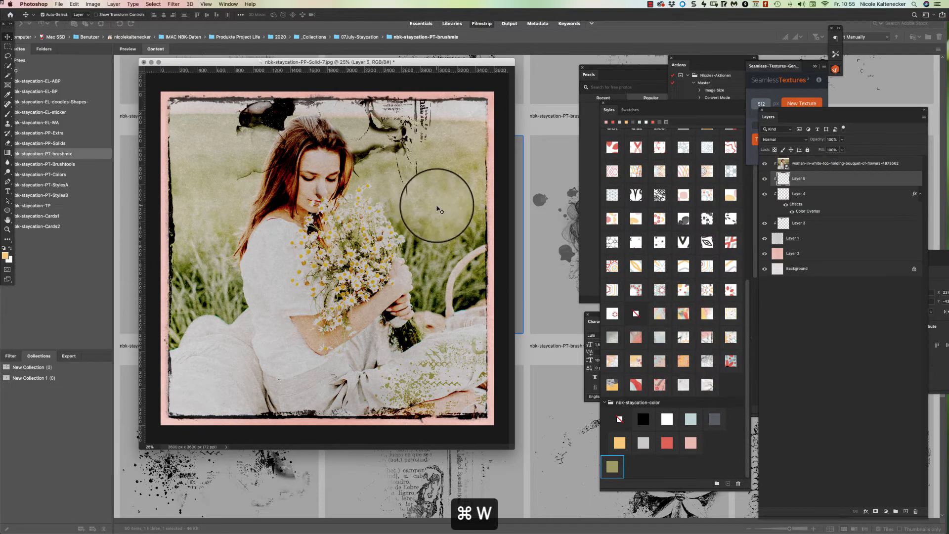
left_click(556, 278)
double_click(445, 462)
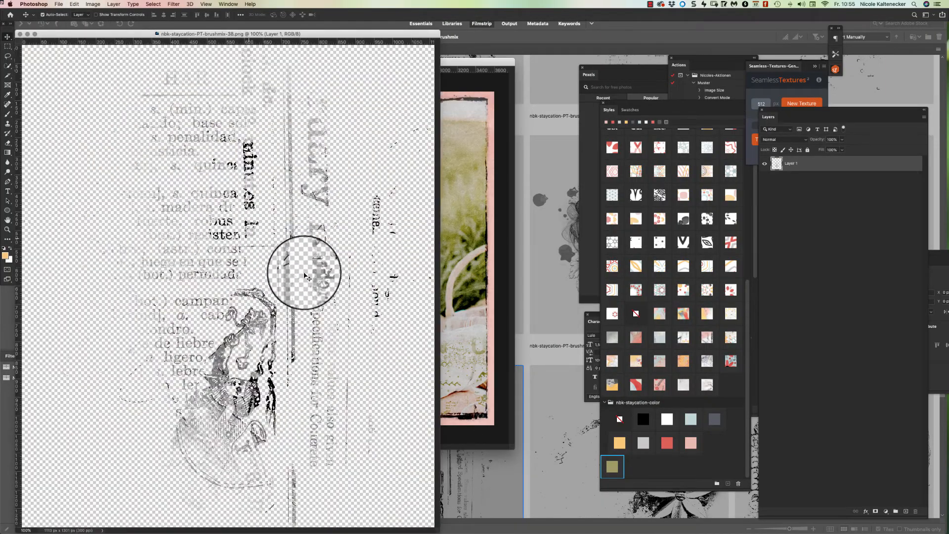
mouse_move(306, 277)
left_mouse_down()
mouse_move(305, 236)
mouse_move(464, 204)
mouse_move(238, 255)
mouse_move(276, 305)
mouse_move(271, 281)
mouse_move(286, 273)
left_mouse_up()
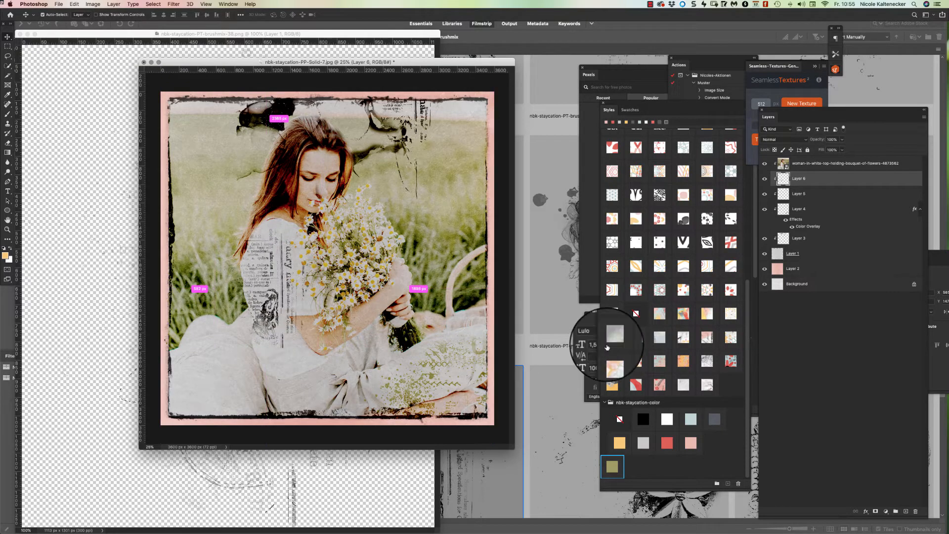
left_click(671, 421)
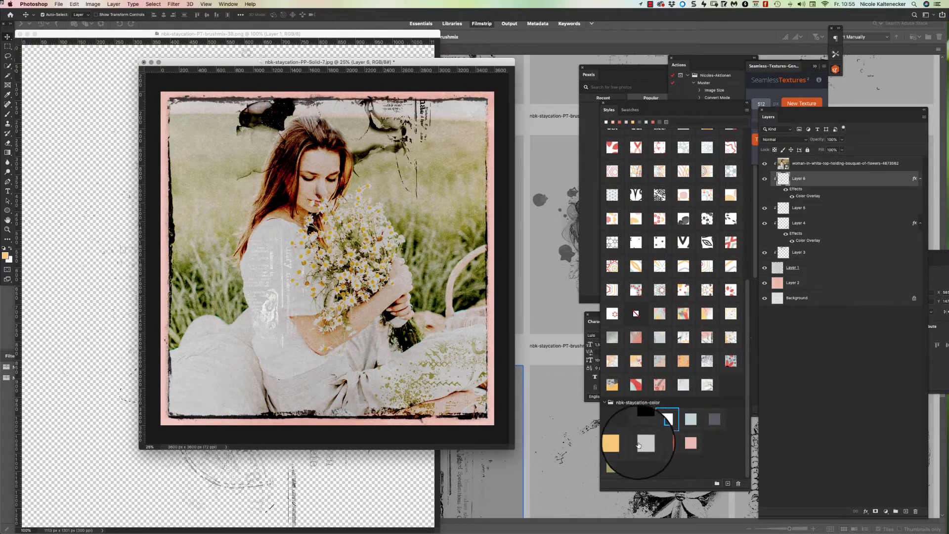
left_click(710, 421)
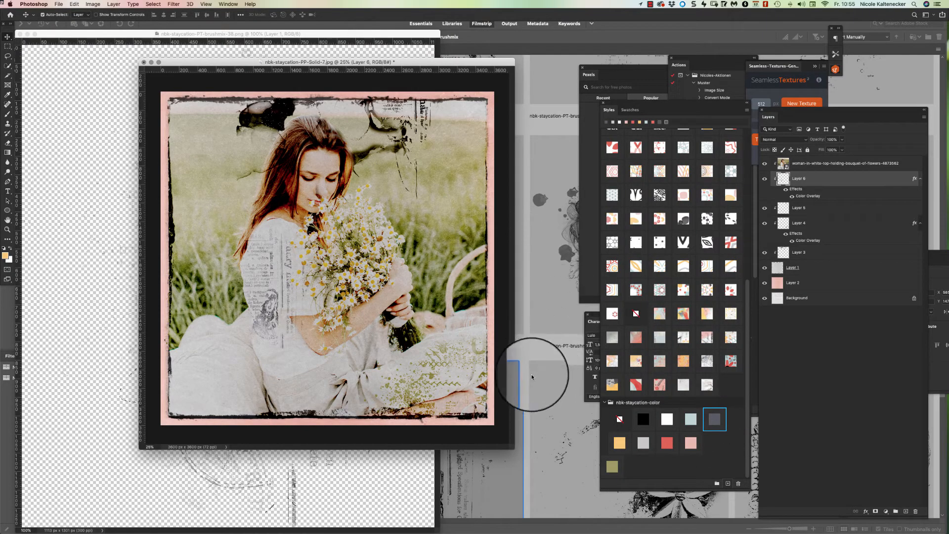
Open nbk-staycation-PT-brushmix-45.png from Bridge's brushmix folder and copy its butterfly artwork into the photo document.
left_click(535, 439)
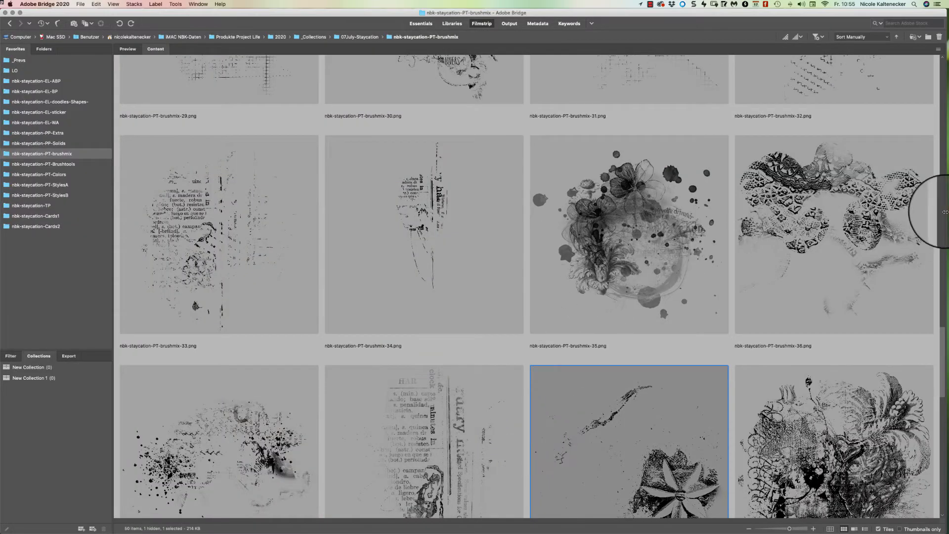
mouse_move(943, 329)
left_mouse_down()
mouse_move(862, 421)
mouse_move(854, 447)
mouse_move(856, 434)
left_mouse_up()
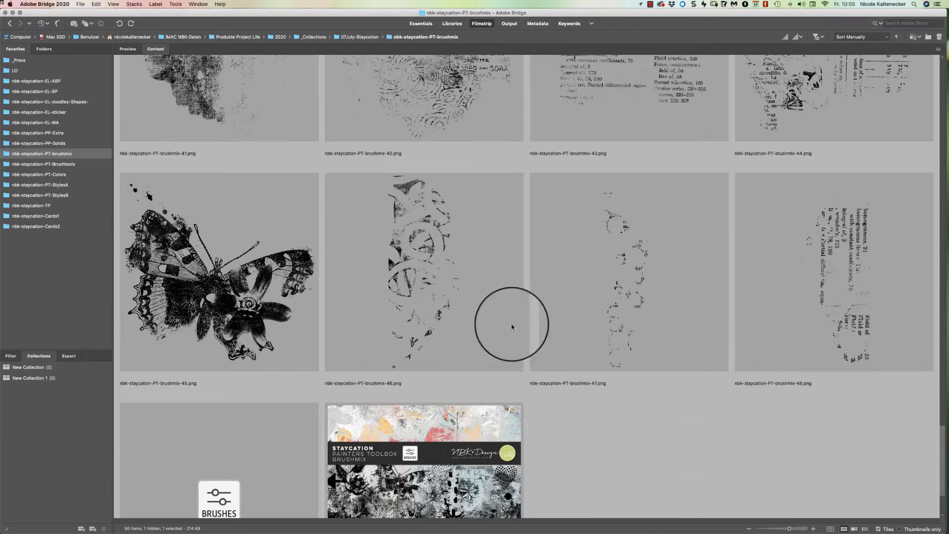
double_click(270, 292)
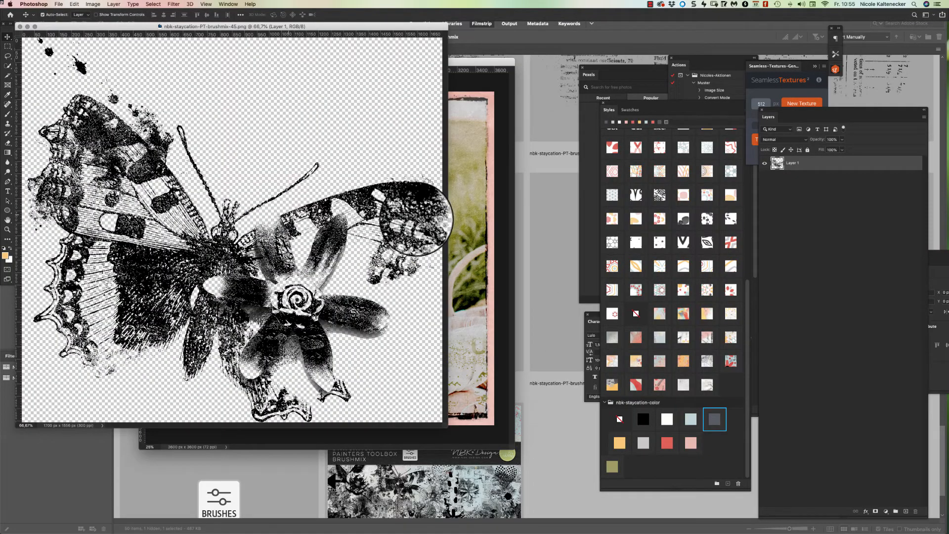
mouse_move(420, 218)
left_mouse_down()
mouse_move(472, 176)
mouse_move(450, 230)
left_mouse_up()
key("super+z")
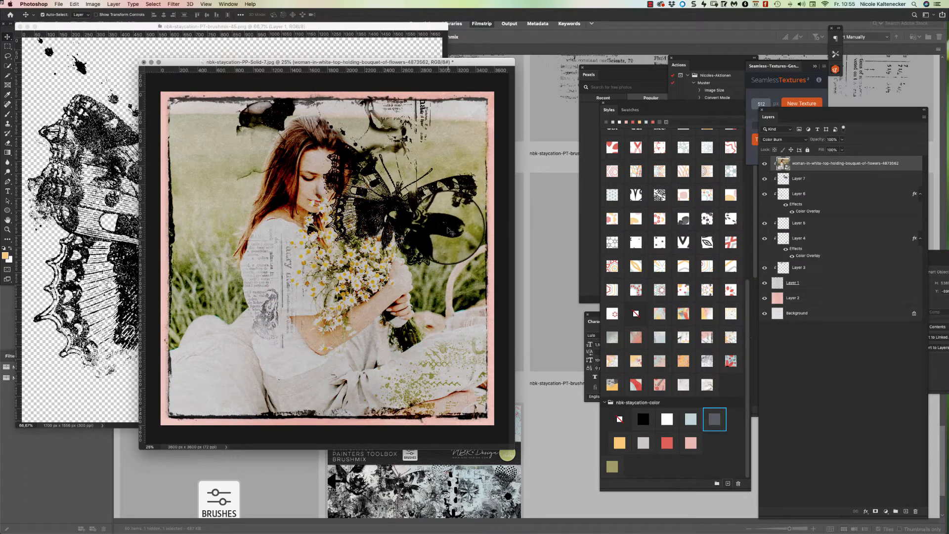
Transform the butterfly layer and place it in the lower-left corner of the framed photo.
left_click(811, 179)
key("super+t")
left_click_drag(407, 128, 257, 386)
key("Return")
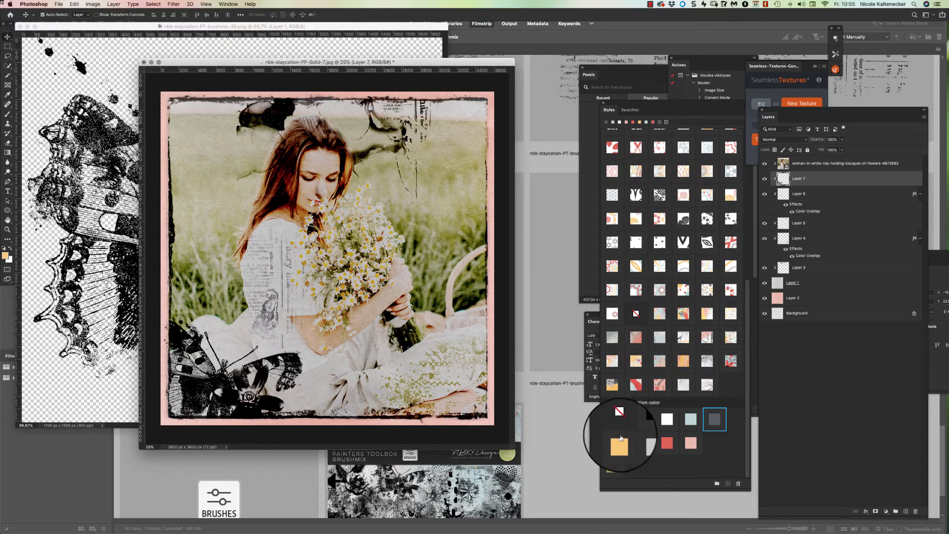
Apply the saved green style to the butterfly layer after trying yellow, and reduce the layer's opacity.
left_click(620, 442)
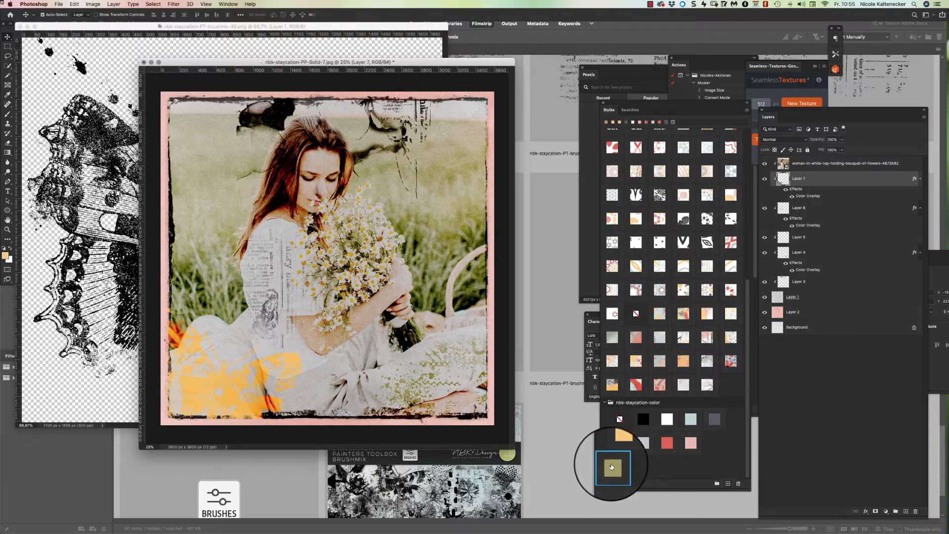
left_click(618, 468)
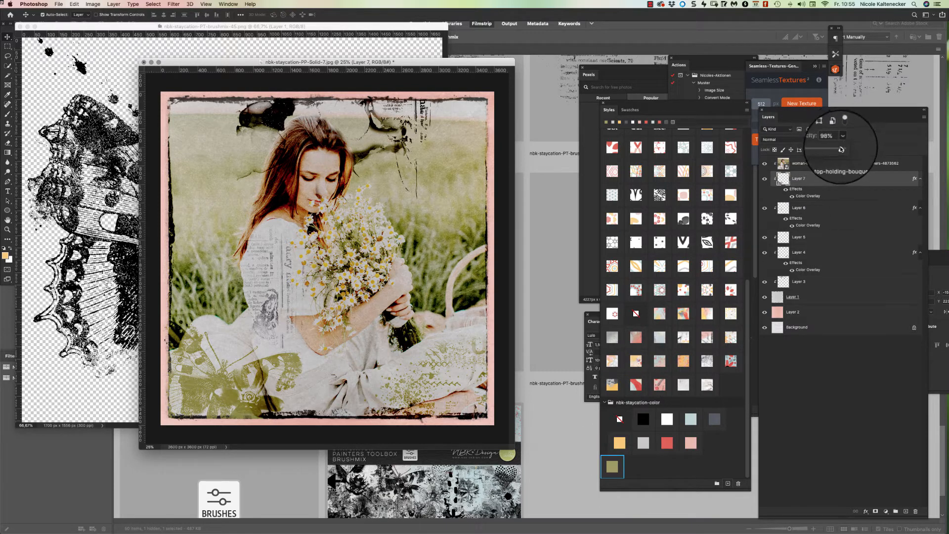
left_click_drag(818, 155, 817, 154)
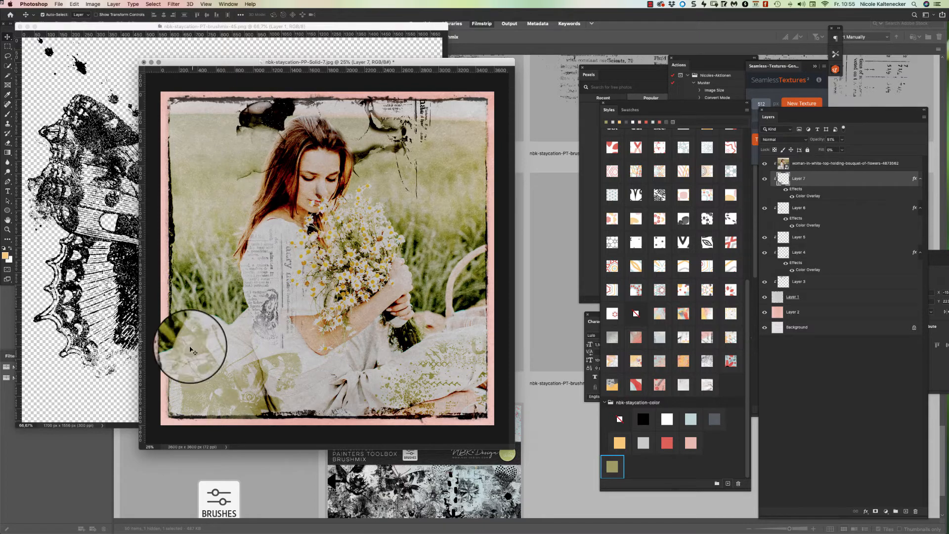
key("super+w")
key("super+w")
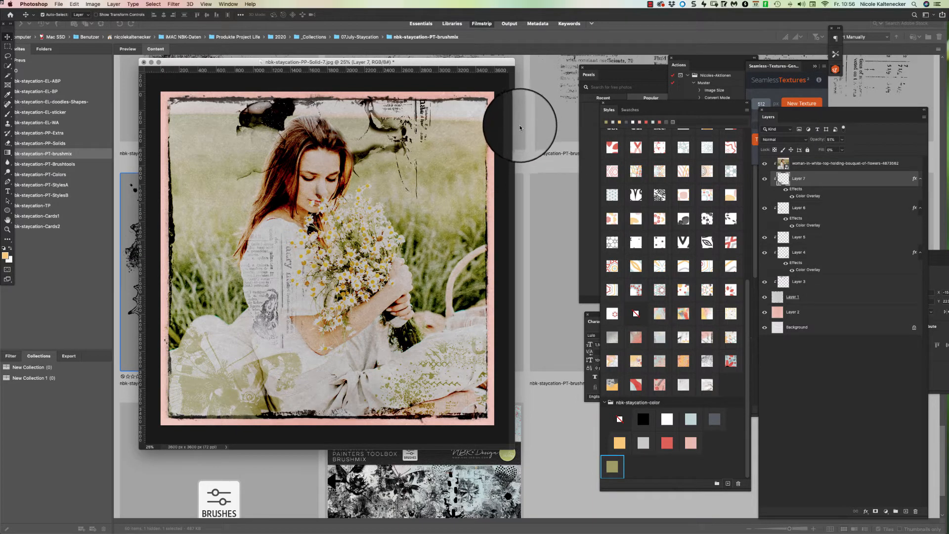
Browse the end of Bridge's brushmix folder, look into the nbk-staycation-PT-Brushtools folder, and return to Photoshop.
mouse_move(484, 61)
left_mouse_down()
mouse_move(514, 69)
mouse_move(495, 53)
left_mouse_up()
left_click(565, 423)
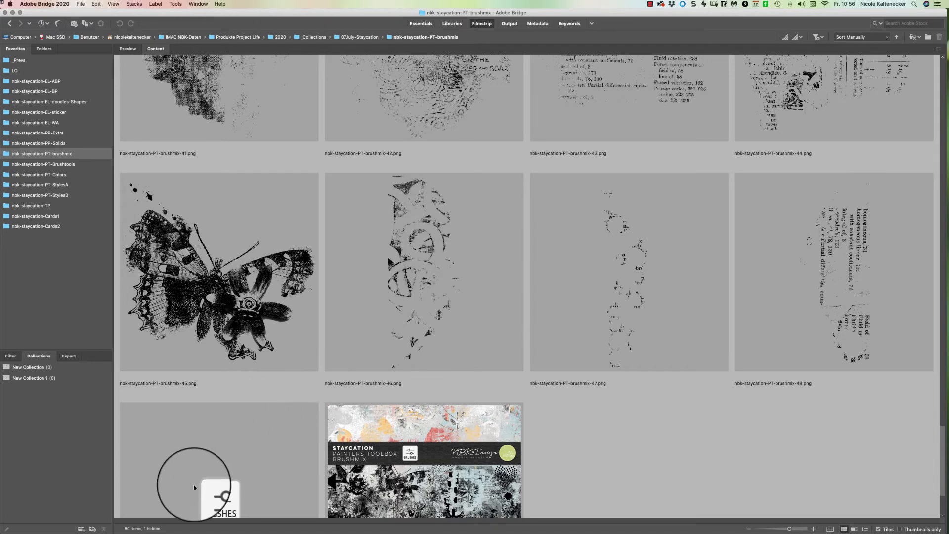
left_click_drag(939, 438, 939, 475)
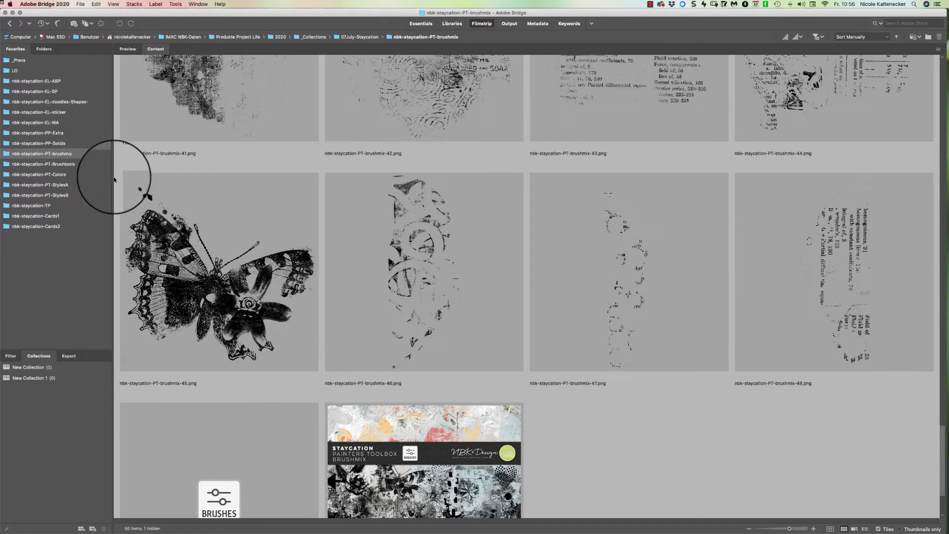
left_click(75, 163)
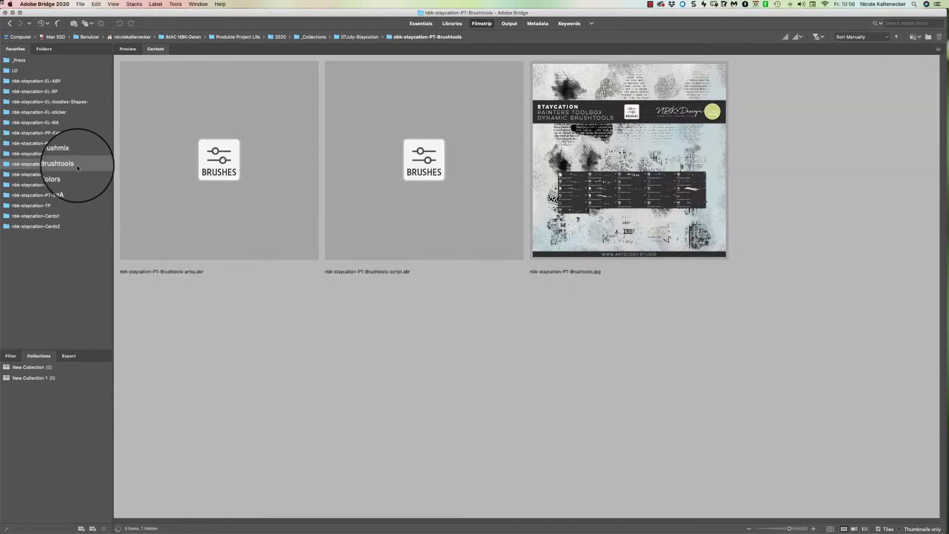
mouse_move(275, 526)
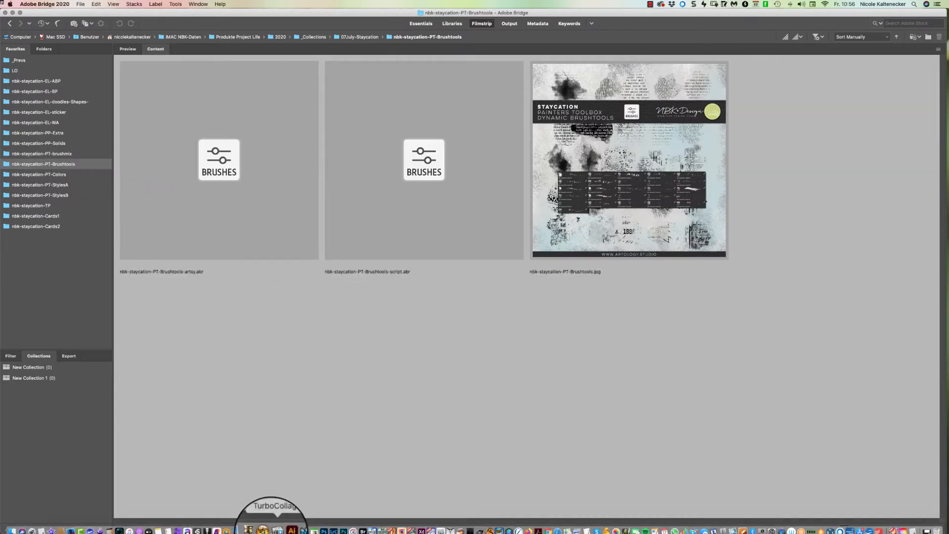
left_click(324, 527)
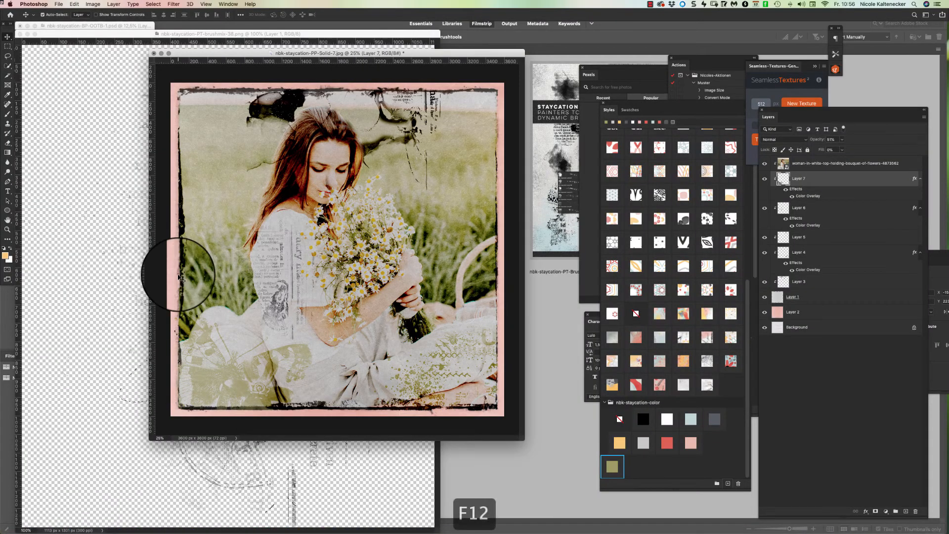
Create a new 3600 x 3600 px document with a white-filled background and add an empty layer.
key("F12")
left_click_drag(368, 29, 433, 51)
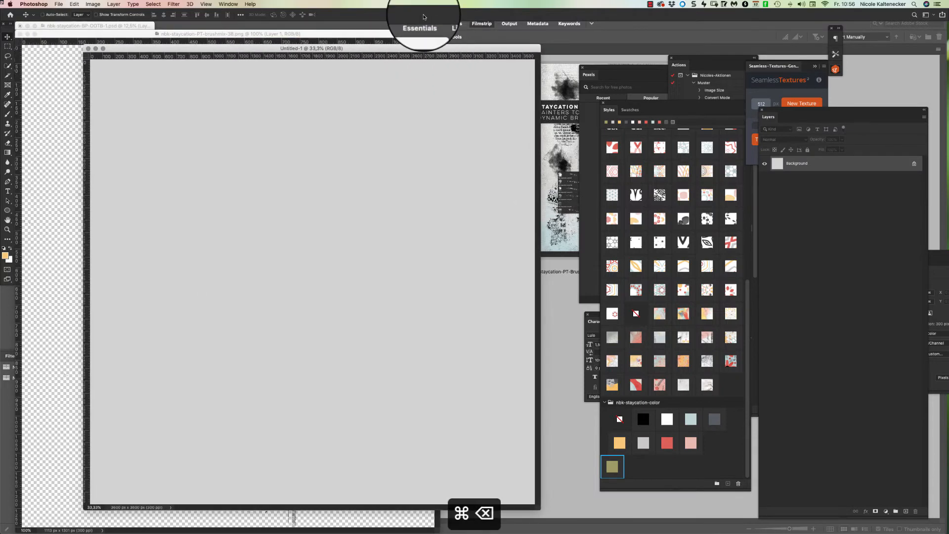
key("super+BackSpace")
key("shift+super+n")
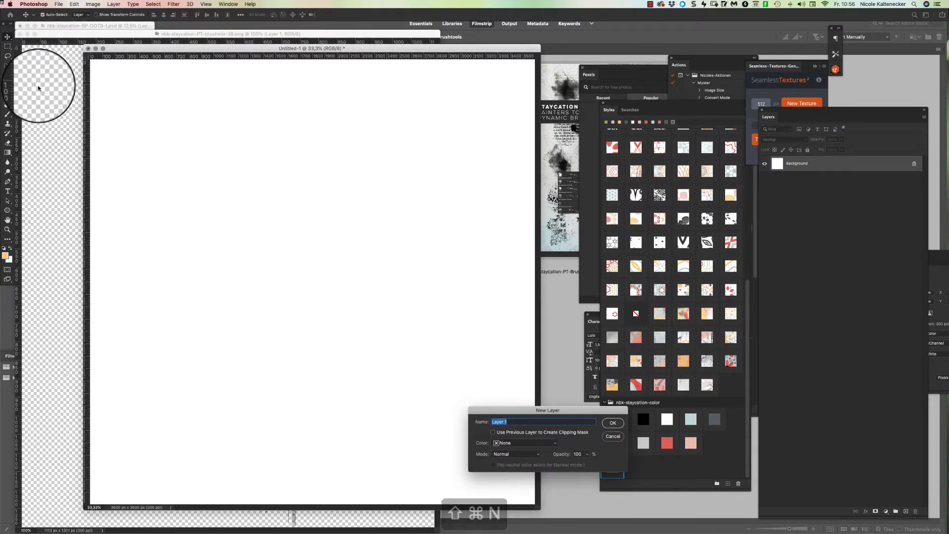
key("Return")
Paint a black text texture in the canvas's upper-left area with the brush nbk-staycation-artsy #3.
key("b")
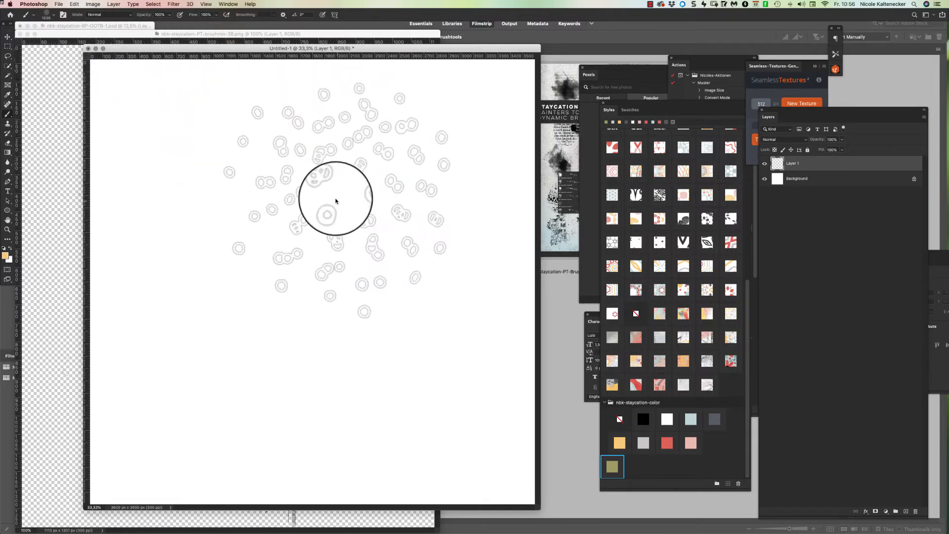
right_click(335, 208)
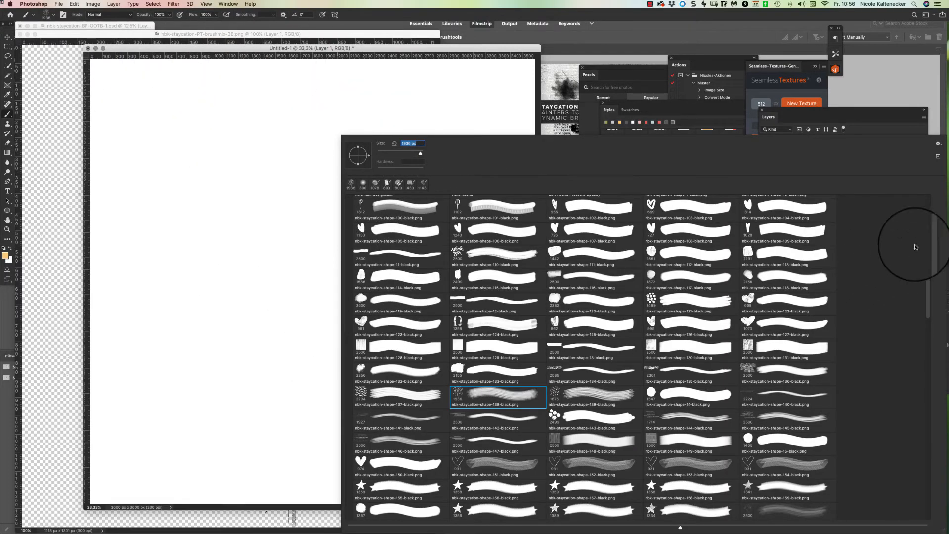
left_click_drag(929, 228, 932, 189)
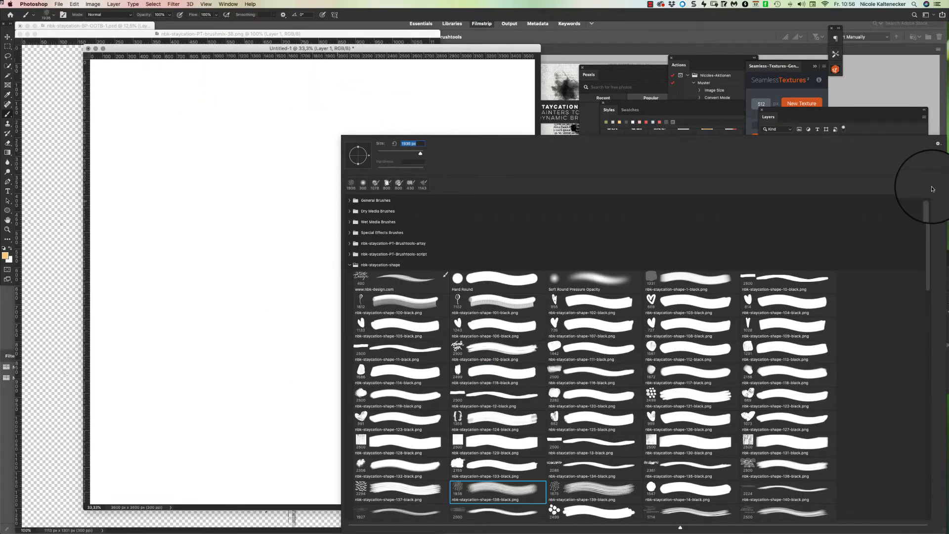
left_click(349, 266)
left_click(349, 244)
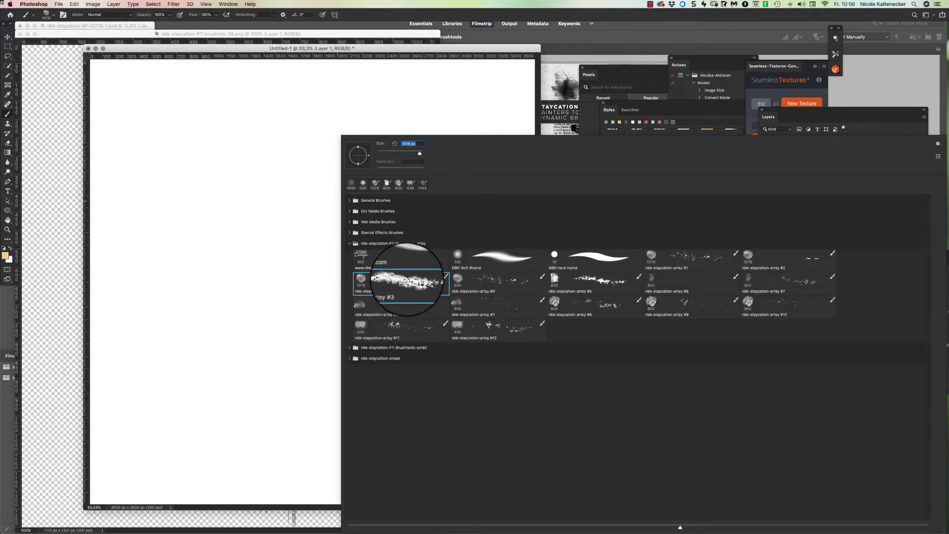
double_click(408, 282)
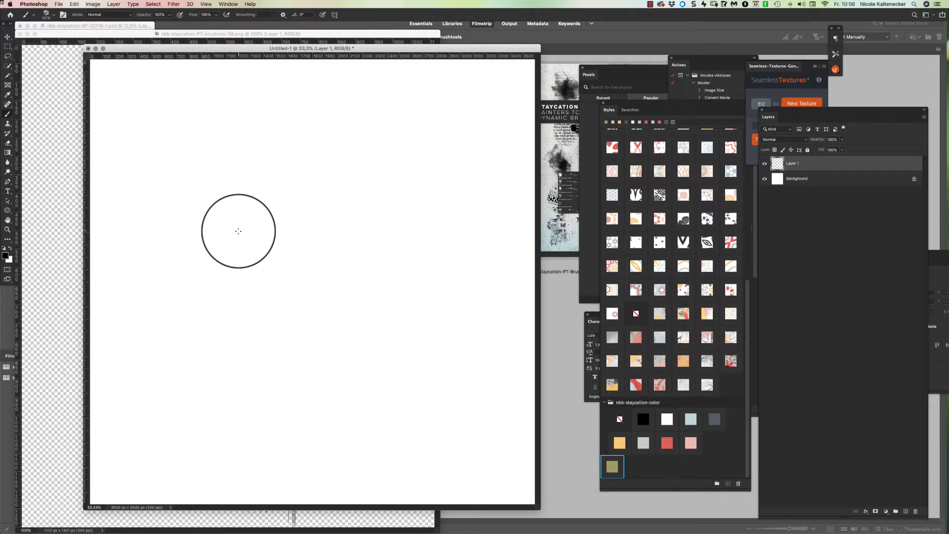
mouse_move(195, 146)
left_mouse_down()
mouse_move(197, 169)
mouse_move(212, 156)
mouse_move(241, 172)
mouse_move(263, 165)
mouse_move(207, 209)
mouse_move(259, 189)
mouse_move(237, 233)
mouse_move(157, 189)
mouse_move(155, 216)
mouse_move(222, 228)
mouse_move(269, 211)
left_mouse_up()
left_click(269, 212)
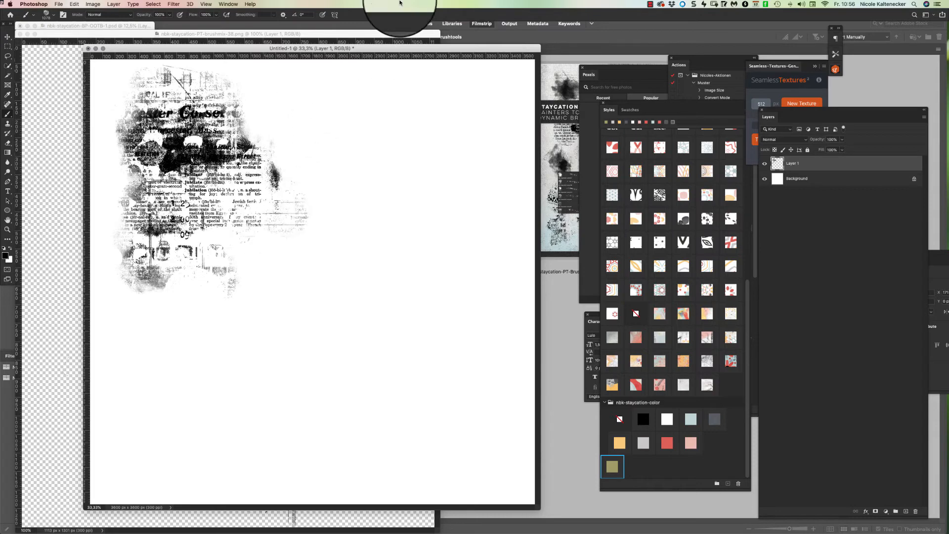
Paint lace texture on a new layer beside the text texture with the brush nbk-staycation-artsy #4.
key("Return")
right_click(334, 354)
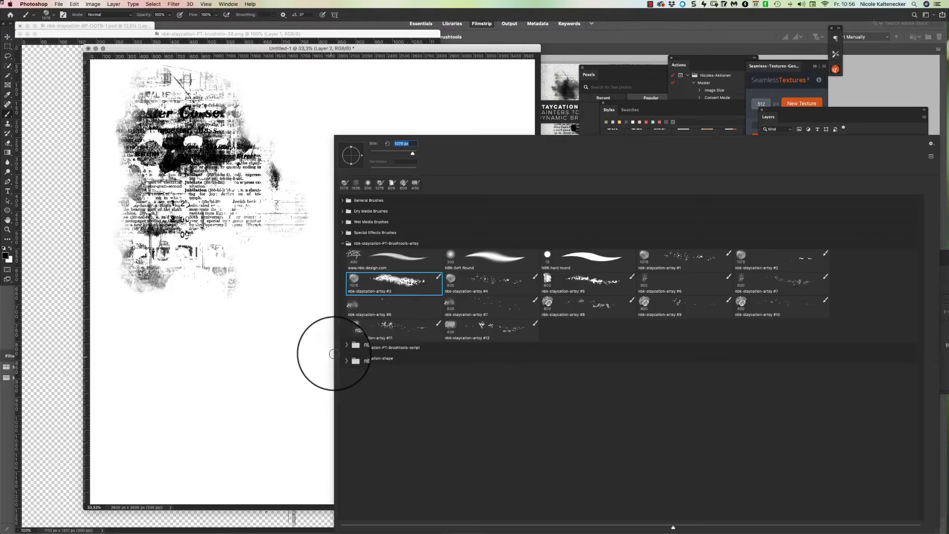
double_click(489, 288)
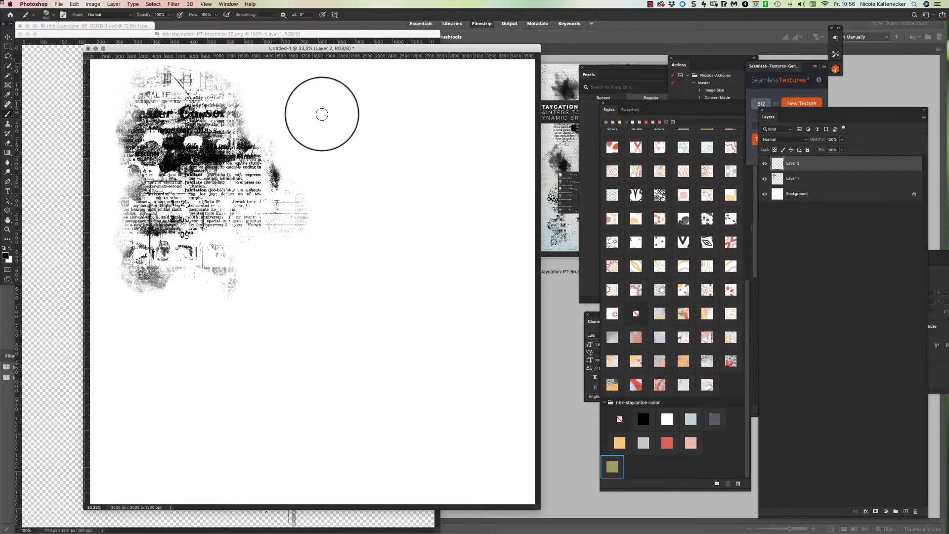
mouse_move(335, 211)
left_mouse_down()
mouse_move(328, 177)
mouse_move(284, 126)
mouse_move(308, 147)
mouse_move(291, 146)
mouse_move(280, 114)
left_mouse_up()
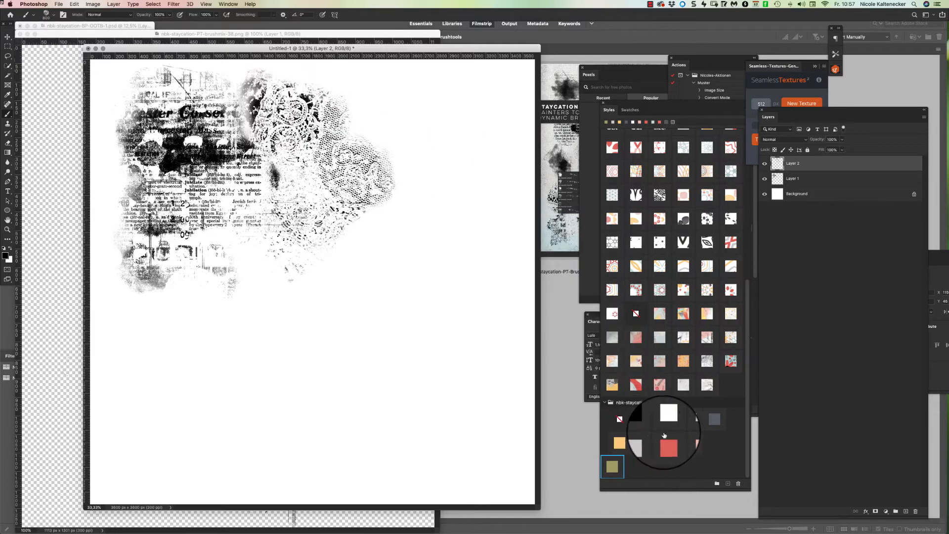
Apply the coral red nbk-staycation-color style to the lace layer and the yellow style to the text texture layer.
left_click_drag(667, 443, 276, 127)
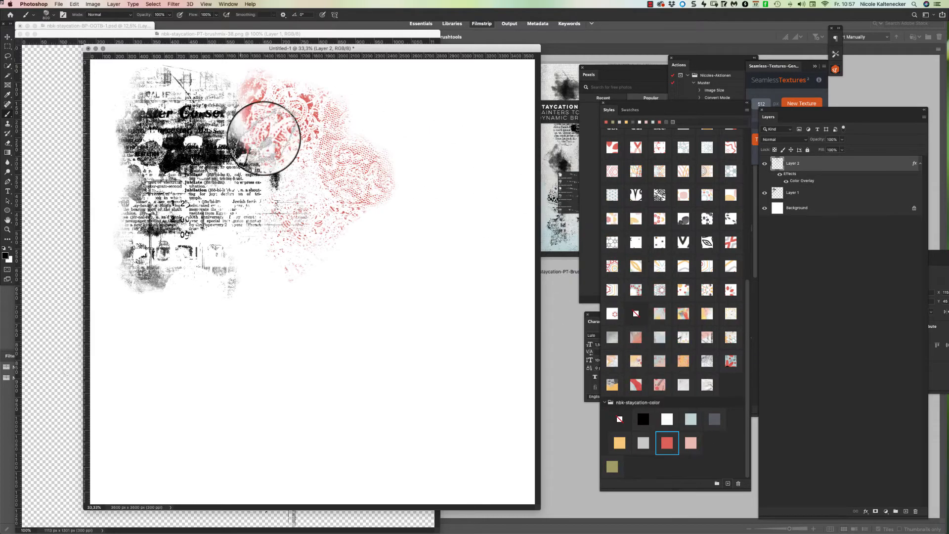
left_click(820, 196)
left_click_drag(619, 443, 476, 238)
Paint a black watercolour and text splotch on a new layer below the lace with the brush nbk-staycation-artsy #5.
right_click(374, 278)
left_click(373, 278)
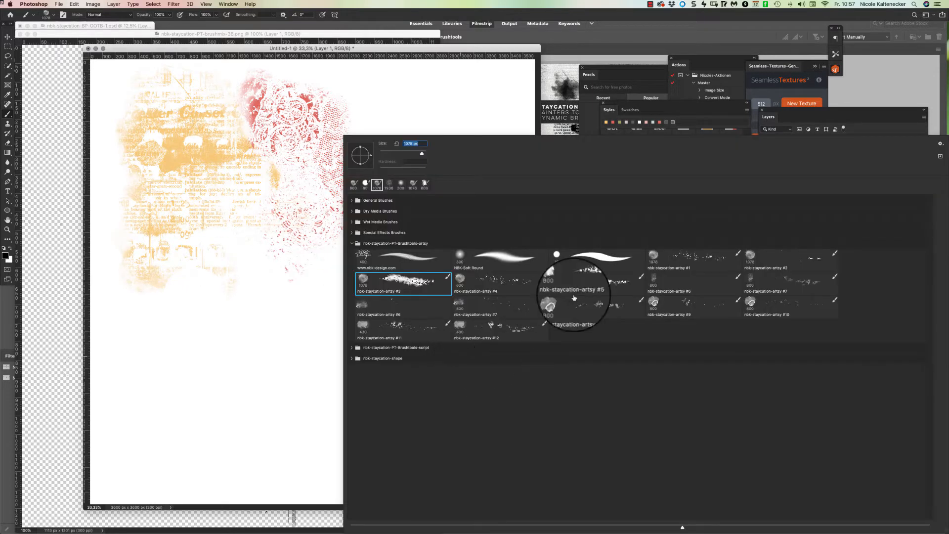
double_click(596, 279)
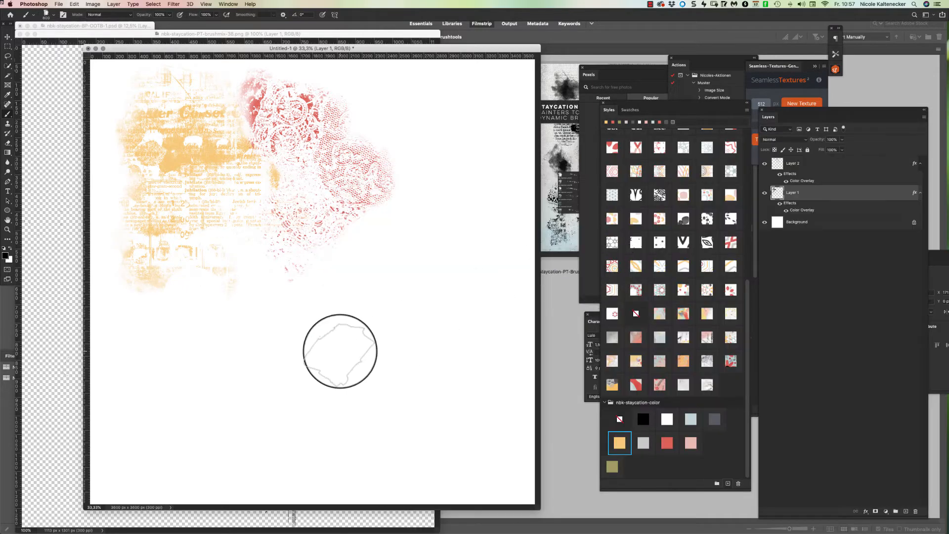
key("Return")
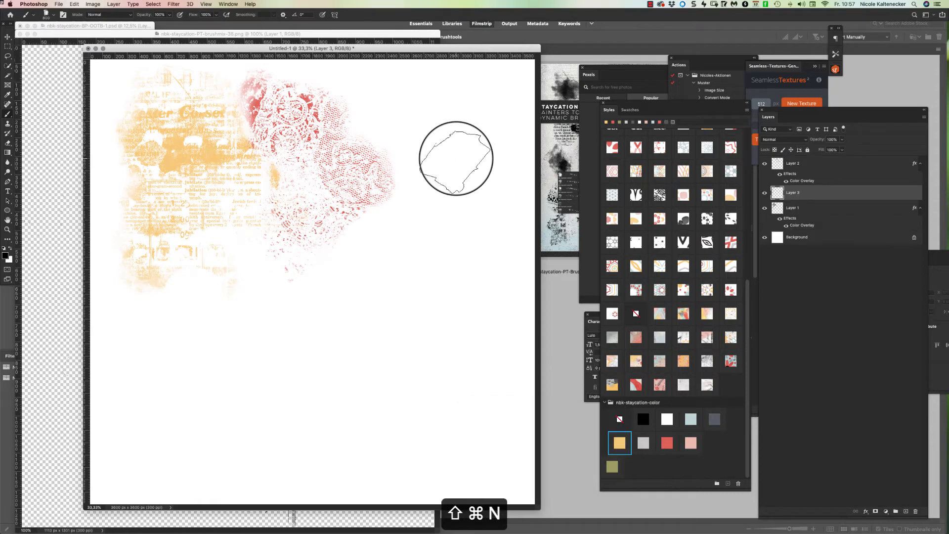
left_click(252, 257)
left_click(250, 279)
left_click(213, 252)
mouse_move(213, 253)
left_mouse_down()
mouse_move(234, 242)
mouse_move(235, 228)
mouse_move(270, 279)
mouse_move(295, 260)
left_mouse_up()
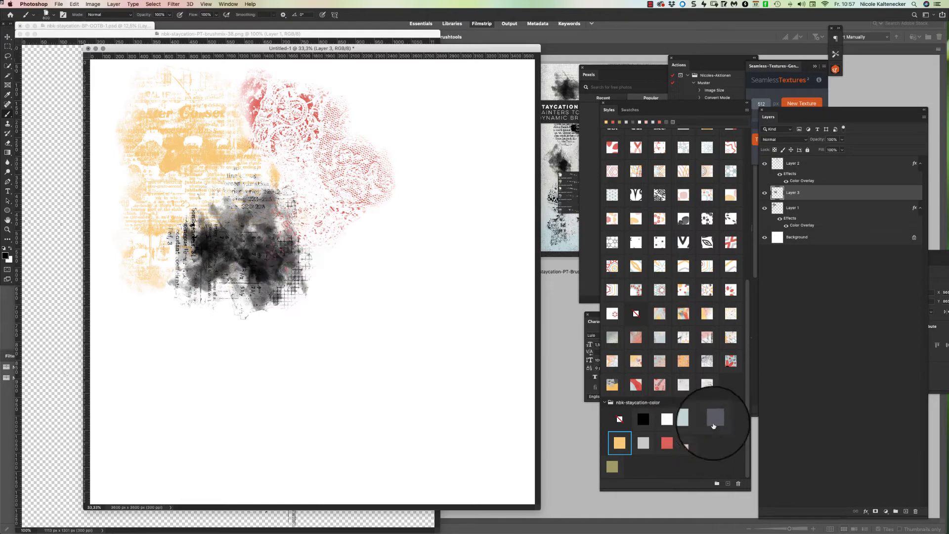
Apply the pale blue nbk-staycation-color style to the splotch layer and paint more texture around it, including lace with the brush nbk-staycation-artsy #1.
left_click(690, 419)
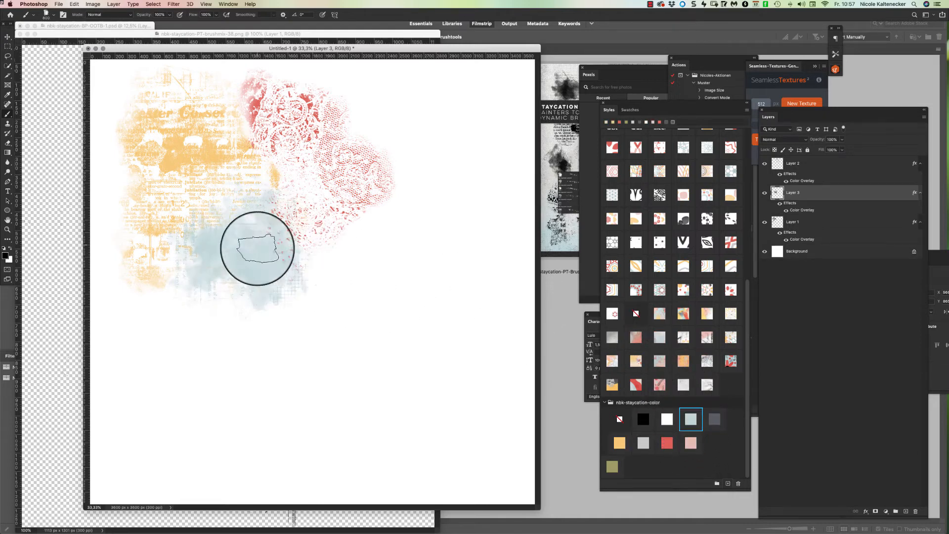
mouse_move(345, 234)
left_mouse_down()
mouse_move(285, 255)
mouse_move(335, 243)
mouse_move(293, 305)
mouse_move(210, 291)
left_mouse_up()
right_click(365, 250)
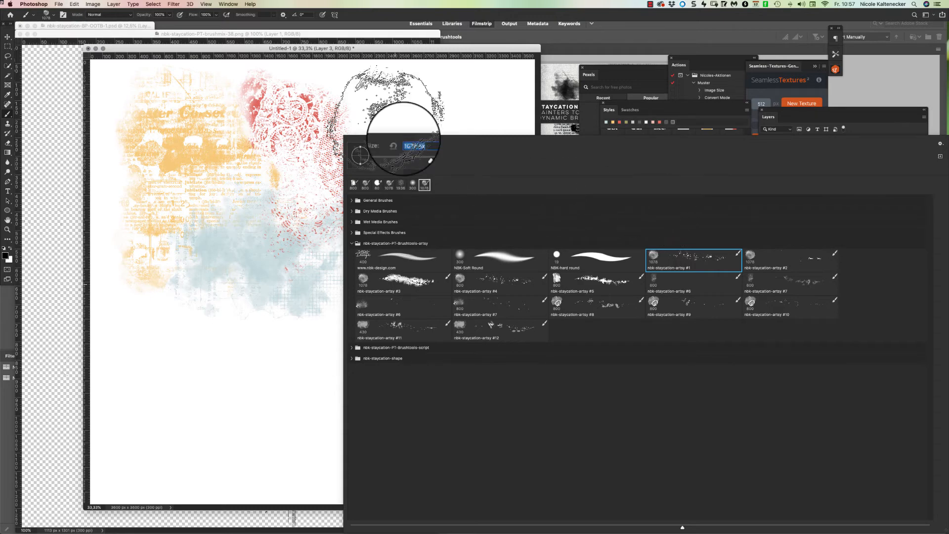
key("Return")
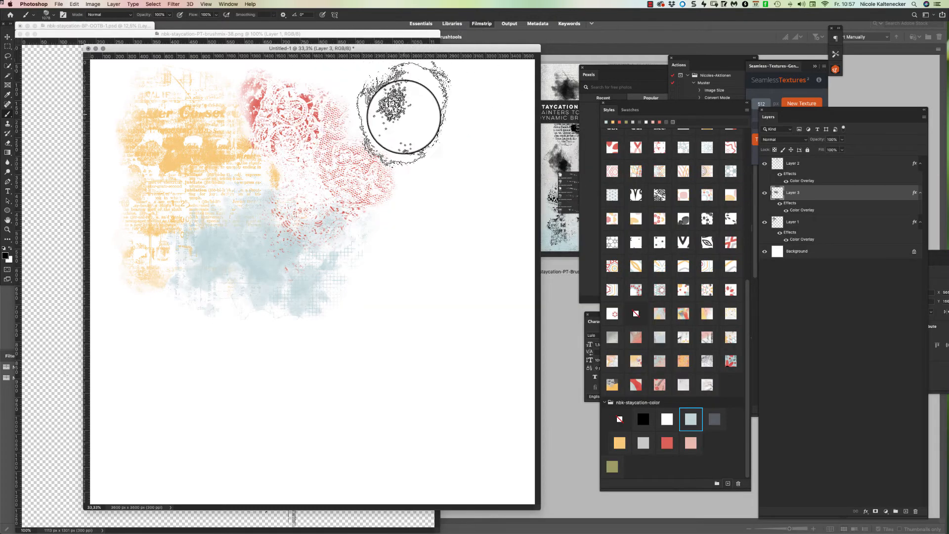
left_click(411, 113)
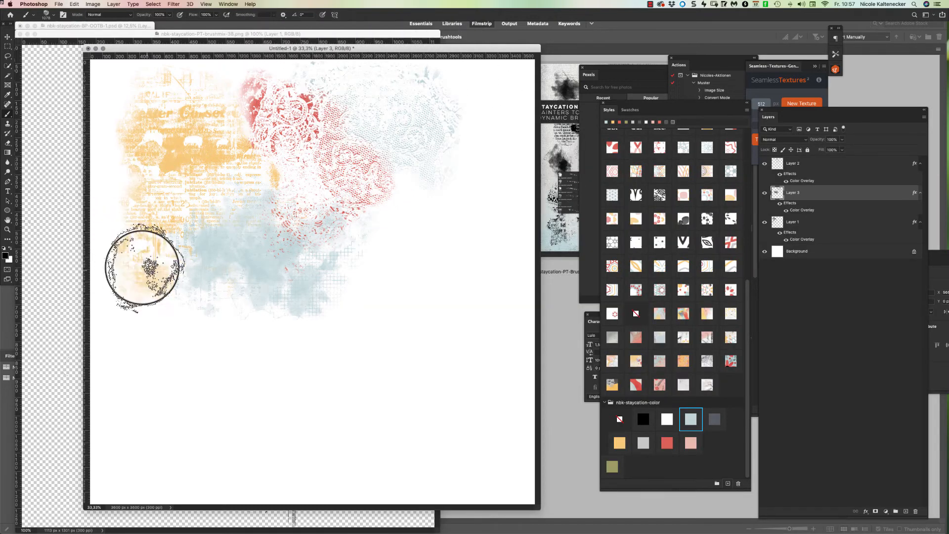
left_click(98, 181)
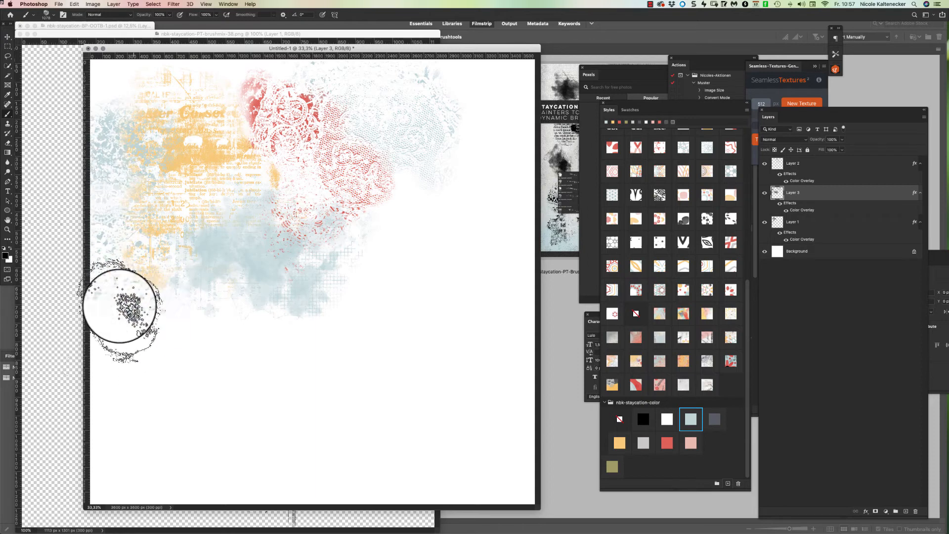
left_click(452, 220)
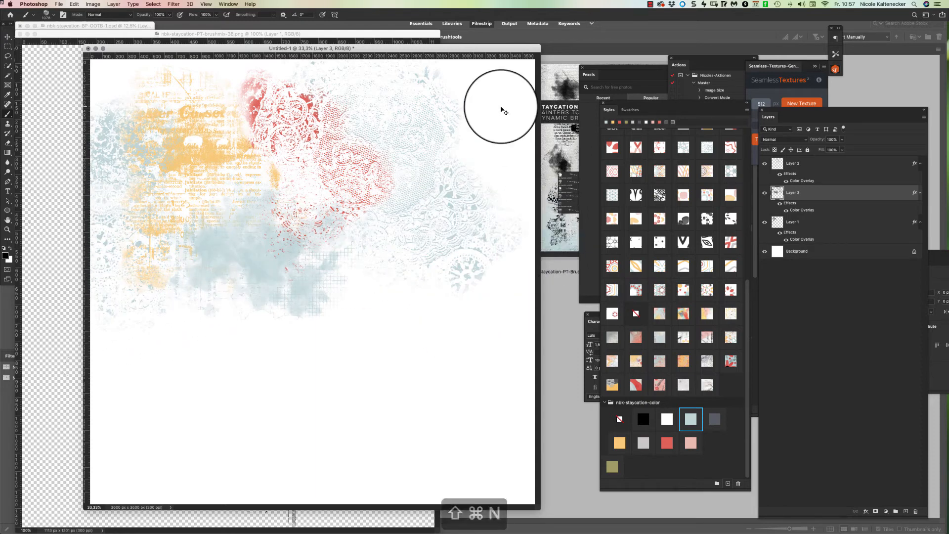
Paint a black grunge texture on a new layer below the red lace area with the brush nbk-staycation-artsy #7.
key("shift+super+n")
key("Return")
right_click(400, 389)
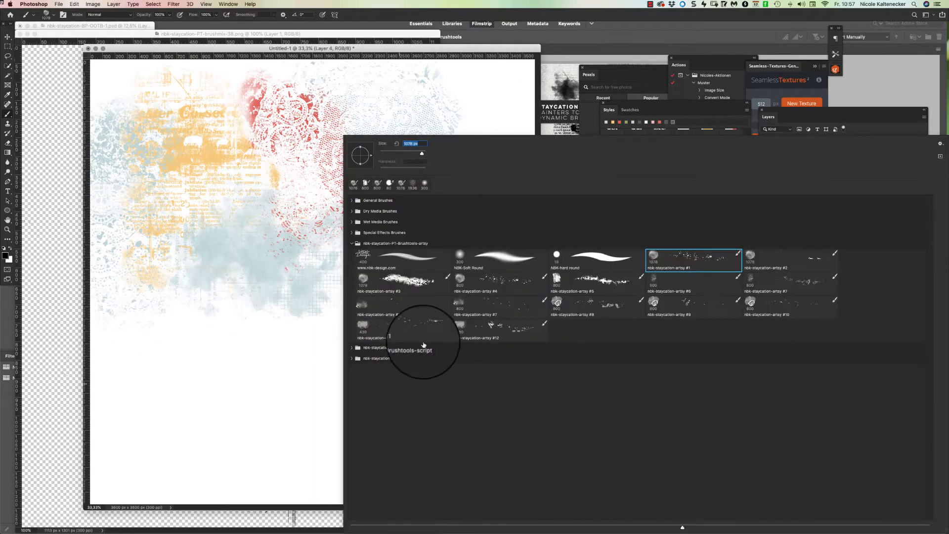
double_click(772, 272)
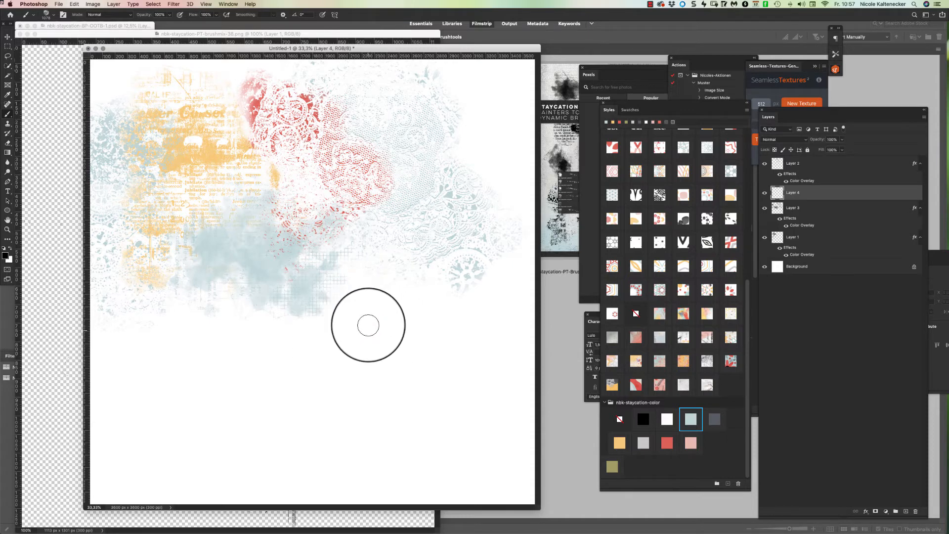
right_click(358, 331)
double_click(764, 264)
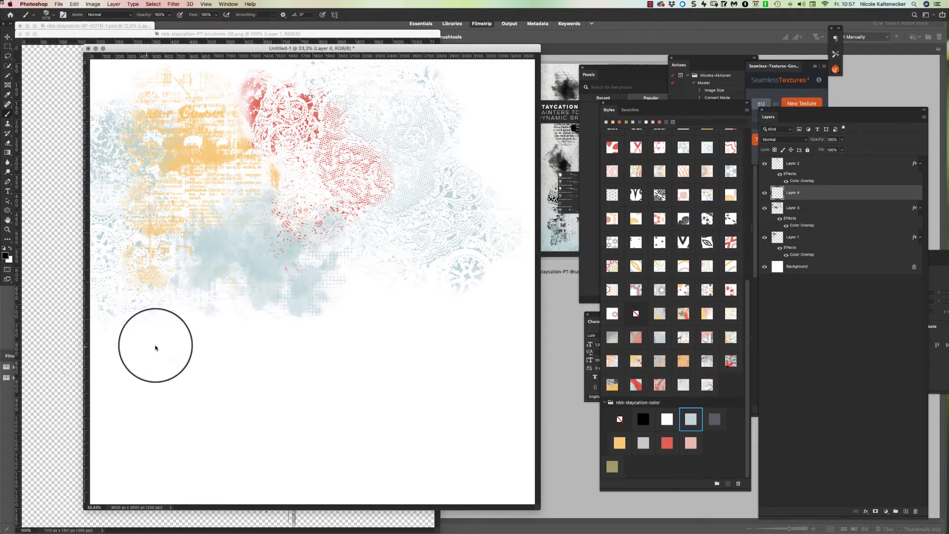
right_click(300, 294)
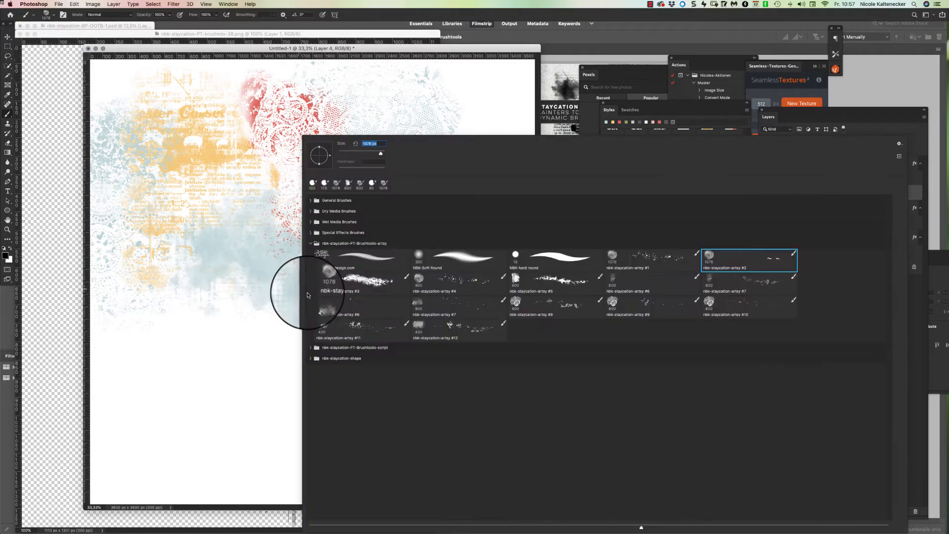
double_click(418, 305)
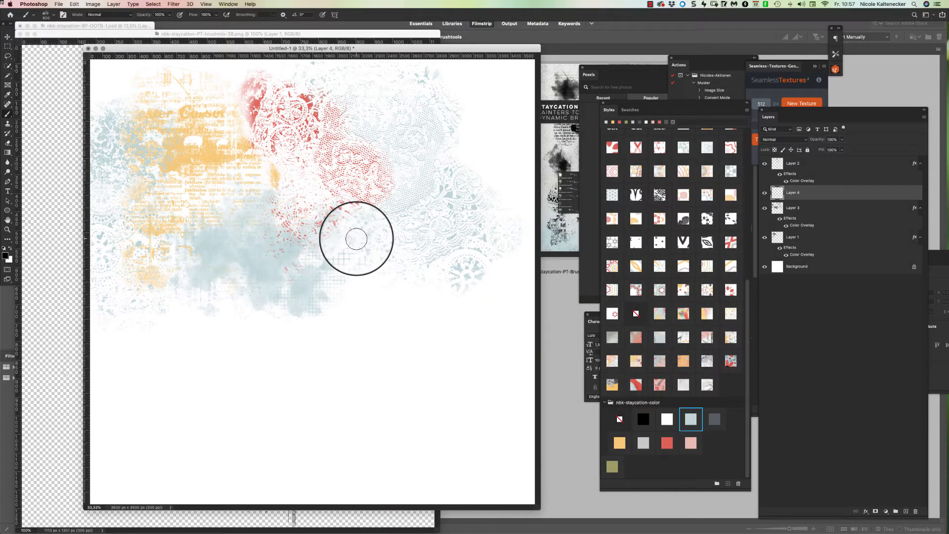
mouse_move(370, 271)
left_mouse_down()
mouse_move(533, 255)
mouse_move(352, 292)
mouse_move(339, 248)
mouse_move(349, 271)
mouse_move(377, 278)
mouse_move(364, 339)
mouse_move(429, 311)
mouse_move(417, 301)
mouse_move(405, 337)
mouse_move(259, 298)
mouse_move(310, 296)
mouse_move(308, 324)
left_mouse_up()
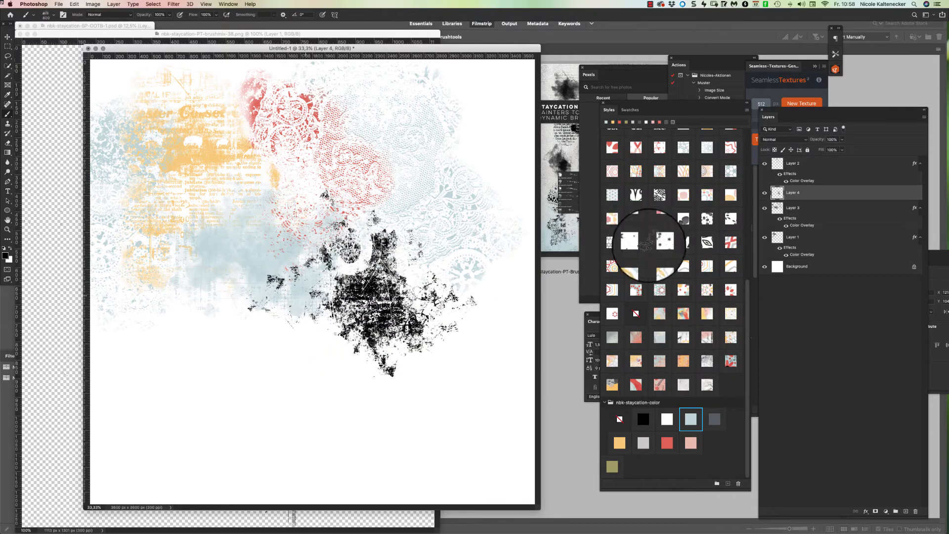
Apply the coral red nbk-staycation-color style to the grunge layer and paint more grunge in the canvas's upper-right corner and along its left edge.
left_click(668, 448)
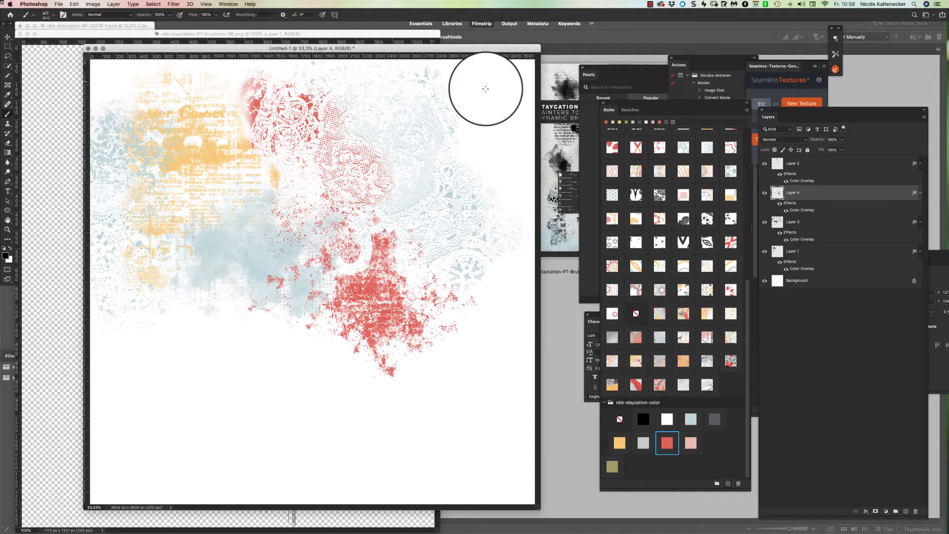
mouse_move(483, 69)
left_mouse_down()
mouse_move(459, 89)
mouse_move(496, 63)
mouse_move(490, 91)
mouse_move(506, 104)
mouse_move(437, 134)
left_mouse_up()
mouse_move(158, 312)
left_mouse_down()
mouse_move(96, 317)
mouse_move(138, 296)
mouse_move(153, 262)
left_mouse_up()
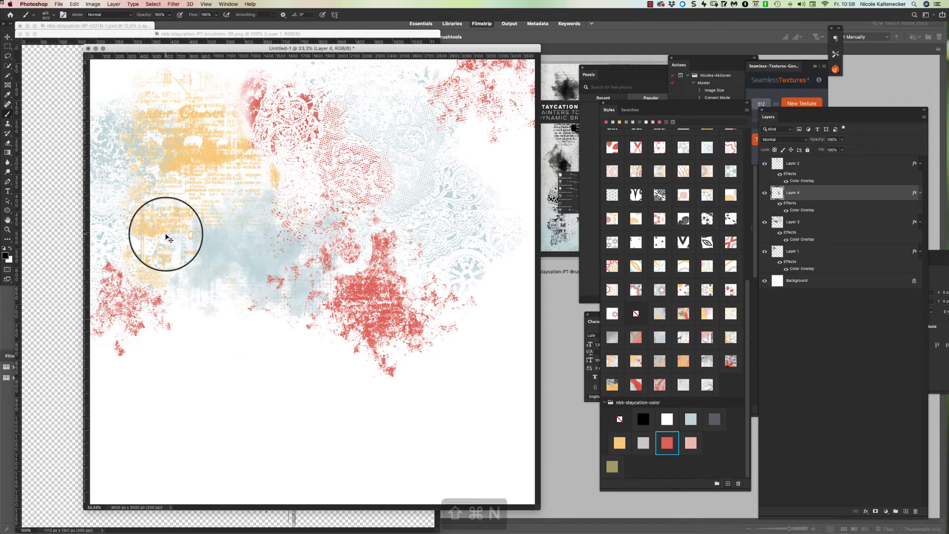
Add a new layer with the yellow nbk-staycation-color style and paint texture over the pale blue lace near the canvas's right edge.
key("super+shift+n")
key("Return")
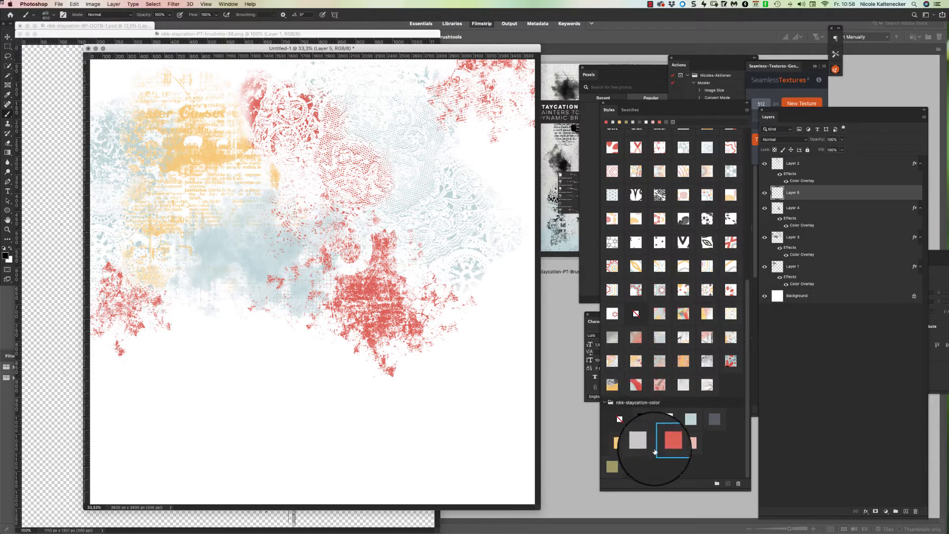
left_click(624, 441)
mouse_move(509, 180)
left_mouse_down()
mouse_move(481, 144)
mouse_move(504, 182)
left_mouse_up()
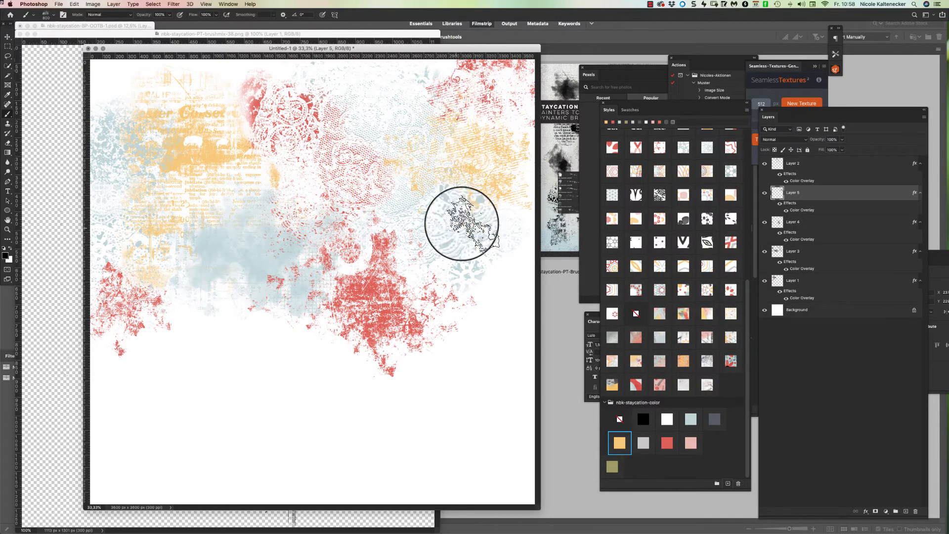
Paint yellow typewriter text across the middle of the canvas on the same layer with the brush nbk-staycation-script #3.
right_click(318, 408)
double_click(687, 293)
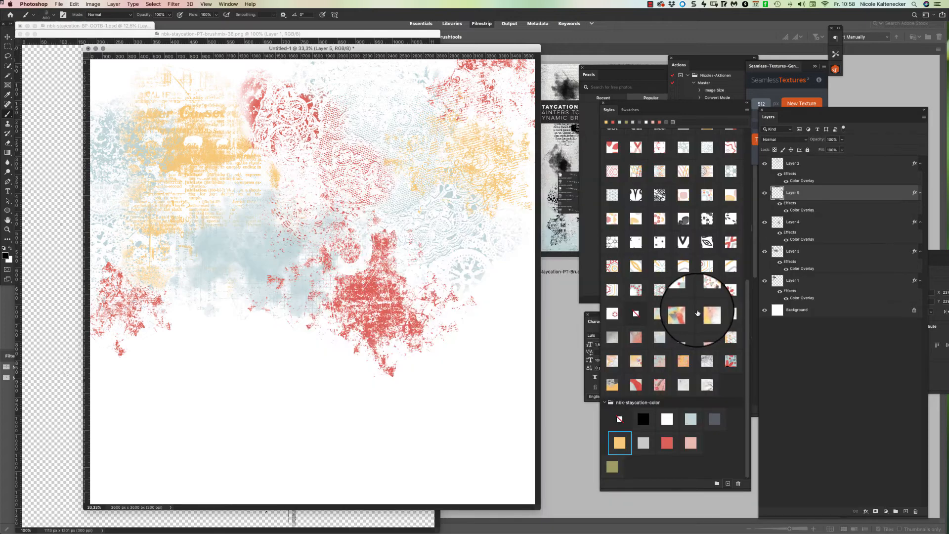
right_click(382, 282)
left_click(351, 348)
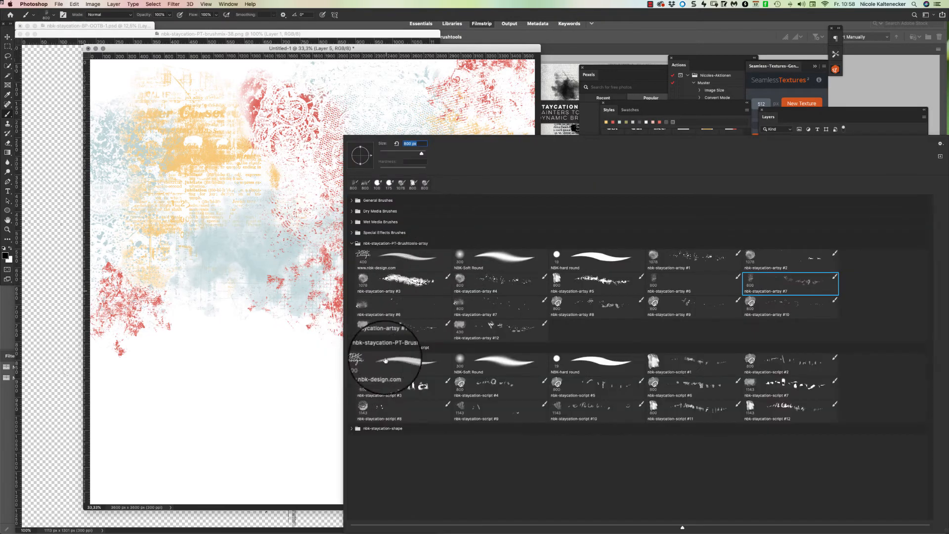
left_click(490, 386)
double_click(417, 389)
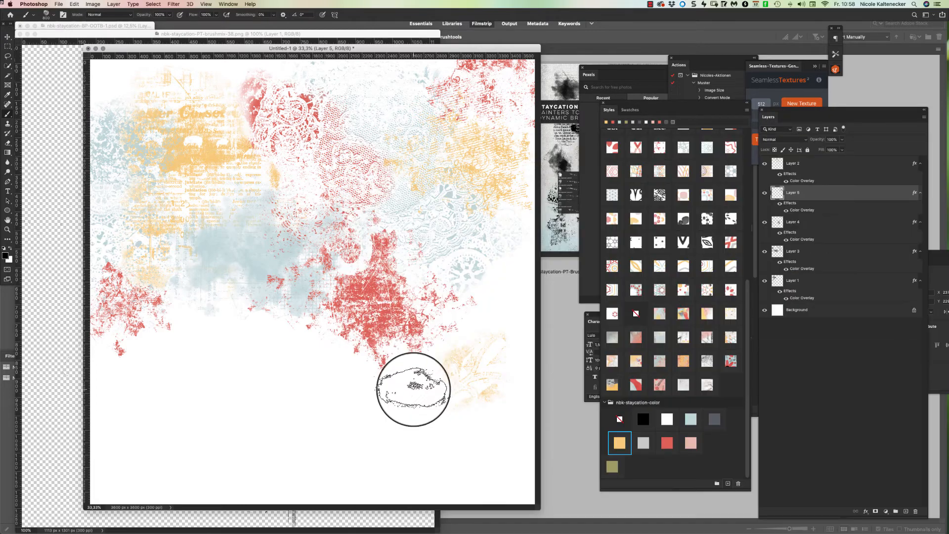
left_click(252, 279)
left_click(425, 262)
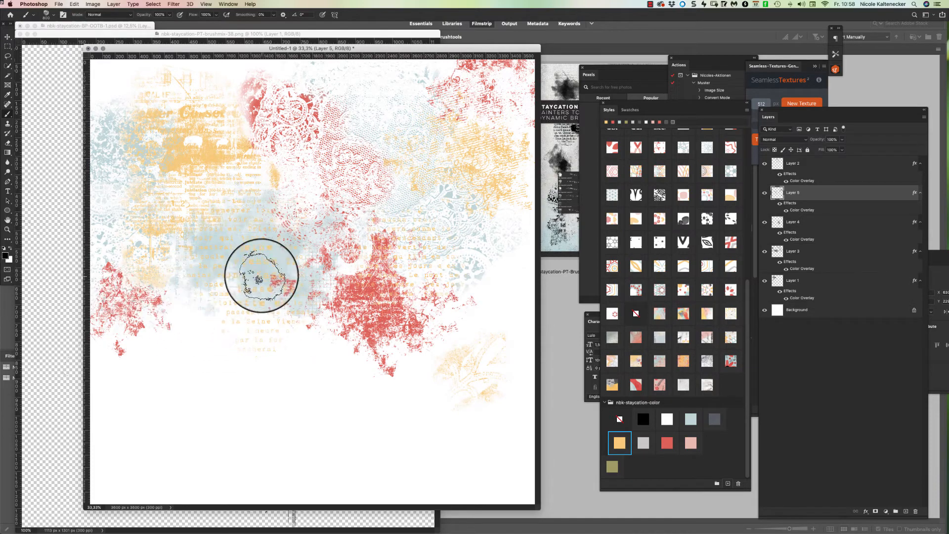
left_click(265, 259)
Create a new layer and paint black typewriter text across the middle of the canvas over the coloured textures.
key("shift+super+n")
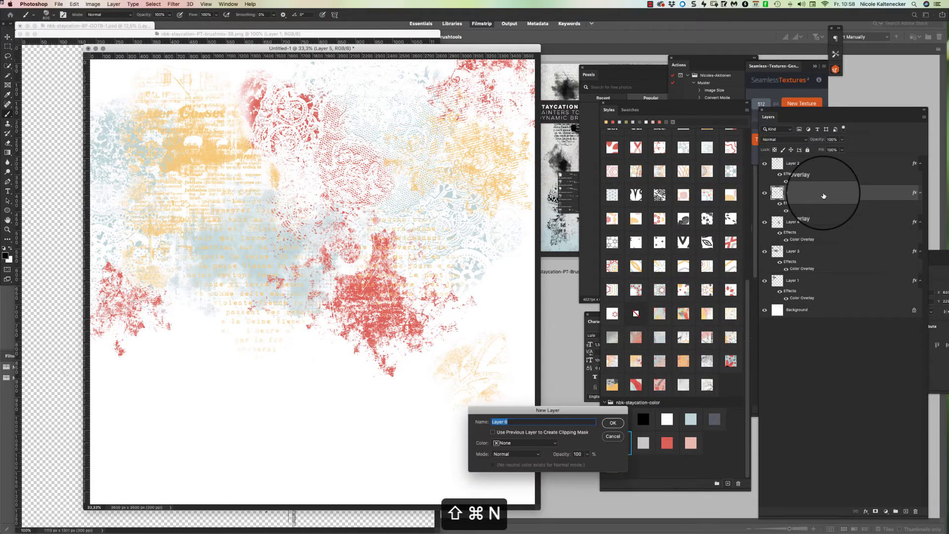
key("Return")
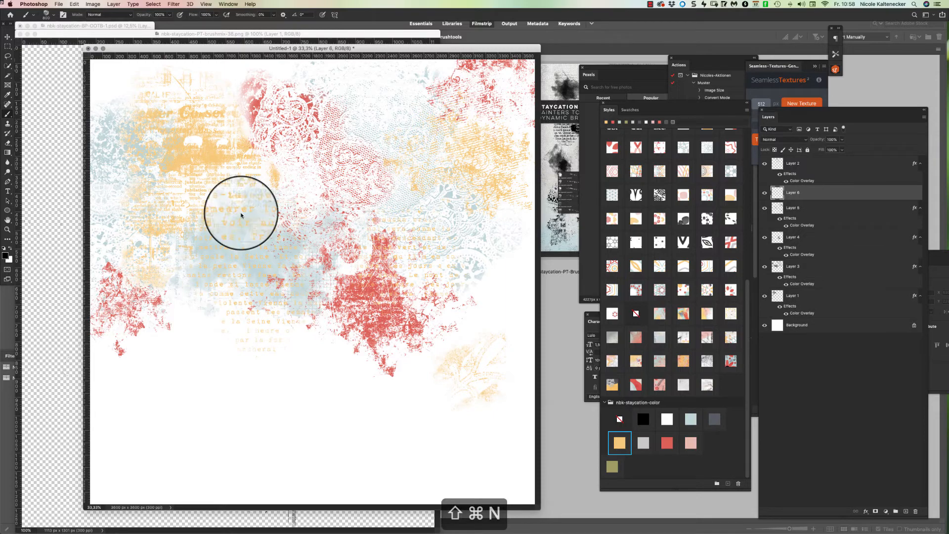
left_click(282, 234)
left_click(321, 224)
left_click(383, 240)
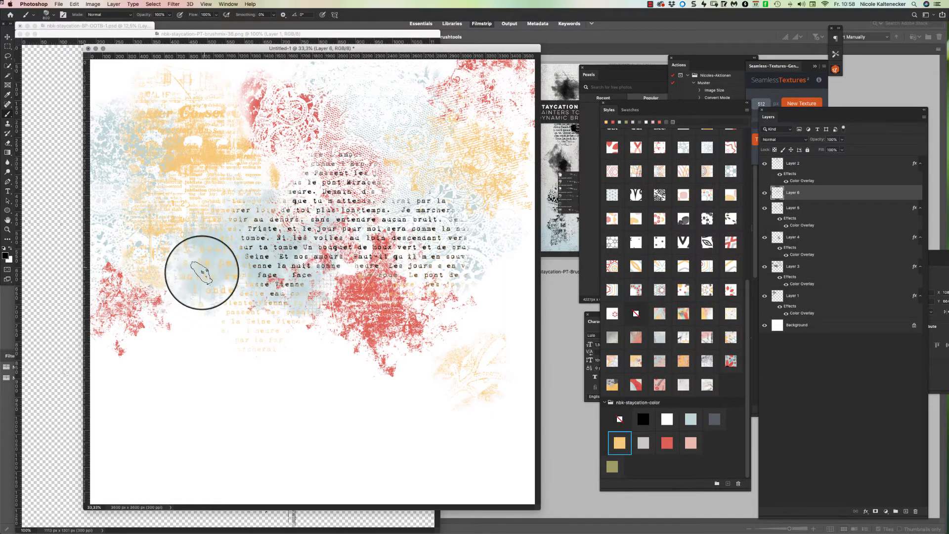
left_click(291, 286)
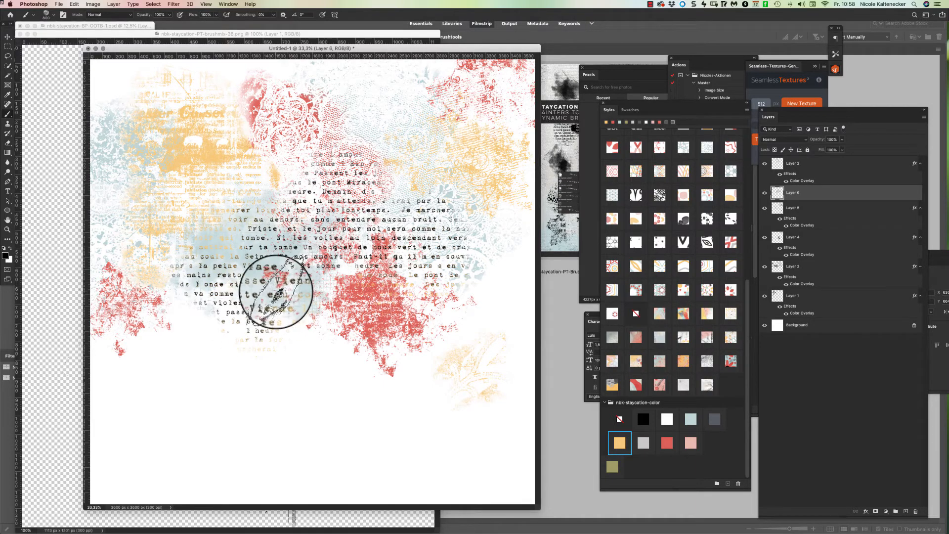
left_click(442, 250)
left_click(403, 165)
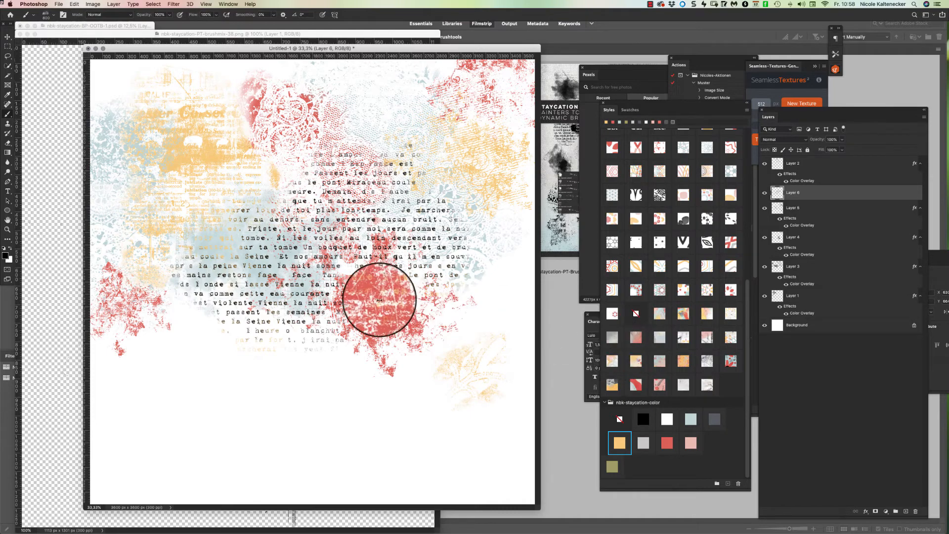
Paint small italic text over the canvas's lower-middle and lower-right area with the brush nbk-staycation-script #4.
right_click(380, 301)
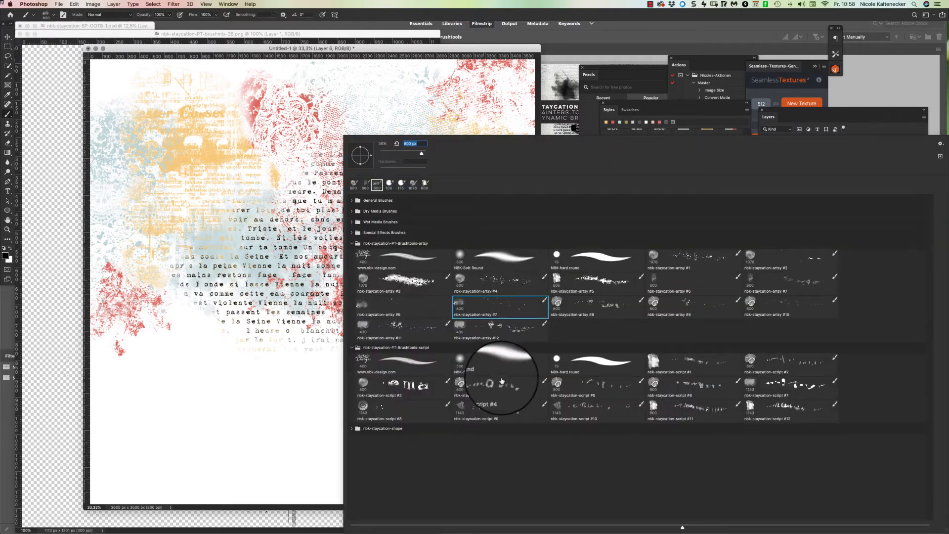
double_click(496, 381)
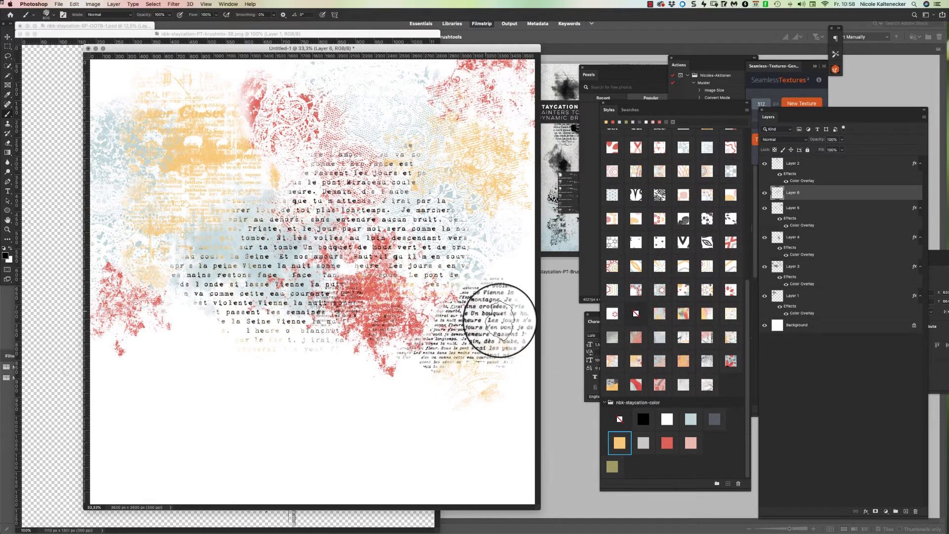
left_click(462, 343)
left_click(370, 381)
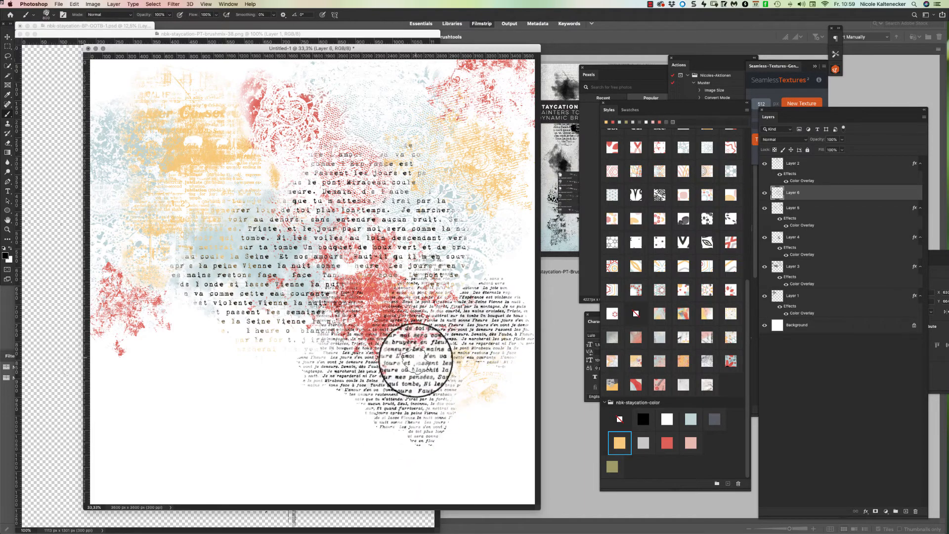
left_click(376, 391)
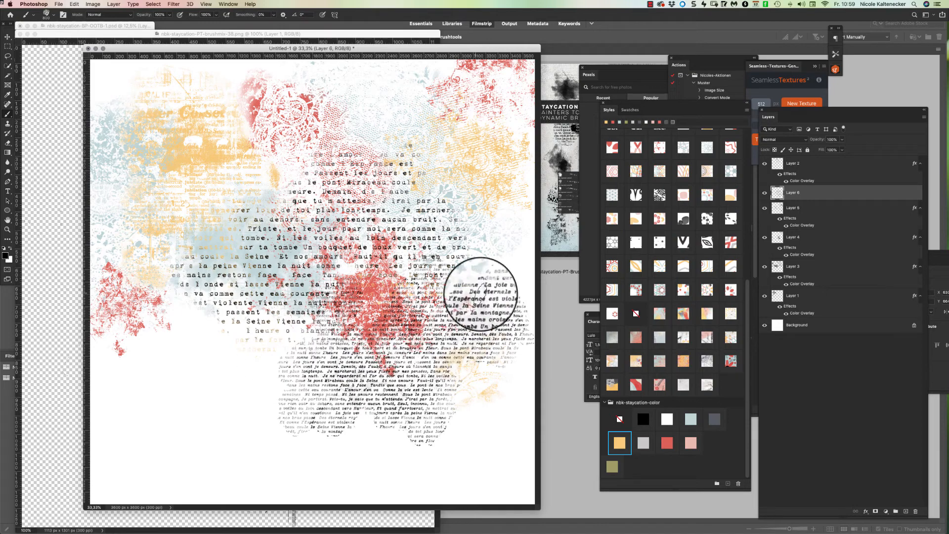
Paint larger slab-serif text in the canvas's lower-left area with the brush nbk-staycation-script #5.
right_click(506, 324)
double_click(595, 381)
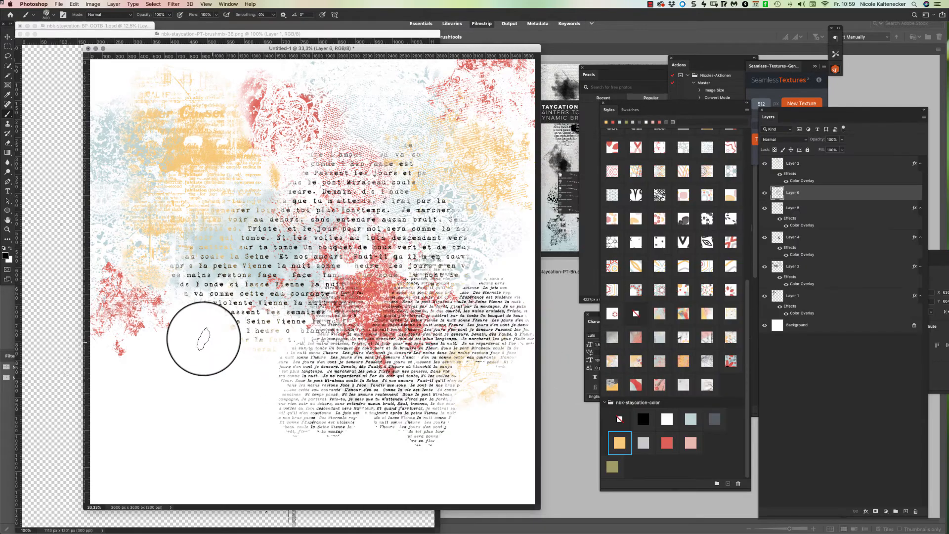
left_click(205, 373)
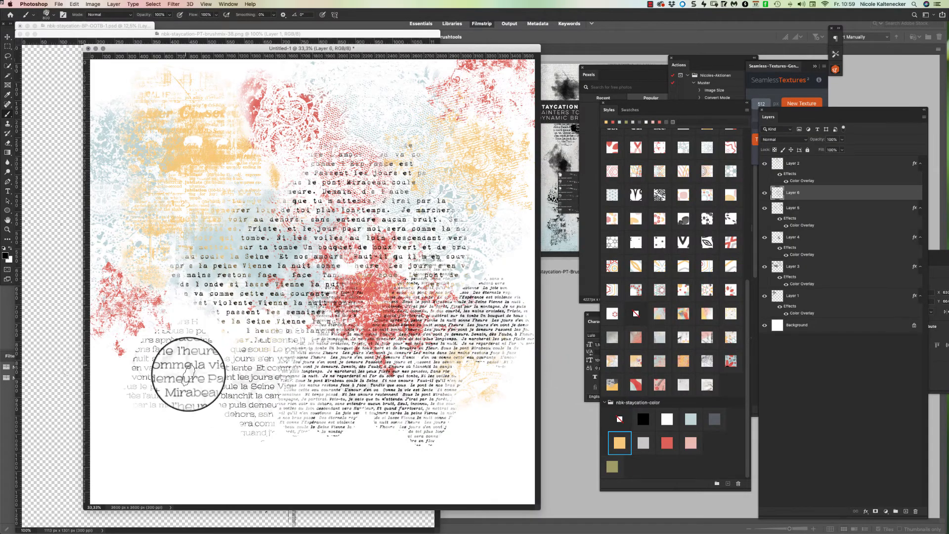
Paint handwritten script along the bottom and near the top of the canvas with the brush nbk-staycation-script #8.
right_click(395, 307)
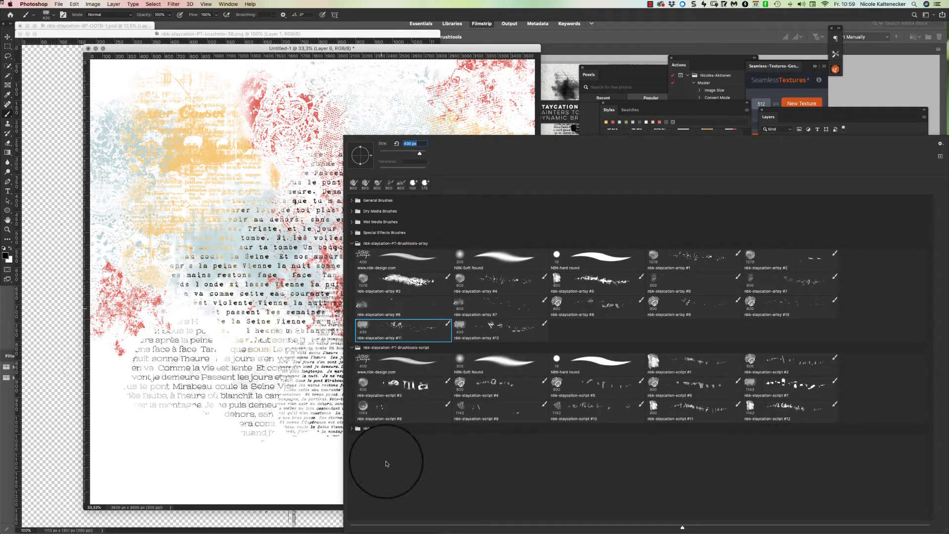
double_click(381, 410)
mouse_move(157, 442)
left_mouse_down()
mouse_move(205, 432)
mouse_move(260, 406)
mouse_move(307, 437)
mouse_move(346, 460)
left_mouse_up()
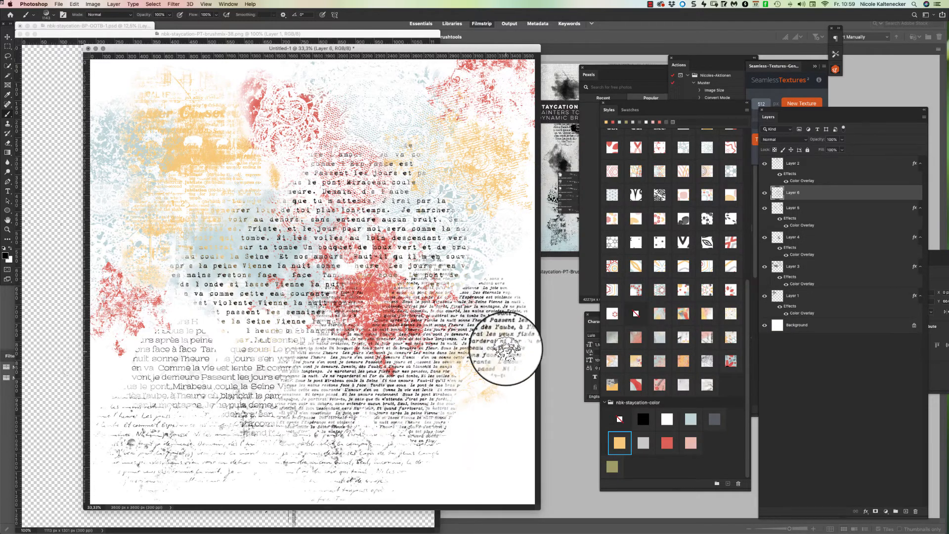
left_click(391, 119)
Paint dark watercolour smudges in the canvas's upper-left and lower-right areas with the brush nbk-staycation-script #11.
right_click(425, 277)
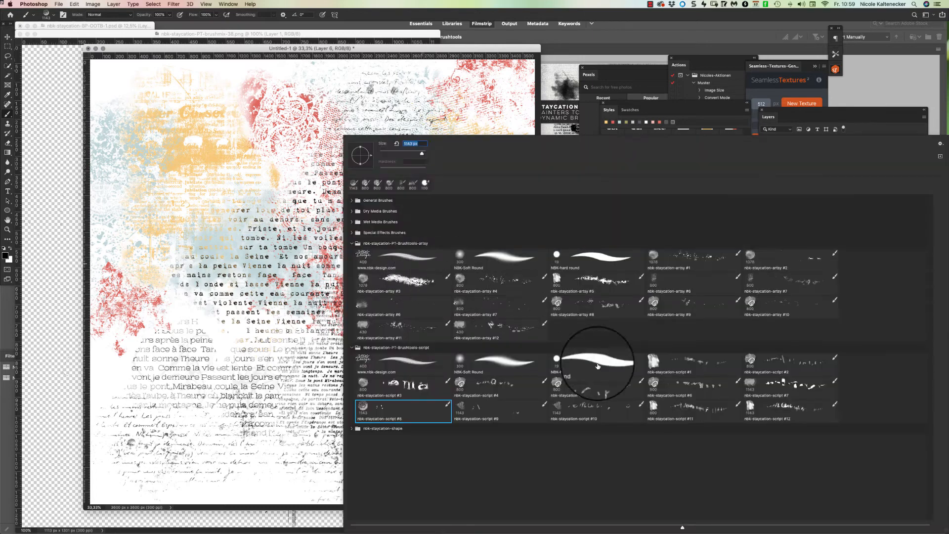
double_click(699, 407)
mouse_move(201, 218)
left_mouse_down()
mouse_move(158, 205)
mouse_move(257, 163)
left_mouse_up()
mouse_move(455, 435)
left_mouse_down()
mouse_move(466, 407)
mouse_move(437, 457)
mouse_move(492, 388)
mouse_move(491, 371)
left_mouse_up()
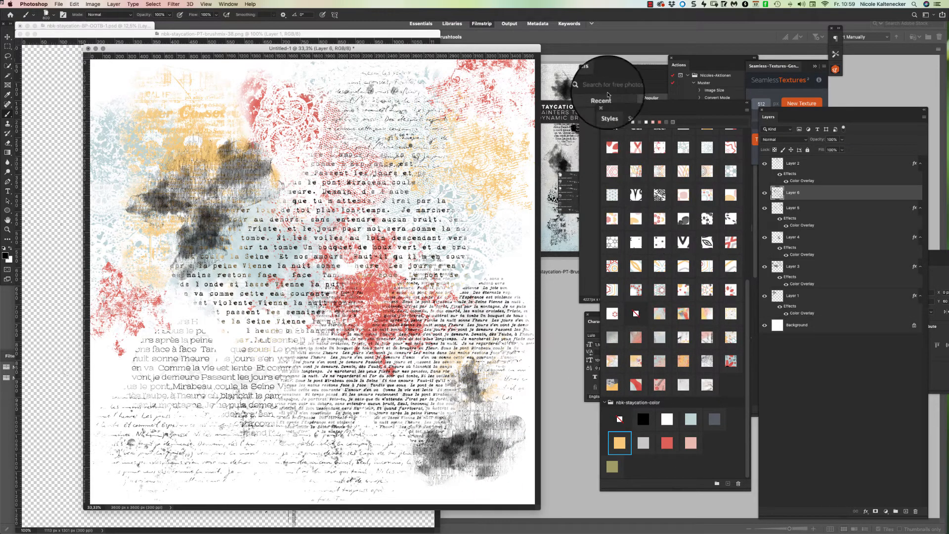
Add a dark smudge along the canvas's lower-right edge and recolour the smudge-and-script layer with the red style from nbk-staycation-color.
left_click_drag(497, 373, 547, 416)
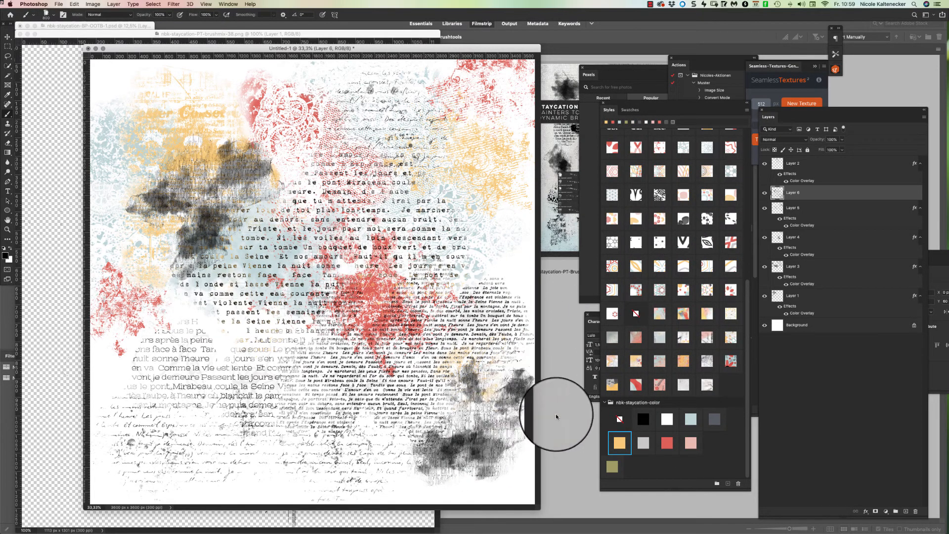
left_click(618, 452)
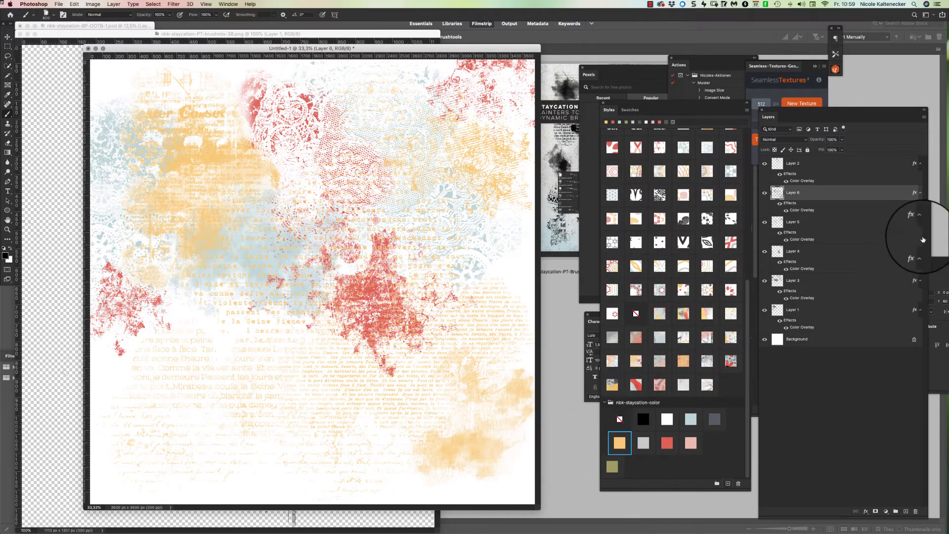
left_click(669, 442)
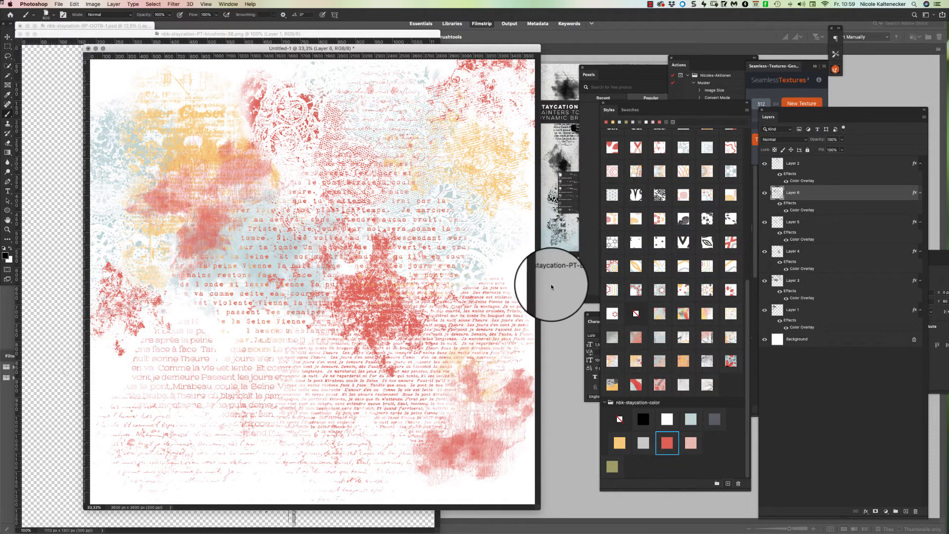
Paint large smudges across the canvas's centre on a new layer with the brush nbk-staycation-script #12 and apply the slate-grey colour style.
left_click(905, 511)
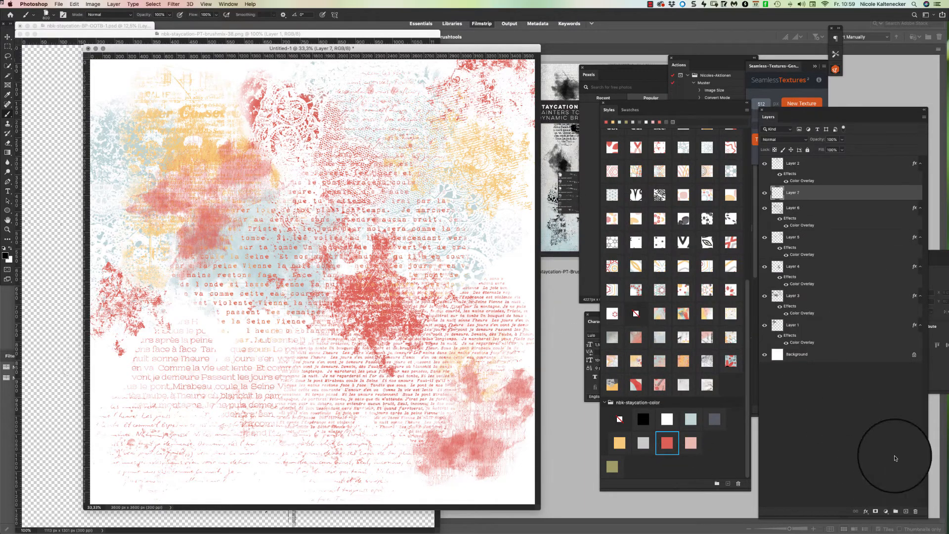
right_click(267, 213)
left_click(737, 408)
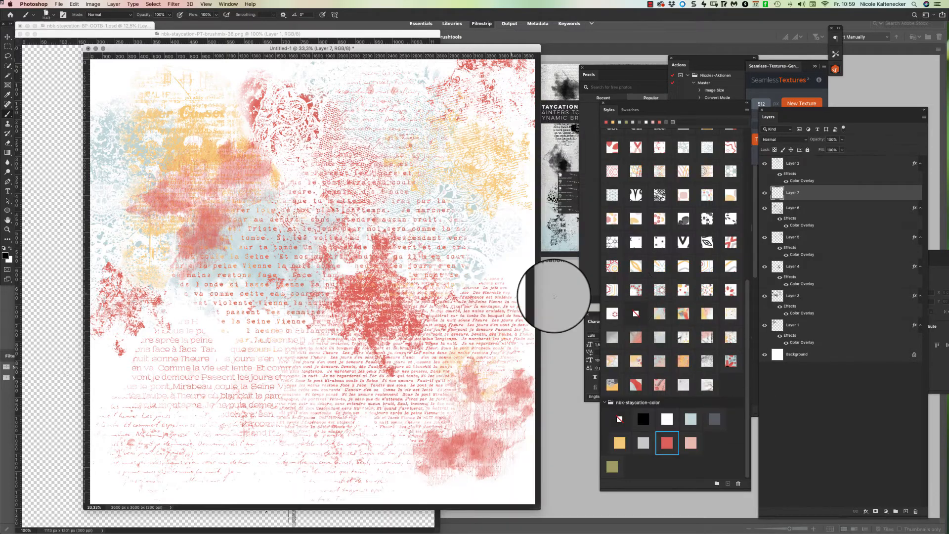
mouse_move(366, 265)
left_mouse_down()
mouse_move(463, 256)
mouse_move(486, 230)
mouse_move(454, 254)
mouse_move(429, 206)
mouse_move(336, 269)
mouse_move(286, 282)
mouse_move(290, 304)
left_mouse_up()
left_click(714, 419)
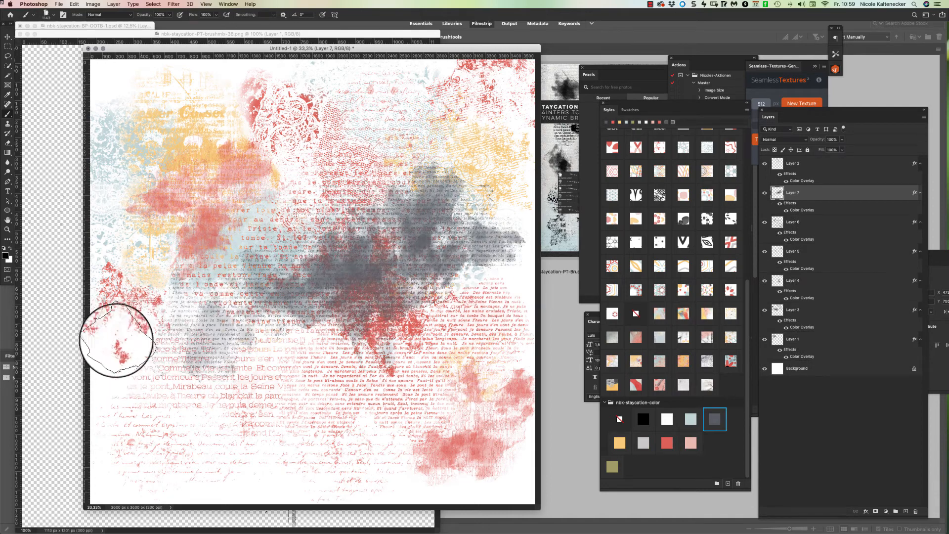
Paint grey smudged script just below the canvas's centre with the brush nbk-staycation-script #1.
right_click(303, 265)
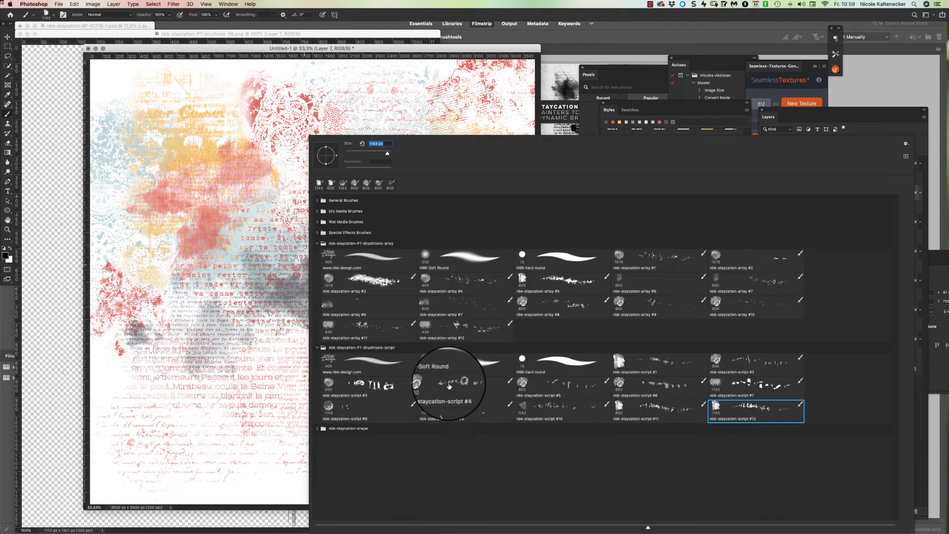
double_click(666, 367)
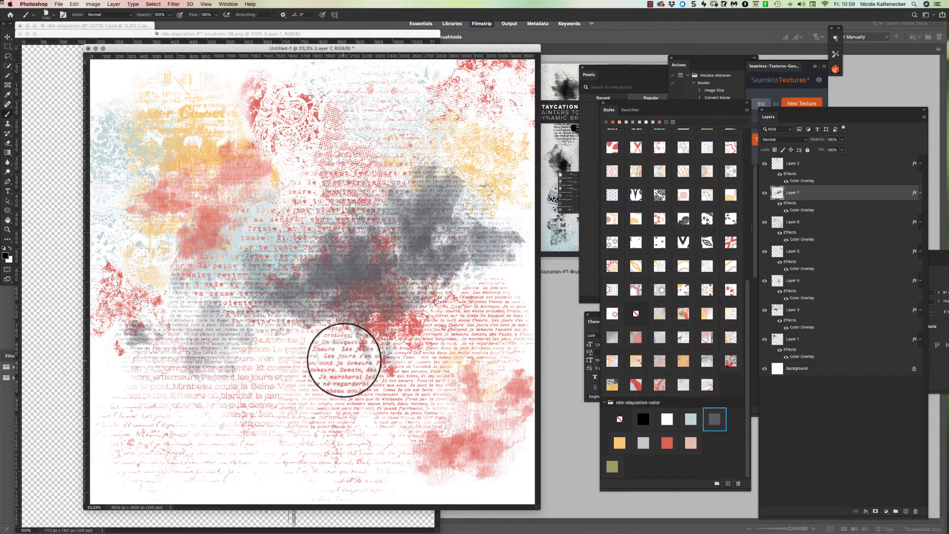
mouse_move(300, 341)
left_mouse_down()
mouse_move(312, 309)
mouse_move(334, 295)
left_mouse_up()
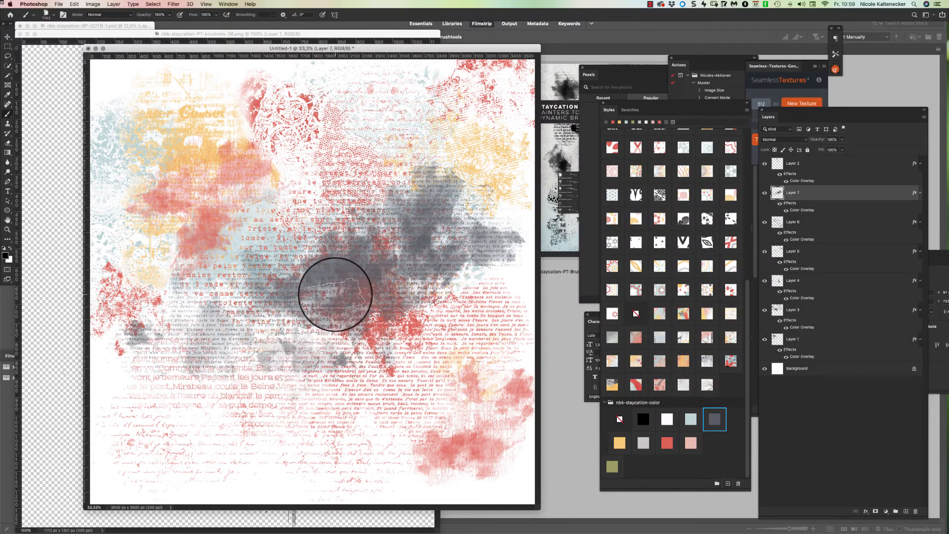
Paint white smudged script over the large grey smudge on a new layer.
key("x")
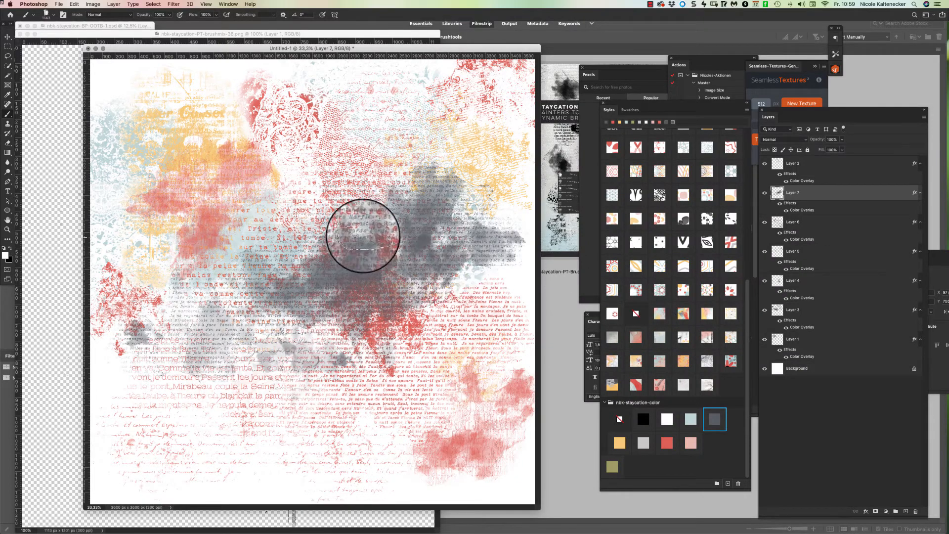
key("super+shift+n")
key("Return")
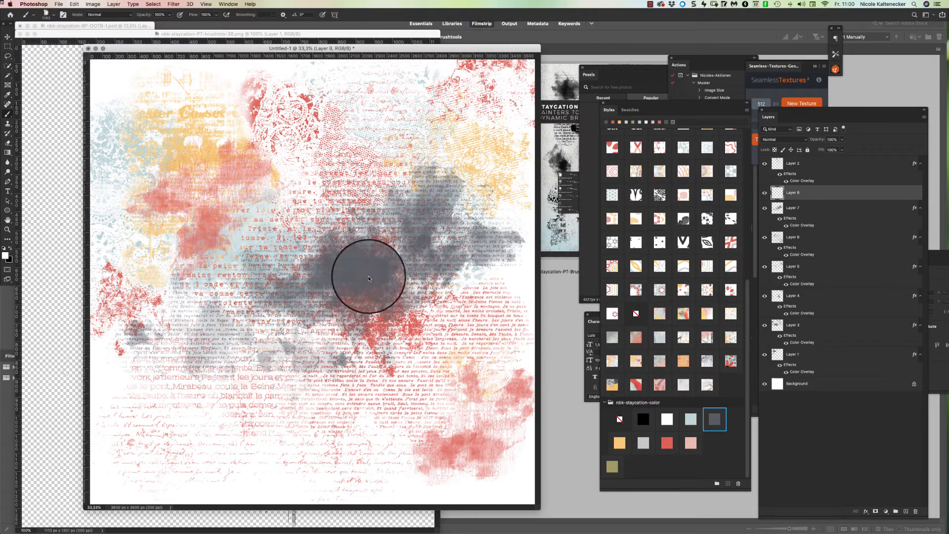
mouse_move(366, 269)
left_mouse_down()
mouse_move(299, 283)
mouse_move(434, 236)
mouse_move(397, 270)
mouse_move(393, 289)
mouse_move(483, 271)
left_mouse_up()
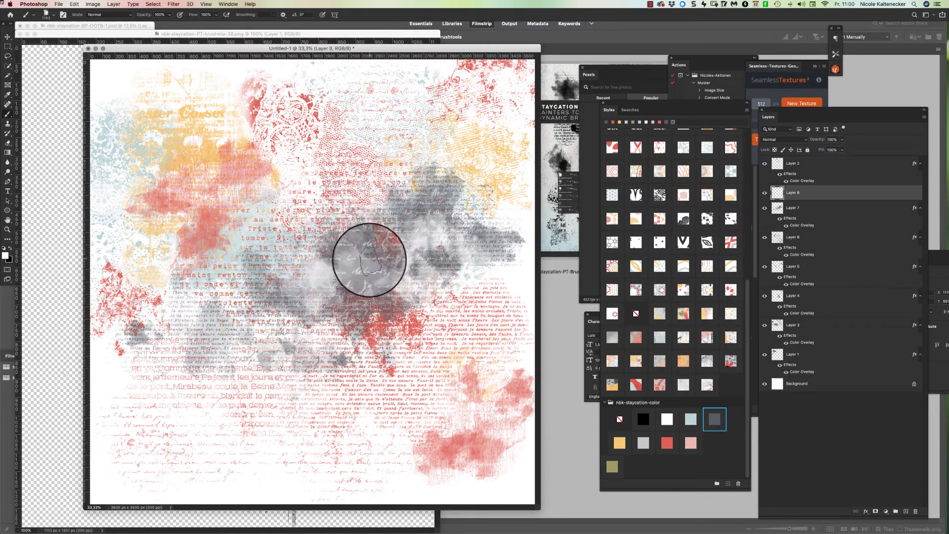
Choose the brush nbk-staycation-script #2, inspect the painted script close up, and switch to nbk-staycation-script #8.
right_click(373, 258)
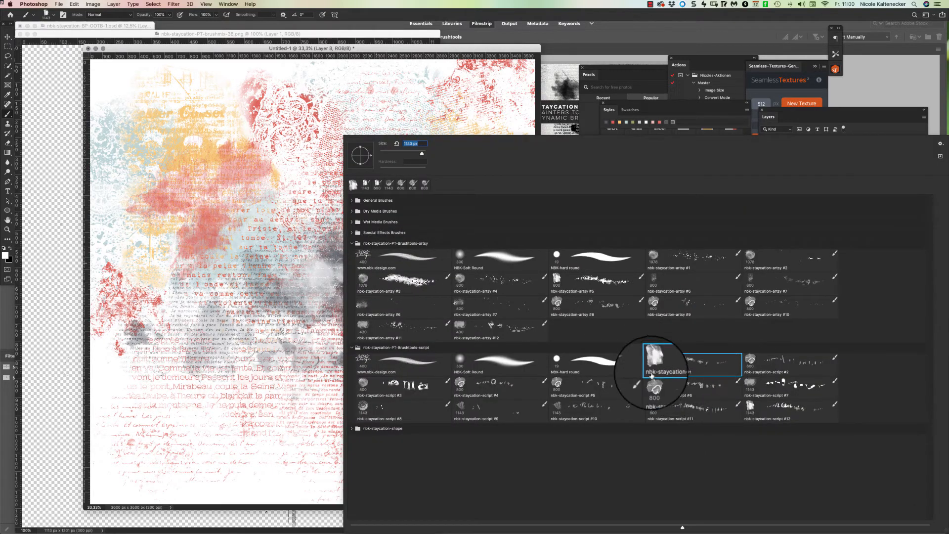
double_click(775, 361)
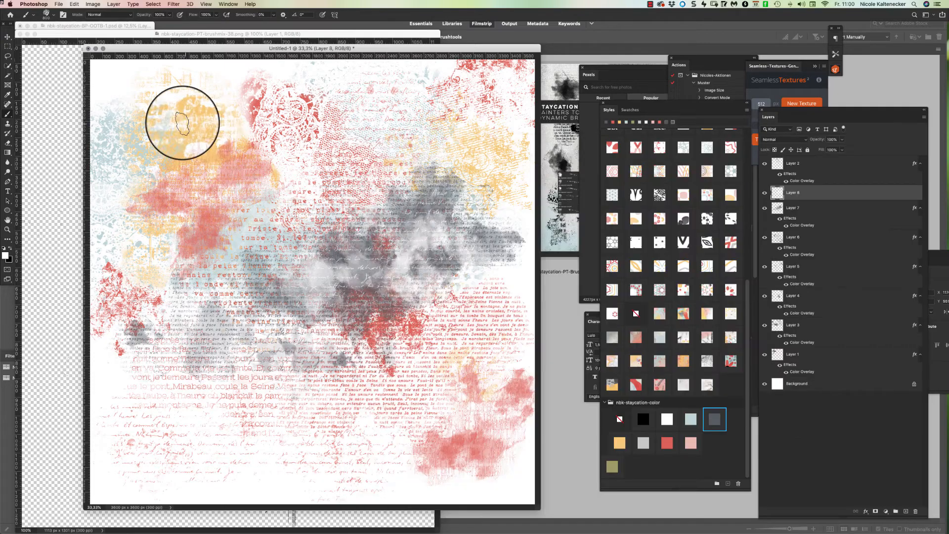
key("super+space")
left_click_drag(282, 142, 229, 215)
key("super+0")
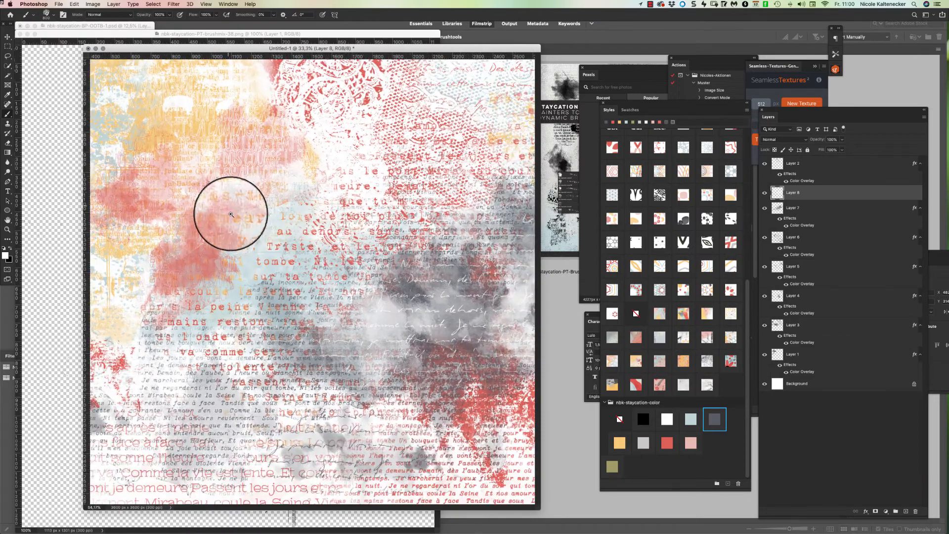
right_click(329, 341)
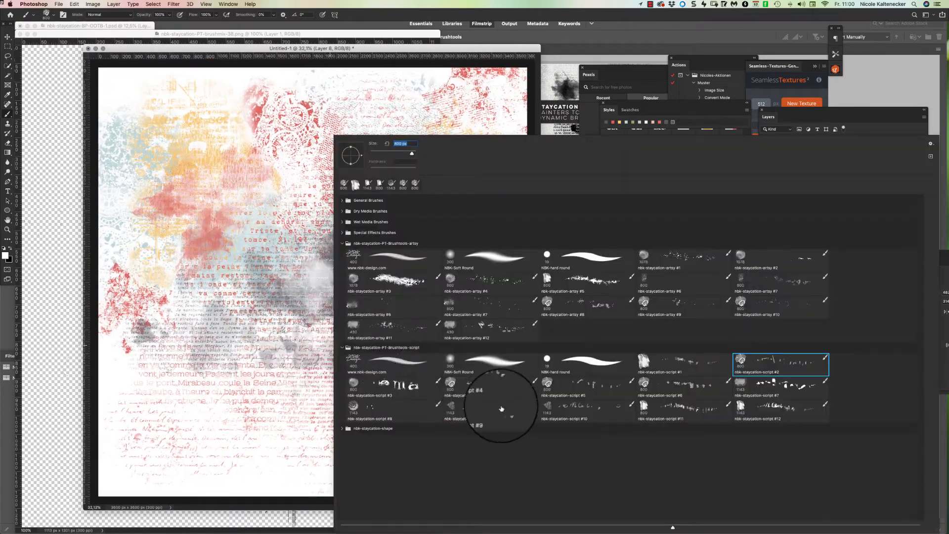
left_click(362, 407)
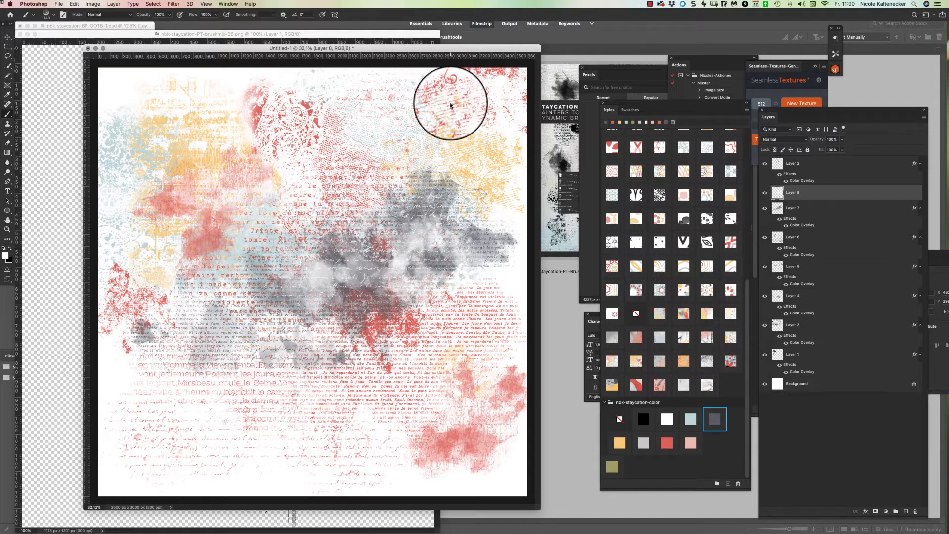
Move the collage window aside and close nbk-staycation-PT-brushmix-38.png without saving its changes.
mouse_move(428, 49)
left_mouse_down()
mouse_move(455, 59)
mouse_move(447, 49)
mouse_move(434, 132)
mouse_move(462, 64)
mouse_move(457, 74)
left_mouse_up()
left_click(376, 36)
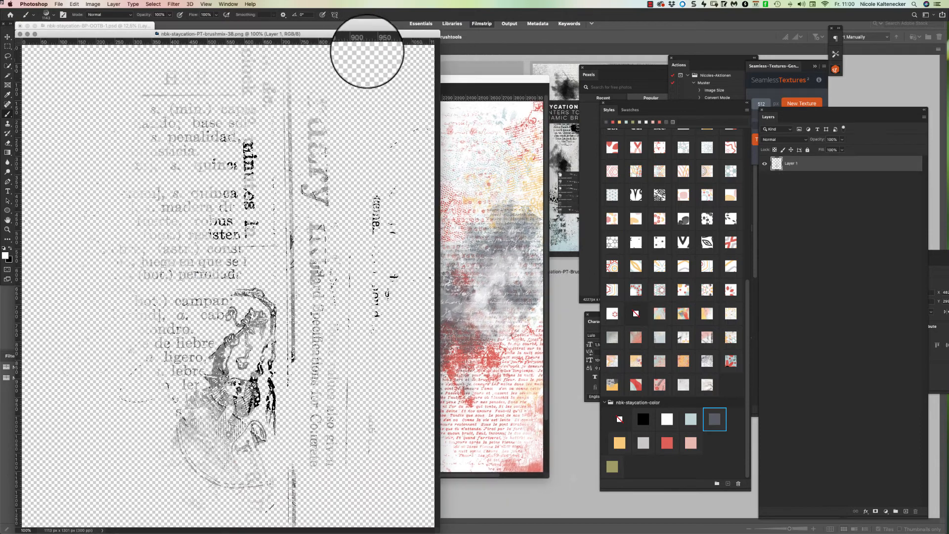
key("super+w")
left_click(502, 174)
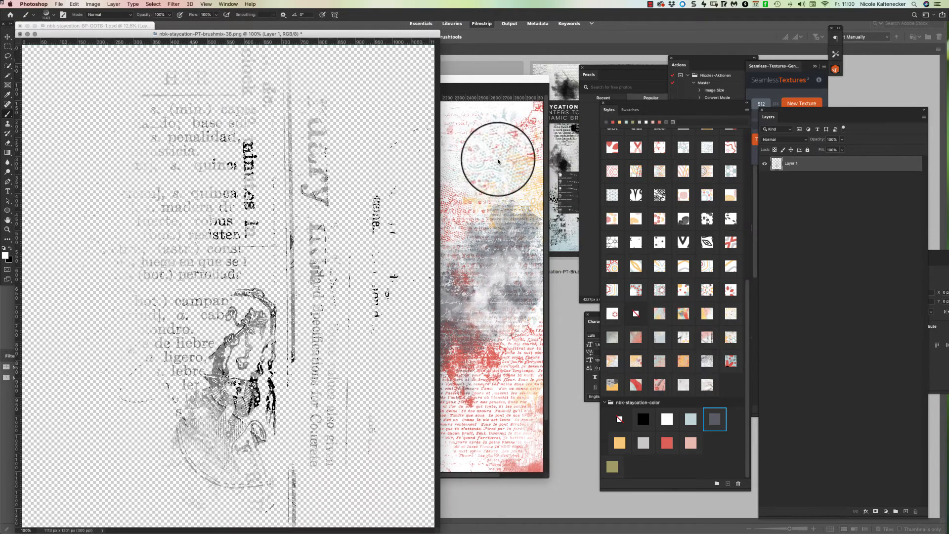
left_click_drag(397, 35, 409, 33)
key("super+w")
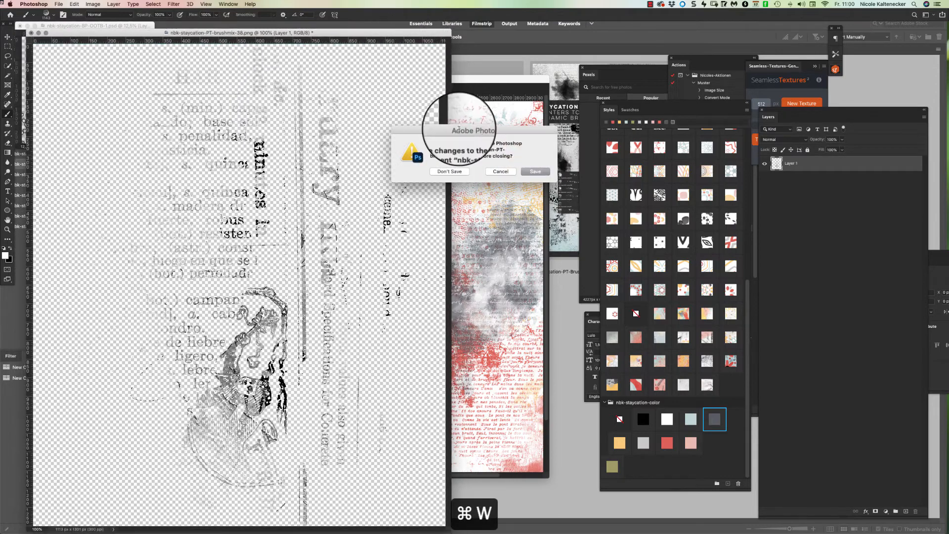
left_click(438, 173)
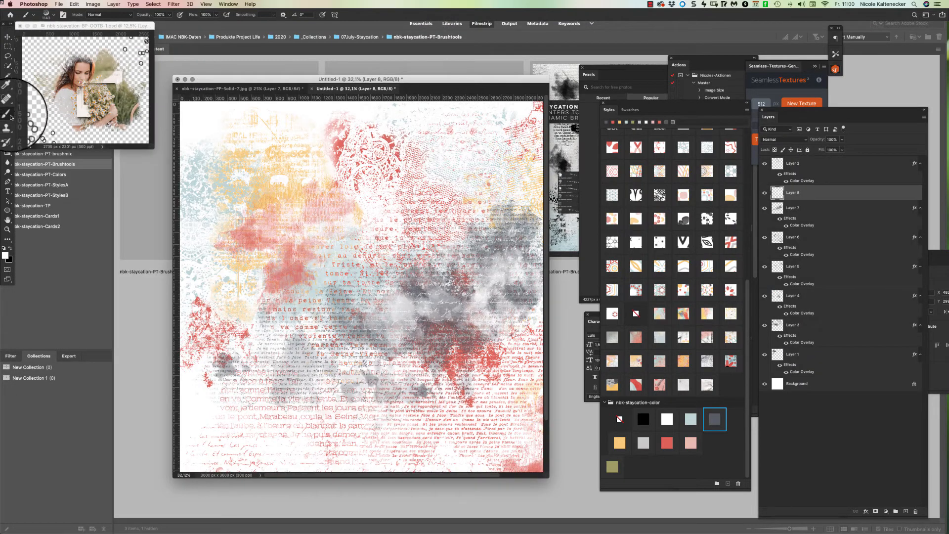
Switch to Adobe Bridge, look through the nbk-staycation-PP-Extra papers, and open nbk-staycation-PT-brushmix-6.png from the nbk-staycation-PT-brushmix folder.
left_click(141, 307)
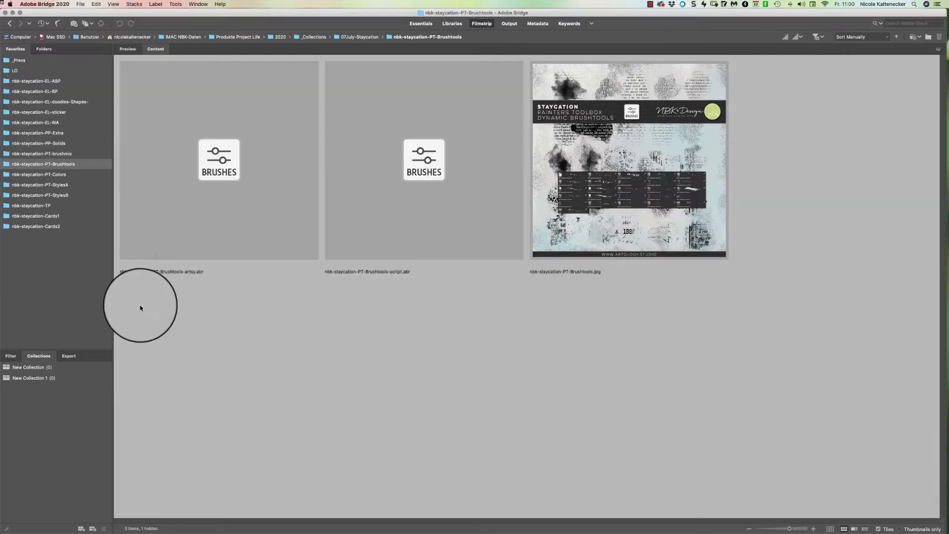
left_click(65, 133)
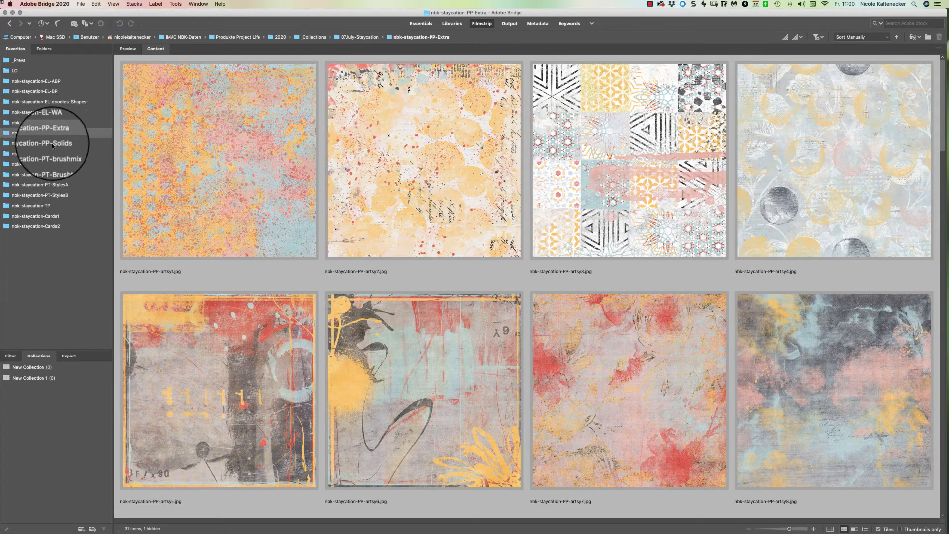
left_click(76, 155)
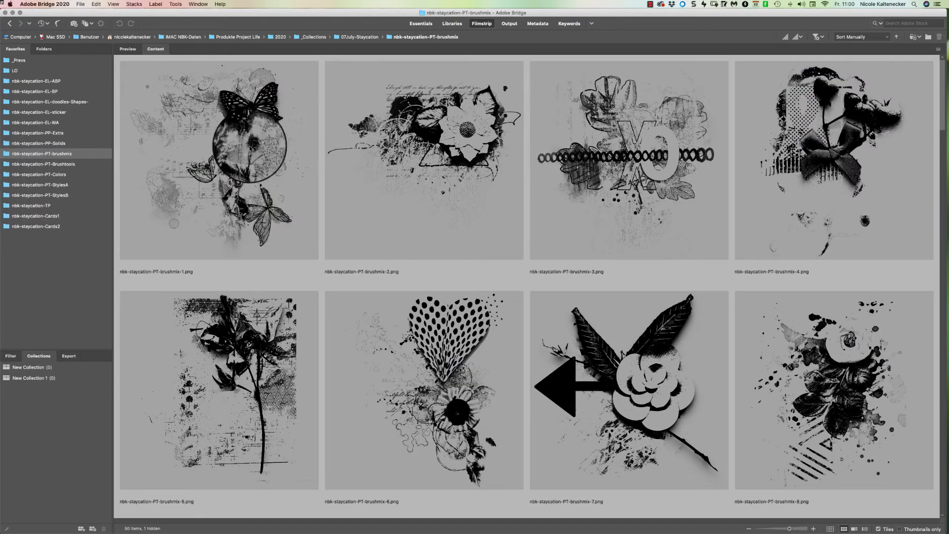
double_click(464, 403)
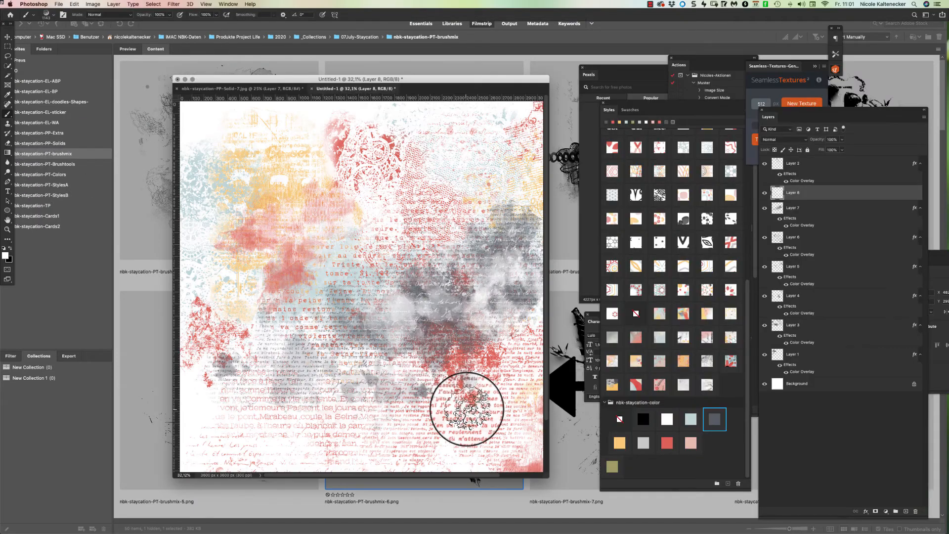
Place the black heart-and-flower artwork over the grey smudge on the canvas's right side and close its source file.
left_click_drag(279, 283, 466, 276)
left_click(74, 284)
key("super+w")
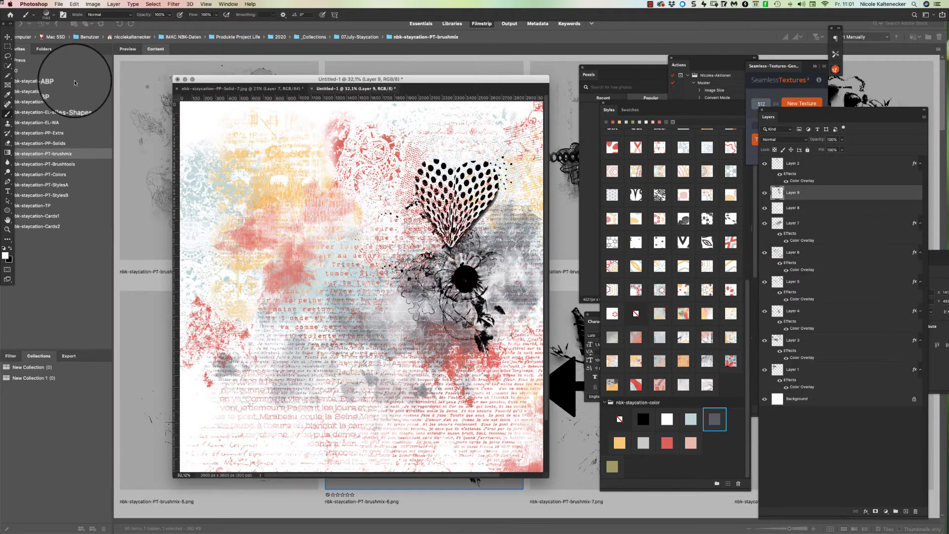
Open nbk-staycation-ABP-ArtsyBit1.png from Bridge's nbk-staycation-EL-ABP folder and place its butterfly artwork over the heart and flower.
left_click(74, 82)
left_click(73, 81)
left_click(461, 182)
double_click(461, 181)
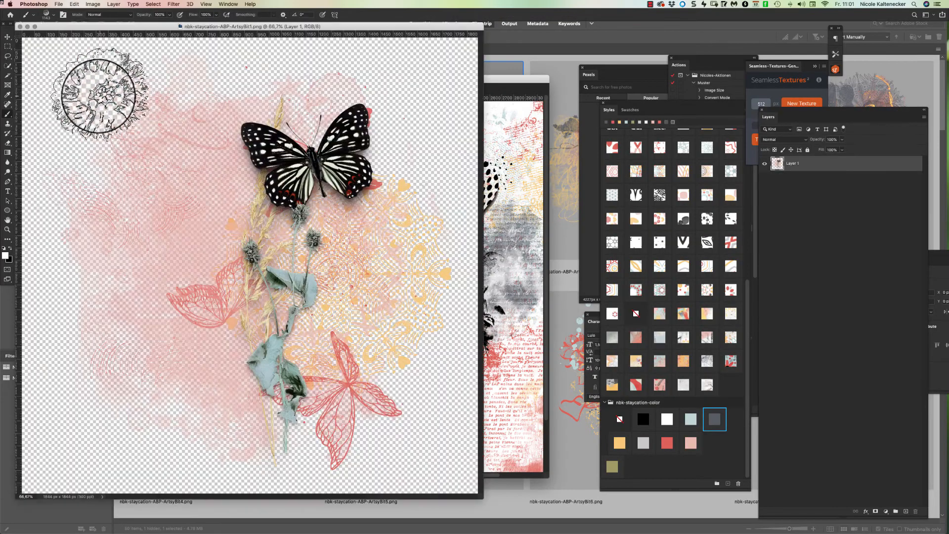
left_click(8, 36)
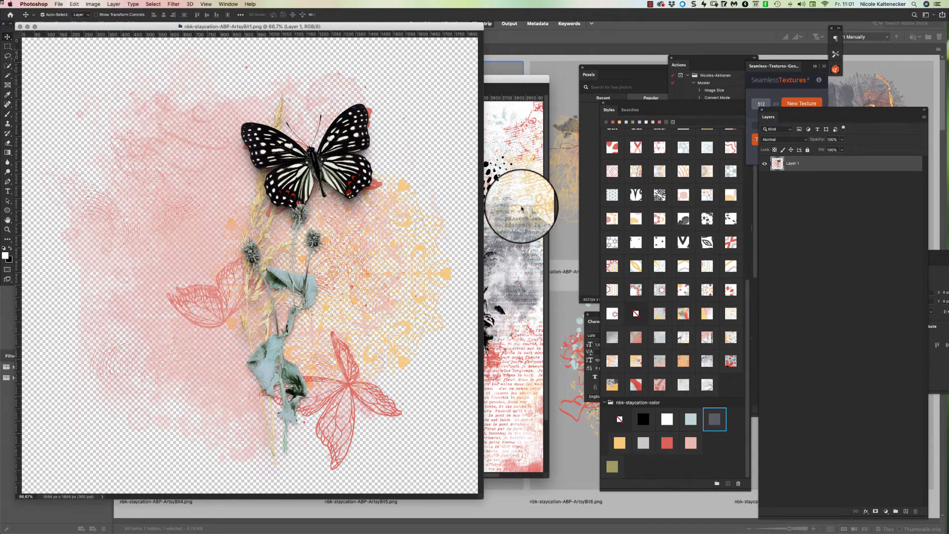
left_click_drag(336, 150, 447, 242)
Set the butterfly layer's blend mode to Vivid Light and close the butterfly source file.
left_click(778, 139)
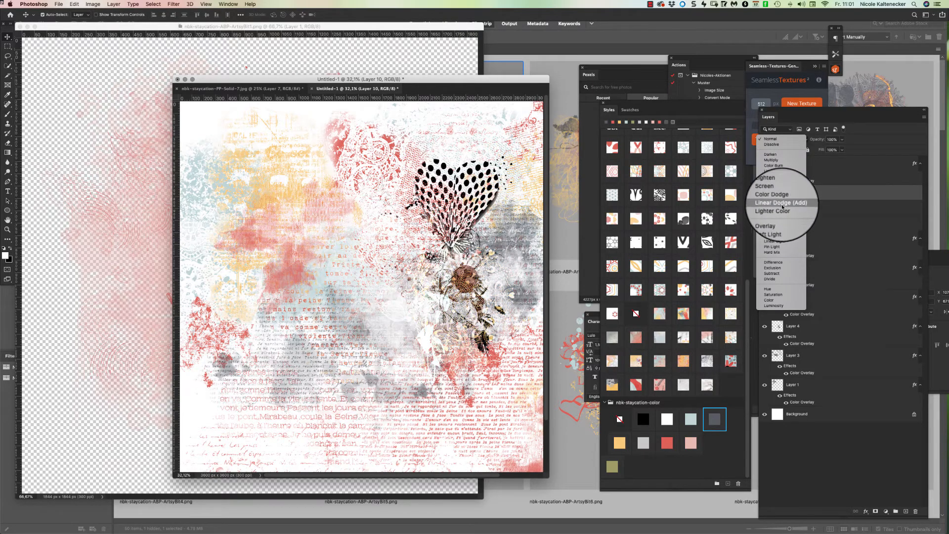
left_click(779, 237)
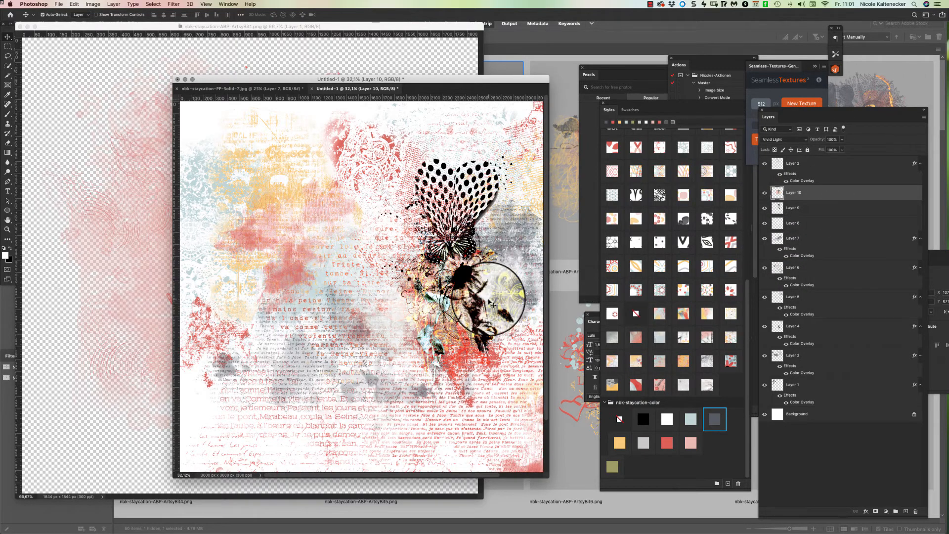
key("super+w")
key("super+w")
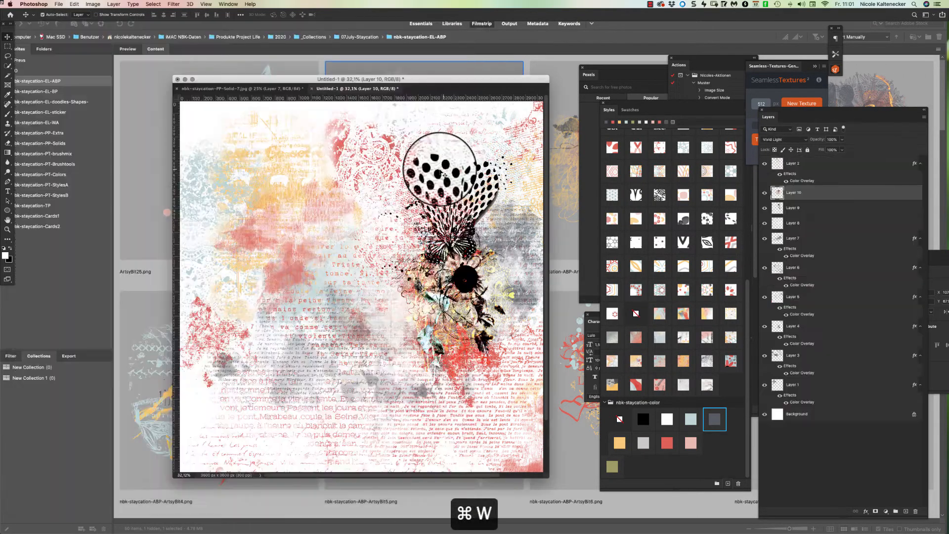
Open nbk-staycation-shape-4-black.png from the black folder of nbk-staycation-EL-doodles-Shapes- in Bridge.
left_click_drag(490, 80, 503, 86)
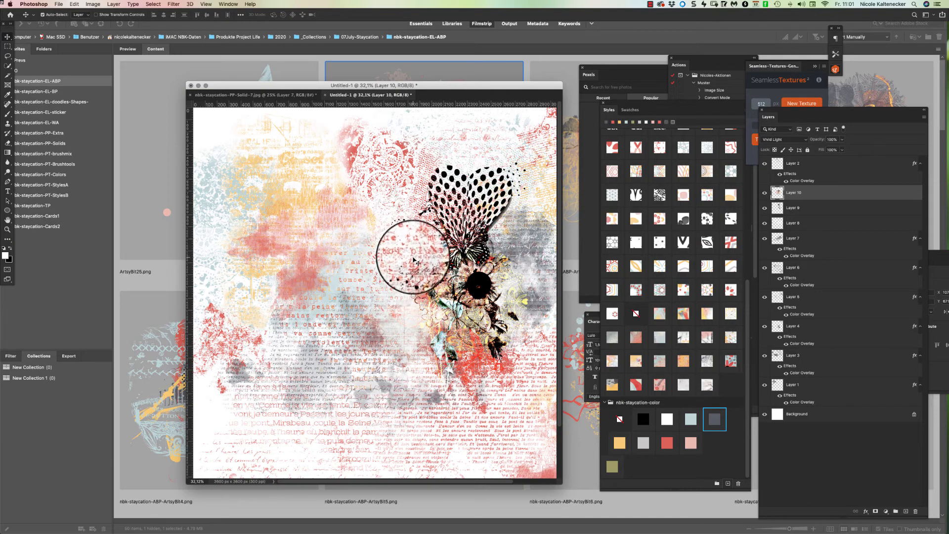
left_click(82, 100)
left_click(83, 101)
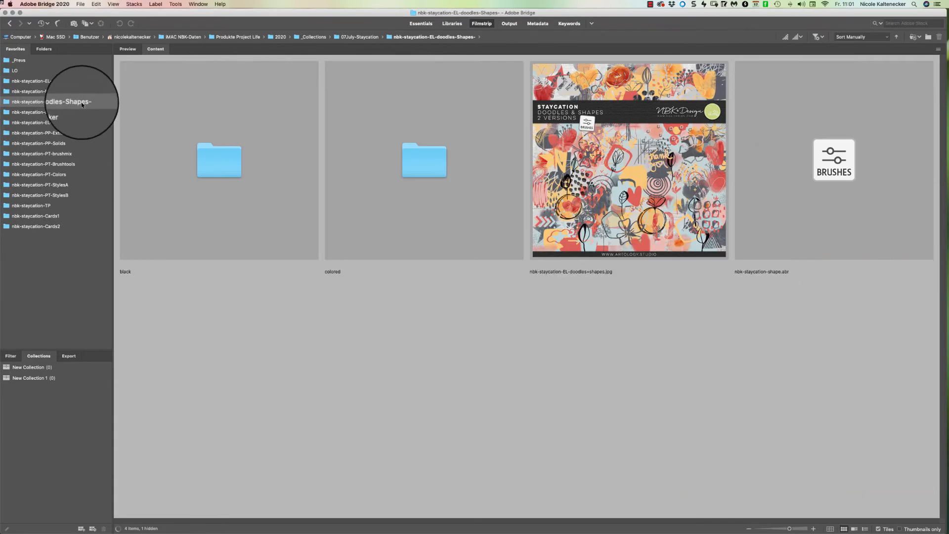
double_click(212, 162)
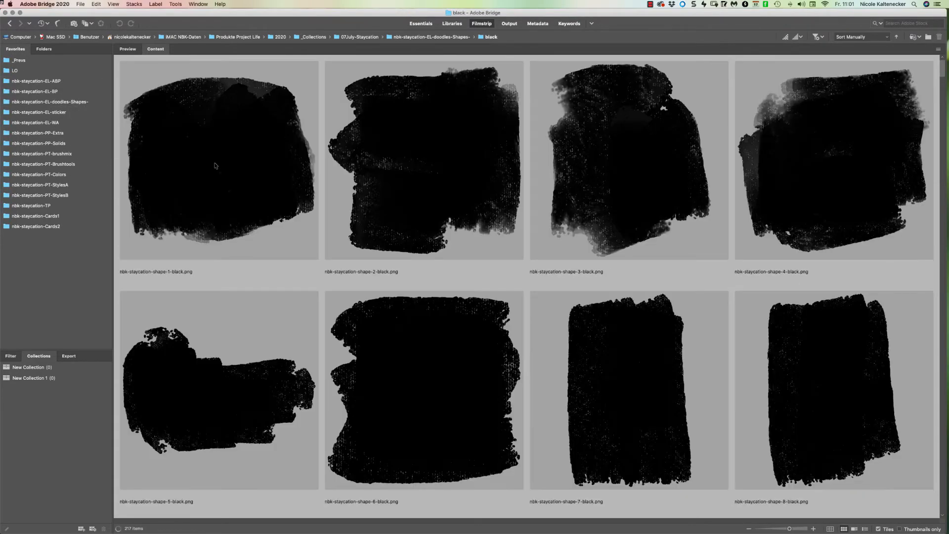
double_click(842, 179)
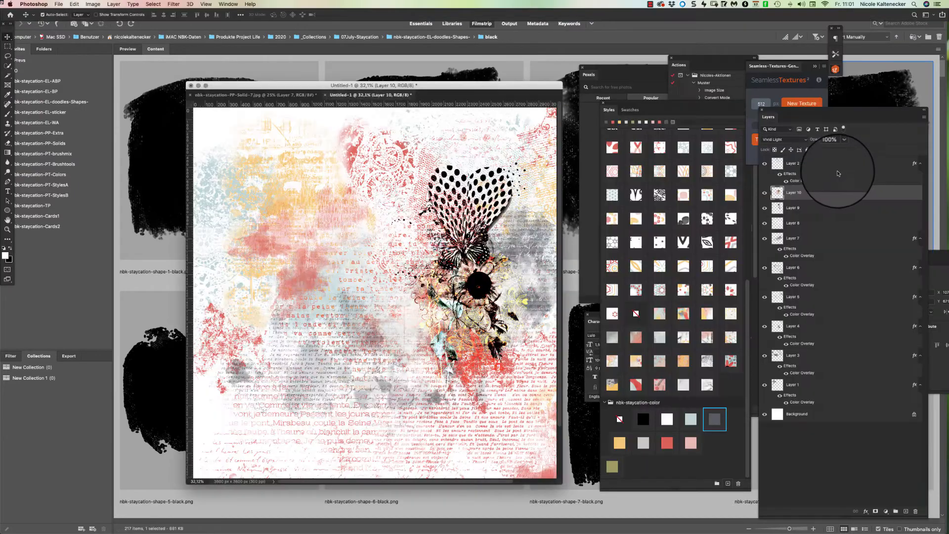
Place the black brush shape in the canvas centre and reorder its layer beneath the heart-and-flower layer.
left_click_drag(404, 232, 398, 307)
left_click_drag(843, 193, 795, 220)
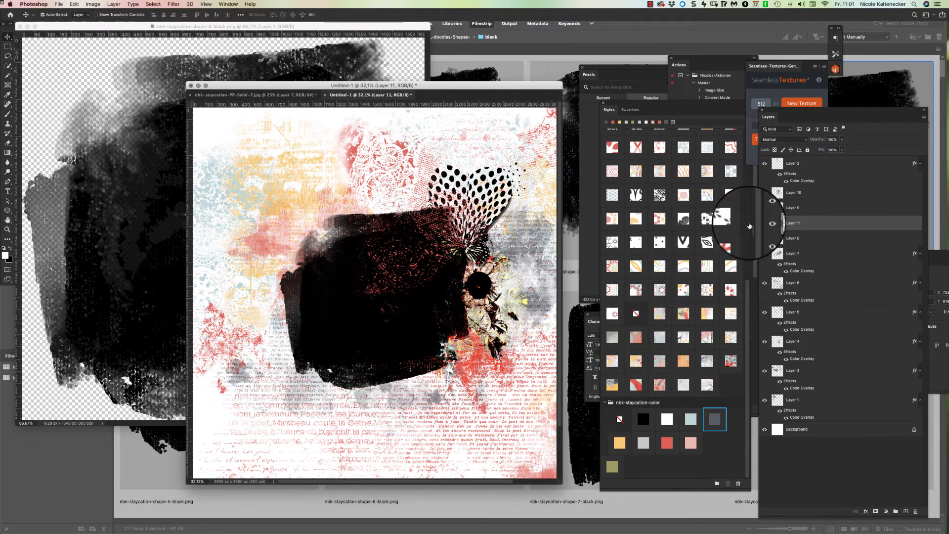
left_click_drag(366, 313, 317, 328)
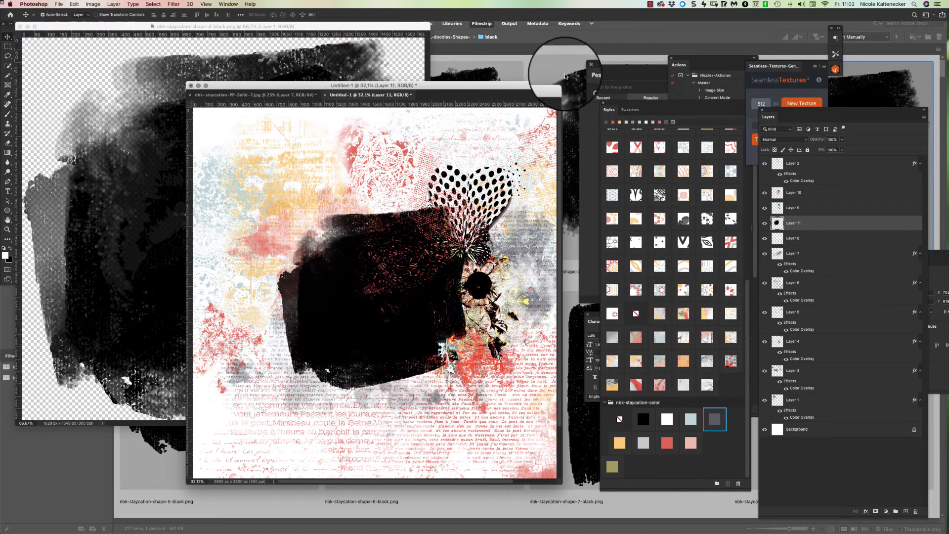
Place the Pexels photo of the woman holding a flower bouquet, clipped to the black shape, and fit it within the shape.
left_click(652, 97)
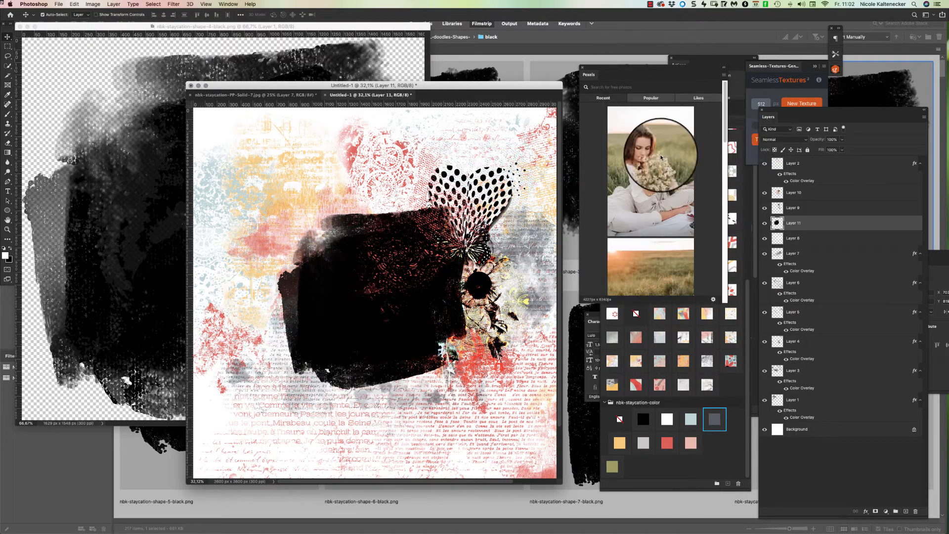
left_click(690, 273)
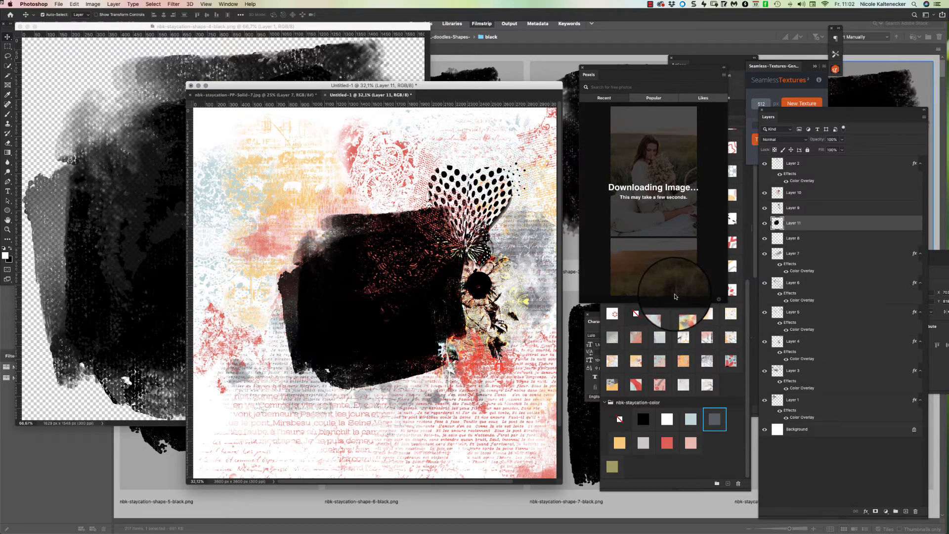
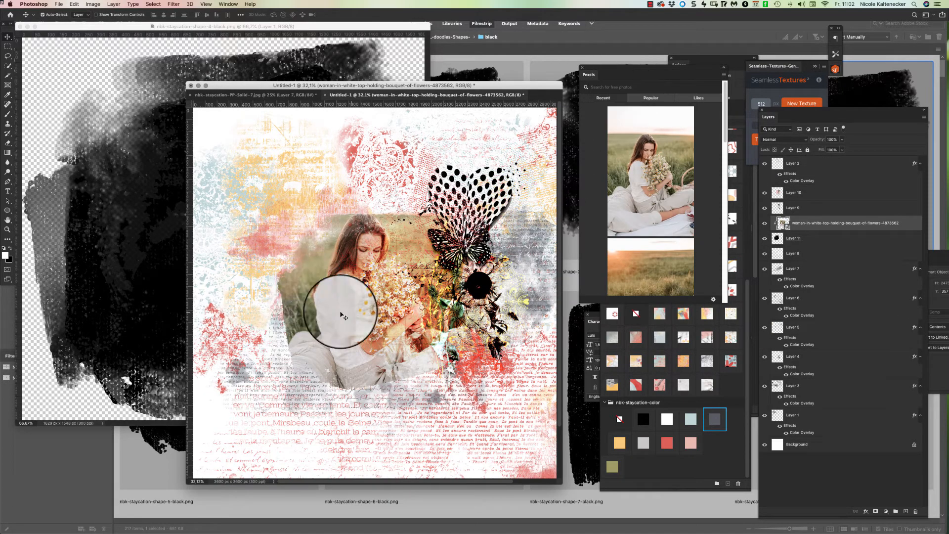
key("super+t")
left_click_drag(381, 317, 372, 315)
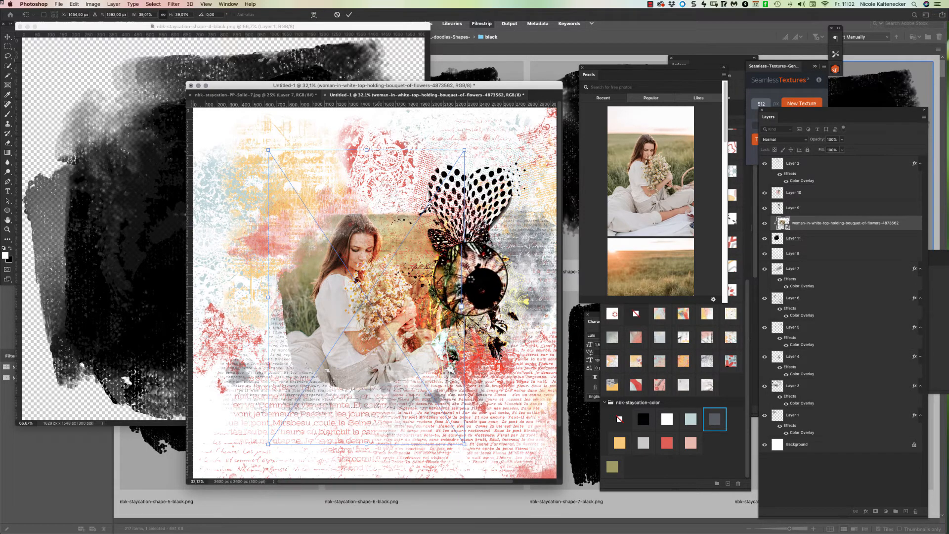
key("Return")
Move the butterfly to the flower's upper right side and close the black shape's source file.
mouse_move(472, 288)
left_mouse_down()
mouse_move(510, 295)
mouse_move(479, 289)
left_mouse_up()
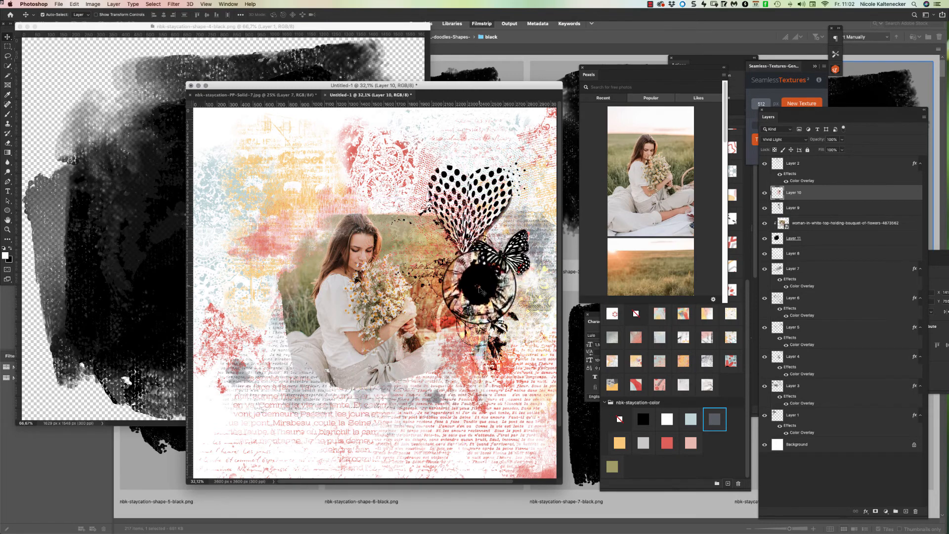
left_click(122, 282)
key("super+w")
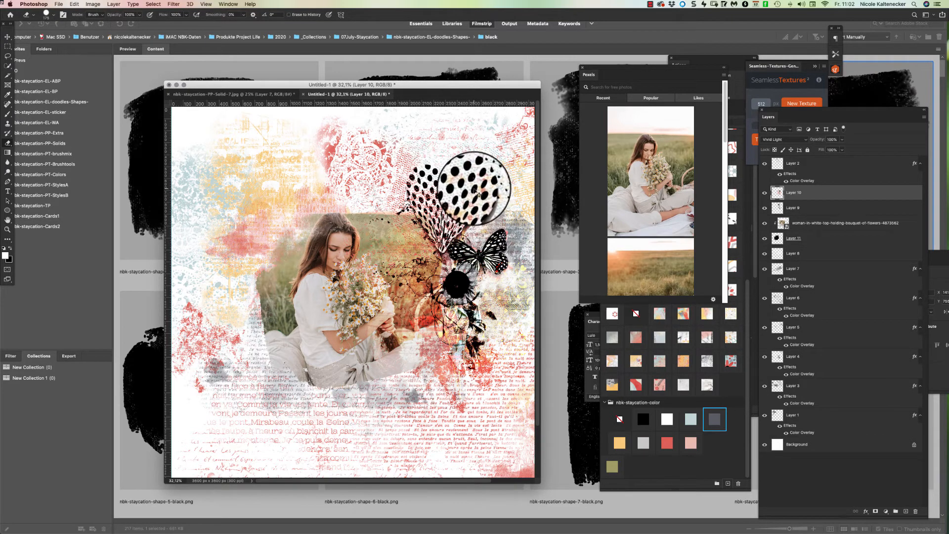
Erase the flower's black centre on Layer 9 and move the butterfly over the erased spot.
key("alt+bracketleft")
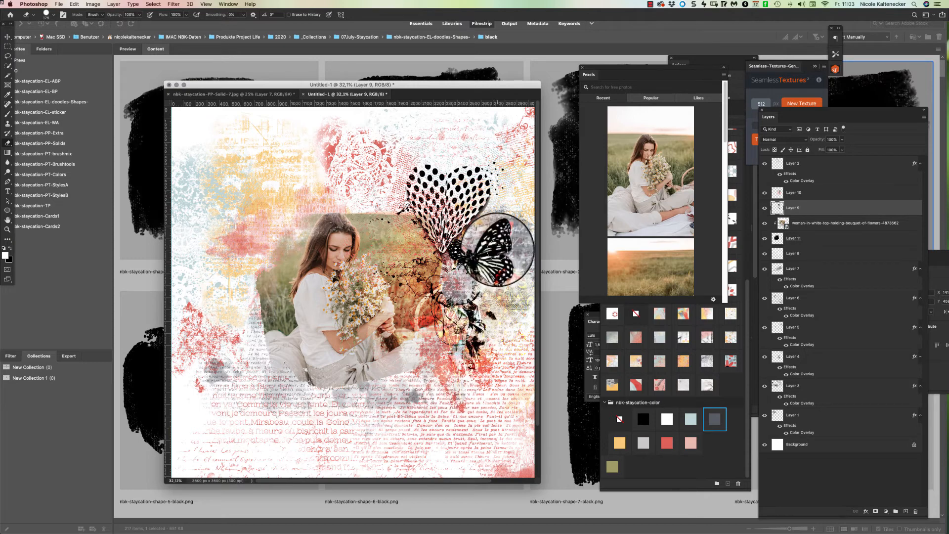
left_click(8, 37)
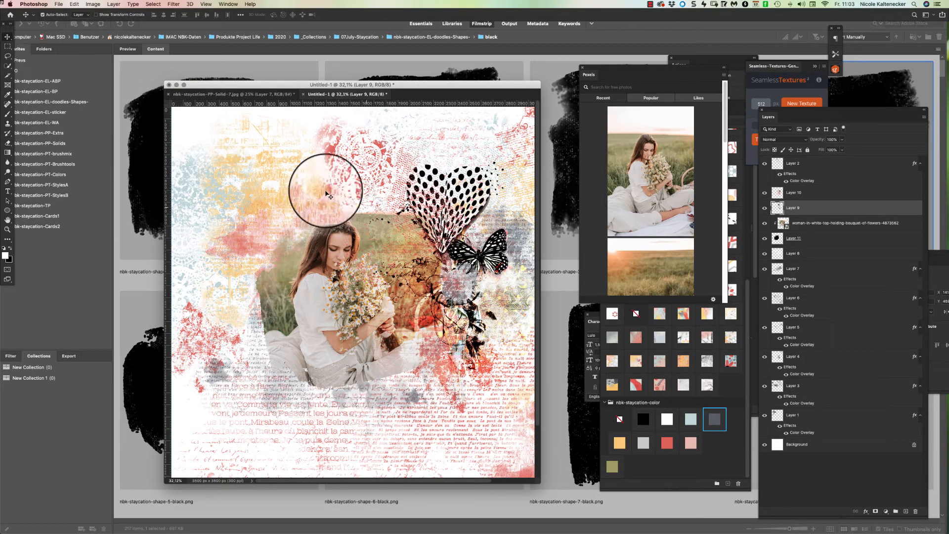
left_click_drag(487, 257, 553, 149)
left_click_drag(519, 85, 549, 78)
left_click_drag(333, 391, 450, 246)
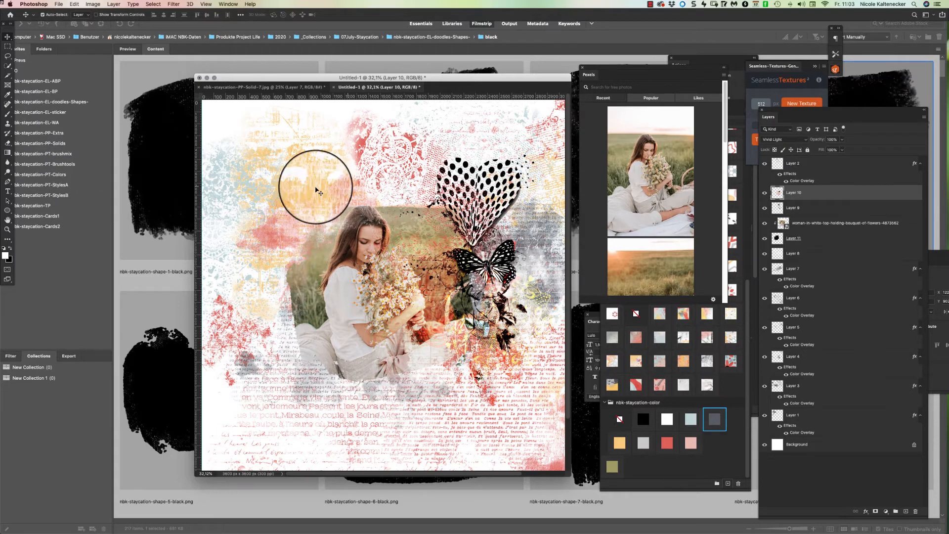
mouse_move(330, 86)
left_mouse_down()
mouse_move(320, 81)
mouse_move(321, 91)
left_mouse_up()
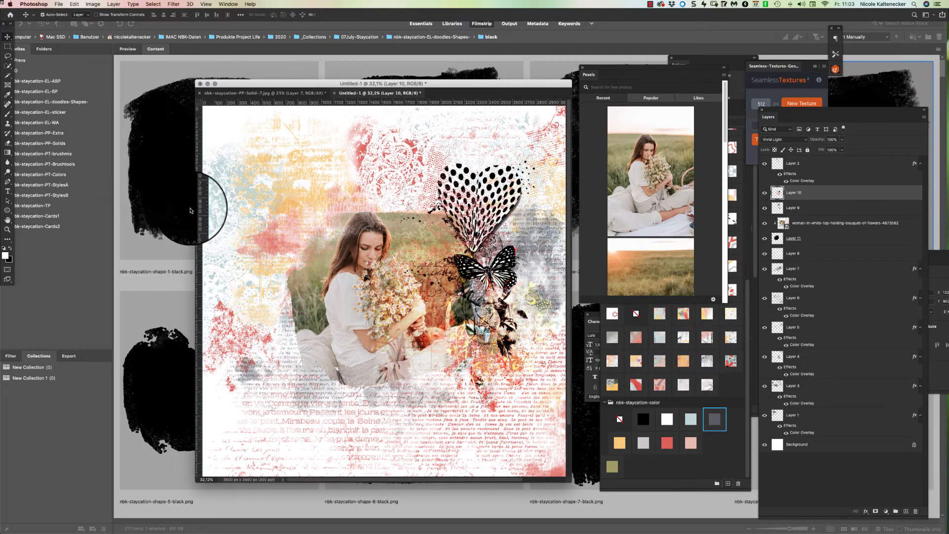
Reposition the yellow and light-blue texture layers around the photo's upper left area.
left_click_drag(187, 215, 167, 98)
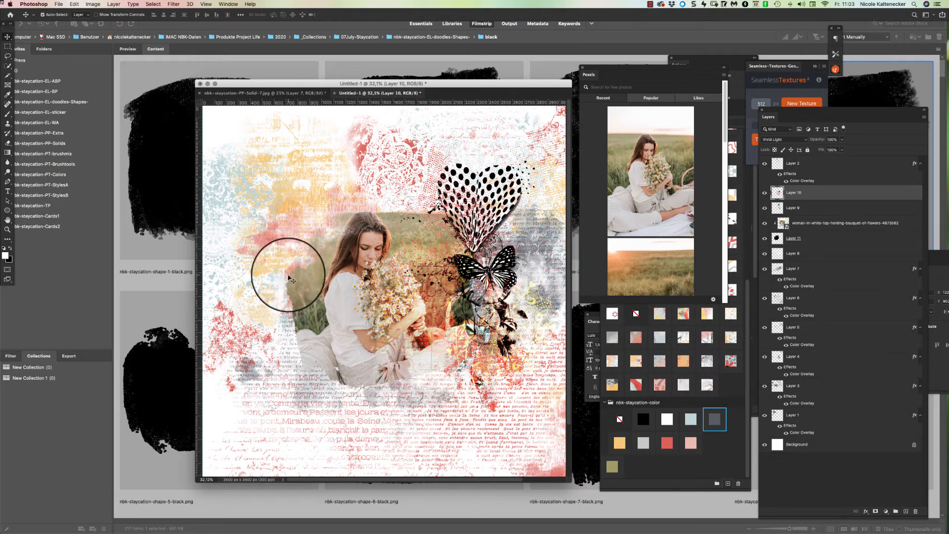
left_click_drag(293, 266, 267, 262)
left_click_drag(271, 220, 243, 195)
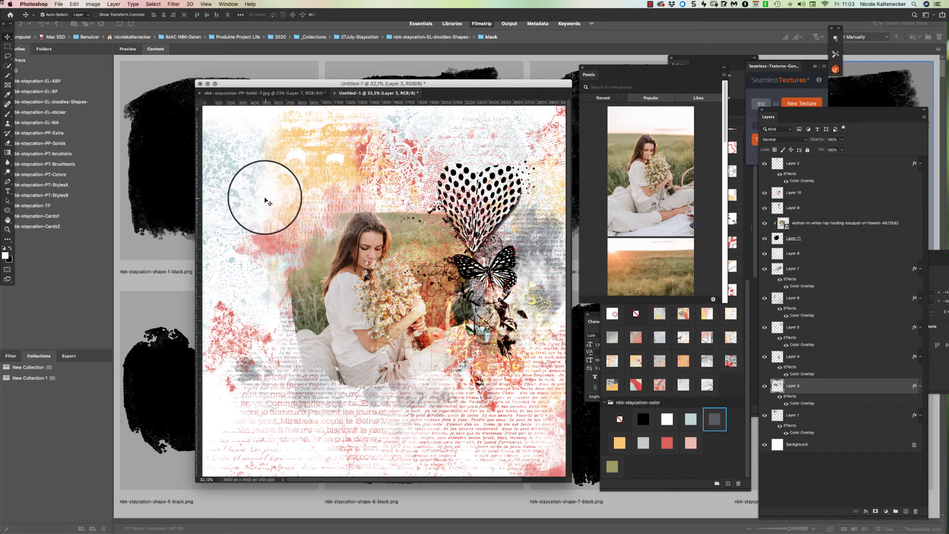
left_click_drag(349, 84, 351, 90)
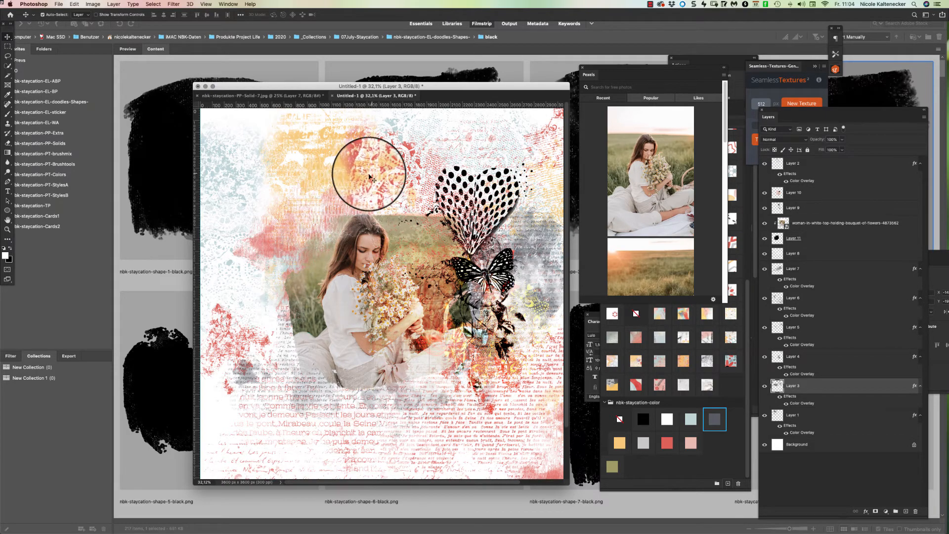
left_click_drag(339, 183, 129, 223)
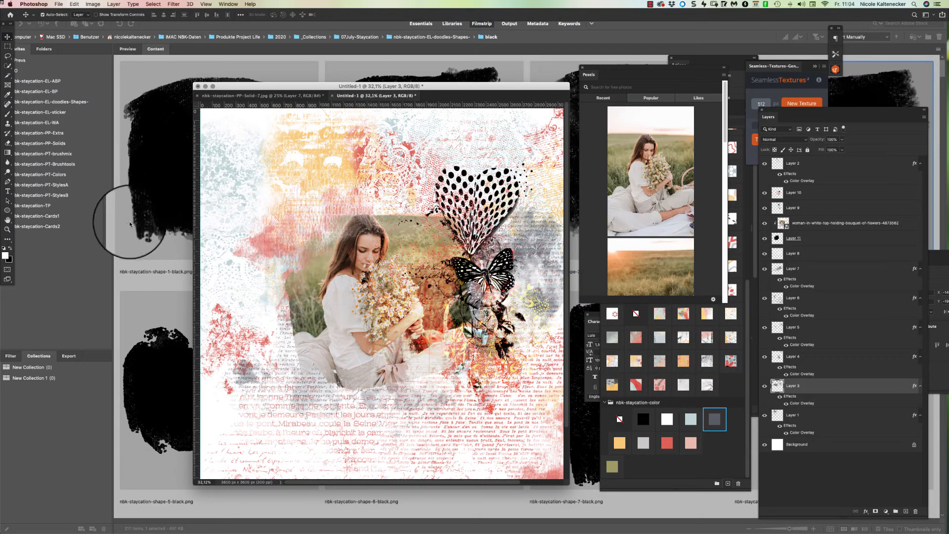
Switch to Bridge and look through the style files in the nbk-staycation-PT-StylesA and nbk-staycation-PT-StylesB folders.
left_click(129, 223)
left_click(72, 185)
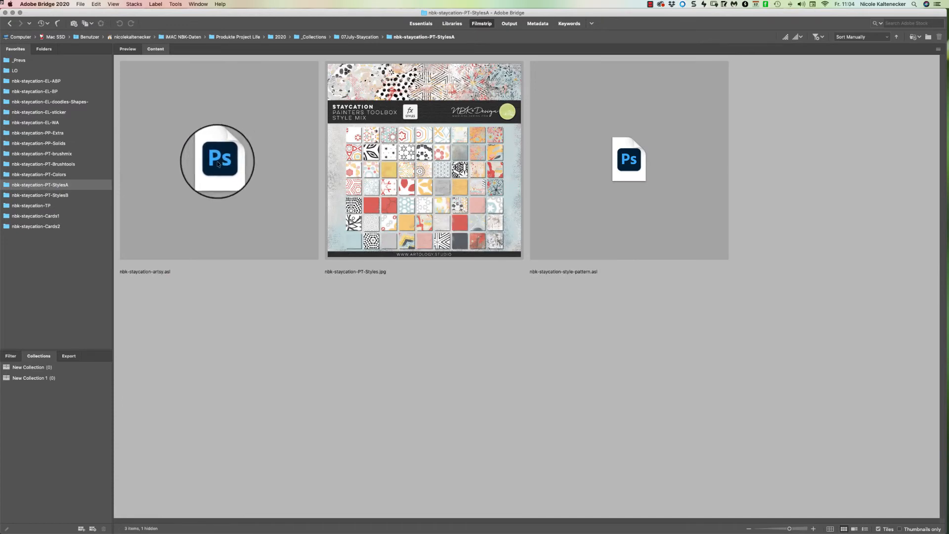
left_click(224, 163)
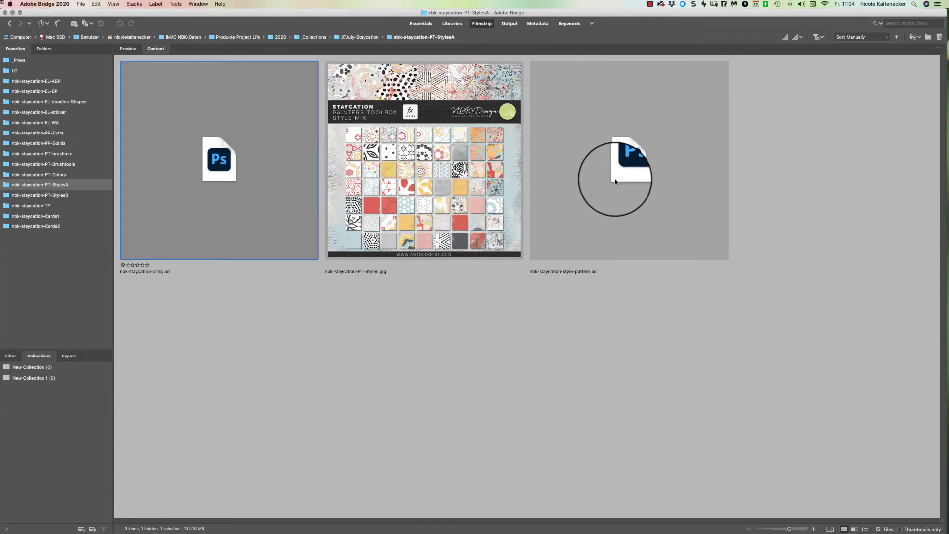
left_click(638, 166, "super")
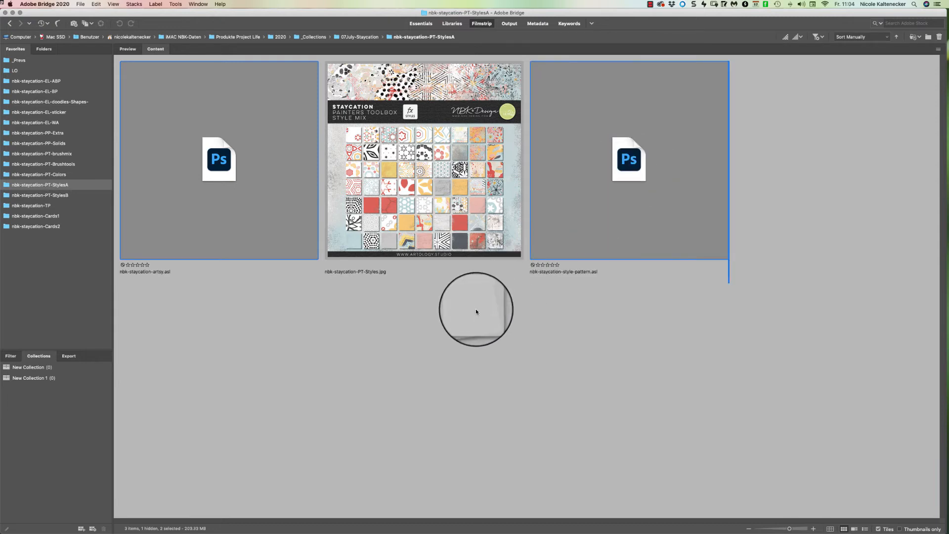
left_click(218, 301)
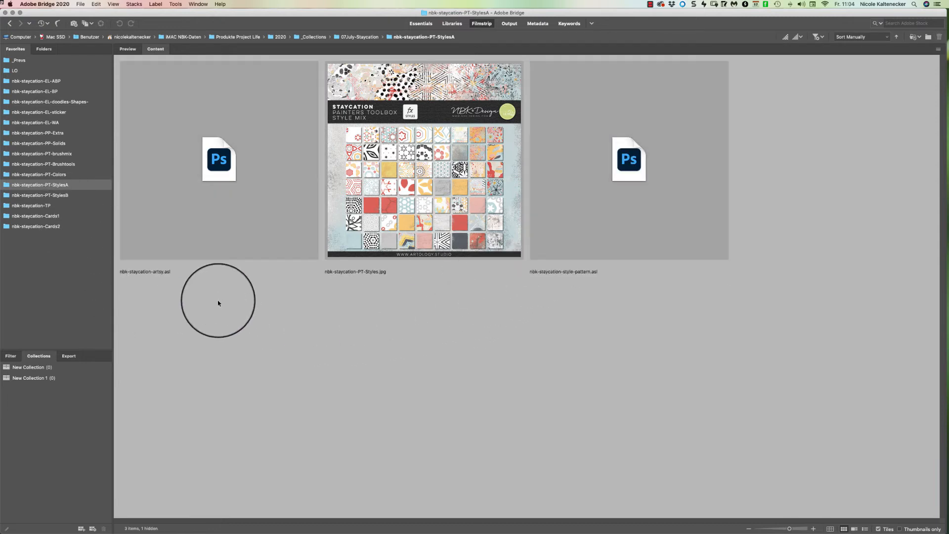
left_click(71, 195)
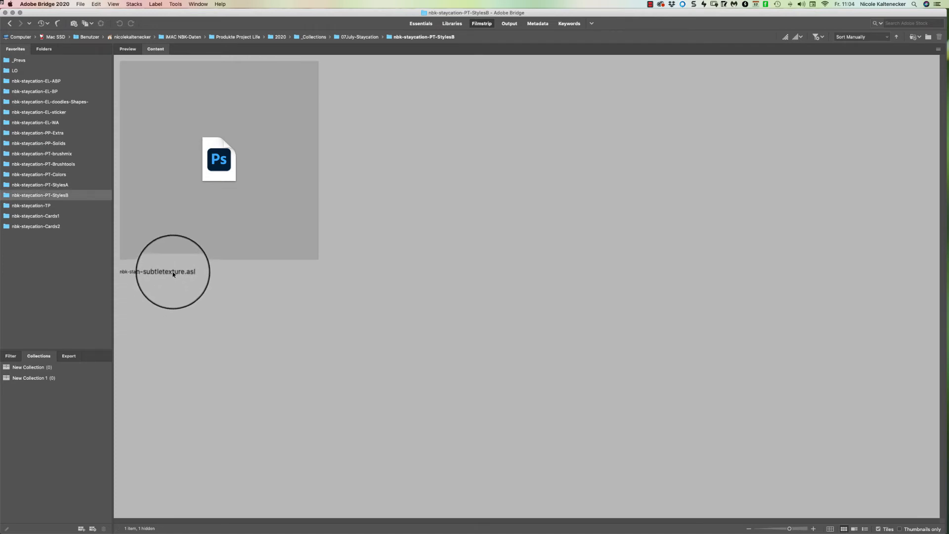
Return to Photoshop and create a new RGB document of 3 x 4 inches at 300 pixels/inch.
mouse_move(188, 528)
left_click(329, 526)
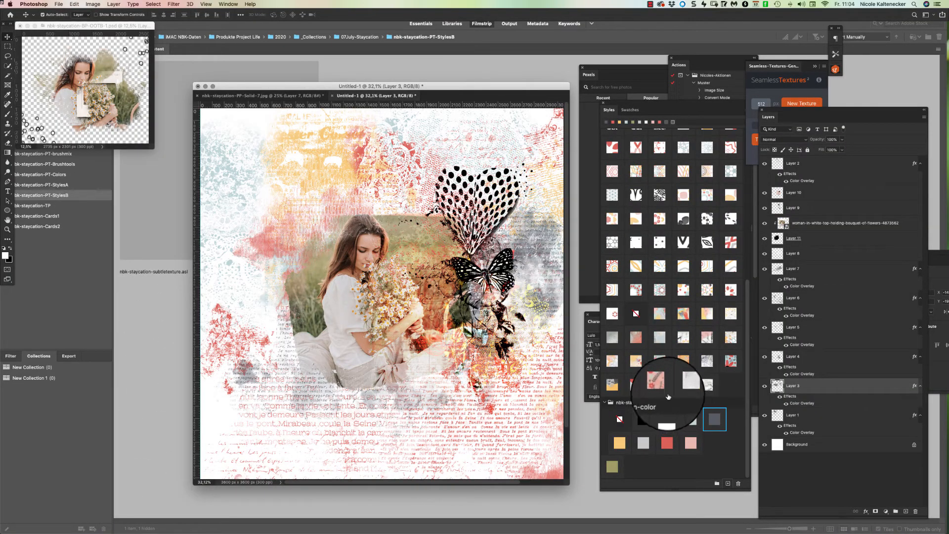
scroll(741, 287, "up", 5)
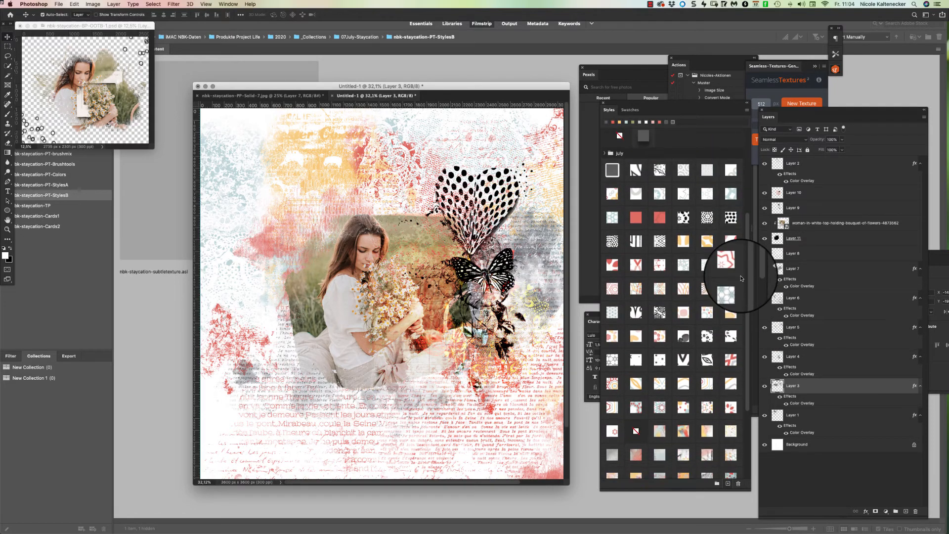
scroll(736, 277, "down", 1)
left_click_drag(435, 73, 396, 78)
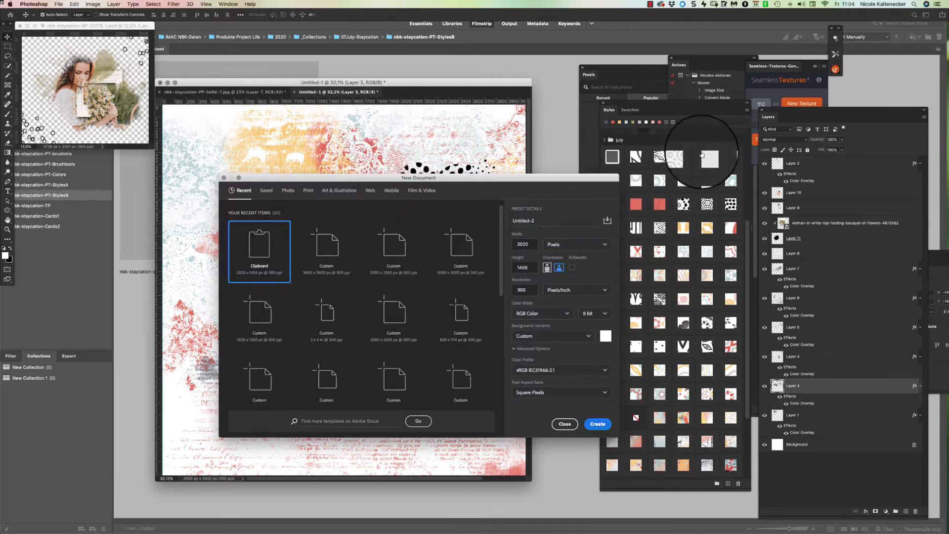
left_click(558, 244)
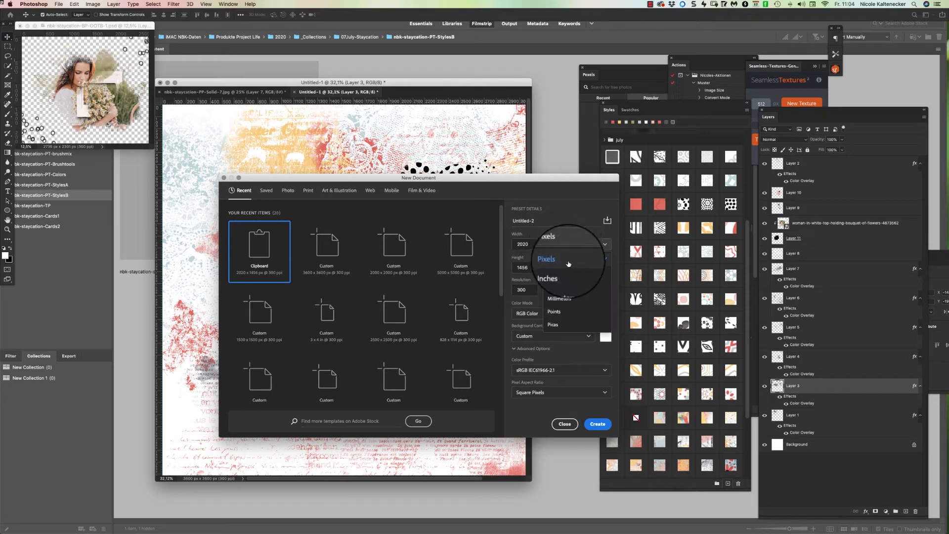
left_click(574, 276)
left_click(533, 244)
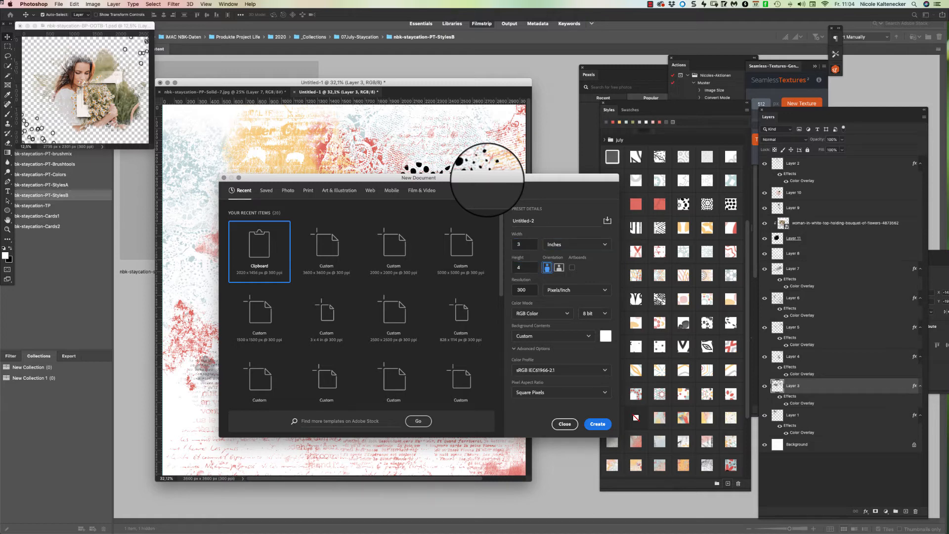
left_click(597, 424)
Add a new layer to the blank document and fill it with black.
left_click_drag(346, 49, 438, 60)
key("shift+super+n")
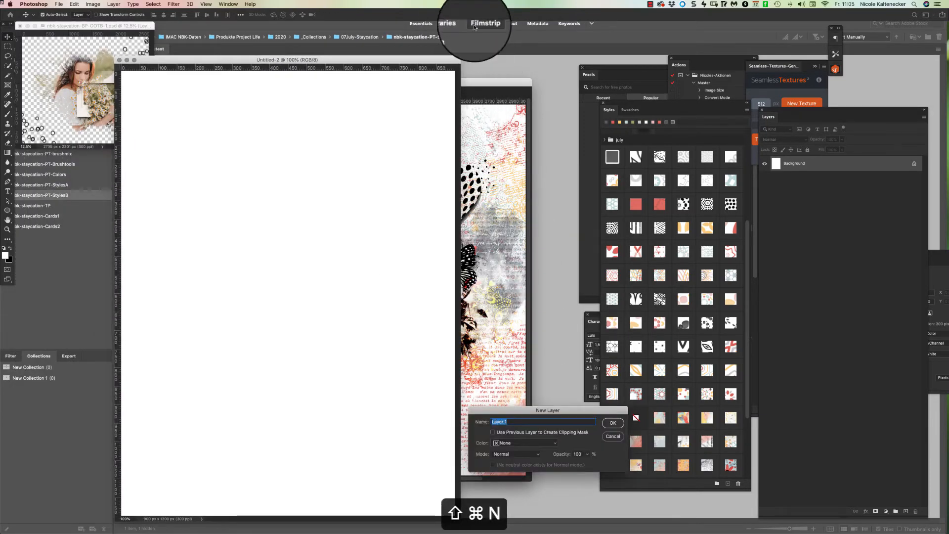
key("Return")
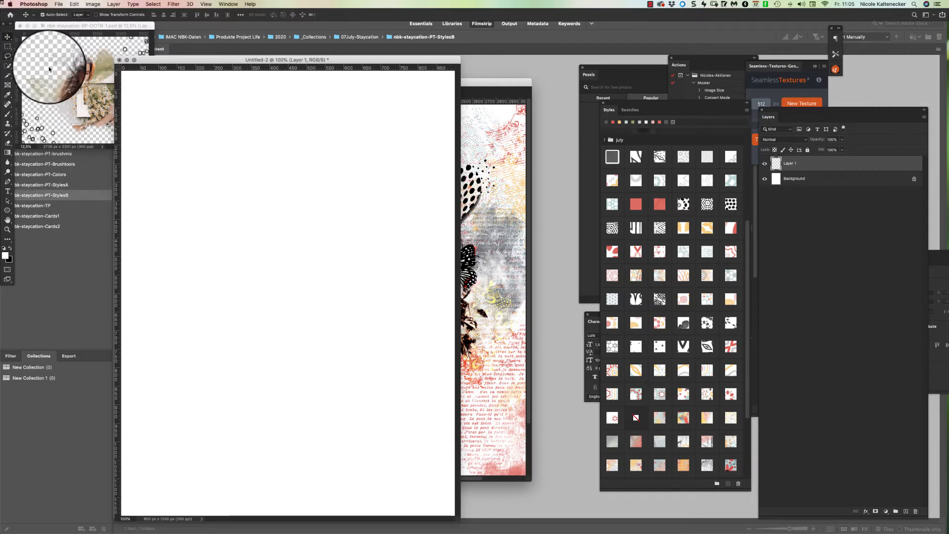
key("super+BackSpace")
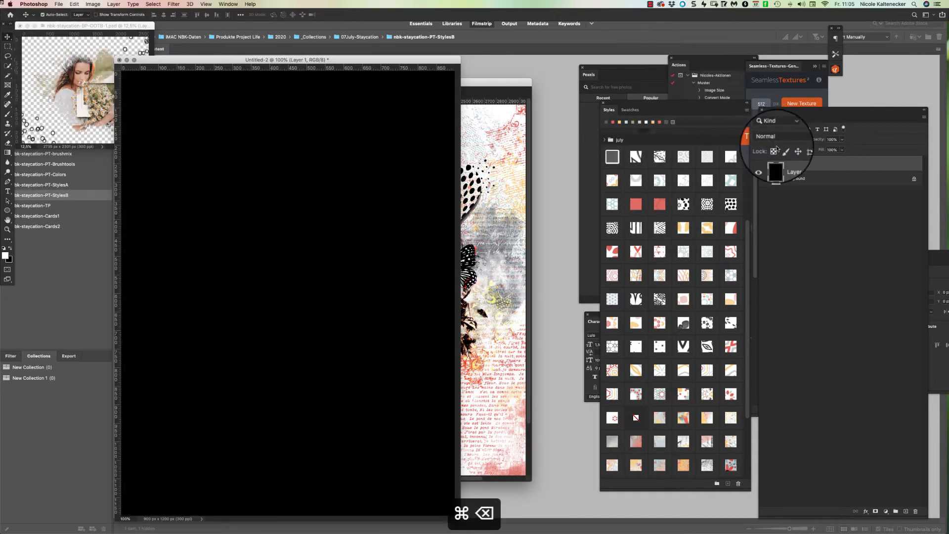
Try the large and small black branch-pattern styles on the filled layer, then apply the black dotted flower pattern style.
left_click(636, 157)
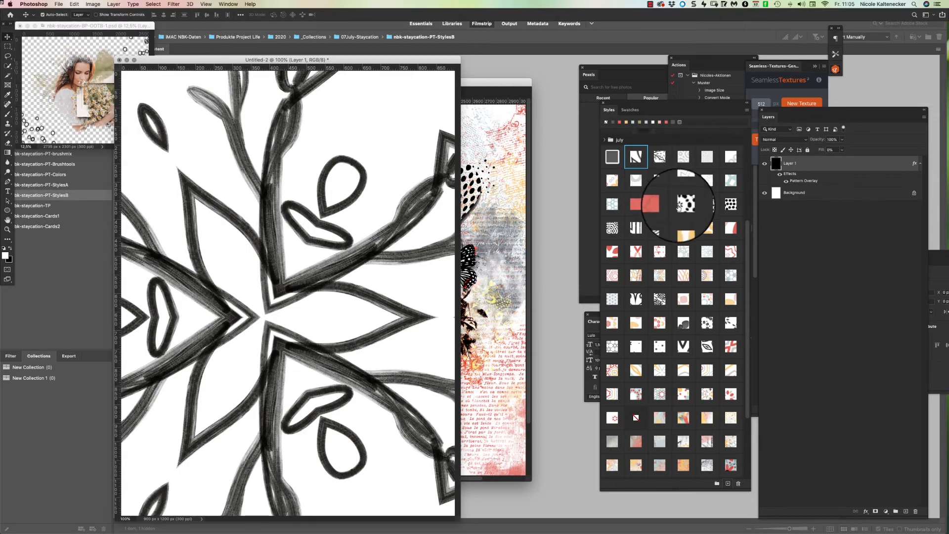
left_click(659, 158)
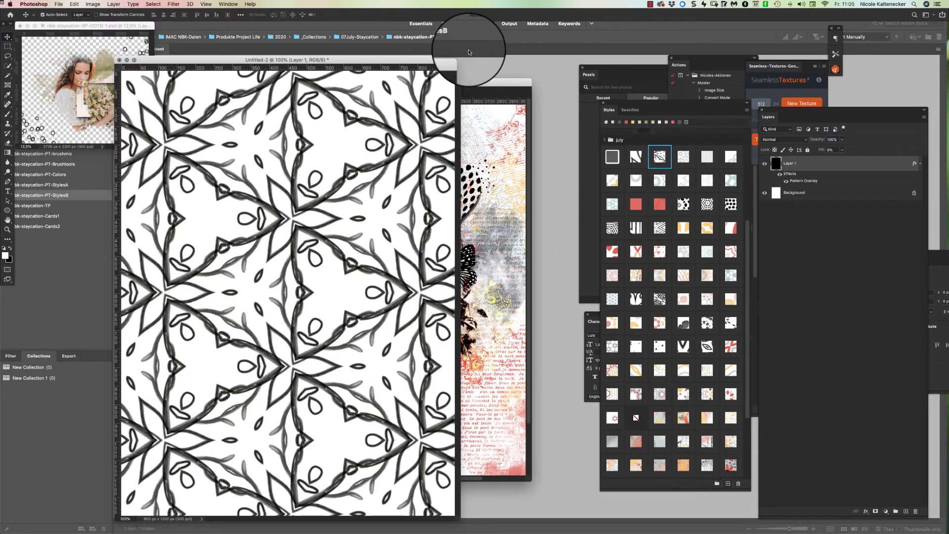
left_click_drag(459, 60, 555, 45)
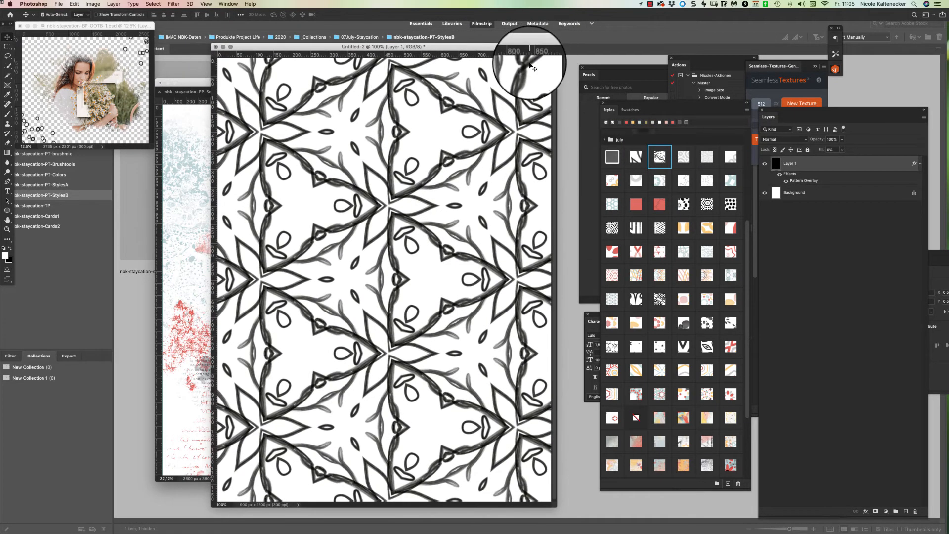
left_click(684, 203)
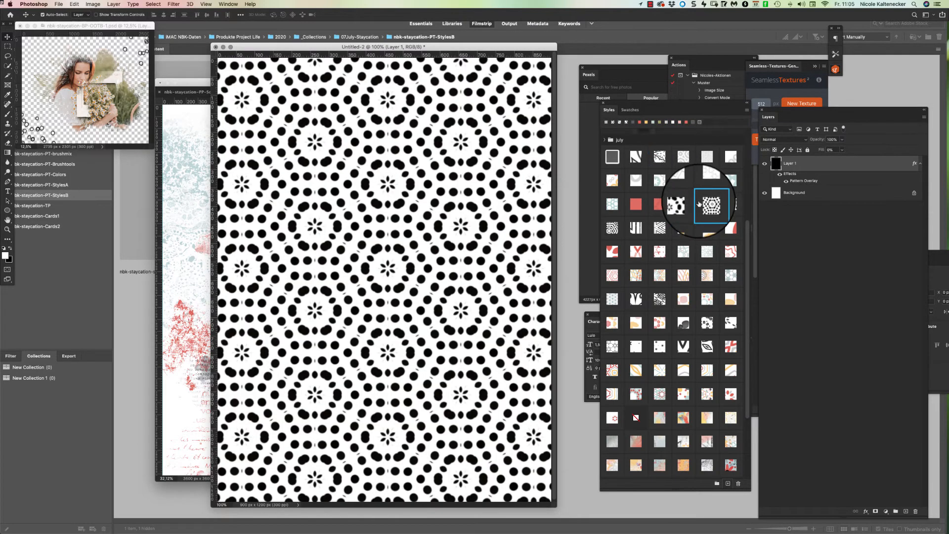
Switch to Bridge and open the black folder inside nbk-staycation-EL-doodles-Shapes-.
left_click(128, 278)
left_click(79, 101)
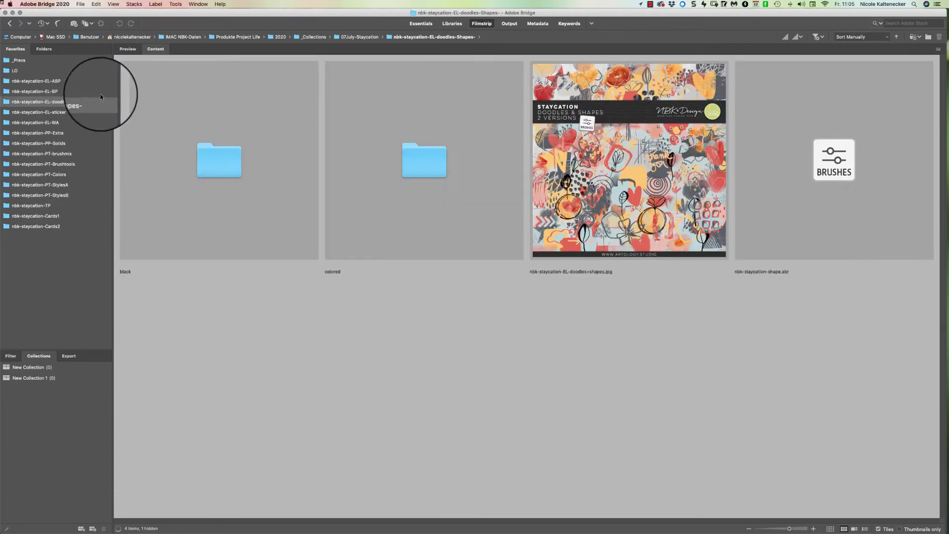
double_click(225, 165)
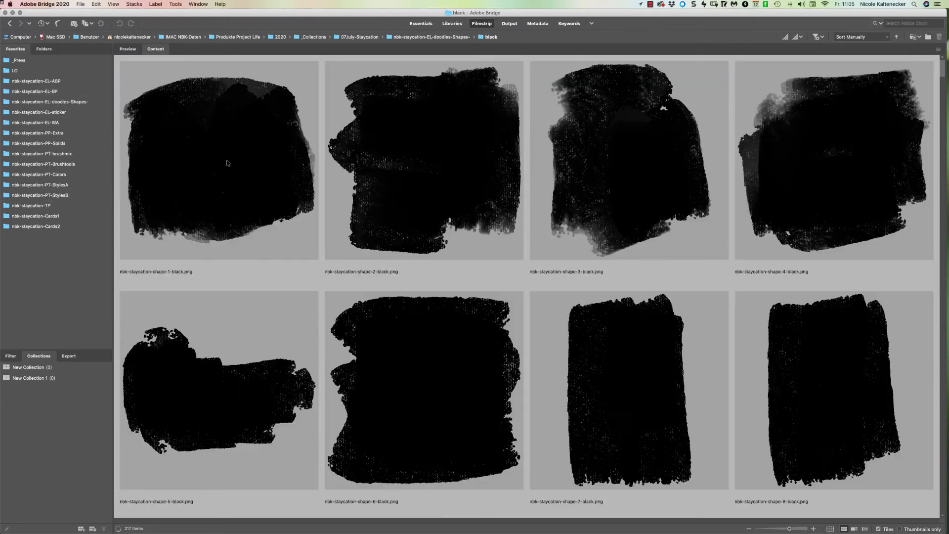
Browse the black shapes and place the speech bubble nbk-staycation-shape-170-black.png on the patterned card.
scroll(933, 98, "down", 15)
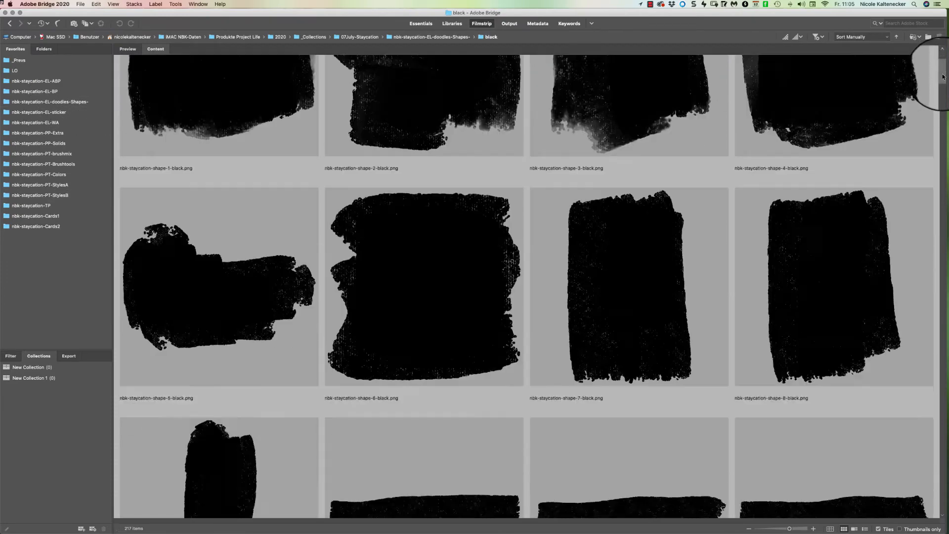
scroll(935, 99, "down", 20)
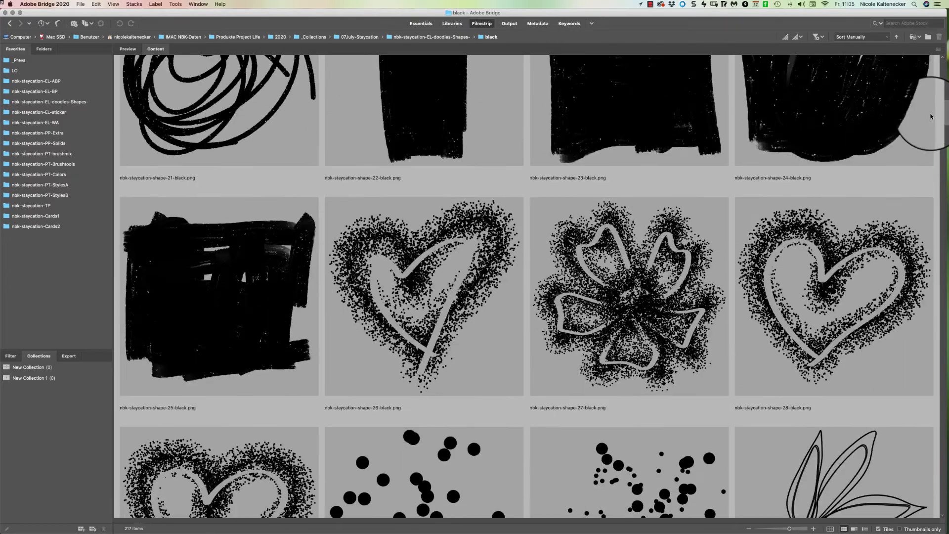
scroll(870, 168, "down", 20)
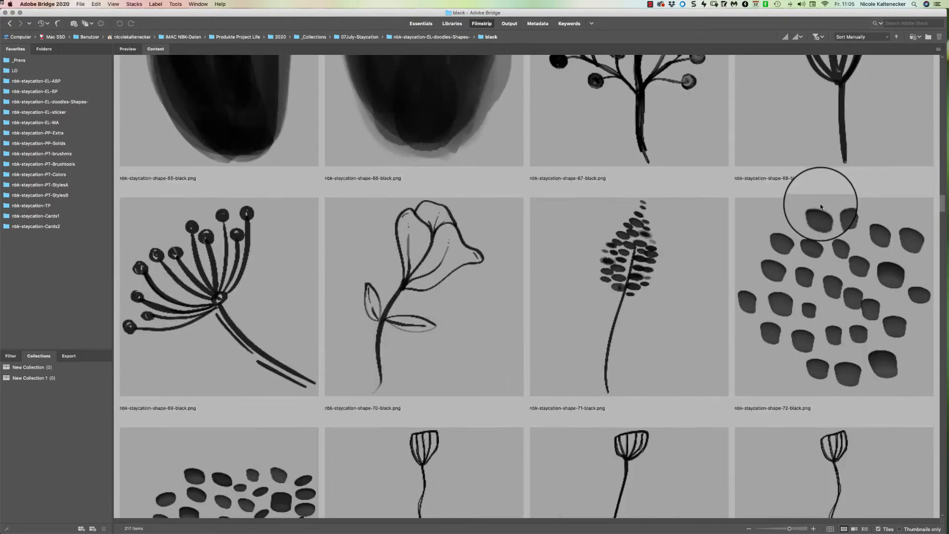
scroll(758, 283, "down", 20)
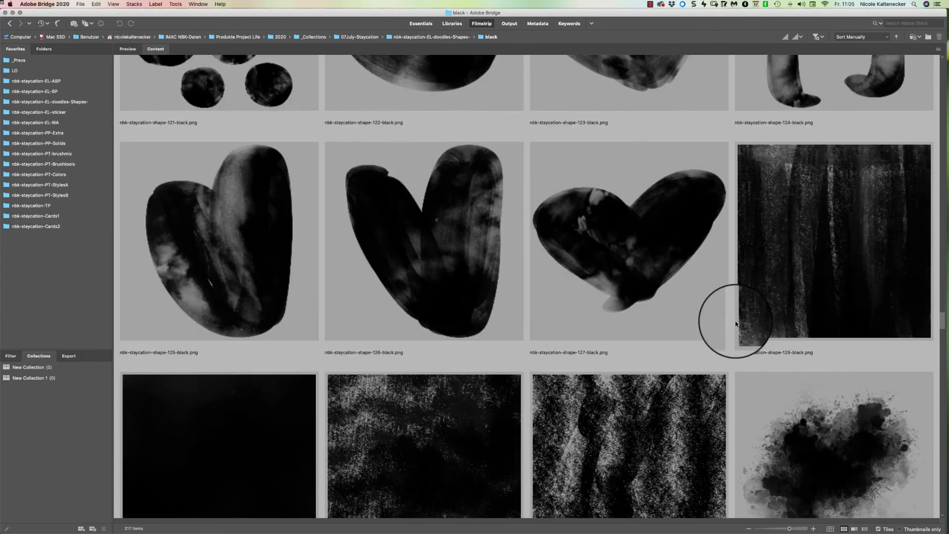
scroll(714, 384, "down", 15)
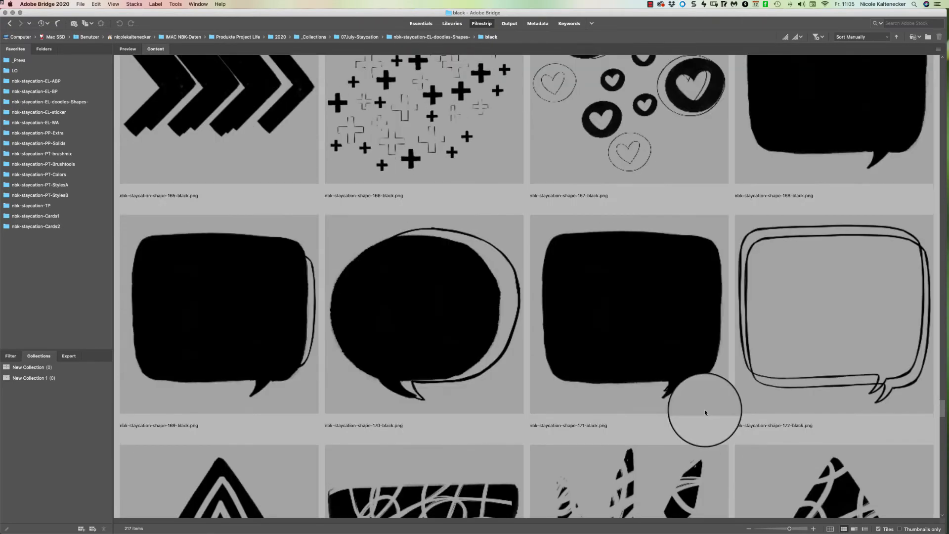
scroll(705, 412, "down", 1)
double_click(472, 292)
left_click_drag(340, 159, 424, 187)
Scale the speech bubble down slightly so it fits within the card width and position it centrally.
key("super+t")
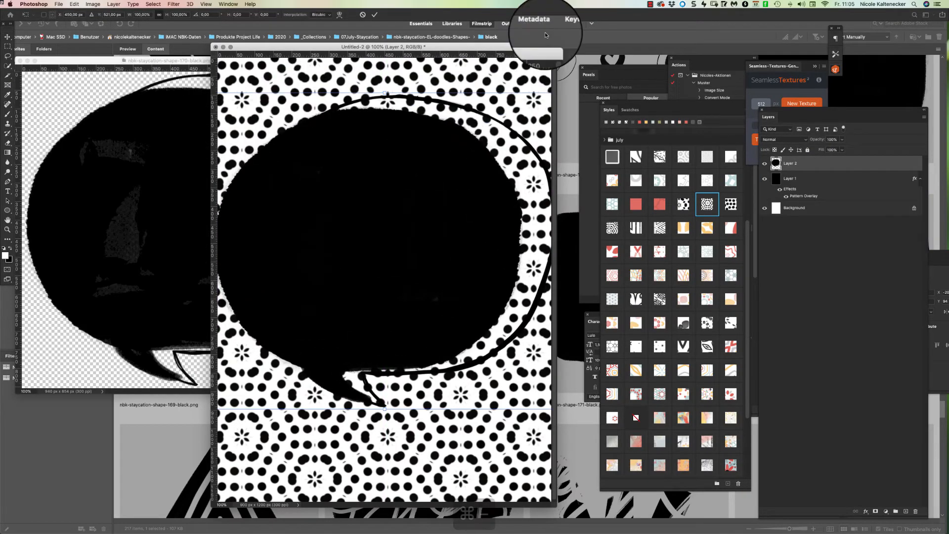
key("super+minus")
left_click_drag(445, 360, 548, 523)
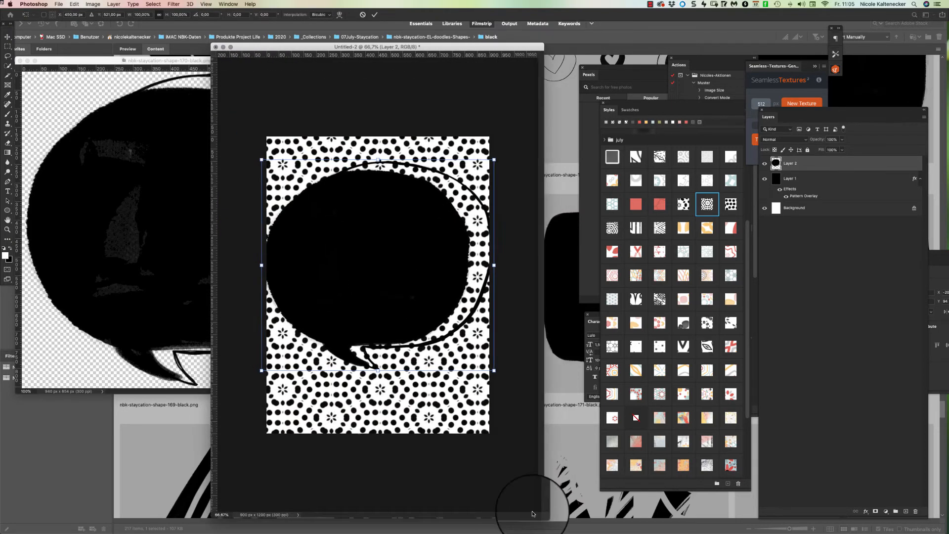
left_click_drag(497, 162, 483, 171)
left_click_drag(418, 256, 425, 266)
key("Return")
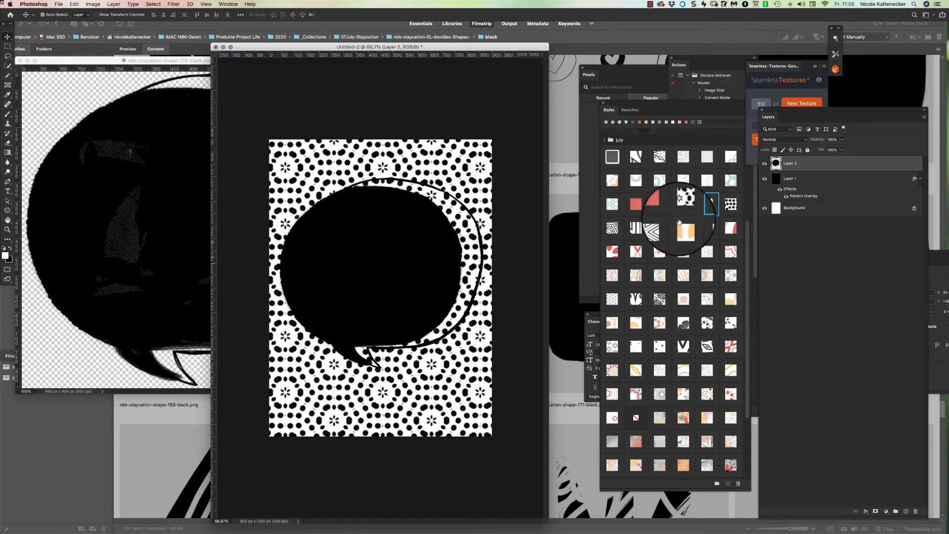
Try the yellow petal pattern and the solid red style on the speech bubble, and close the bubble's source file.
left_click(684, 228)
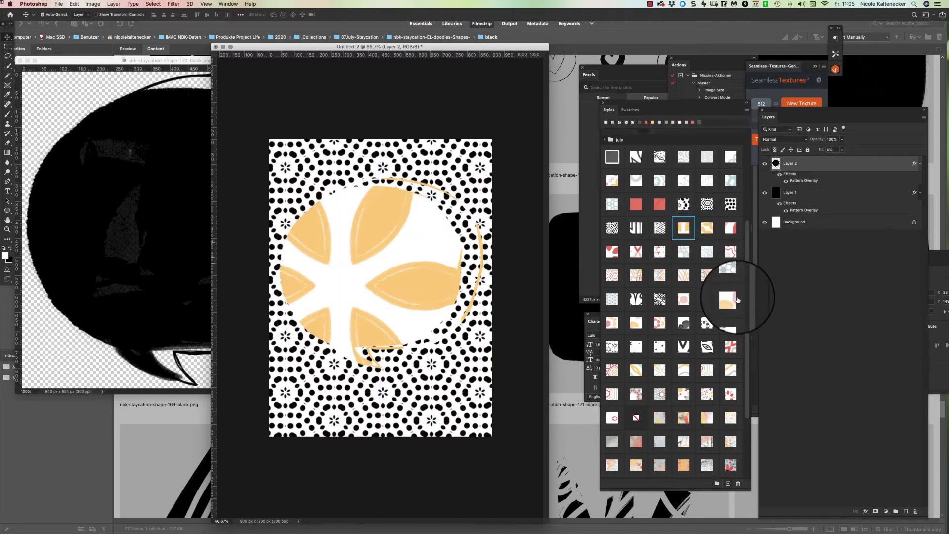
scroll(741, 322, "down", 5)
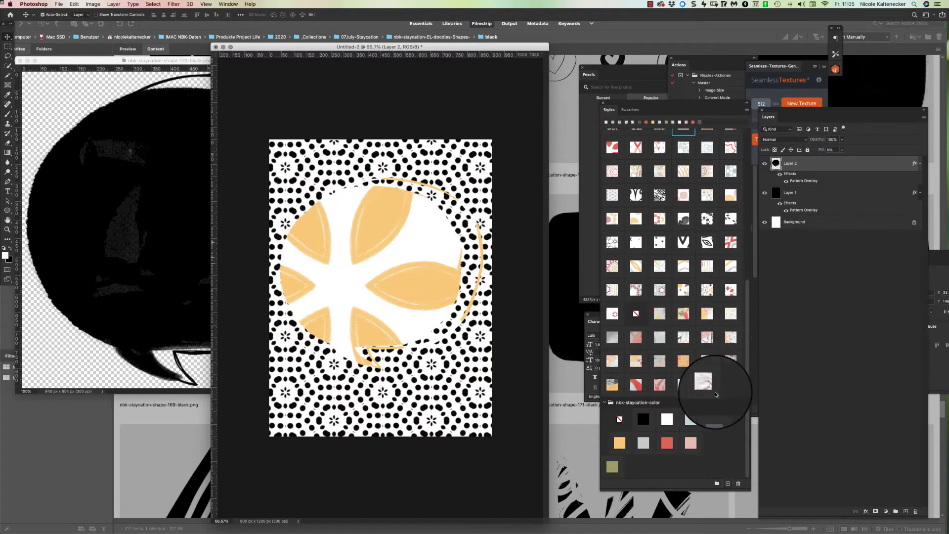
left_click(667, 443)
key("super+w")
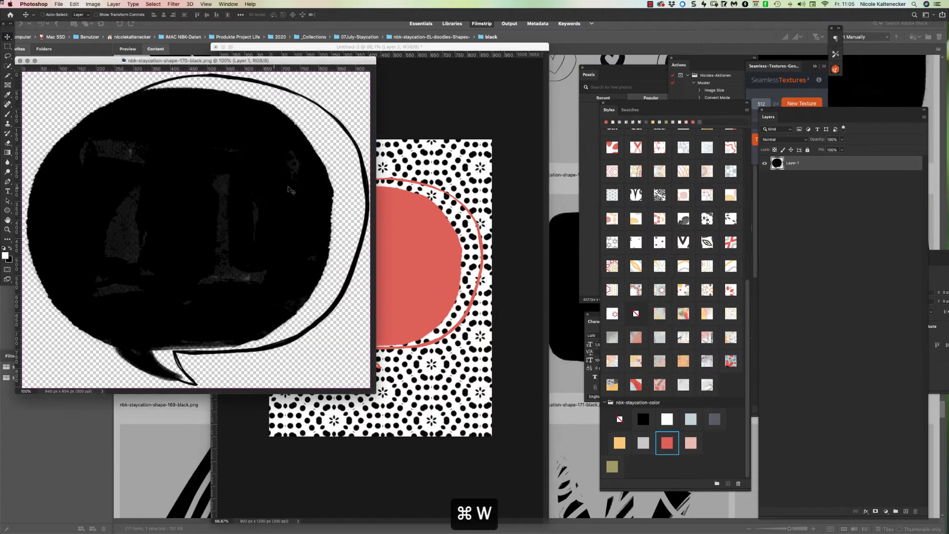
key("super+w")
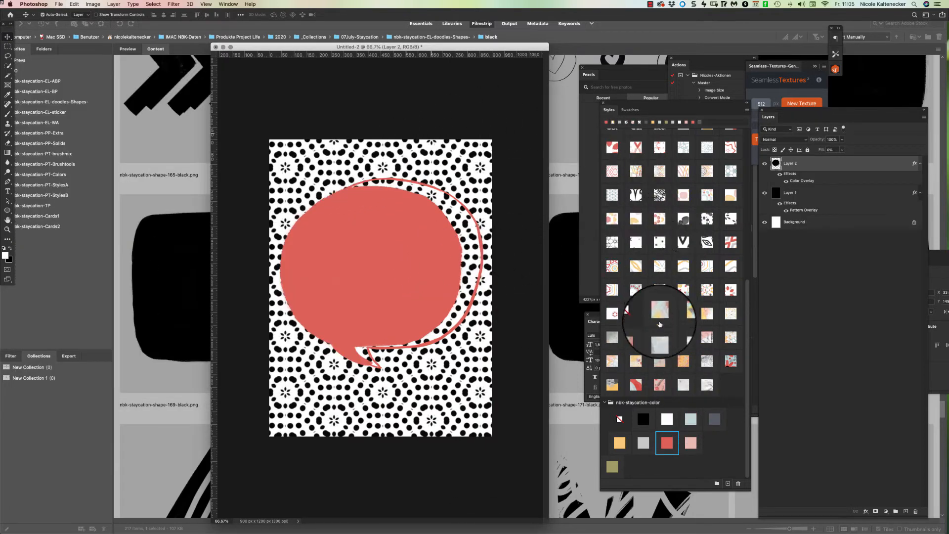
Try several painted and floral pattern styles on the speech bubble, ending with the red and beige style with the light blue leaf.
left_click(640, 337)
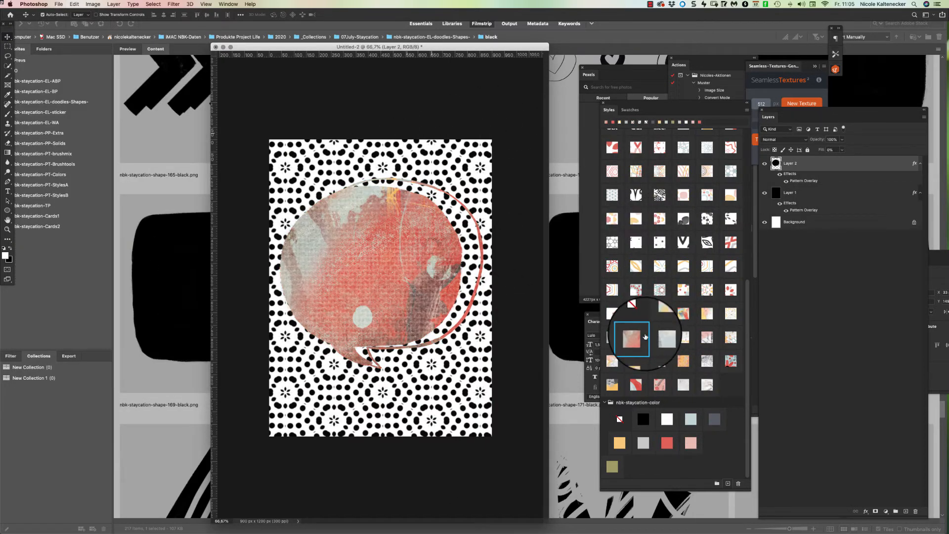
left_click(659, 361)
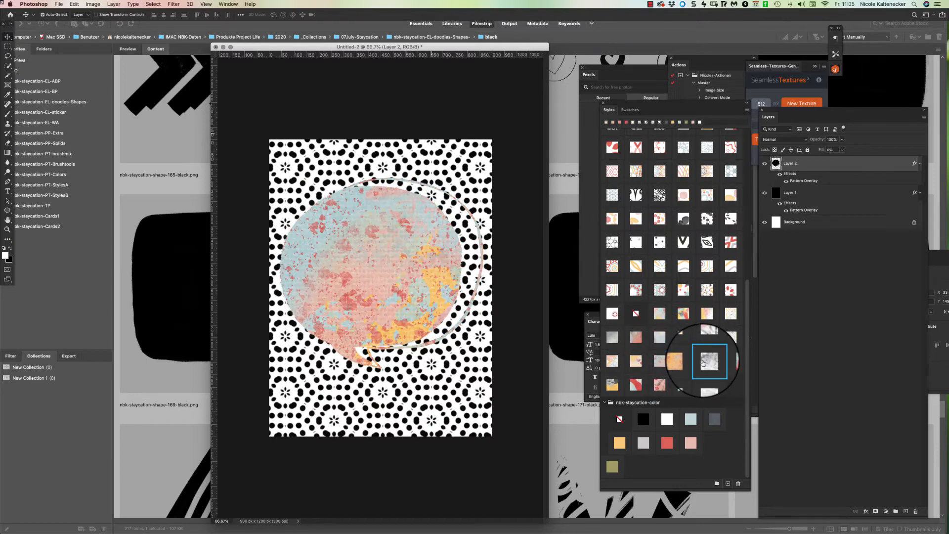
left_click(732, 362)
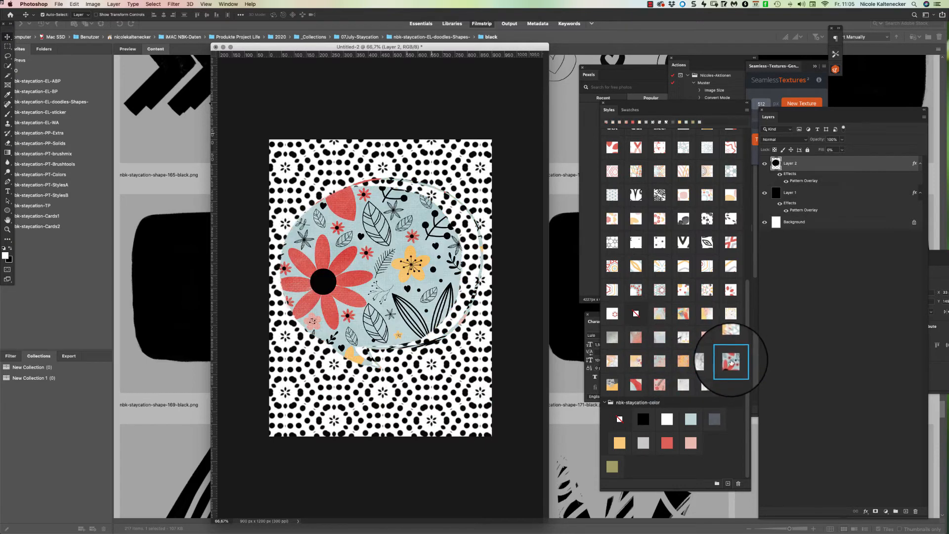
left_click(636, 385)
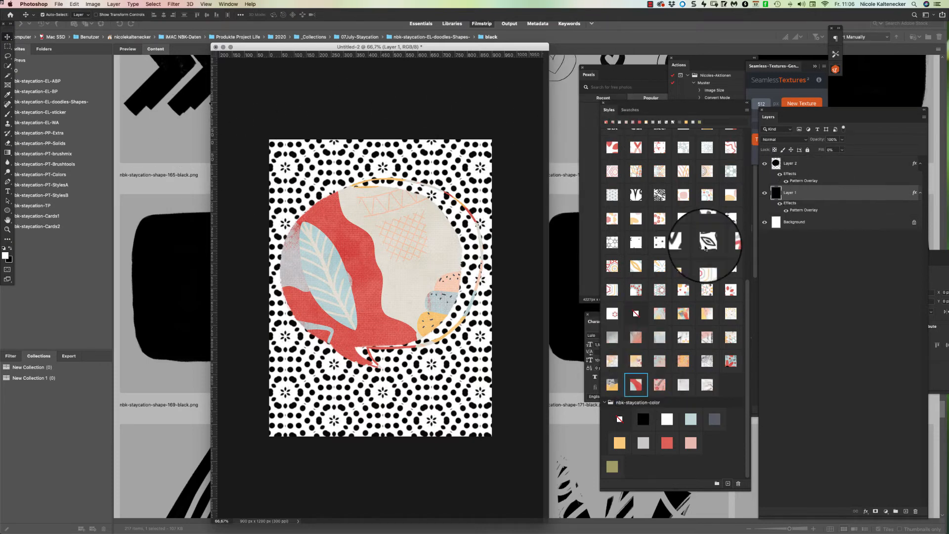
Switch to Bridge and open the colored folder inside nbk-staycation-EL-doodles-Shapes-.
left_click(135, 137)
left_click(29, 24)
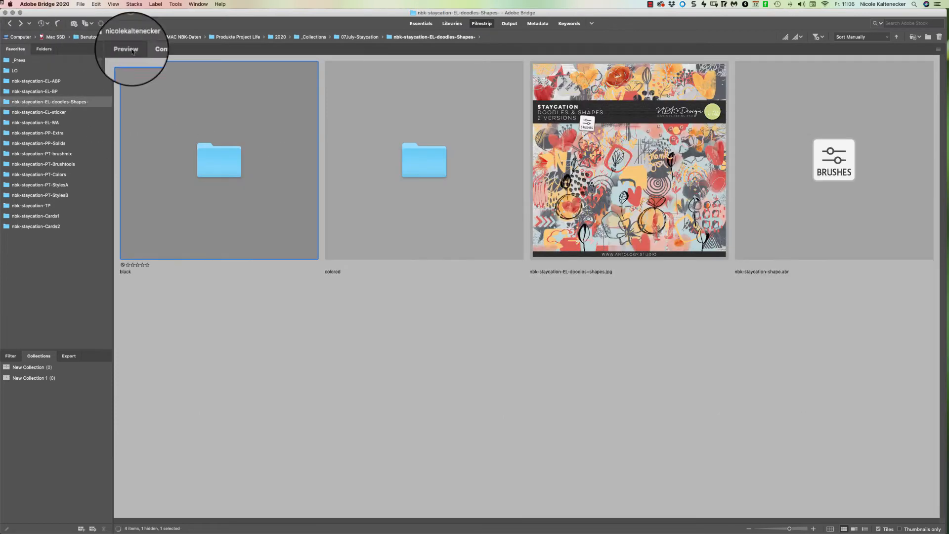
left_click(434, 177)
double_click(434, 166)
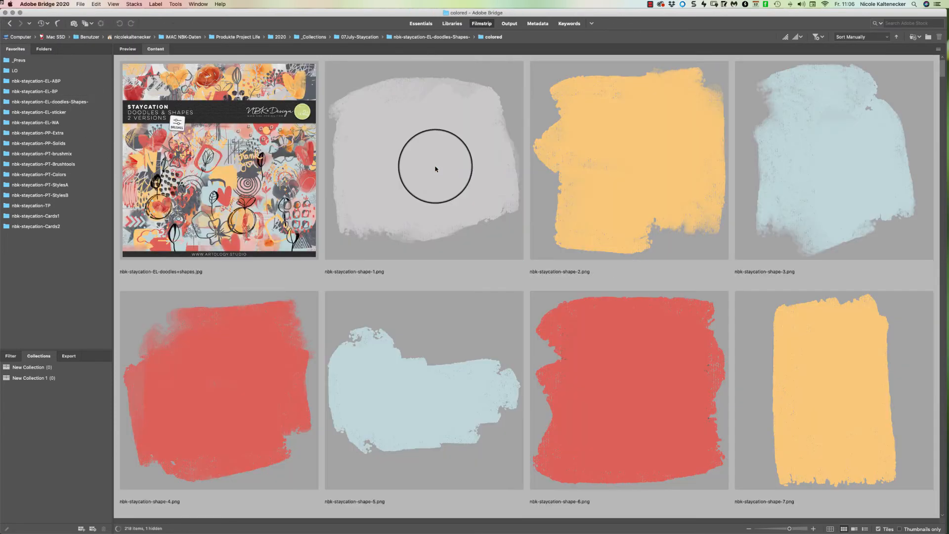
Place the light blue nbk-staycation-shape-5.png between the dotted background and the speech bubble, and scale it down to about the card width.
left_click_drag(437, 396, 381, 280)
left_click_drag(424, 358, 470, 470)
left_click_drag(417, 431, 285, 105)
key("super+t")
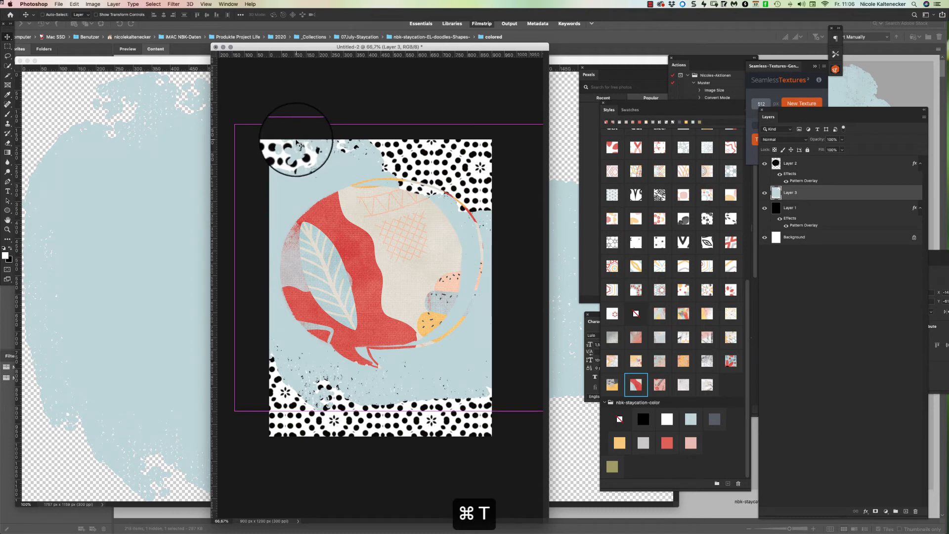
left_click_drag(234, 124, 361, 274)
key("Return")
Duplicate the speech bubble layer and try the first one-click realistic shadow preset on the lower copy.
left_click(836, 159)
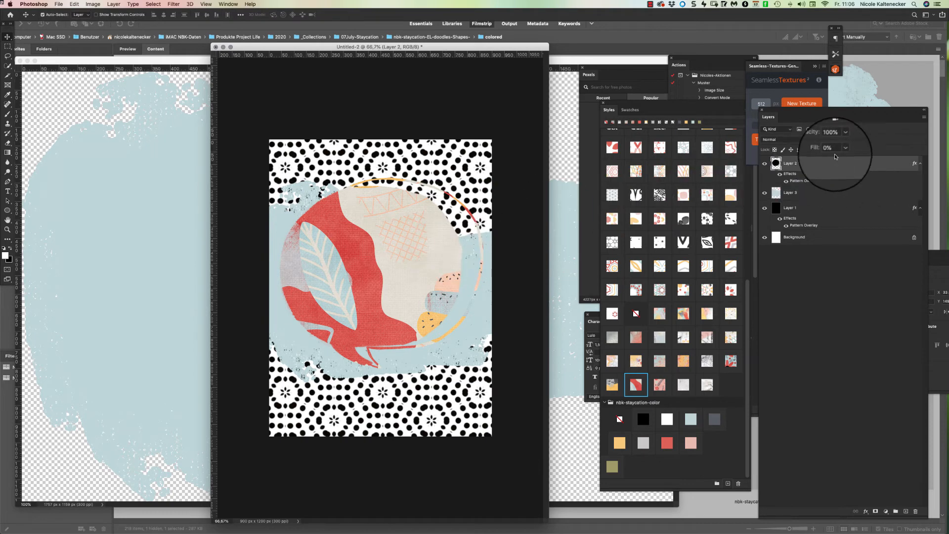
key("super+j")
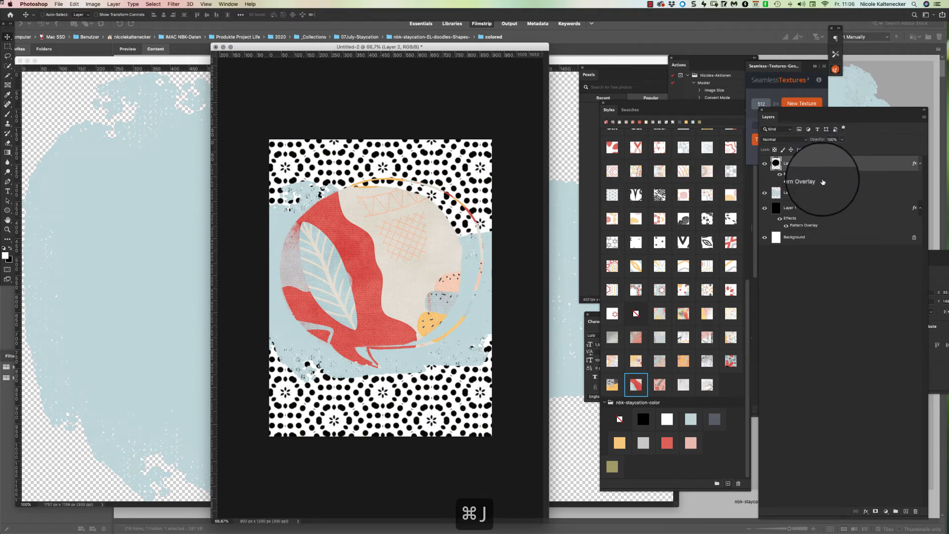
left_click(824, 191)
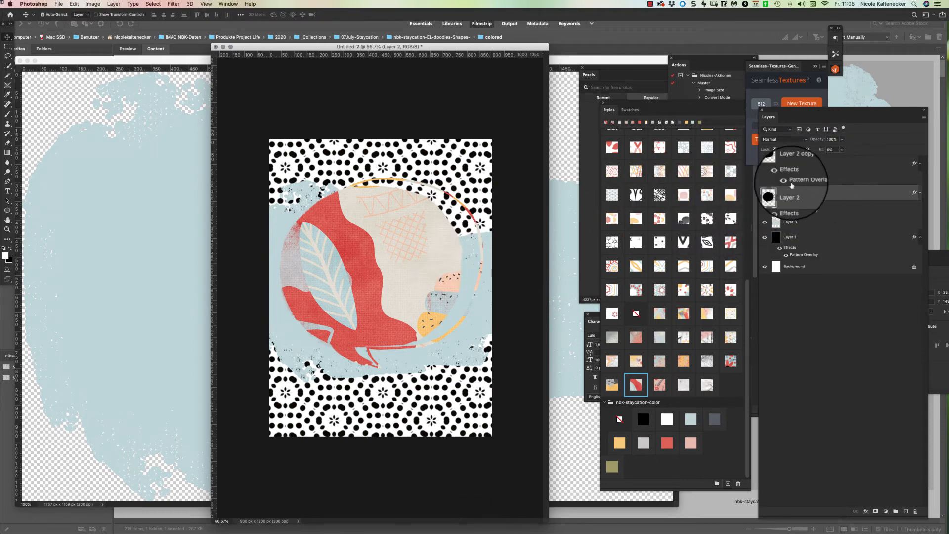
left_click_drag(748, 292, 695, 138)
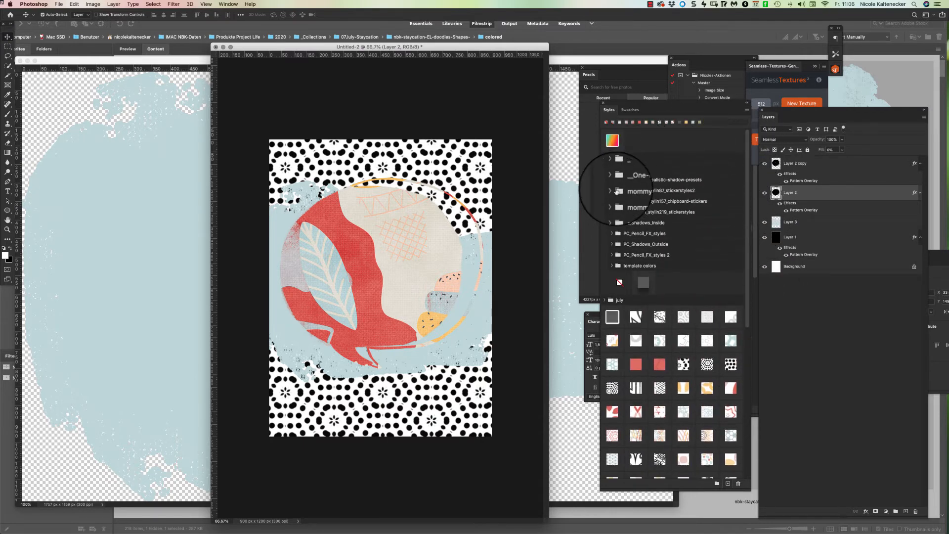
left_click(612, 180)
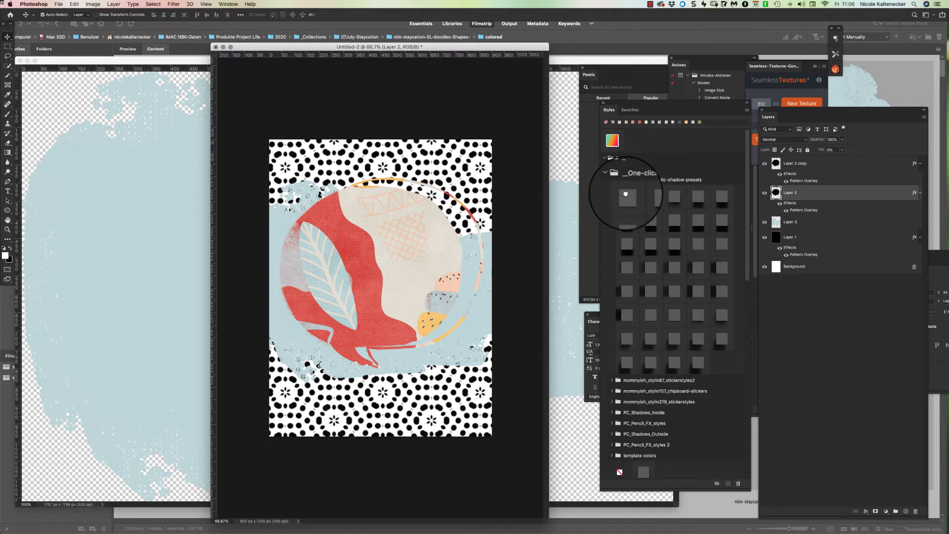
left_click(625, 195)
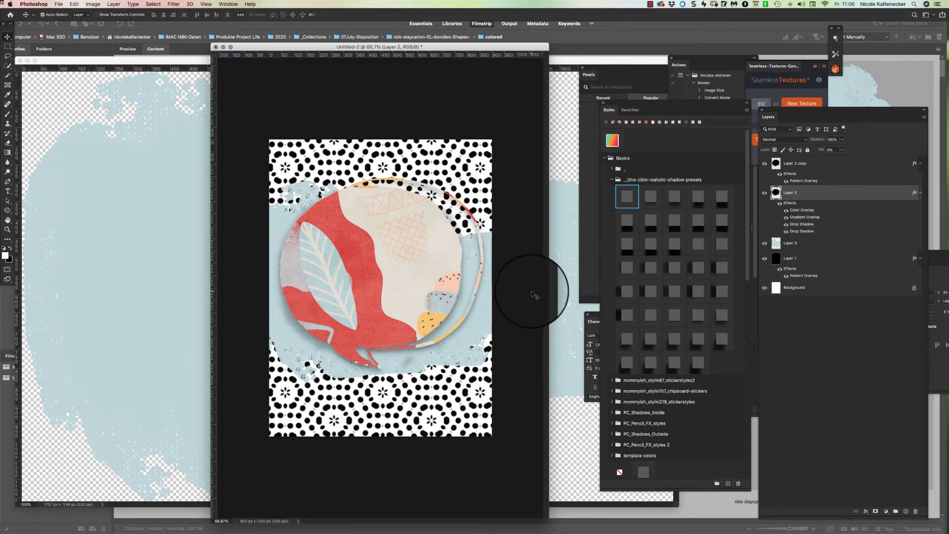
Return the styles list to the staycation patterns and close the light blue shape's source file.
left_click_drag(747, 196, 665, 331)
scroll(665, 332, "down", 5)
left_click(105, 227)
key("super+w")
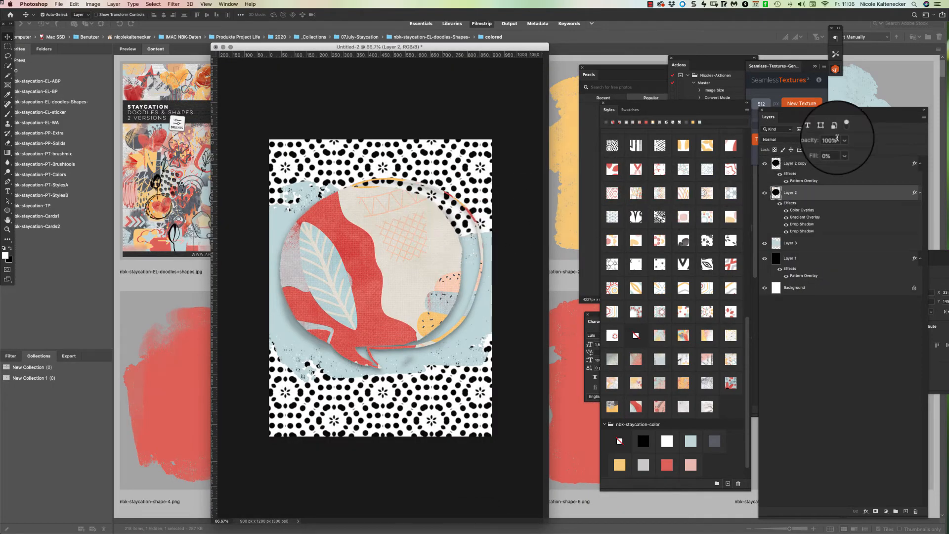
Delete the shadowed speech bubble copy and move the light blue shape about 50 px down.
key("Delete")
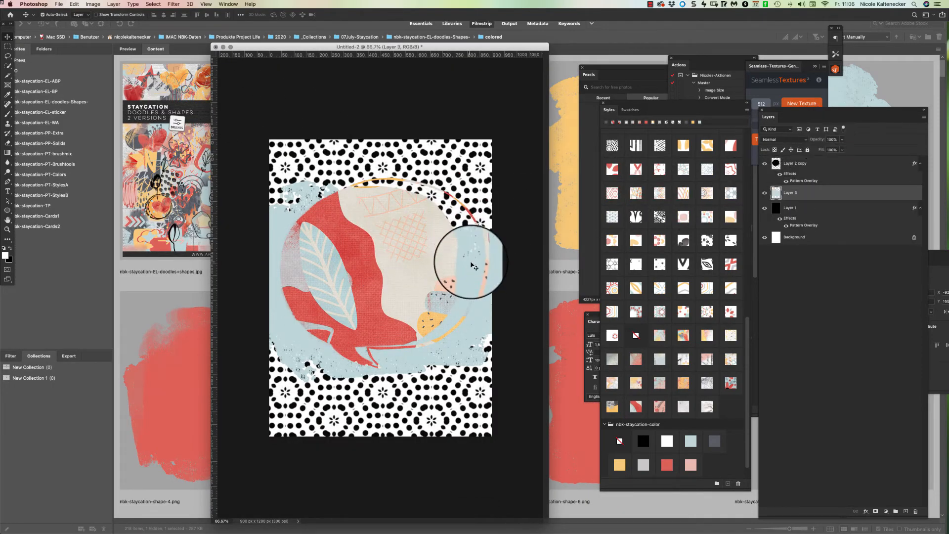
left_click_drag(488, 299, 487, 308)
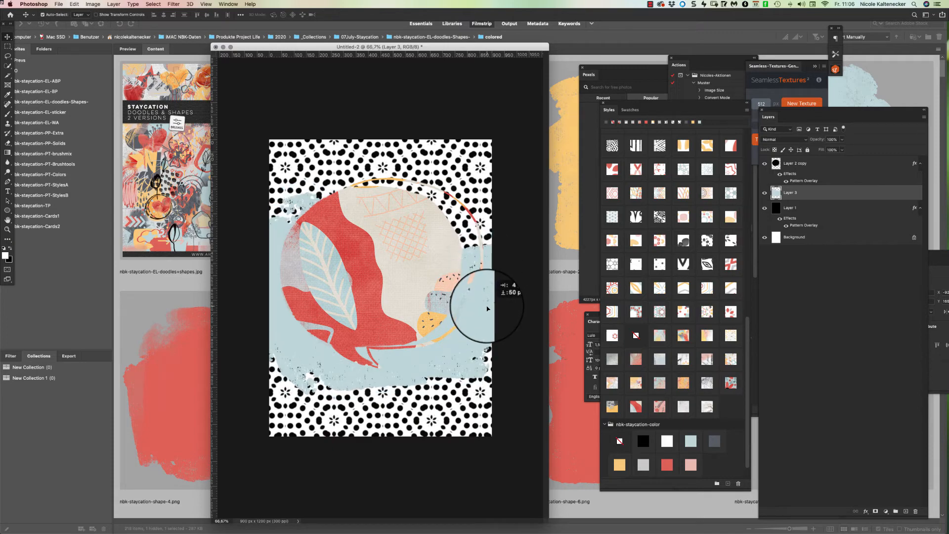
Switch to Bridge, open the nbk-staycation-EL-WA folder and browse the word art.
left_click(71, 136)
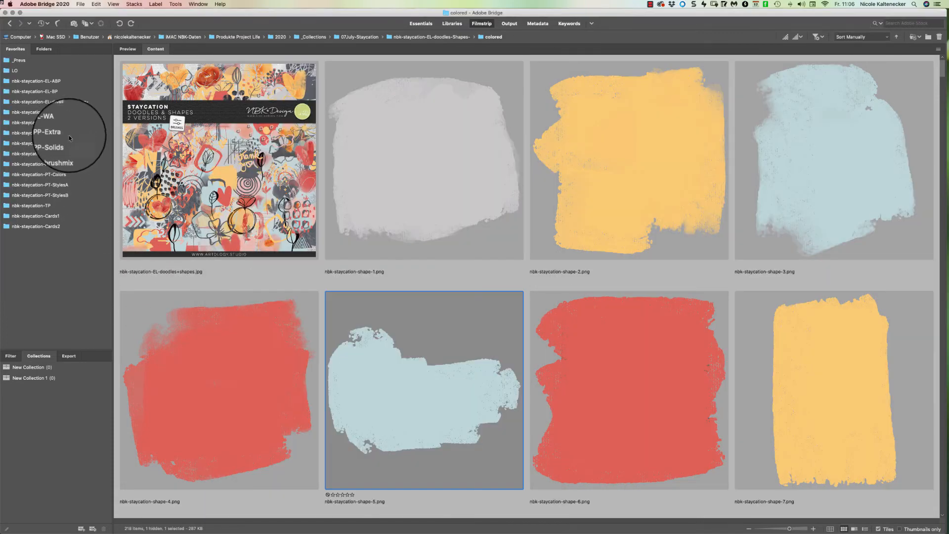
left_click(70, 136)
left_click(58, 122)
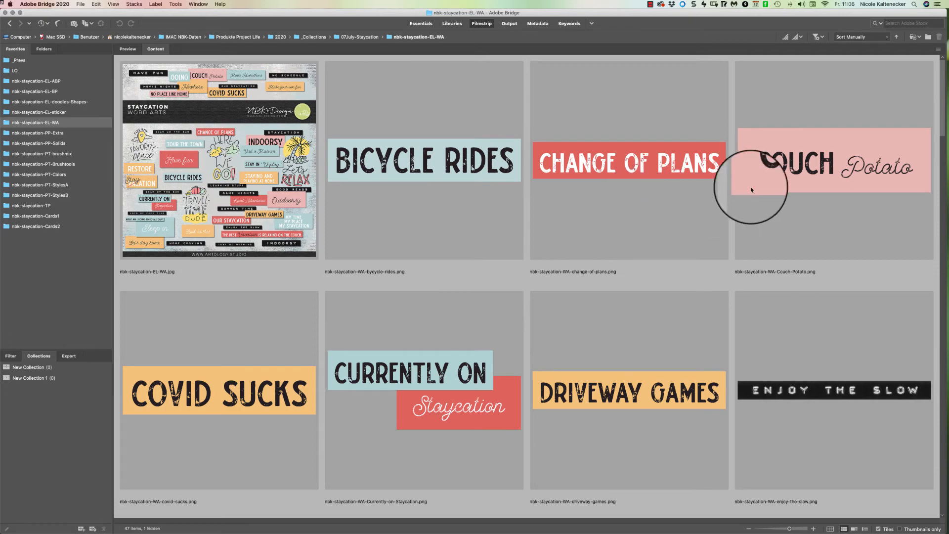
scroll(894, 176, "down", 10)
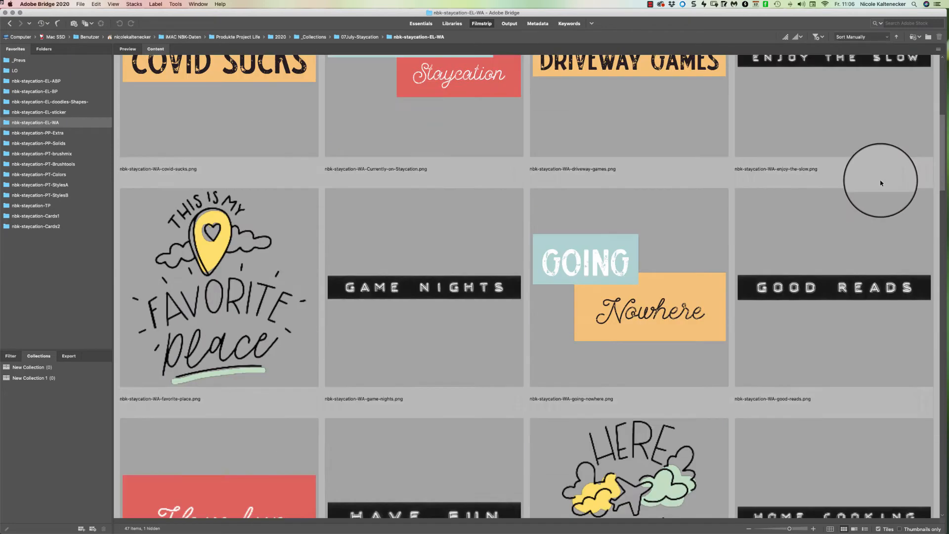
scroll(844, 204, "up", 2)
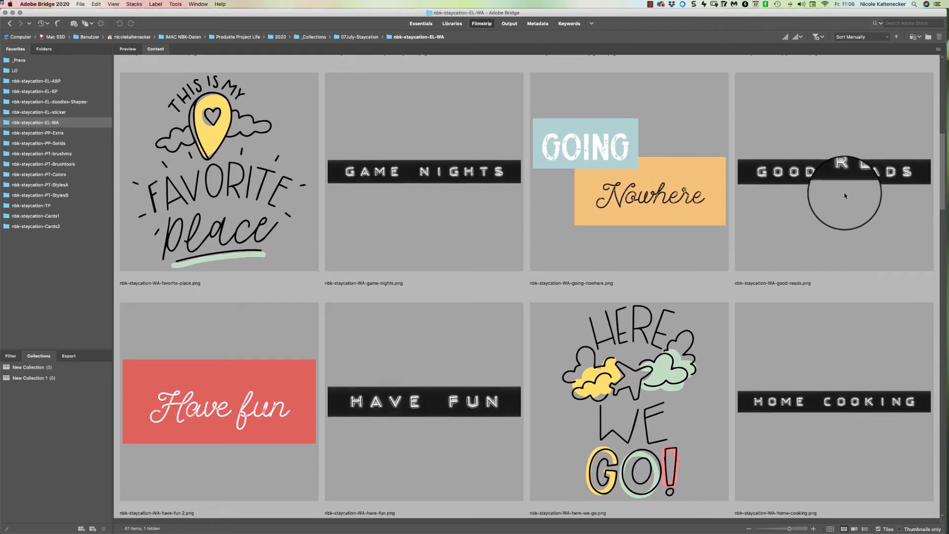
Place the word art nbk-staycation-WA-here-we-go.png on the card and position it in front of the speech bubble.
double_click(626, 292)
left_click_drag(217, 206, 406, 244)
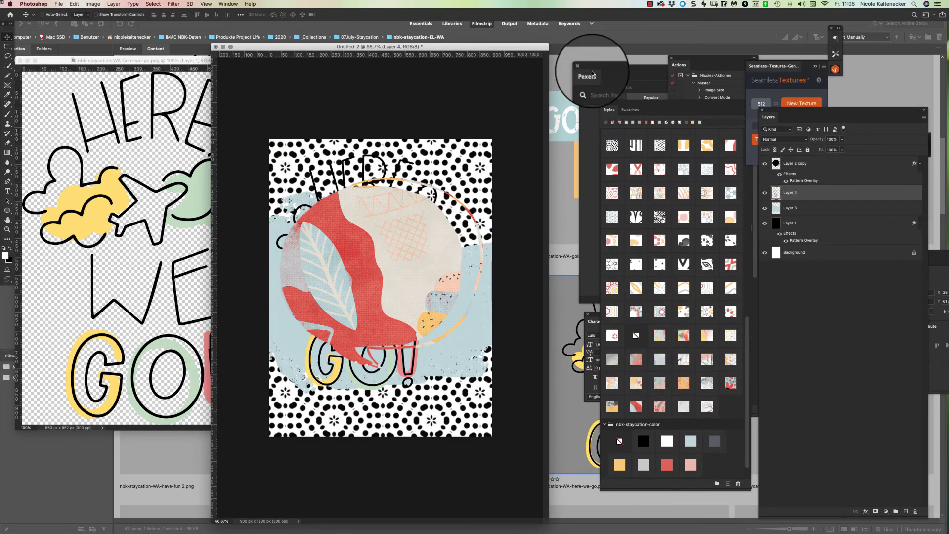
key("super+adiaeresis")
left_click_drag(395, 232, 435, 247)
Try the solid white style on the speech bubble layer.
left_click(304, 277)
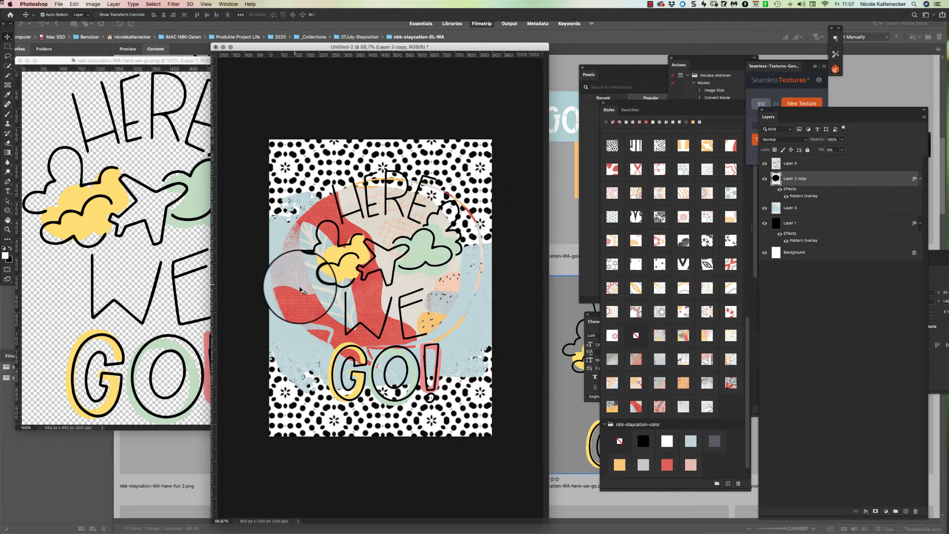
left_click(667, 440)
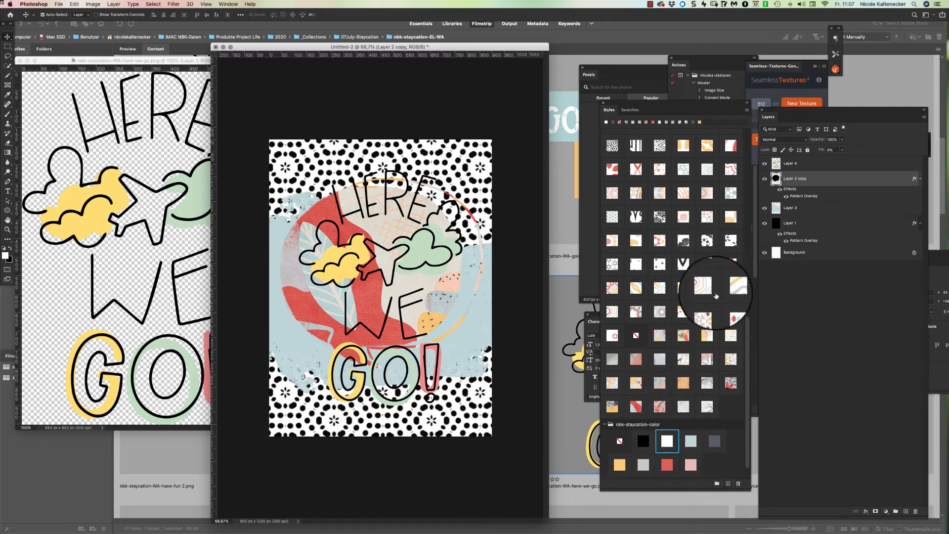
Apply the solid white style to the speech bubble and shrink the here-we-go word art to about 70%, positioned near the card's centre.
left_click(675, 445)
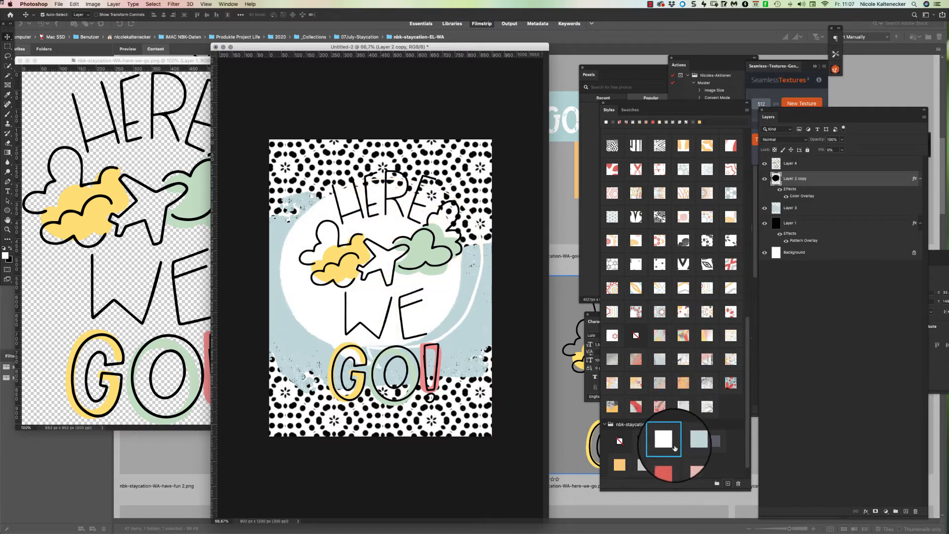
left_click(425, 249)
key("super+t")
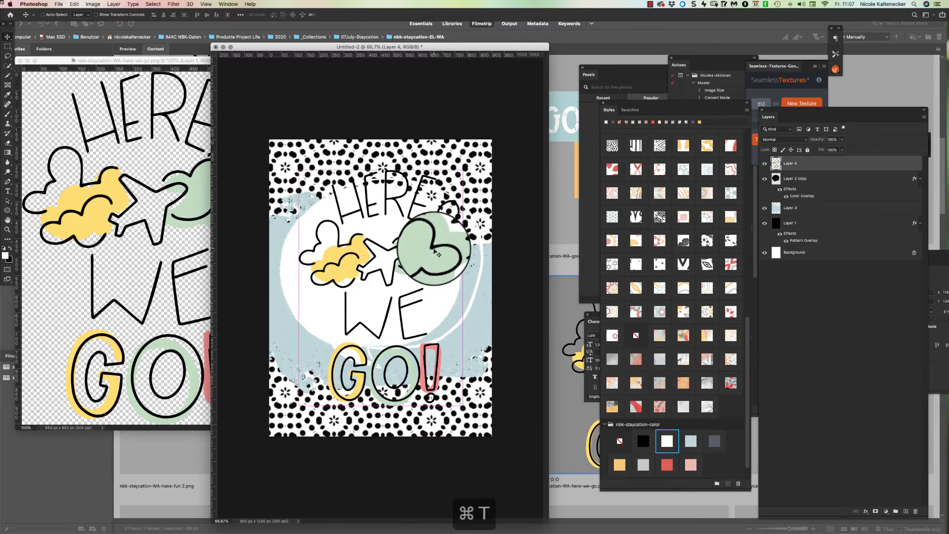
left_click_drag(464, 174, 435, 212)
left_click_drag(403, 284, 394, 262)
key("Return")
Delete the white speech bubble from behind the word art.
left_click_drag(444, 281, 449, 284)
key("super+t")
left_click_drag(487, 159, 493, 165)
key("Return")
key("BackSpace")
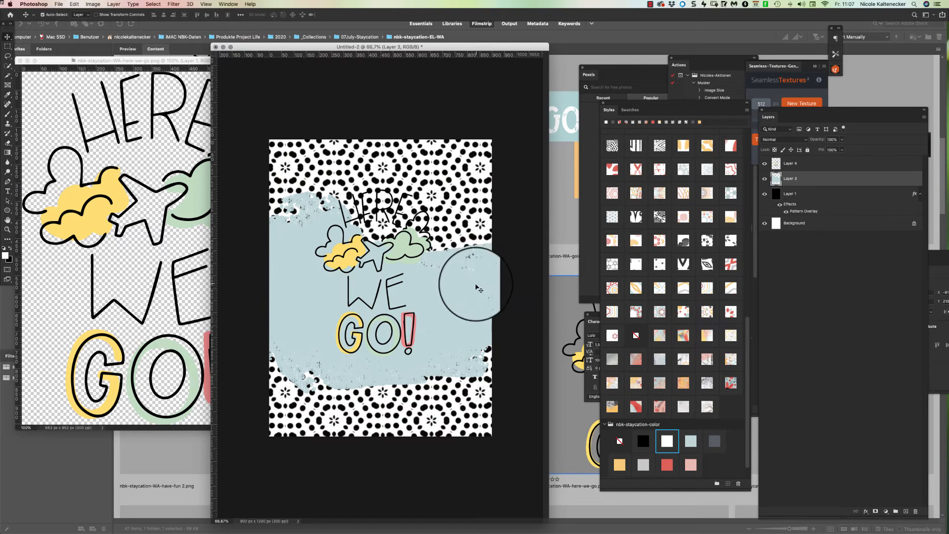
Rotate the light blue painted shape about 91 degrees clockwise behind the word art and close the nbk-staycation-WA-here-we-go.png document.
key("super+t")
left_click_drag(509, 191, 486, 352)
key("Return")
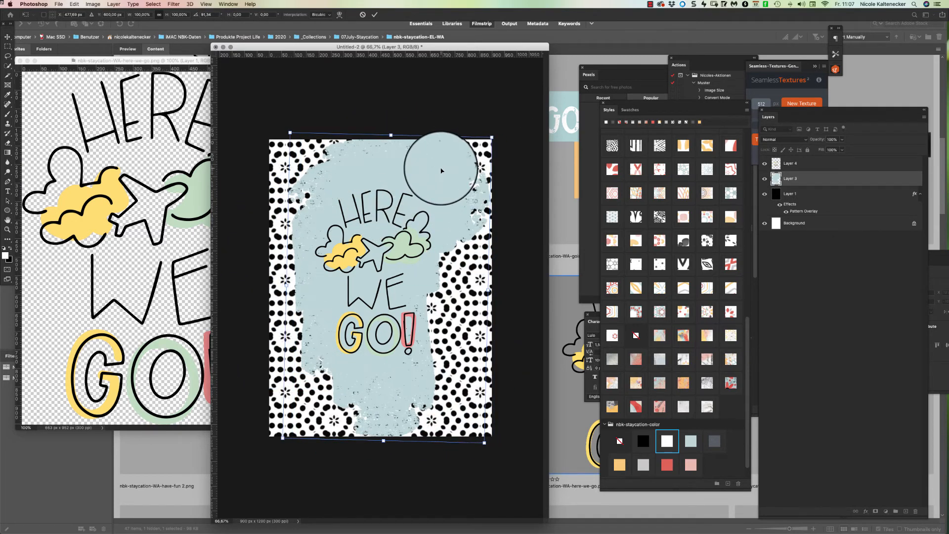
left_click(124, 188)
key("super+w")
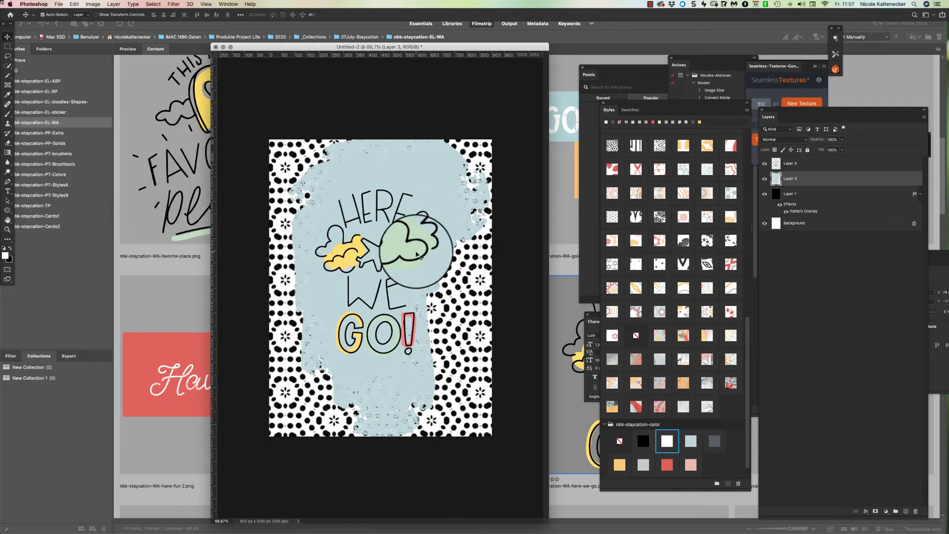
Select the patterned background Layer 1 and try several textured mixed-media styles on it, ending with the light blue floral one.
key("alt+bracketleft")
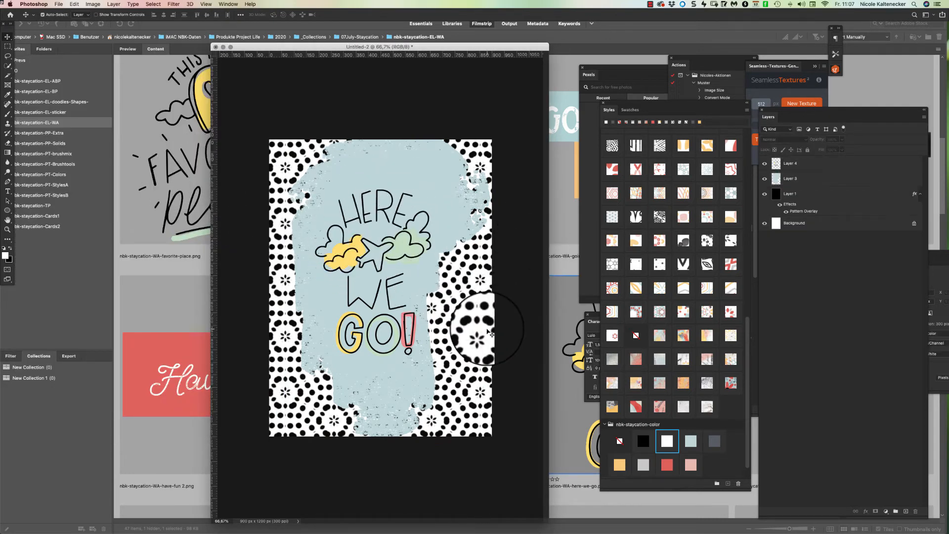
key("shift+0")
key("shift+0")
left_click(664, 381)
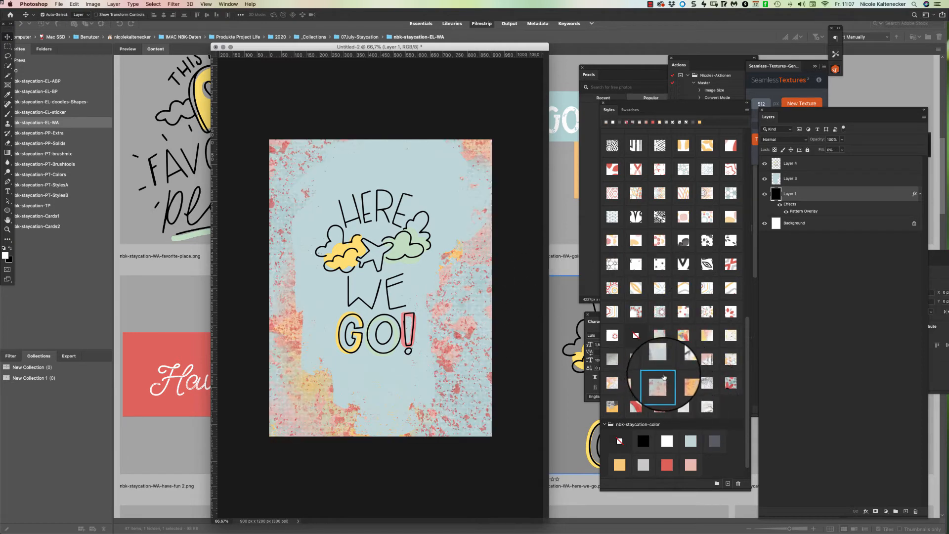
left_click(687, 359)
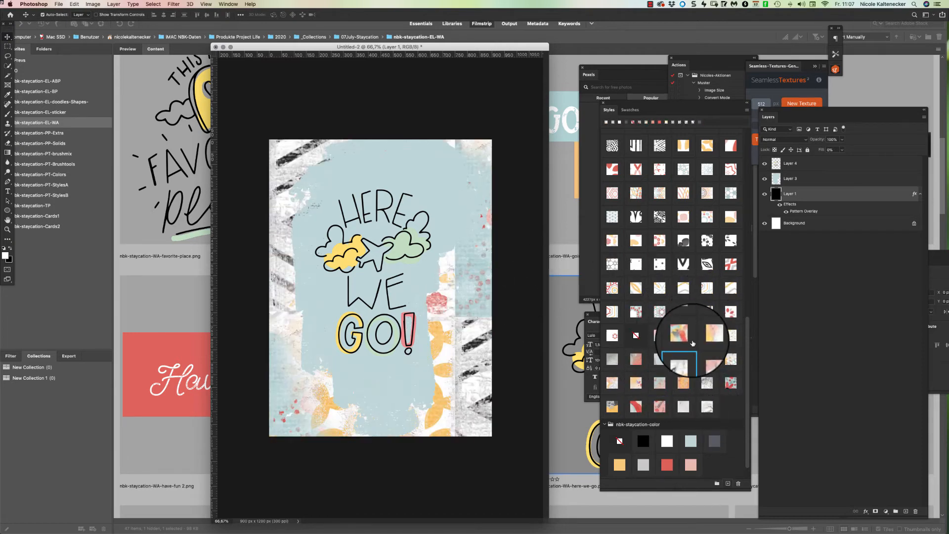
left_click(707, 336)
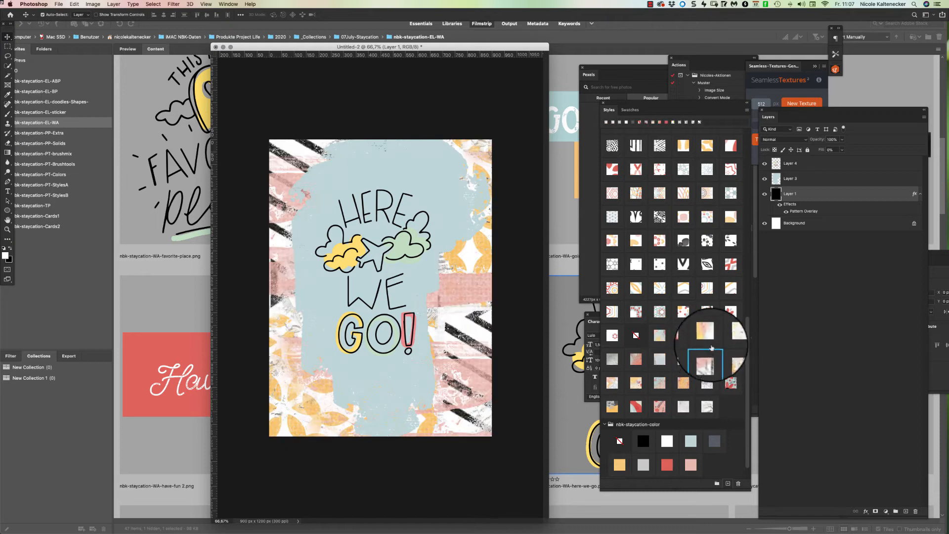
left_click(730, 361)
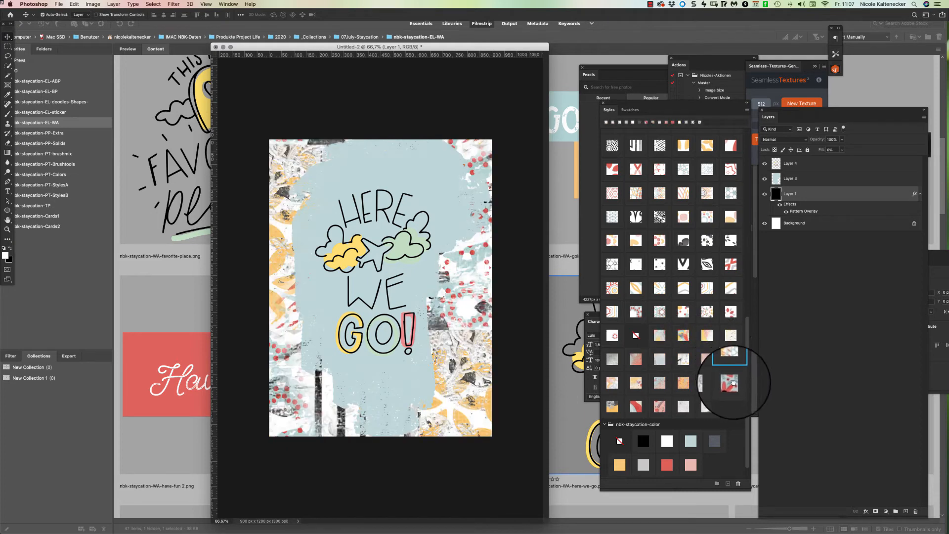
left_click(732, 382)
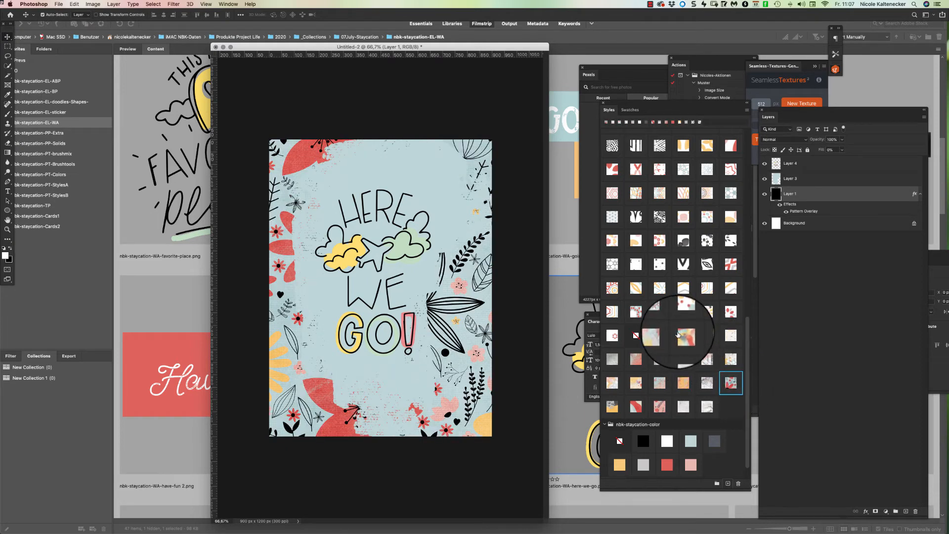
Try the yellow leaf, red, pink floral and pale collage paper styles on Layer 1.
left_click(611, 408)
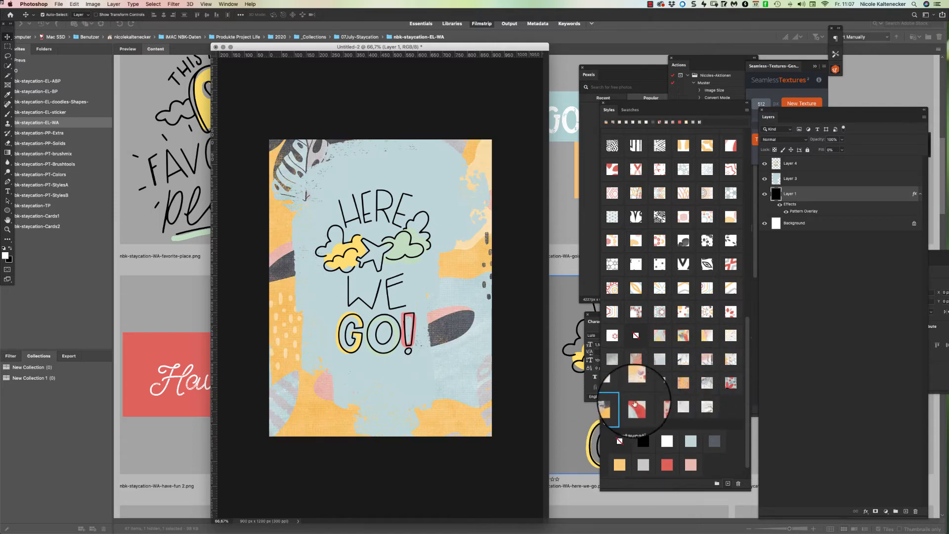
left_click(641, 405)
left_click(662, 407)
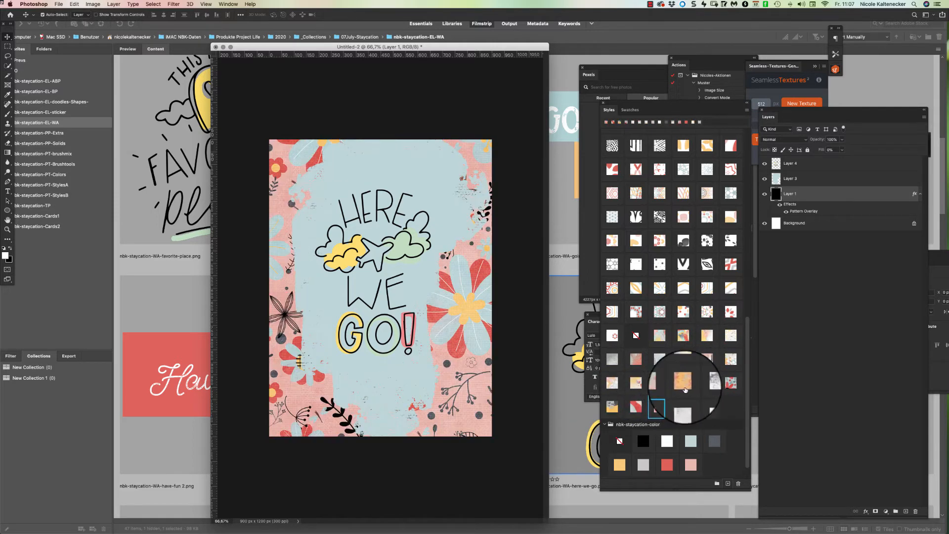
left_click(683, 407)
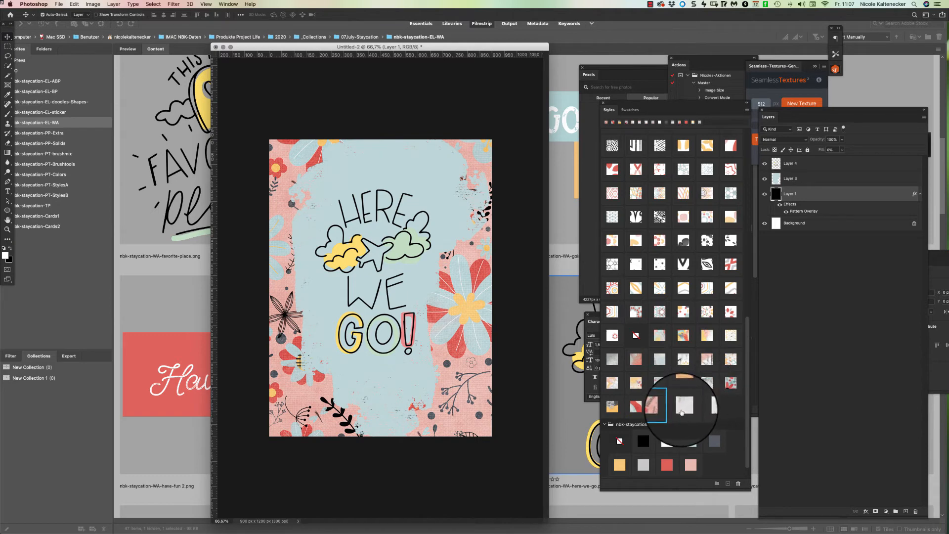
left_click(708, 405)
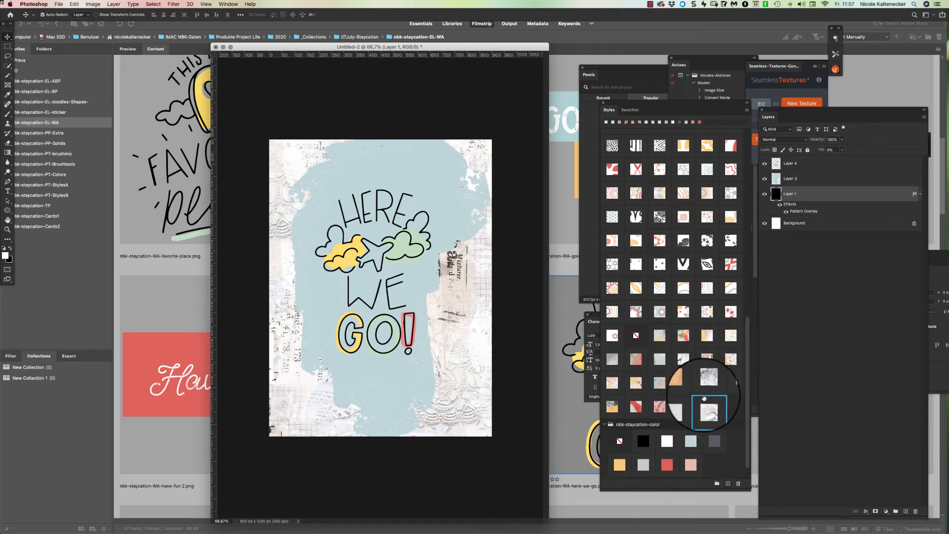
Try the hexagon, line and dot pattern styles on Layer 1, settling on the multicoloured thick brushstroke paint style.
left_click(700, 292)
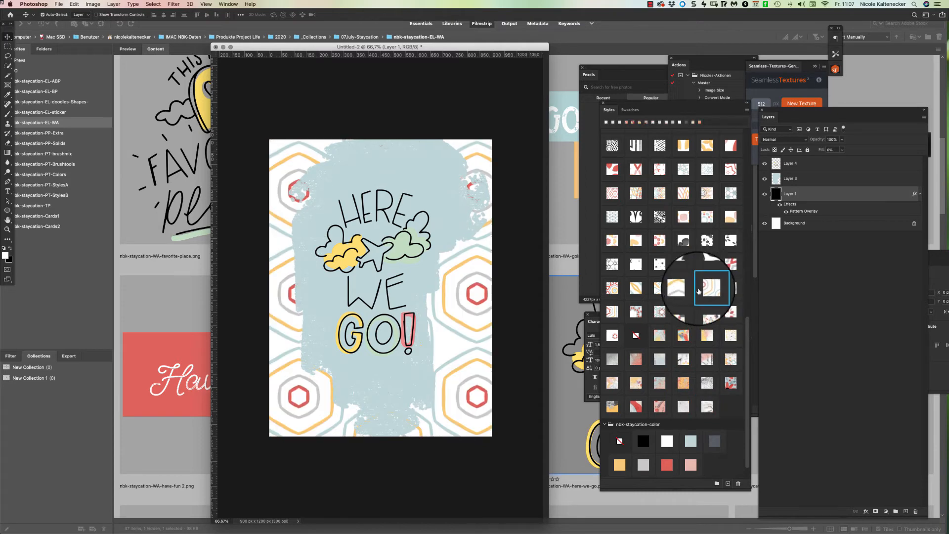
left_click(731, 289)
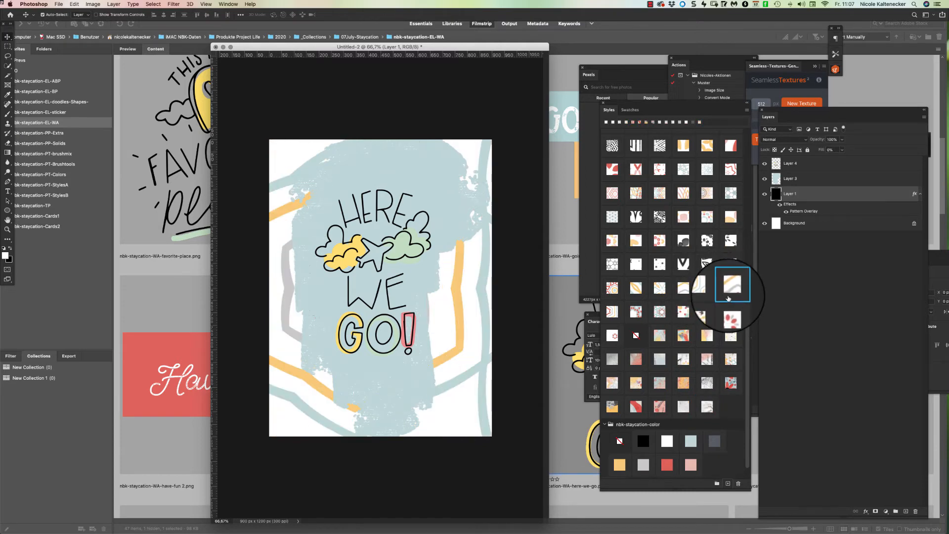
left_click(613, 312)
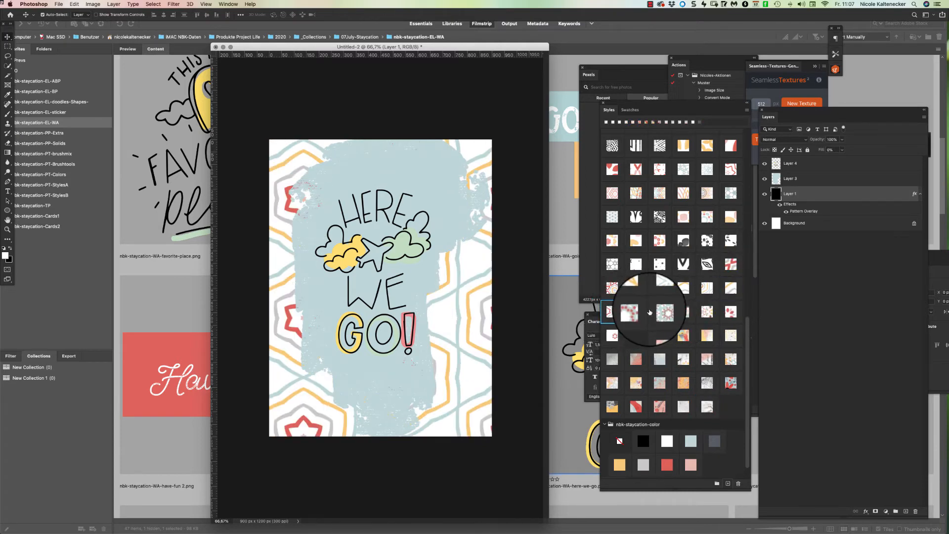
left_click(637, 311)
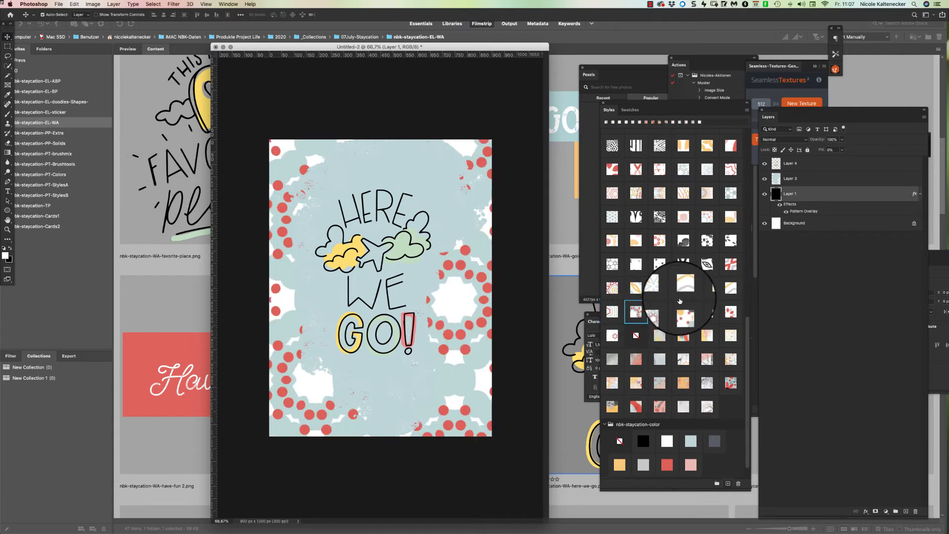
left_click(683, 312)
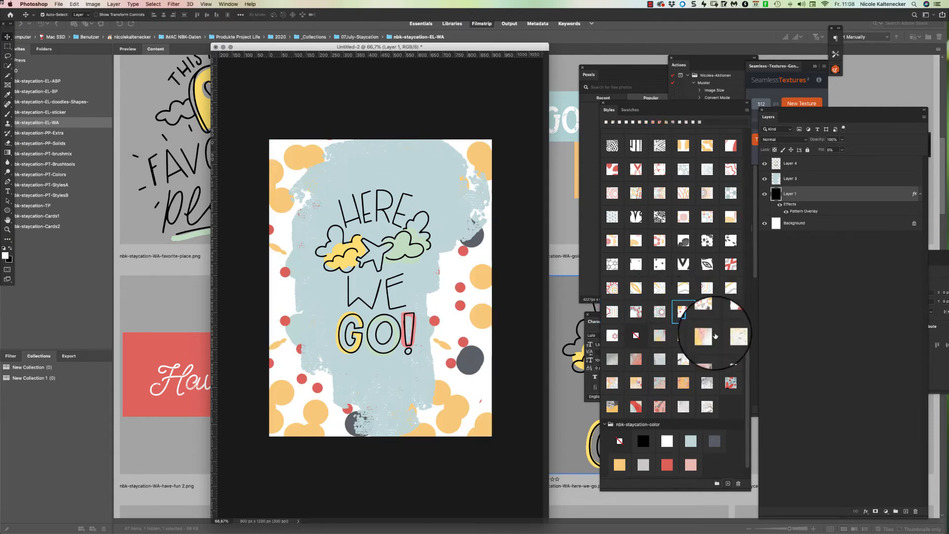
left_click(684, 336)
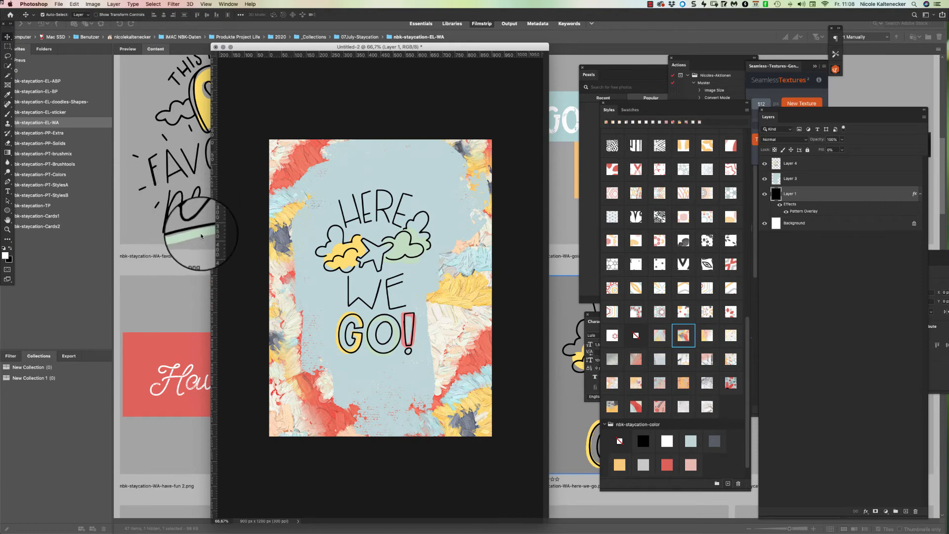
Switch to Bridge and open the nbk-staycation-TP-Extras-1-page folder inside nbk-staycation-TP.
left_click(178, 219)
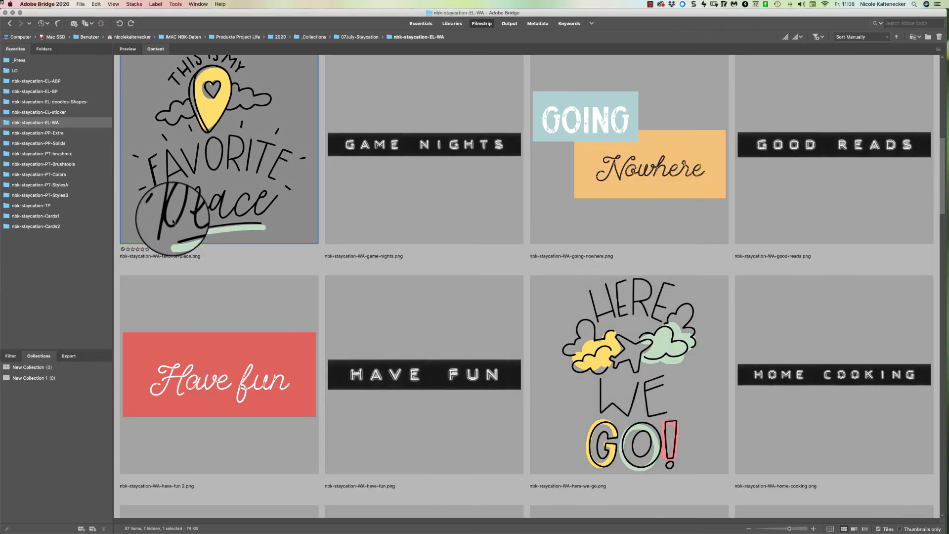
left_click(66, 196)
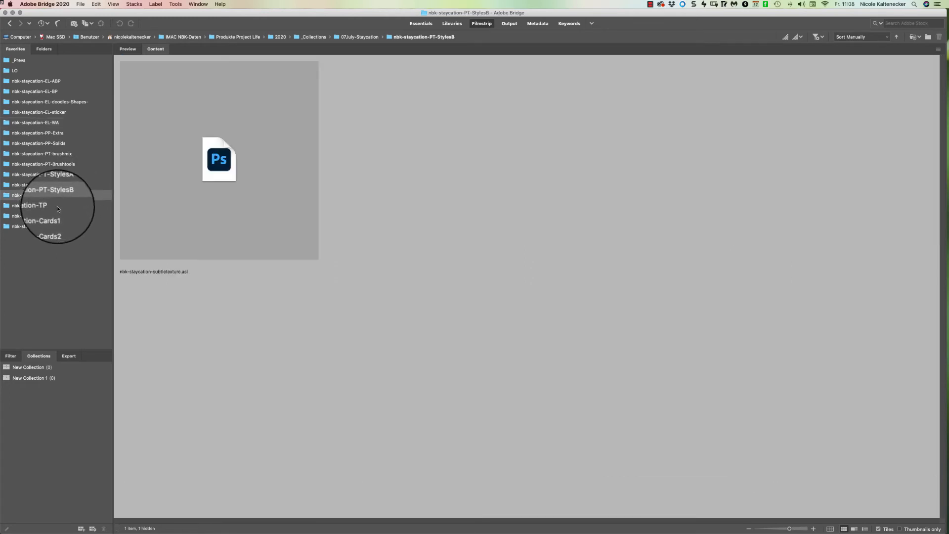
left_click(57, 206)
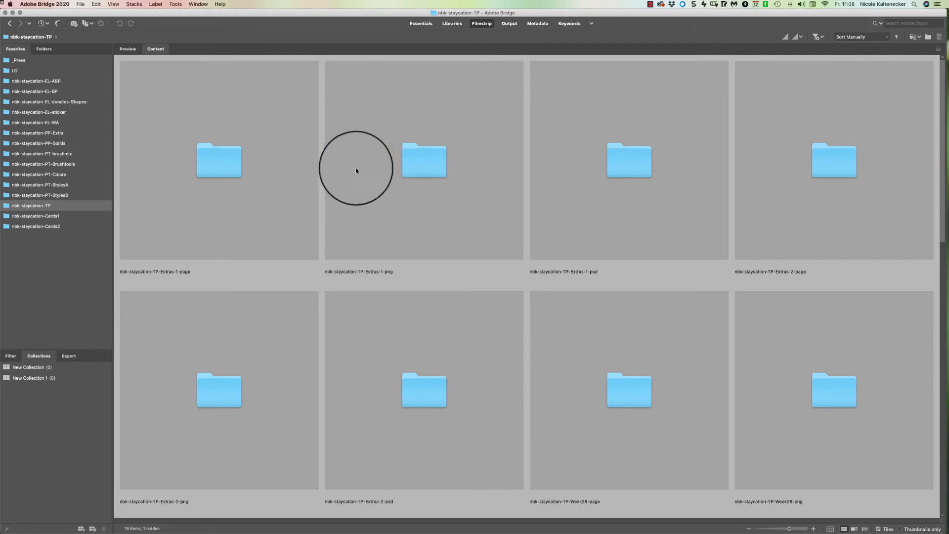
left_click(231, 170)
double_click(234, 167)
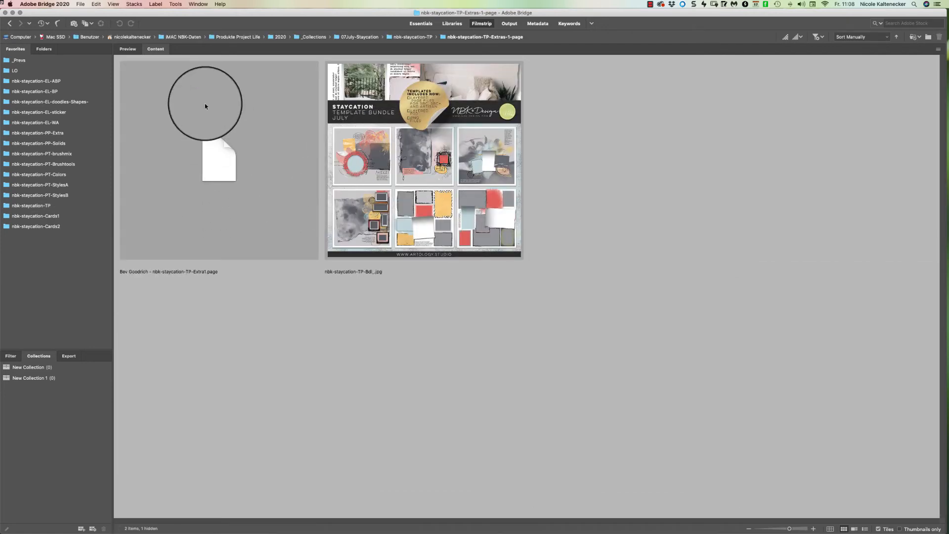
Preview the staycation template bundle image full screen and return to the folder.
left_click(435, 158)
key("space")
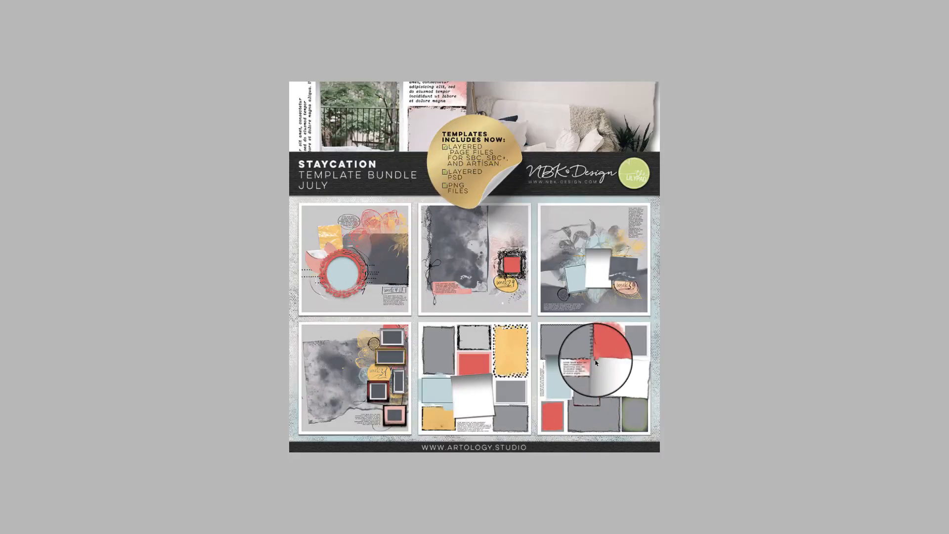
key("space")
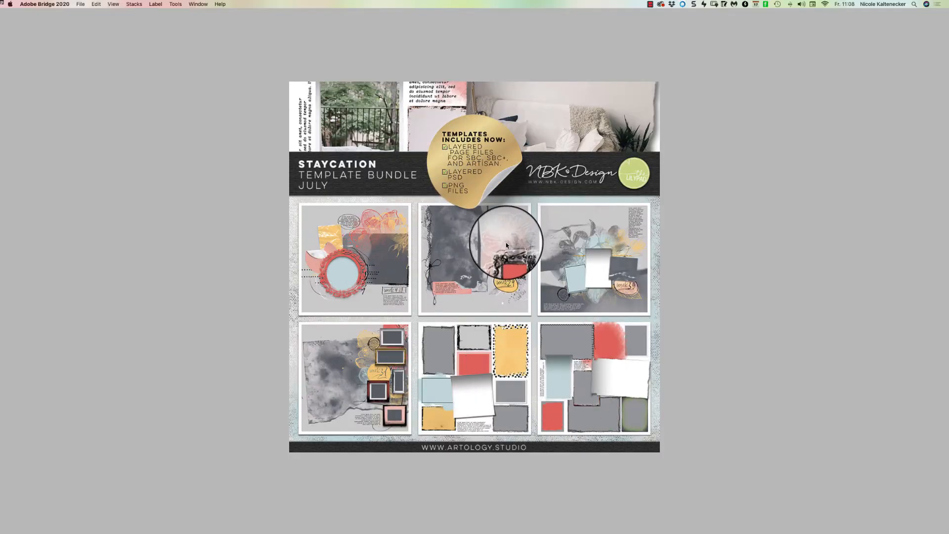
Go back to nbk-staycation-TP and look through the nbk-staycation-TP-Extras-1-png folder.
left_click(9, 23)
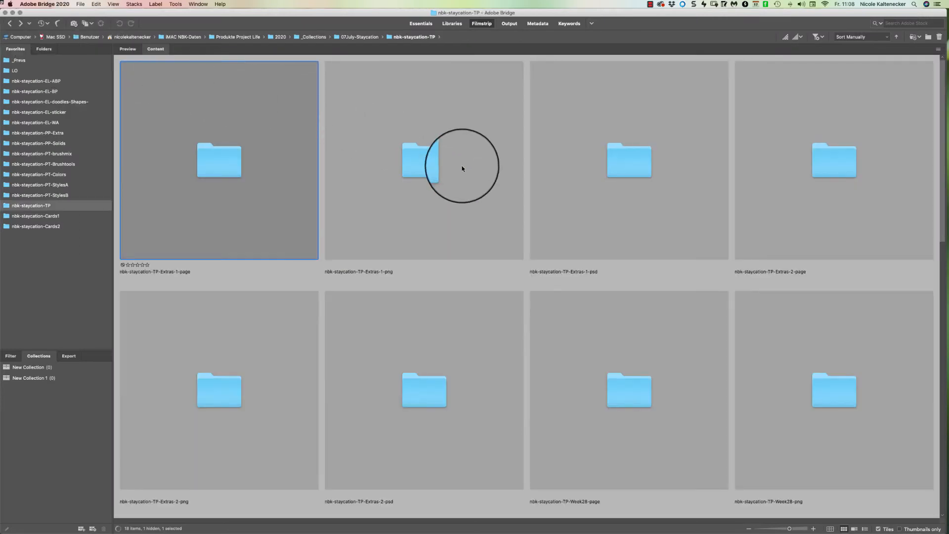
left_click(440, 171)
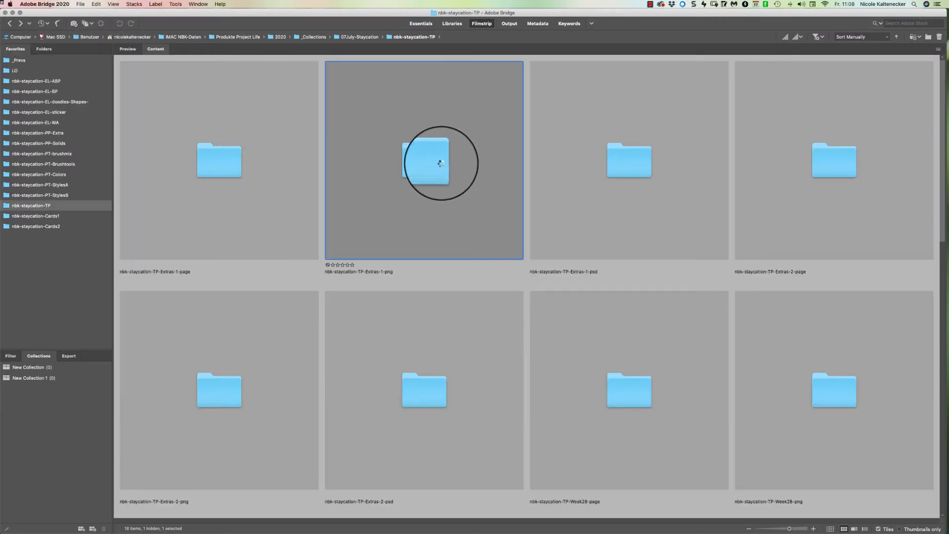
double_click(441, 166)
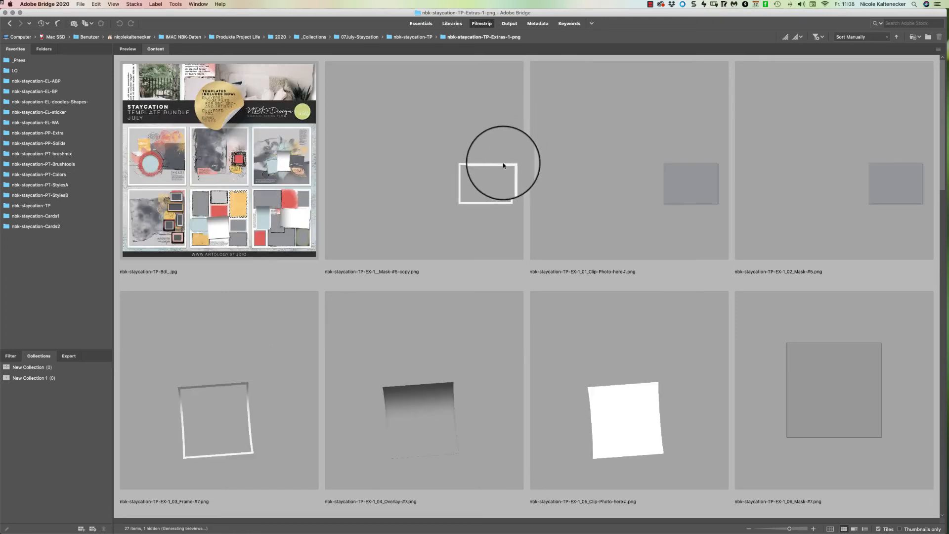
Open nbk-staycation-TP-Extras-1.psd from the nbk-staycation-TP-Extras-1-psd folder in Photoshop, then reposition and enlarge its document window.
left_click(9, 23)
left_click(638, 163)
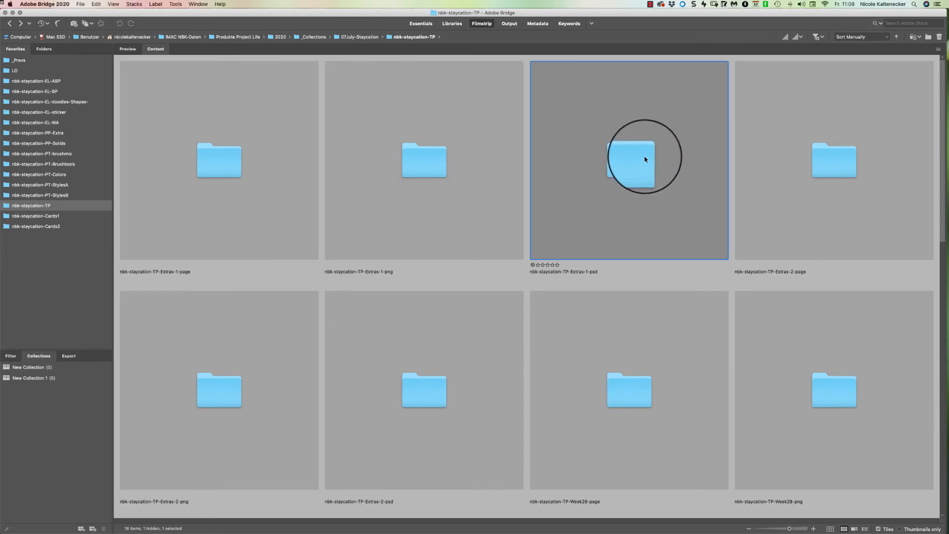
double_click(645, 159)
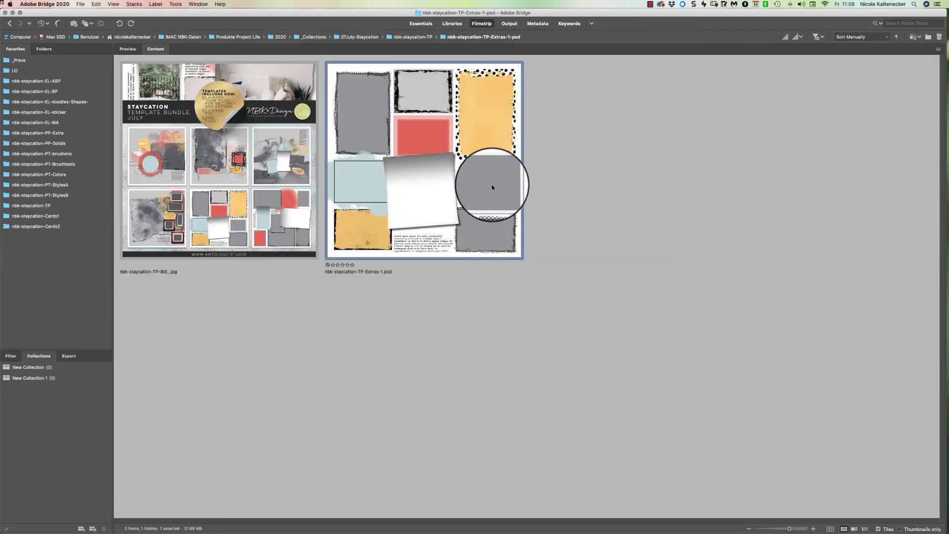
double_click(492, 188)
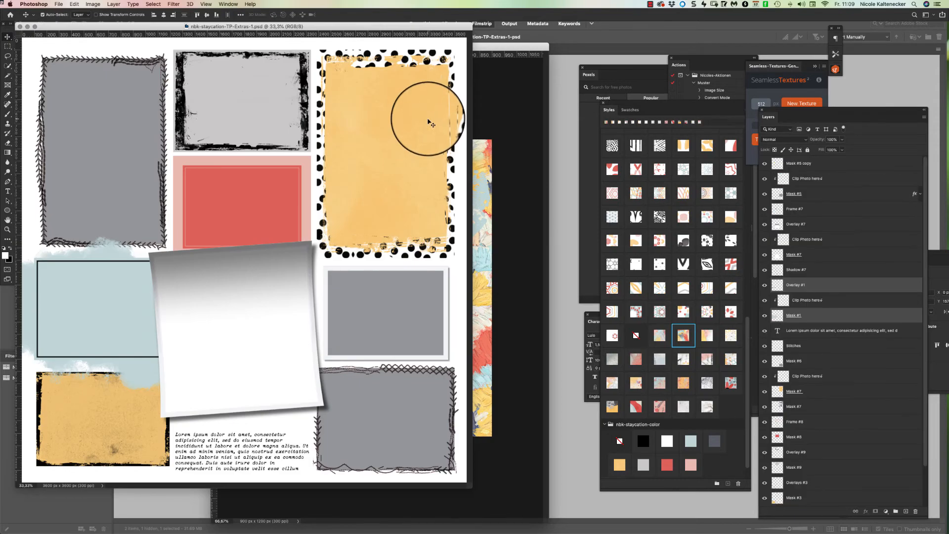
left_click_drag(429, 29, 479, 32)
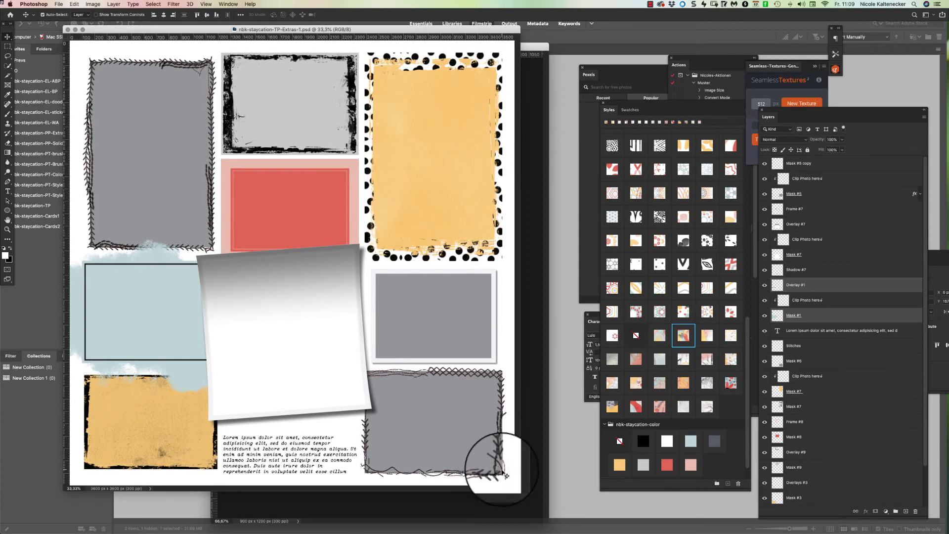
left_click_drag(518, 490, 559, 525)
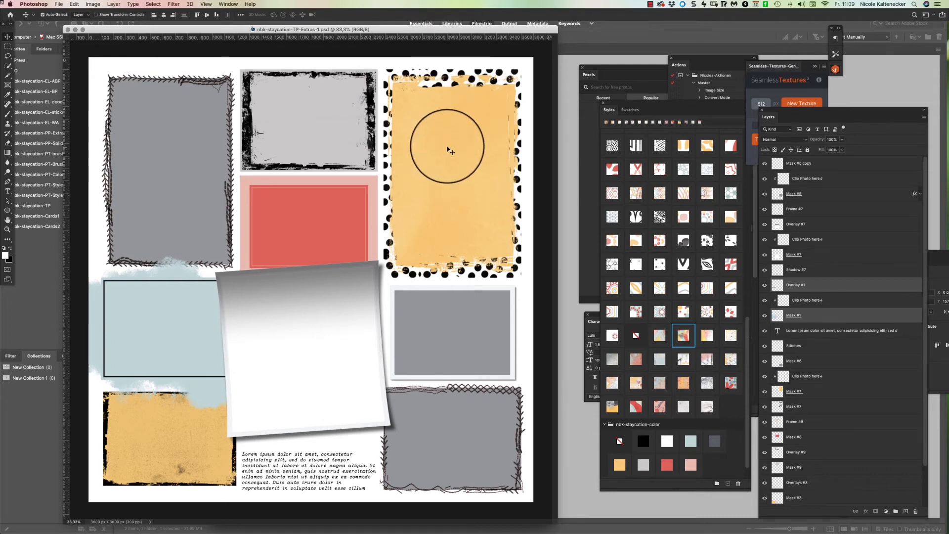
Close the Extras-1 template and open nbk-staycation-TP-Extras-2.psd from the nbk-staycation-TP-Extras-2-psd folder.
key("super+w")
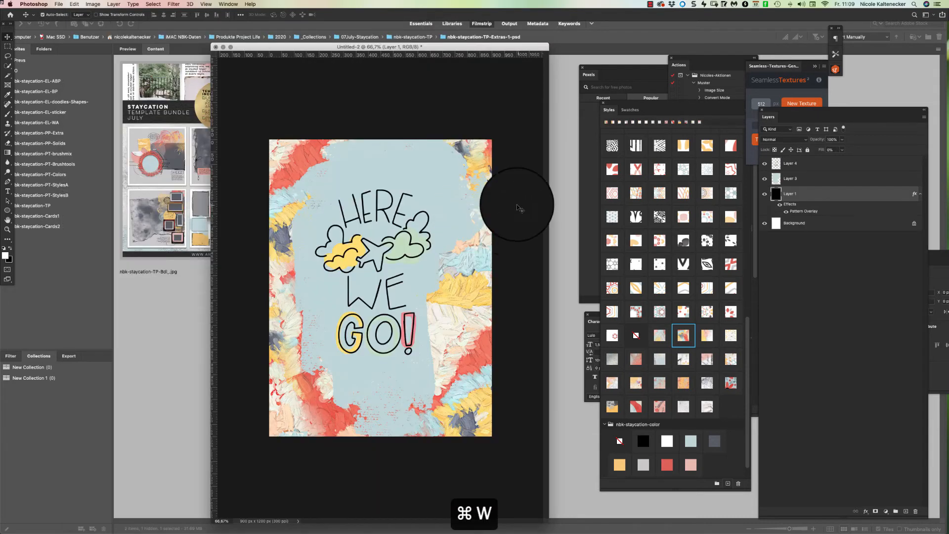
key("super+w")
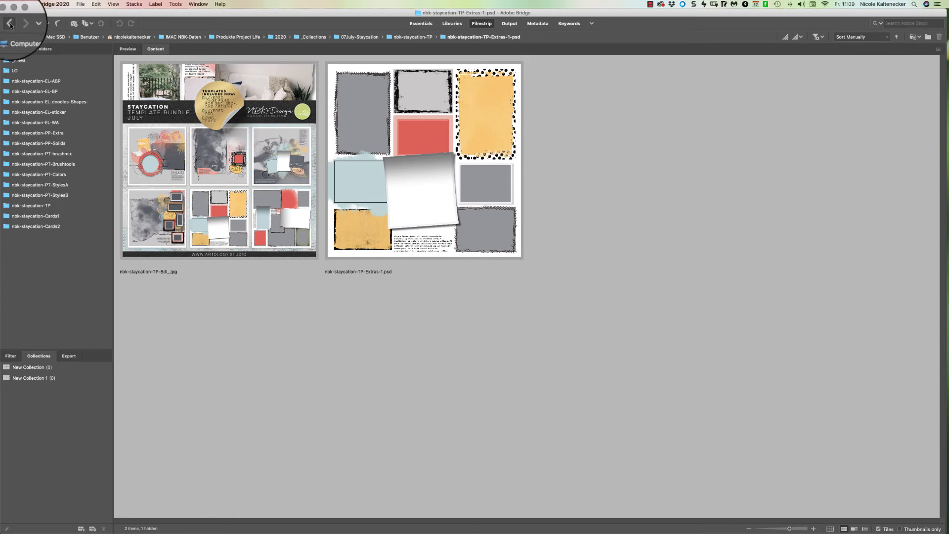
left_click(10, 24)
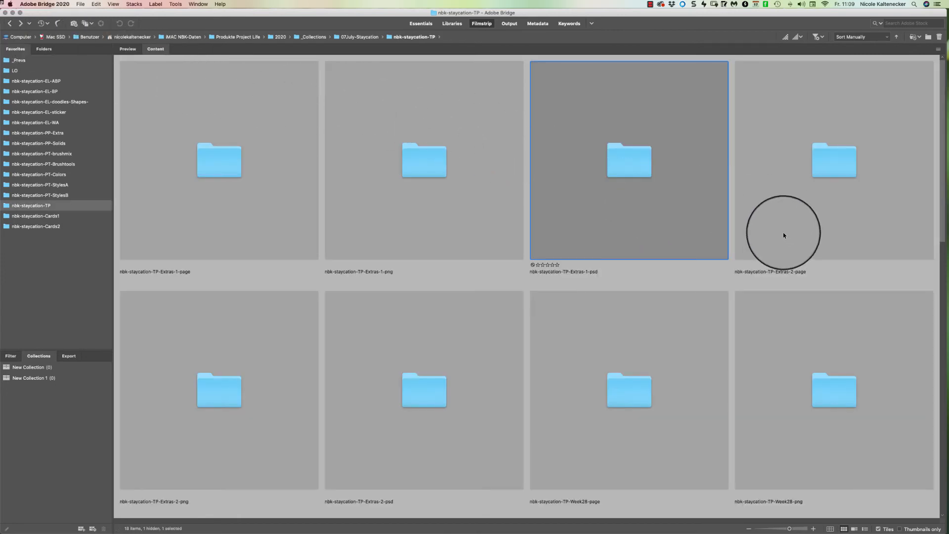
left_click(400, 399)
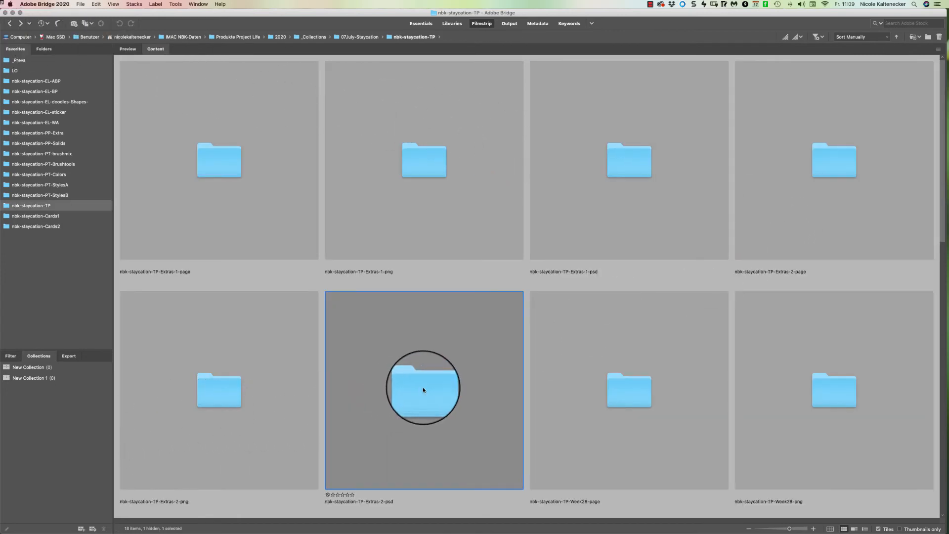
double_click(423, 388)
double_click(418, 170)
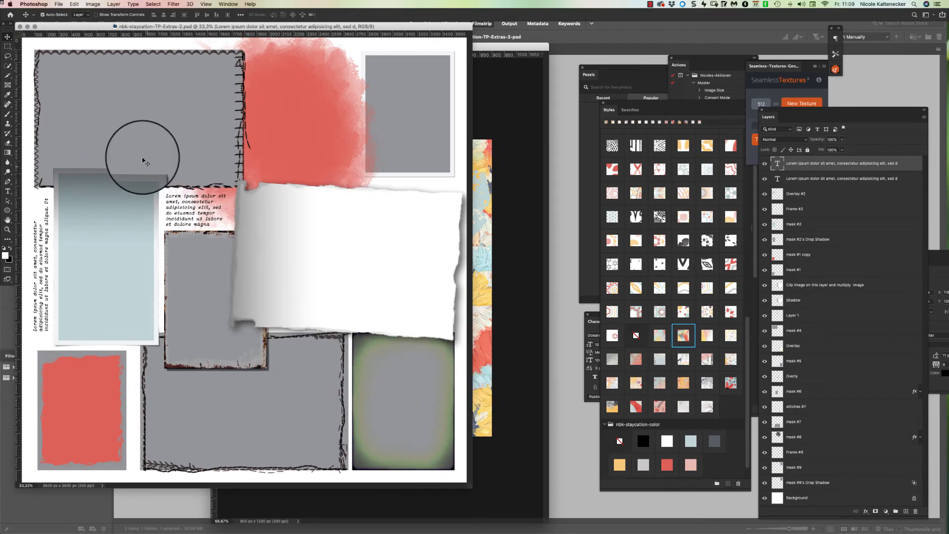
Close the Extras-2 template and the Here We Go card, and clear the Untitled-1 window away to return to Bridge.
key("super+w")
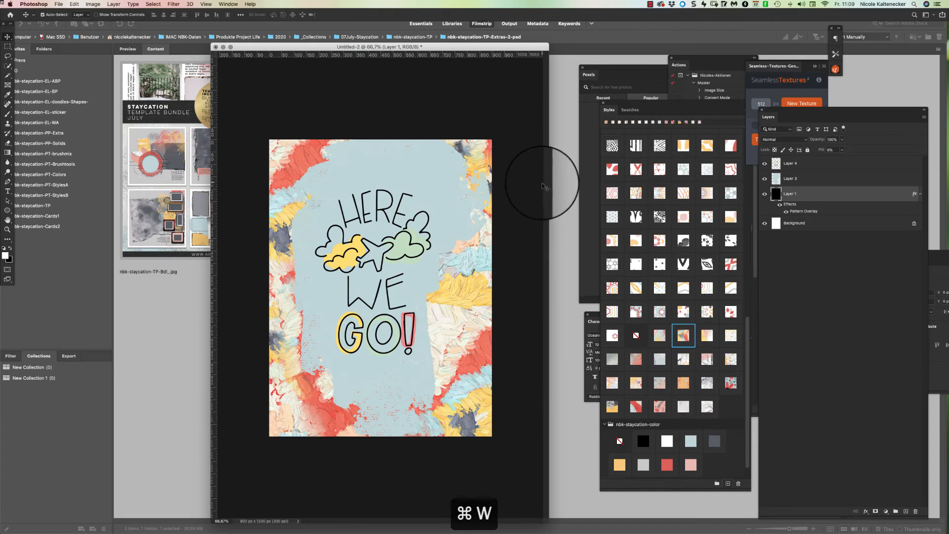
key("super+w")
left_click(435, 160)
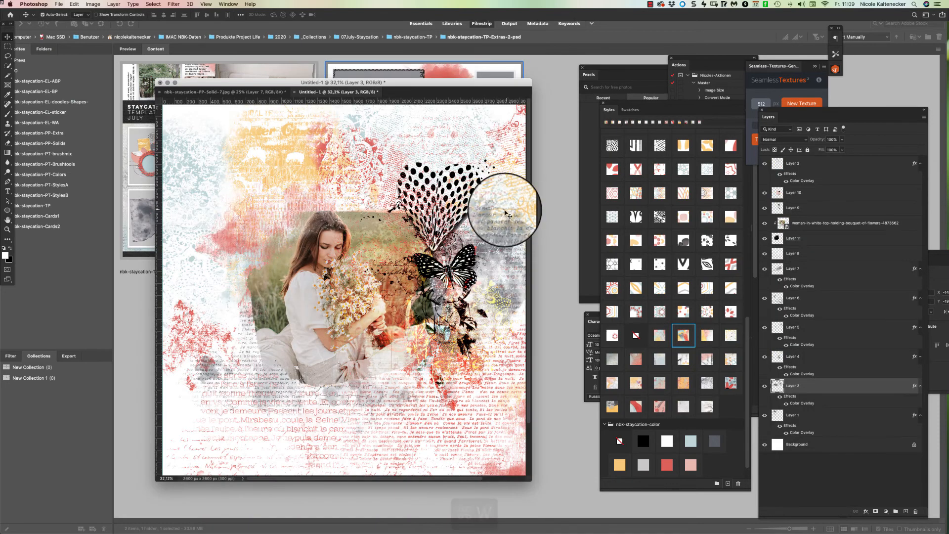
key("super+w")
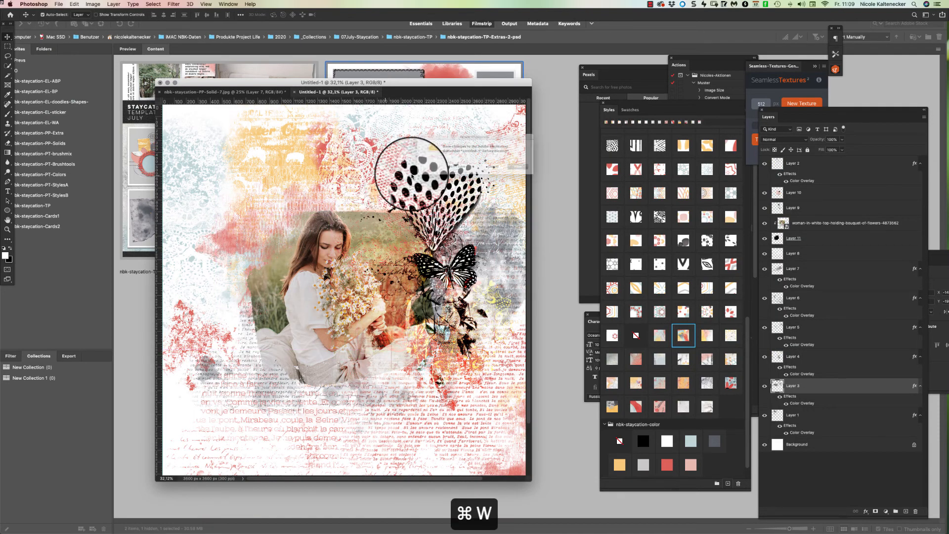
left_click(504, 166)
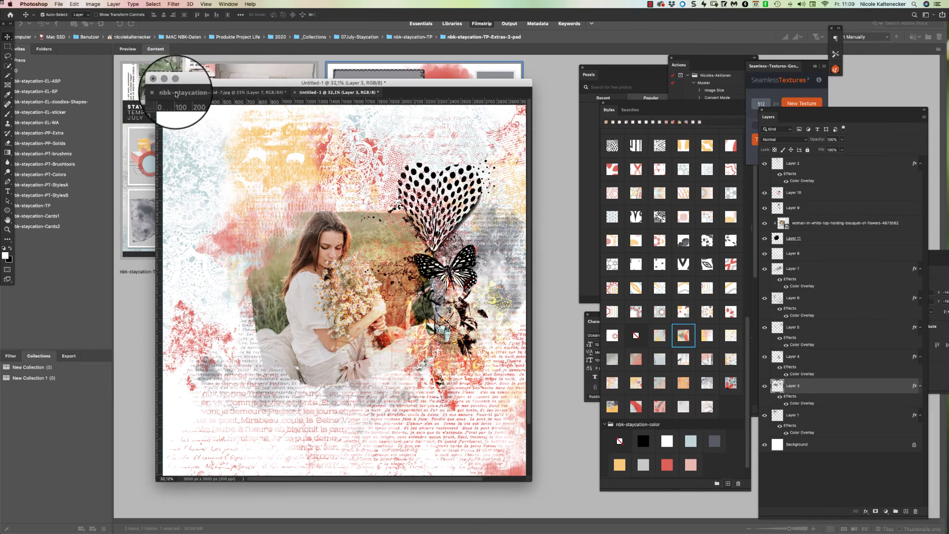
left_click(169, 82)
left_click(233, 312)
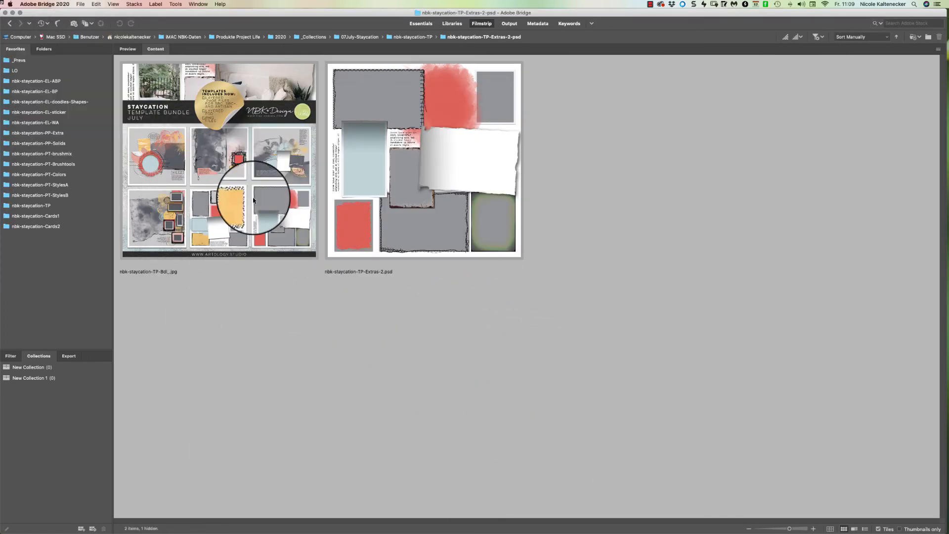
Browse the kit previews in the _Prevs folder and view the weekly layered template previews full screen, through Week 31.
left_click(38, 62)
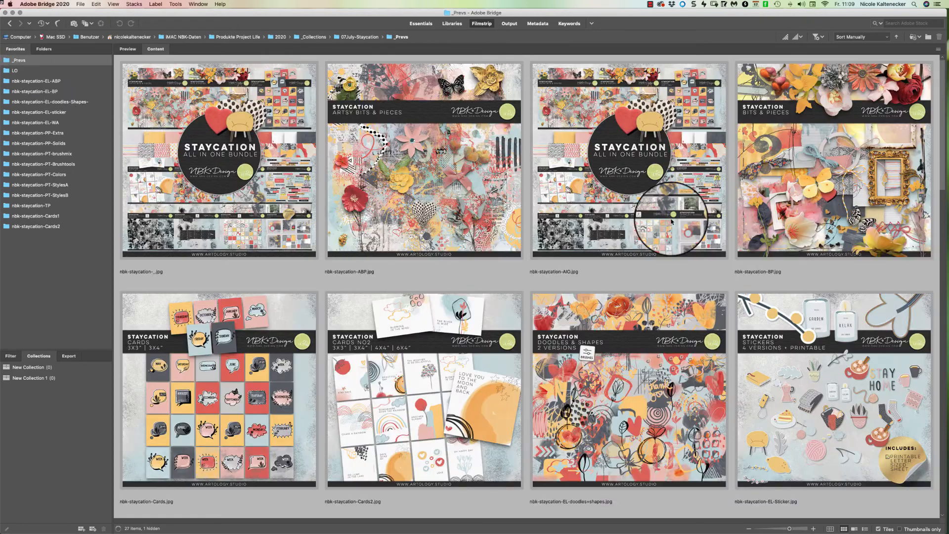
scroll(928, 235, "down", 4)
scroll(927, 235, "down", 10)
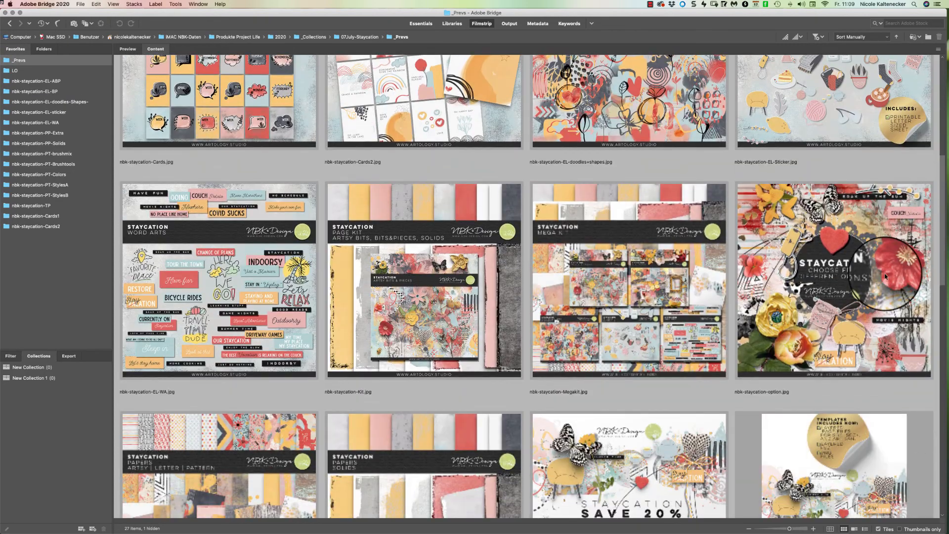
scroll(759, 470, "down", 5)
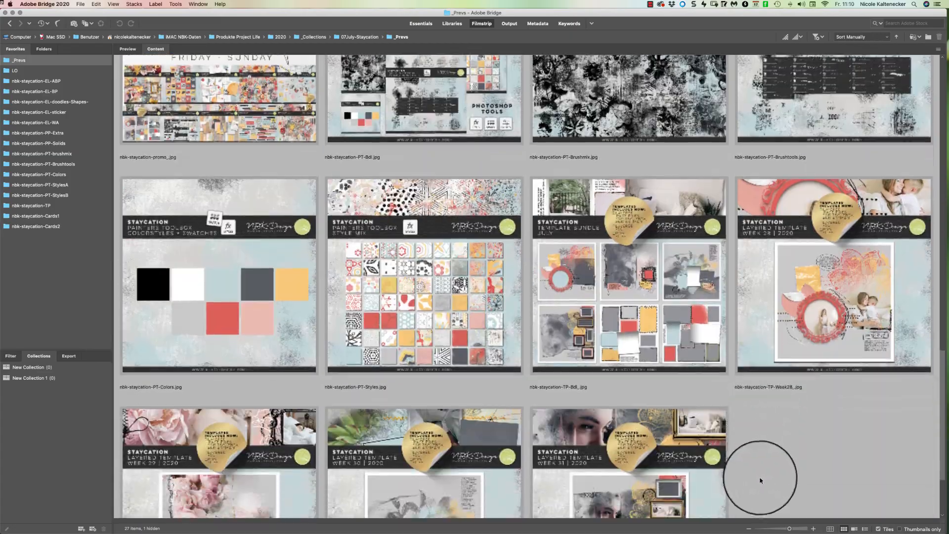
left_click(801, 250)
key("space")
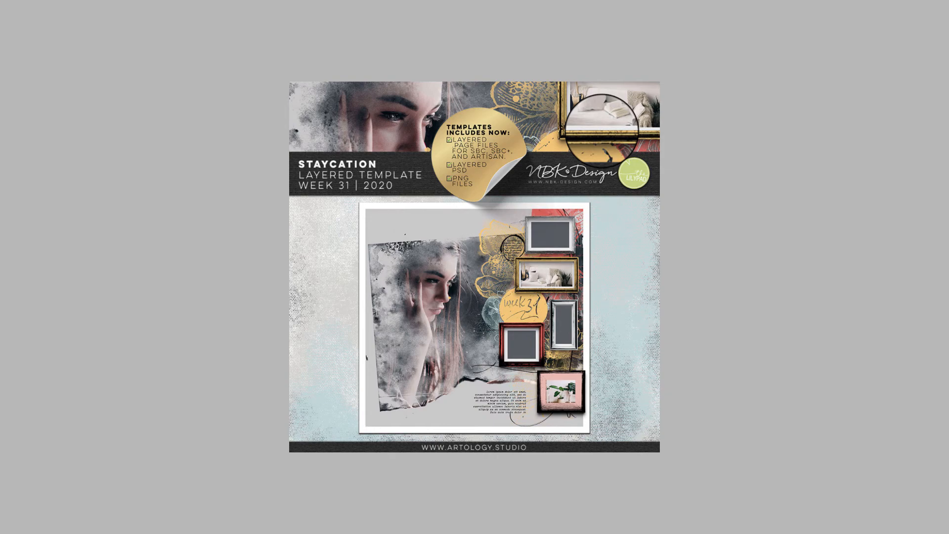
key("space")
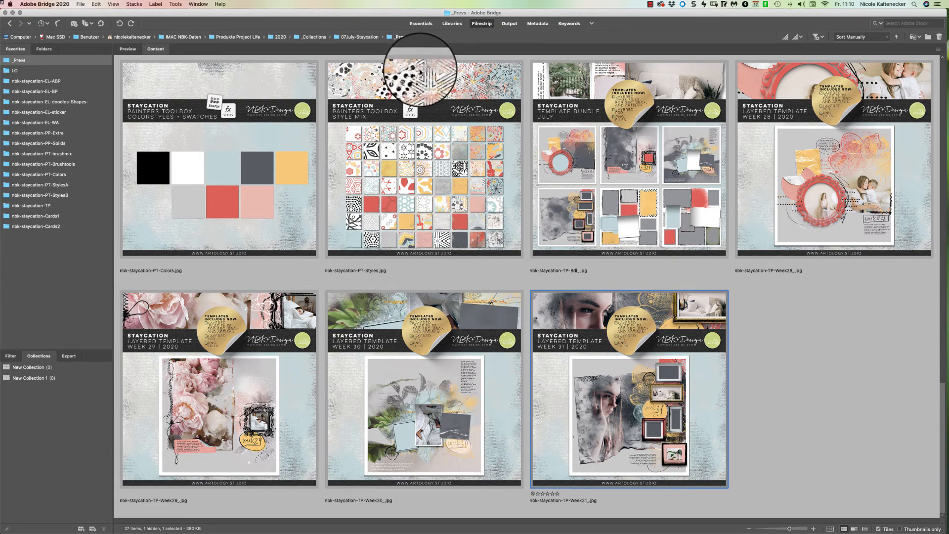
Open the 3x3-months folder under nbk-staycation-Cards1 and look through the month cards.
left_click(68, 216)
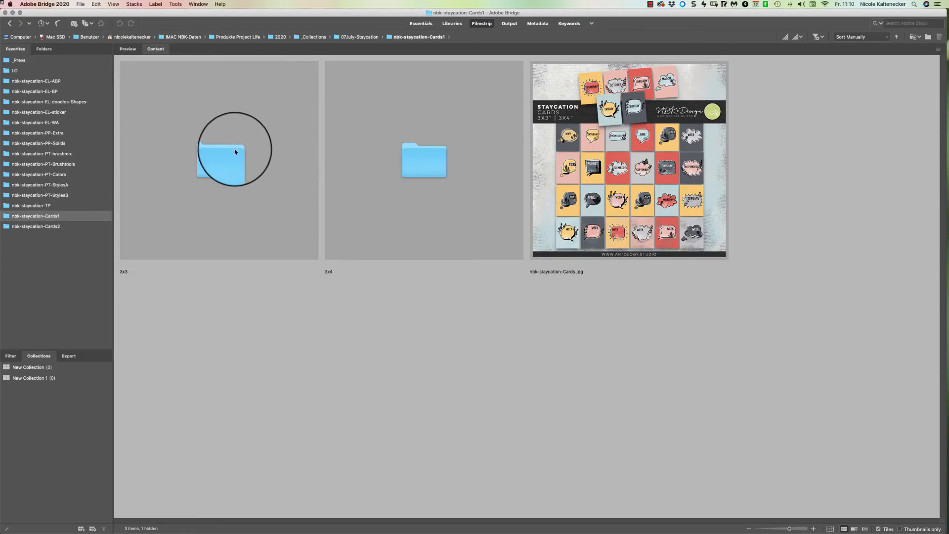
left_click(248, 169)
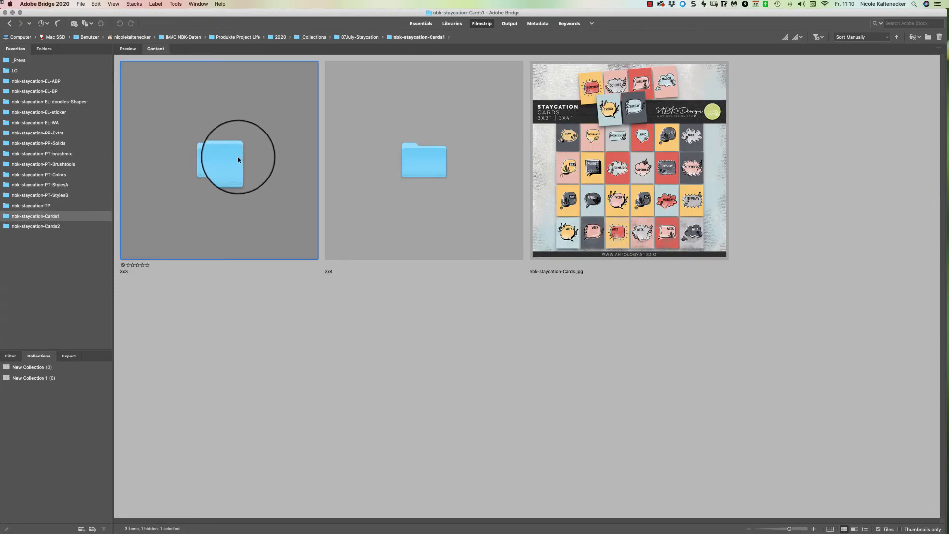
double_click(238, 160)
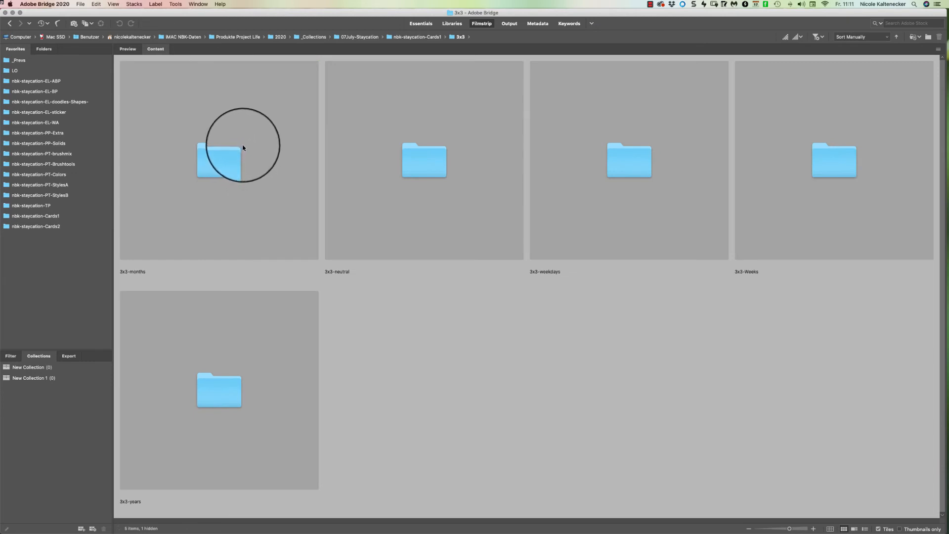
double_click(244, 150)
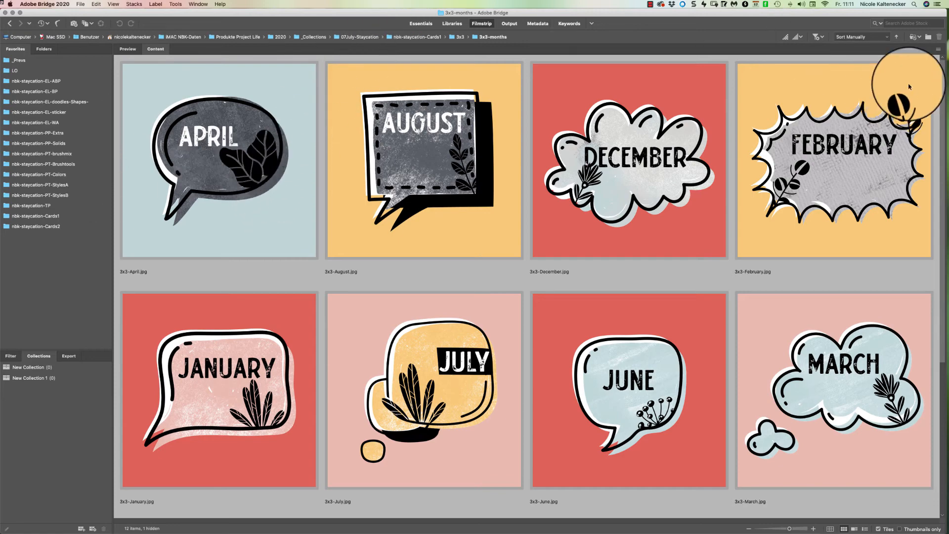
scroll(915, 124, "down", 5)
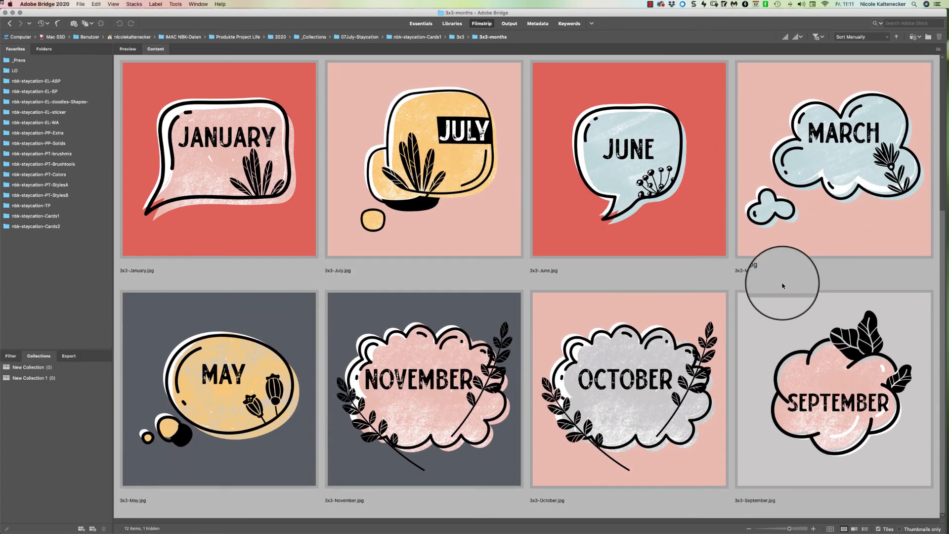
scroll(783, 286, "up", 4)
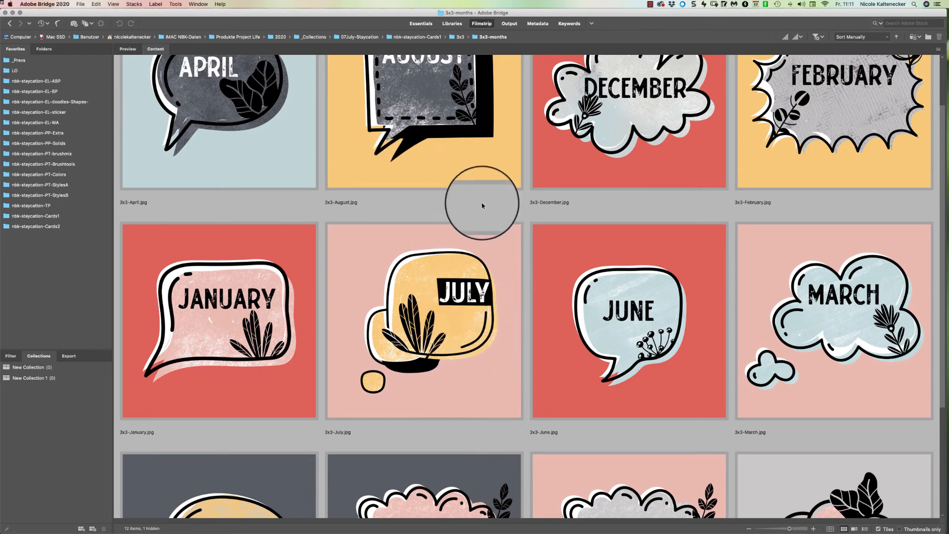
Open 3x3-January.jpg in Photoshop and reposition its document window.
left_click(249, 294)
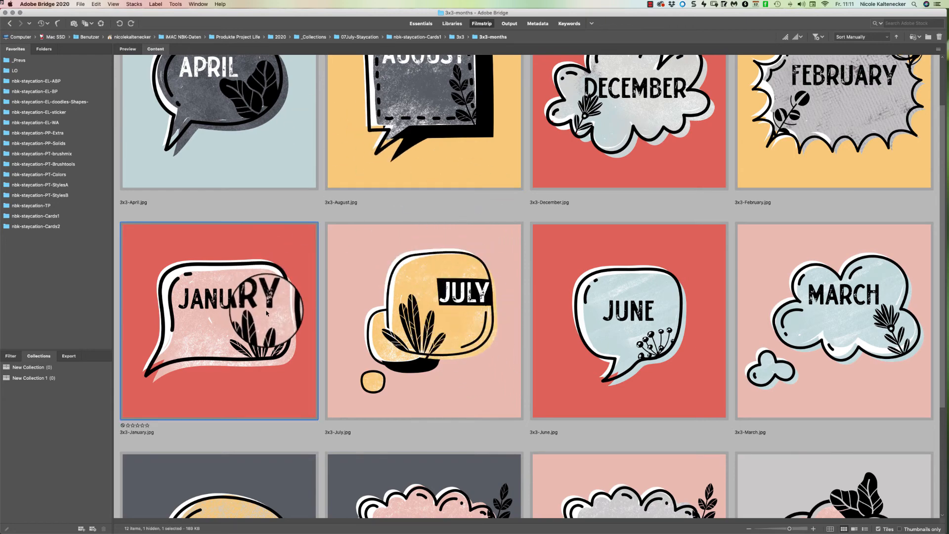
double_click(267, 313)
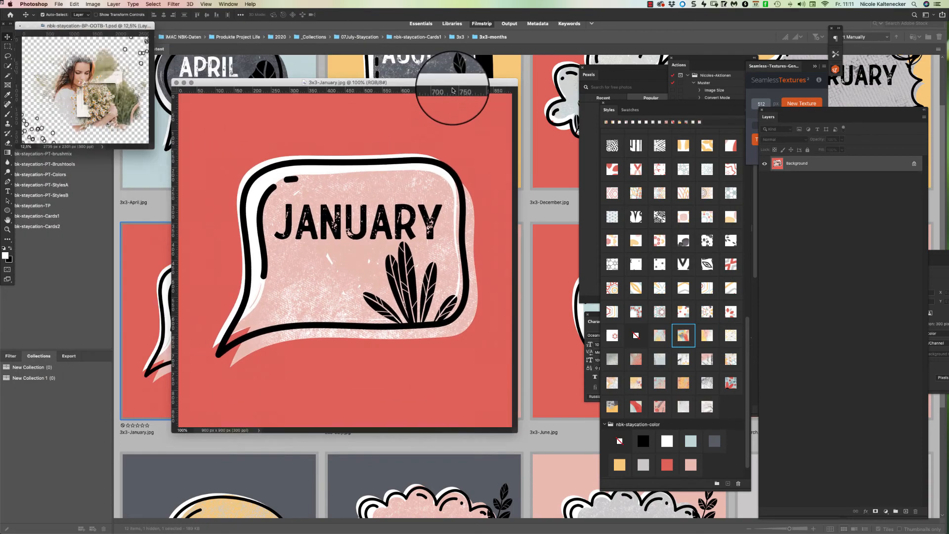
left_click_drag(453, 91, 510, 93)
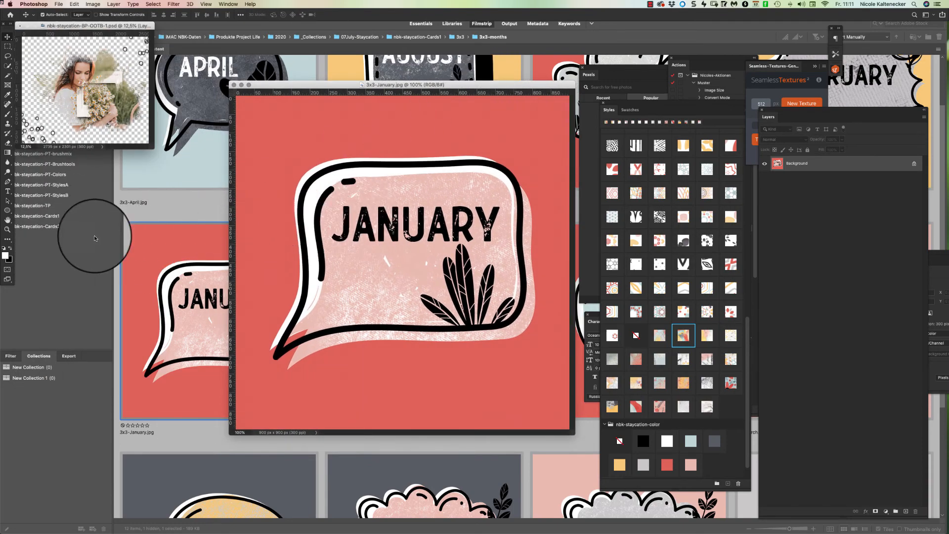
Browse the black folder of the kit's doodles and shapes in Bridge and open nbk-staycation-shape-113-black.png in Photoshop.
left_click(108, 227)
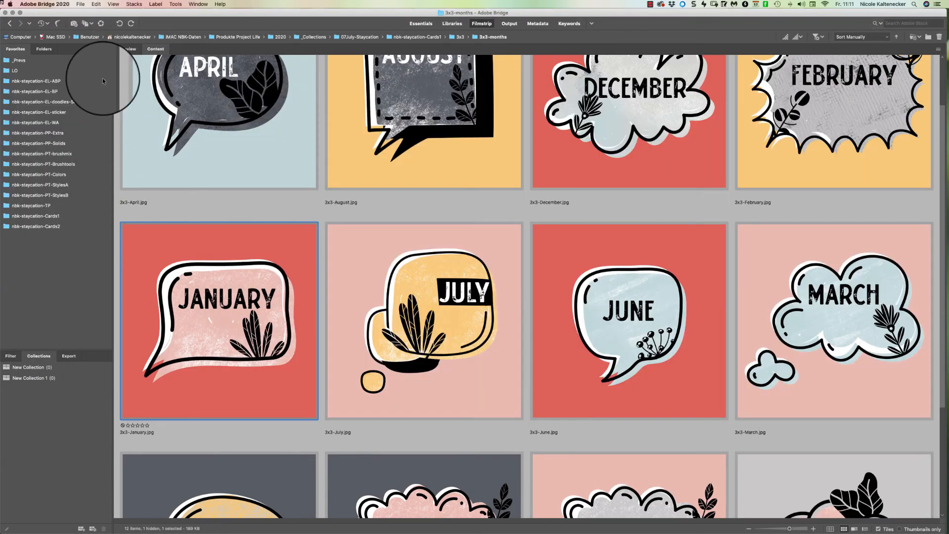
left_click(69, 102)
double_click(255, 169)
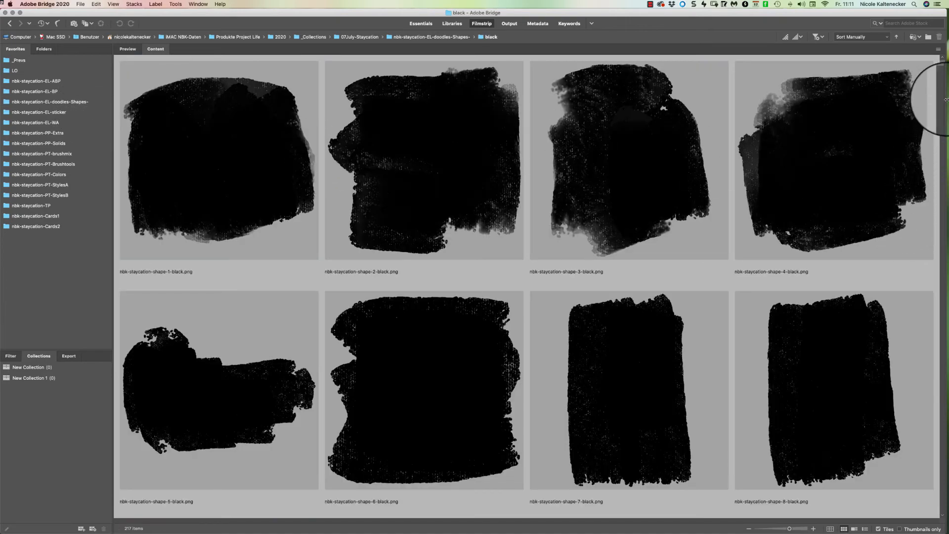
left_click_drag(943, 68, 863, 213)
scroll(864, 212, "up", 15)
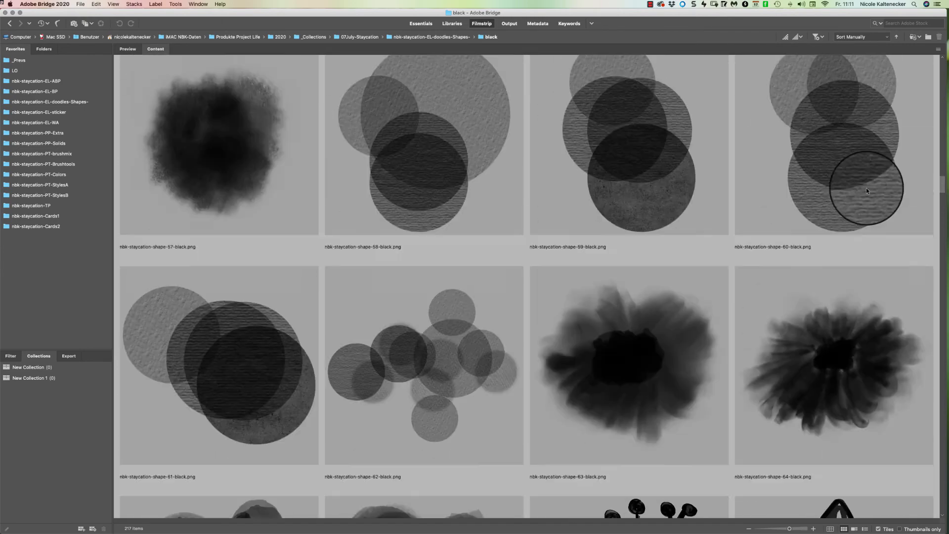
scroll(870, 170, "down", 20)
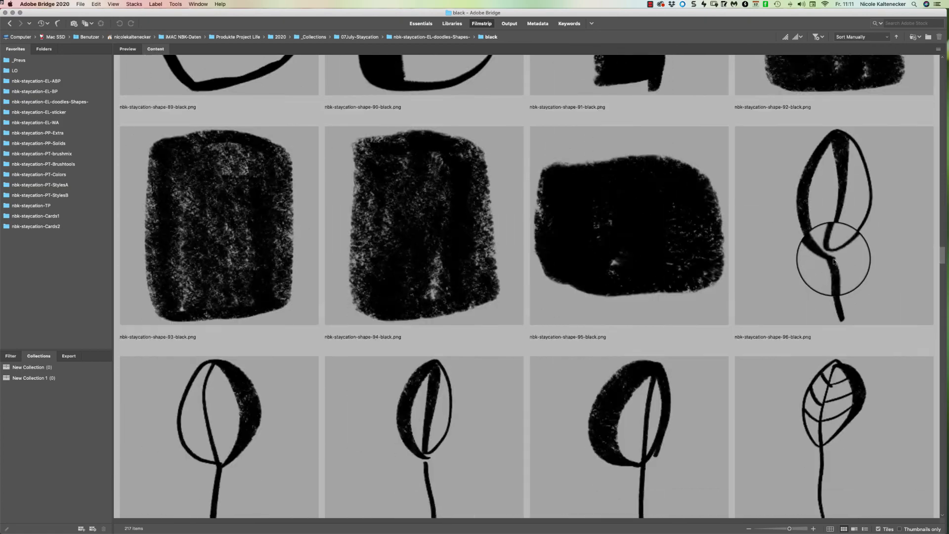
scroll(809, 290, "down", 2)
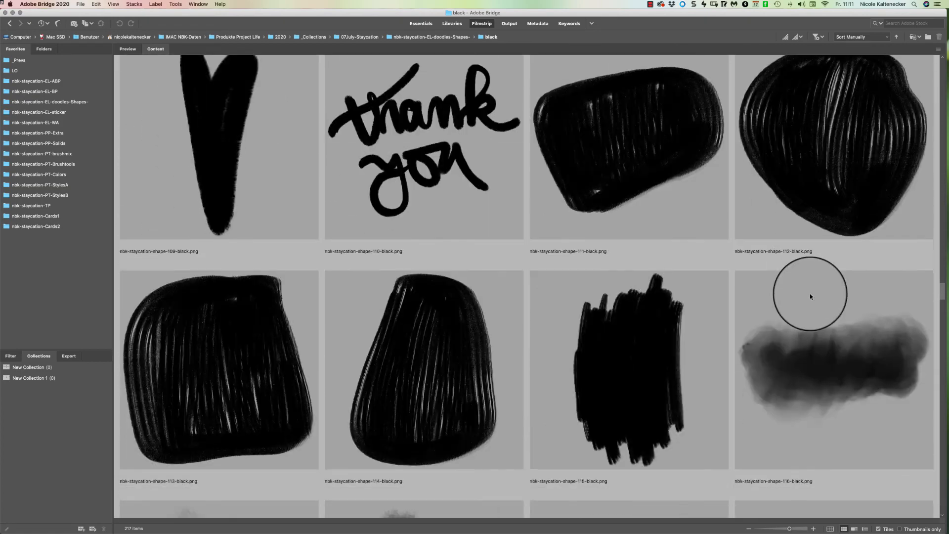
scroll(811, 296, "down", 1)
scroll(810, 299, "down", 3)
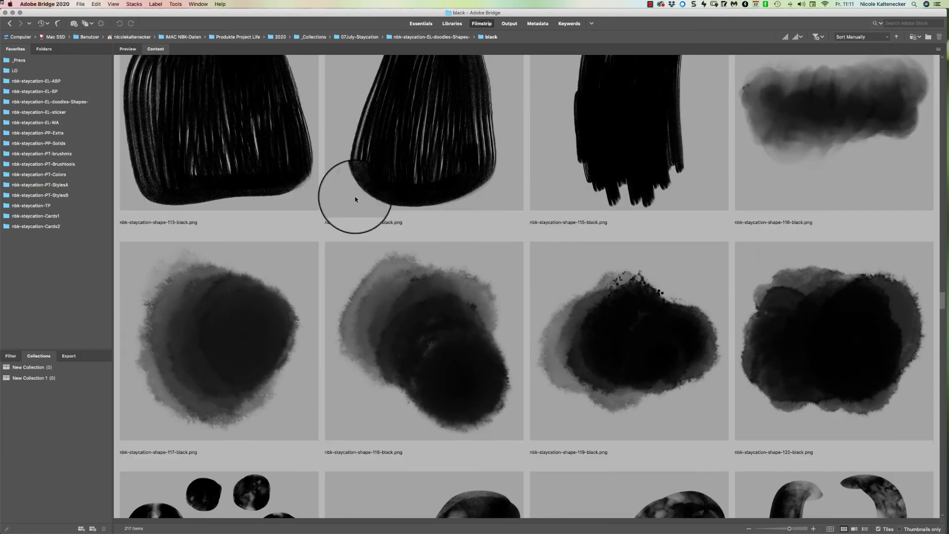
left_click(233, 163)
double_click(246, 175)
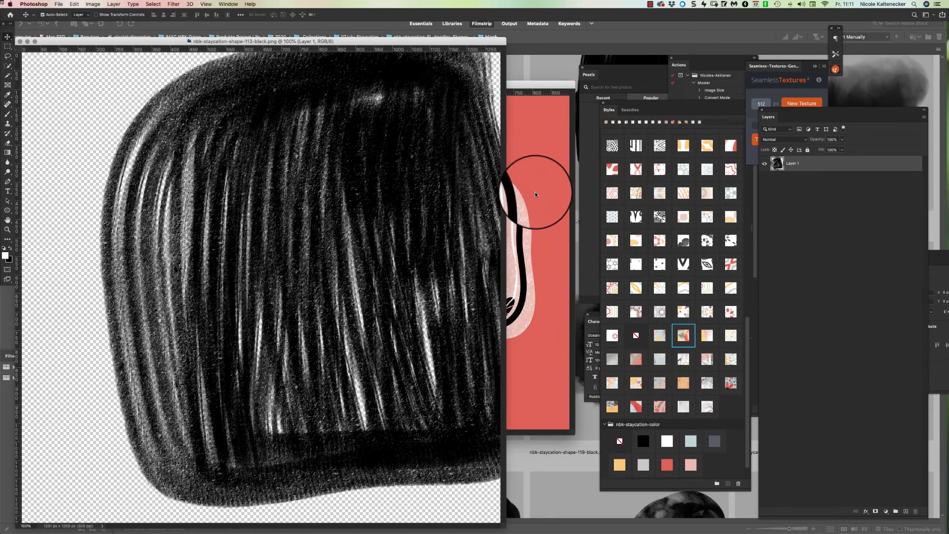
Copy the black shape onto the January card, scaled to about 300 px wide over the bubble's lower left, and close the shape file.
left_click_drag(536, 194, 527, 195)
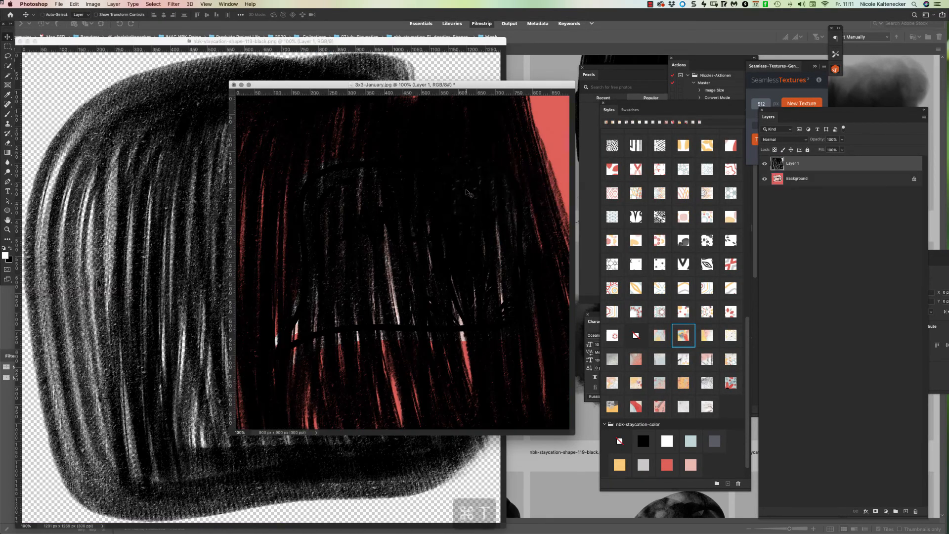
left_click(138, 15)
key("super+a")
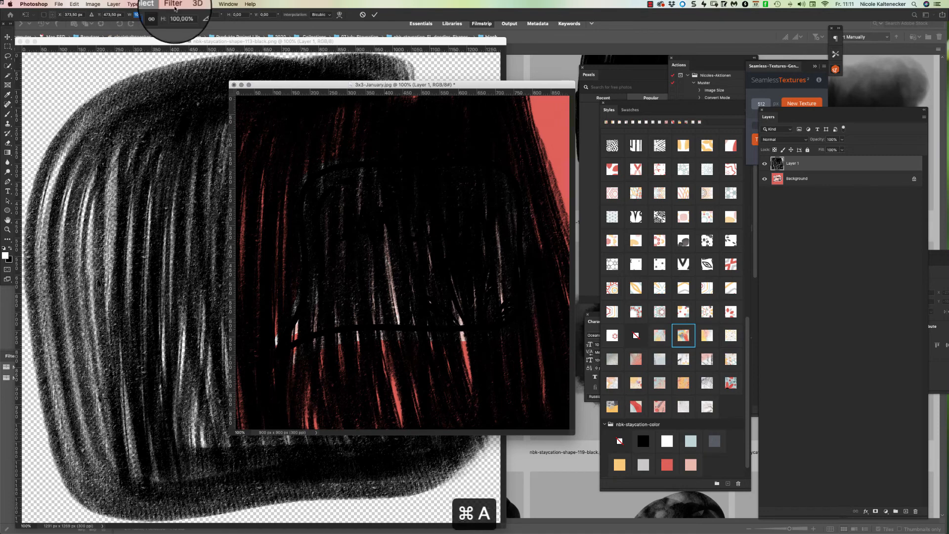
type("3")
key("Tab")
type("3")
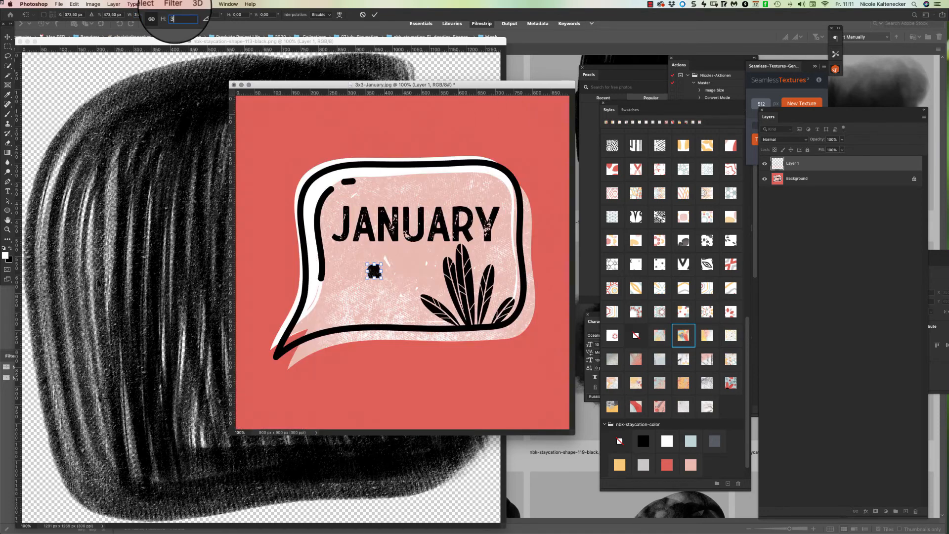
left_click_drag(382, 263, 483, 163)
left_click_drag(448, 207, 387, 300)
key("Return")
key("ctrl+Tab")
key("super+w")
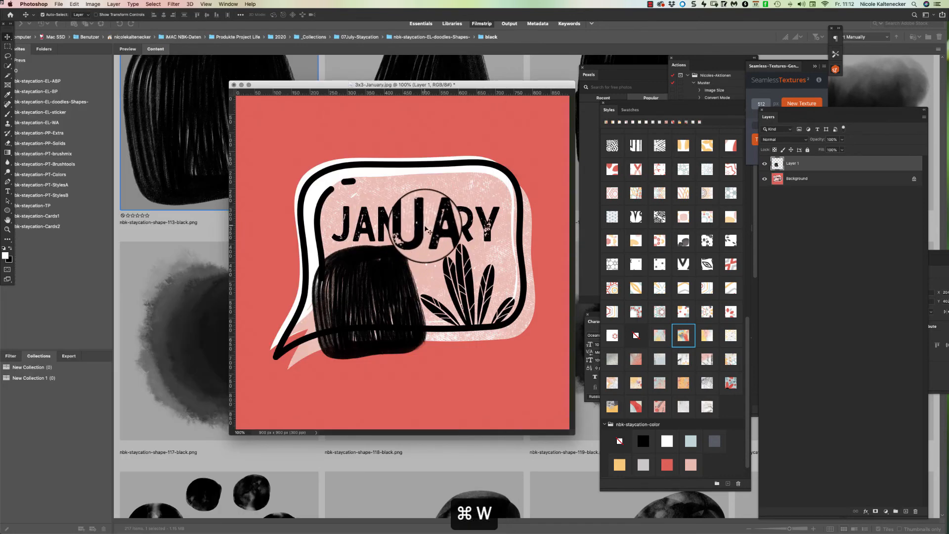
Try the white, light blue and dark grey colour styles on the shape layer.
left_click(666, 440)
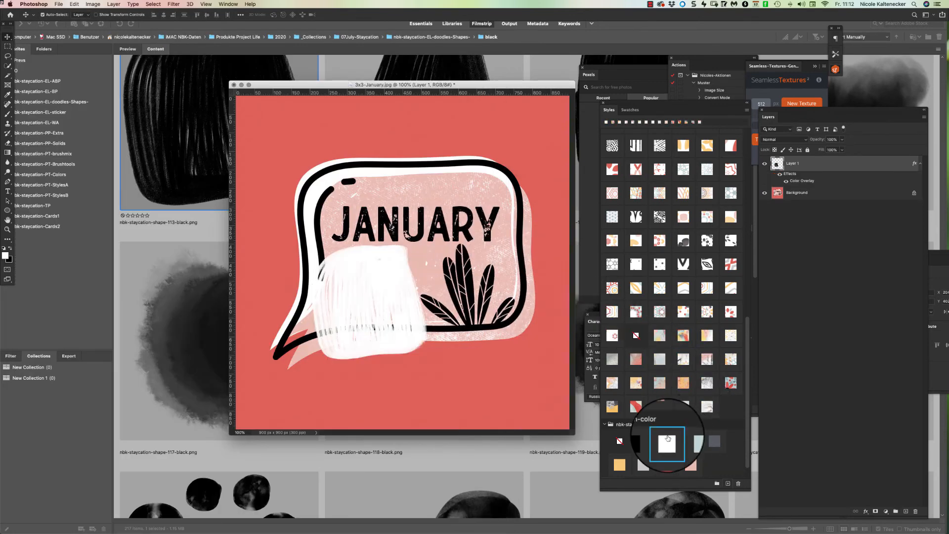
left_click(691, 440)
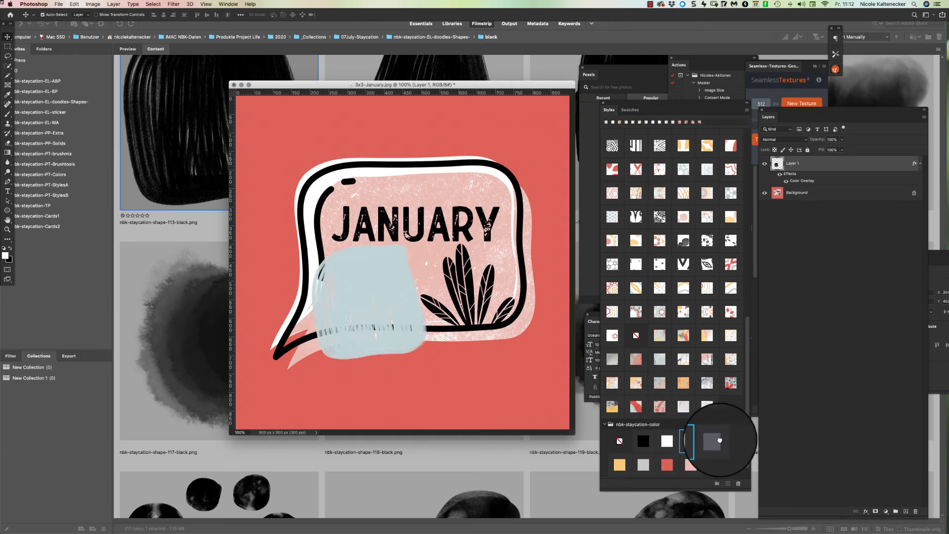
left_click(715, 444)
Add the text "27" in Oceanside Typewriter at 60 pt and position it over the shape.
left_click(7, 192)
left_click(339, 299)
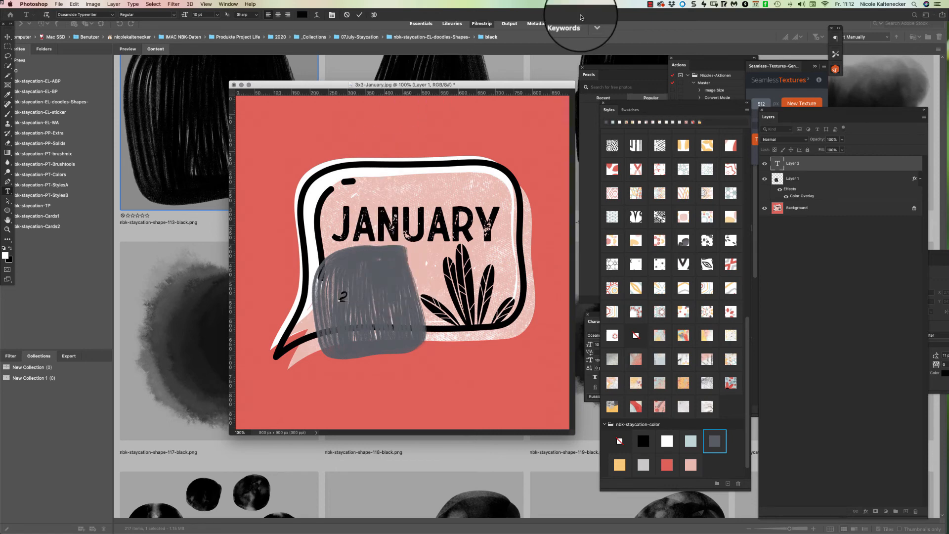
key("super+a")
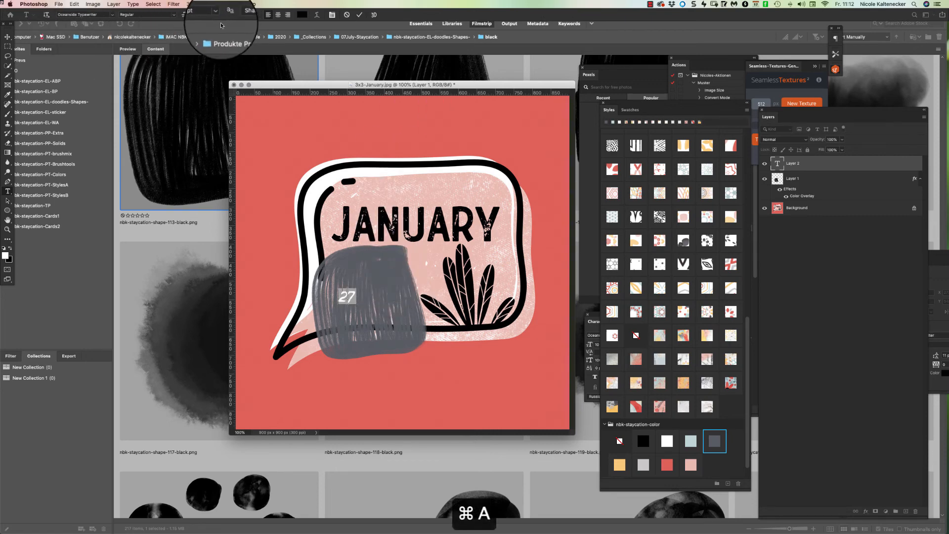
left_click(218, 14)
left_click(200, 108)
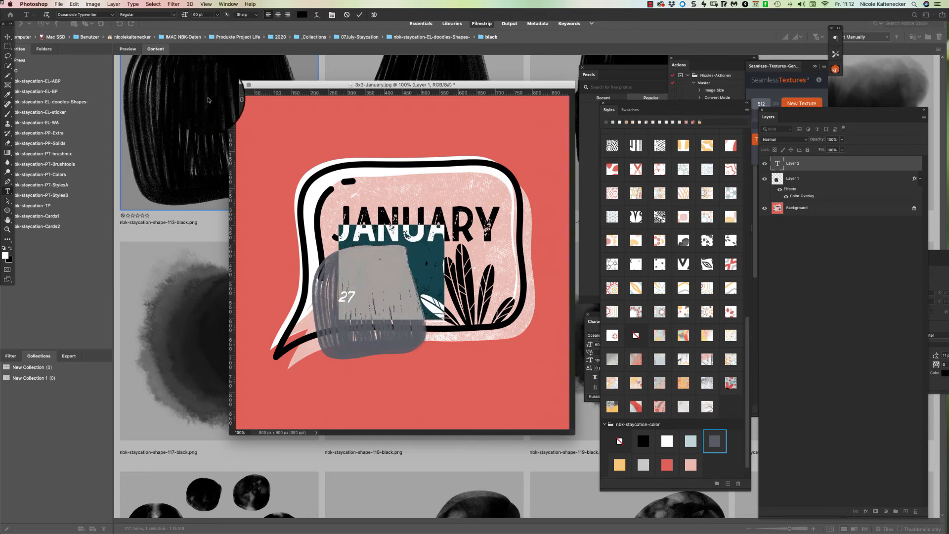
key("super+h")
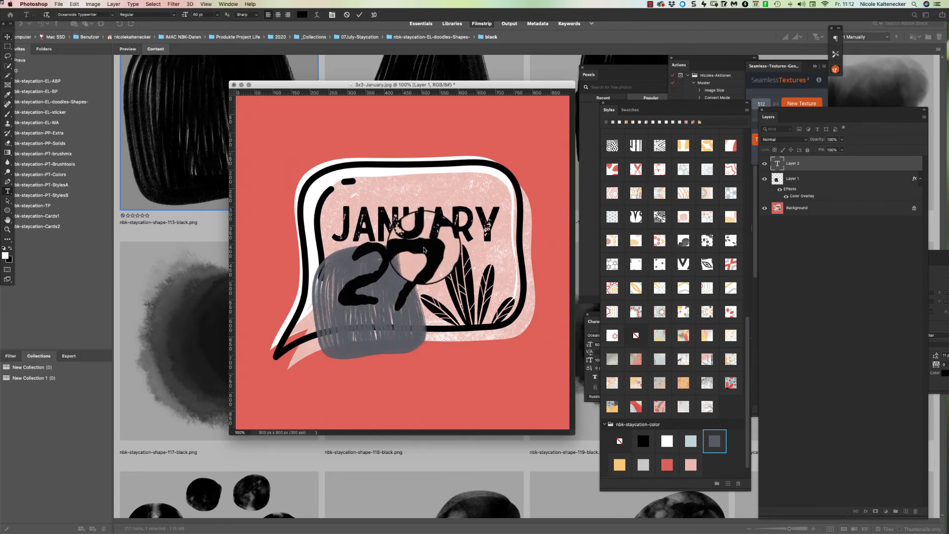
left_click_drag(390, 285, 367, 299)
key("super+z")
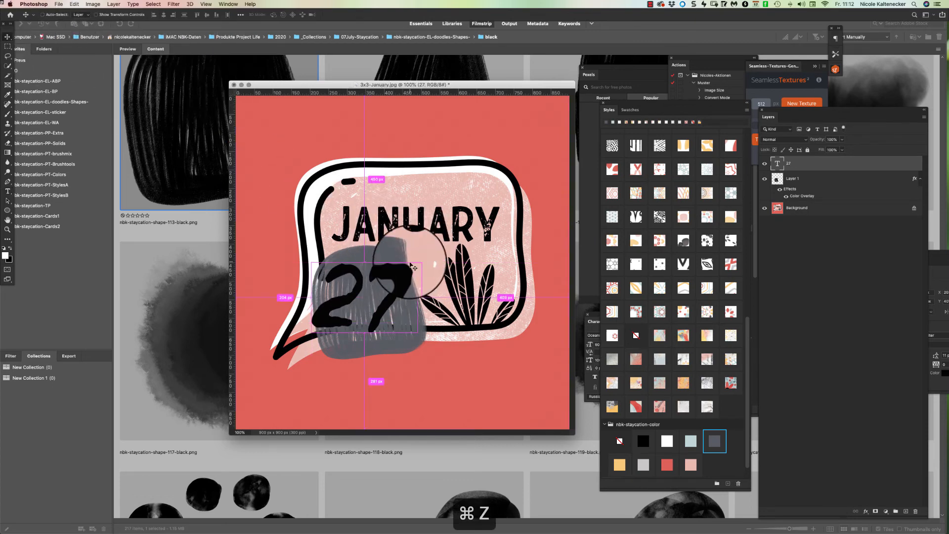
left_click_drag(426, 264, 406, 302)
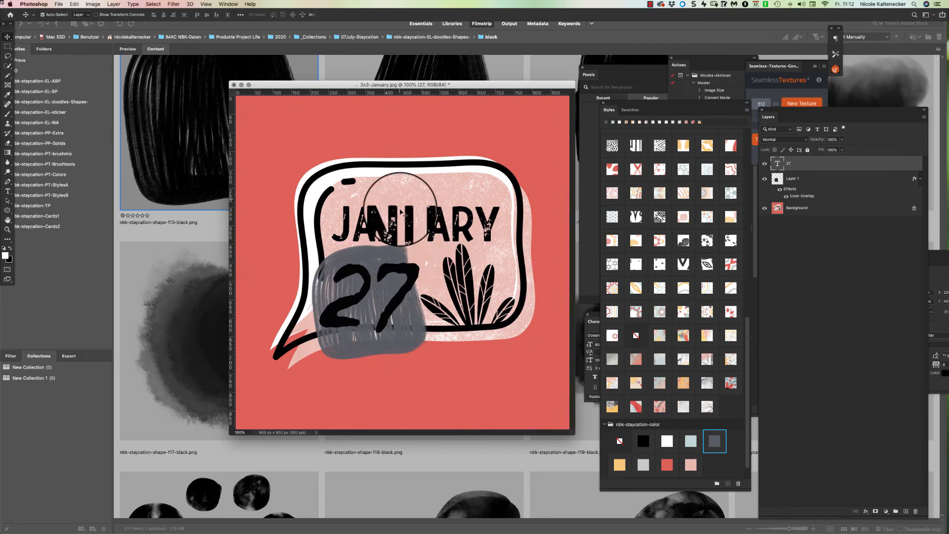
Fill the 27 with white and tilt it slightly counterclockwise within the shape.
key("alt+BackSpace")
key("super+t")
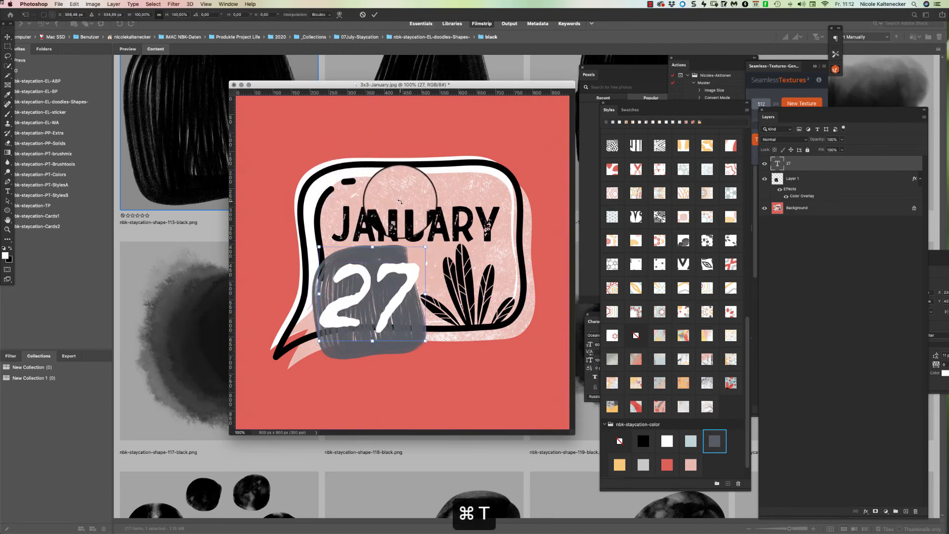
left_click_drag(434, 241, 398, 283)
key("Return")
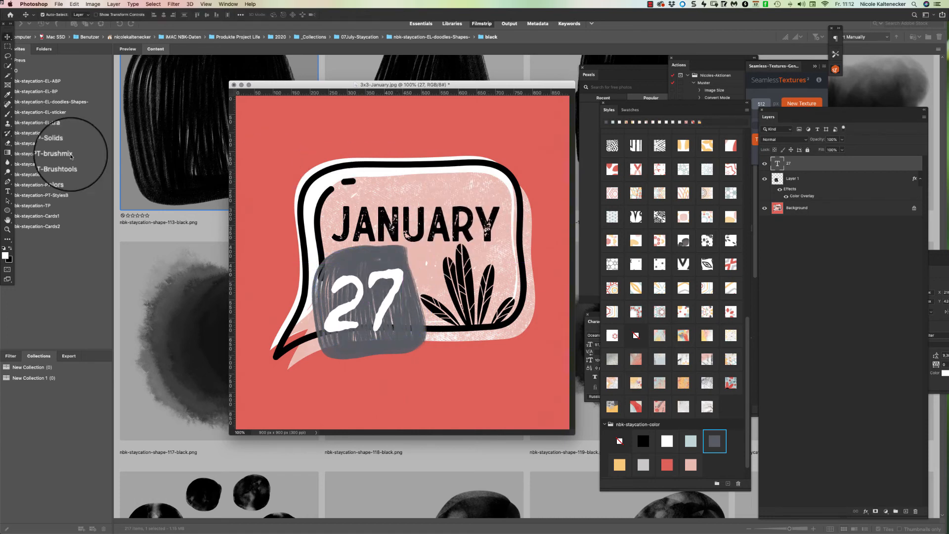
Change the font of the 27 to Palm Beach Sans Rough.
double_click(777, 164)
left_click(84, 14)
key("super+a")
type("Palm")
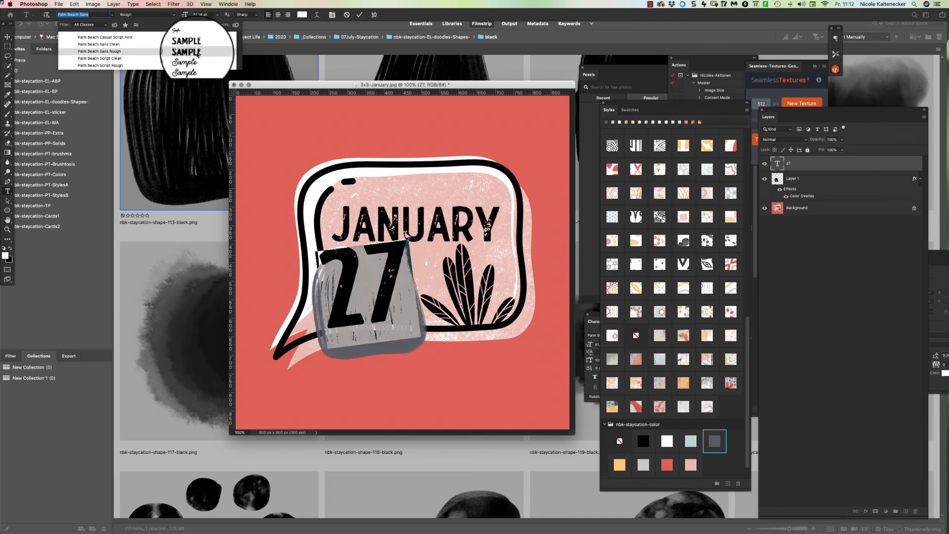
left_click(198, 52)
left_click(7, 40)
key("super+z")
key("super+z")
key("super+z")
key("super+z")
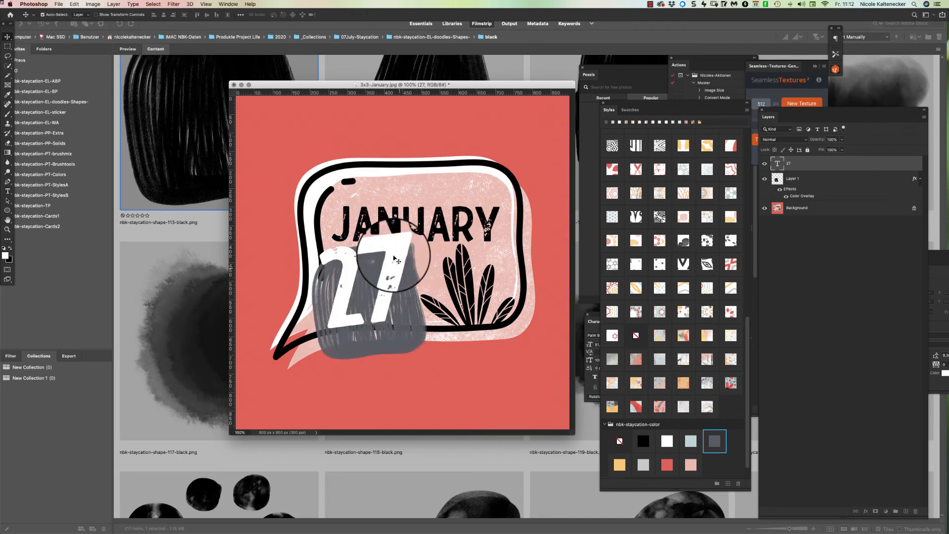
key("super+z")
Scale the 27 down and place it so it fits inside the shape.
key("super+t")
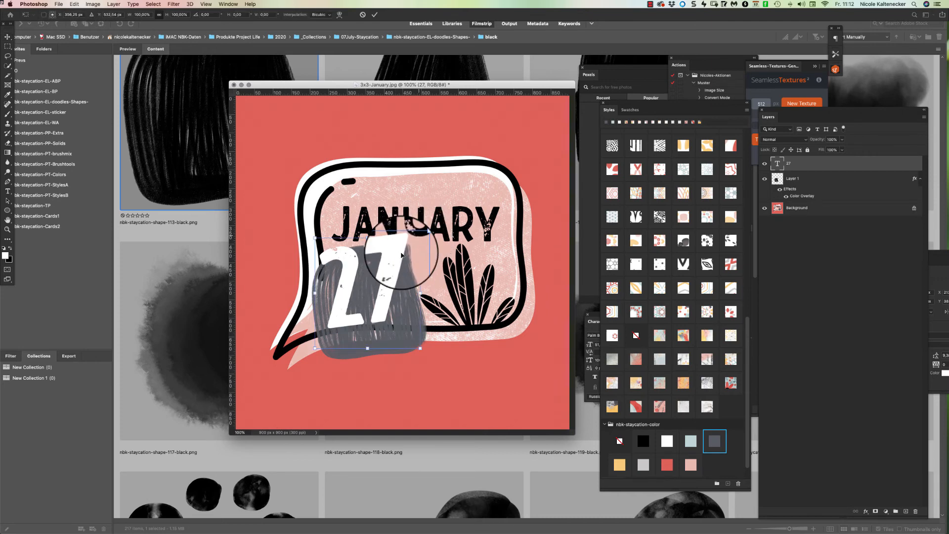
left_click_drag(420, 238, 388, 287)
key("Return")
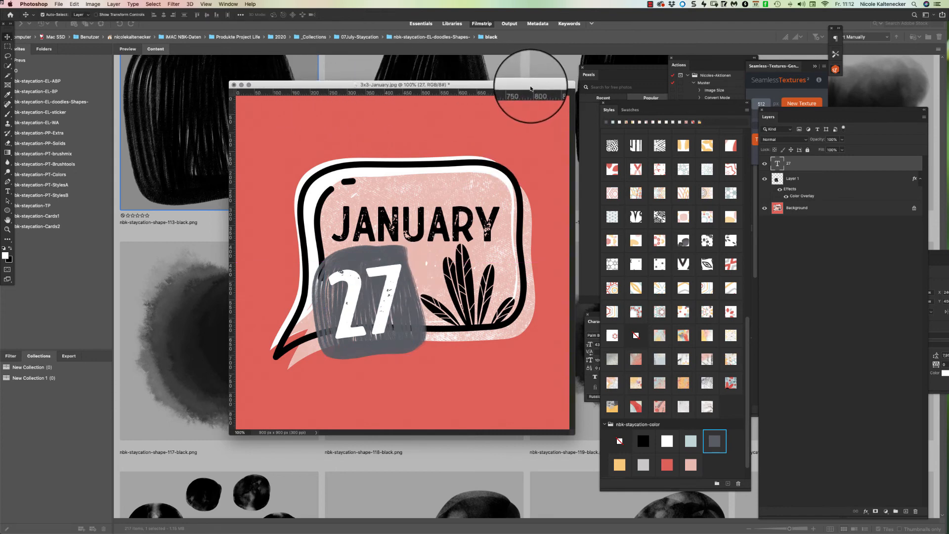
Apply the black colour style to the shape layer behind the 27.
left_click(390, 257)
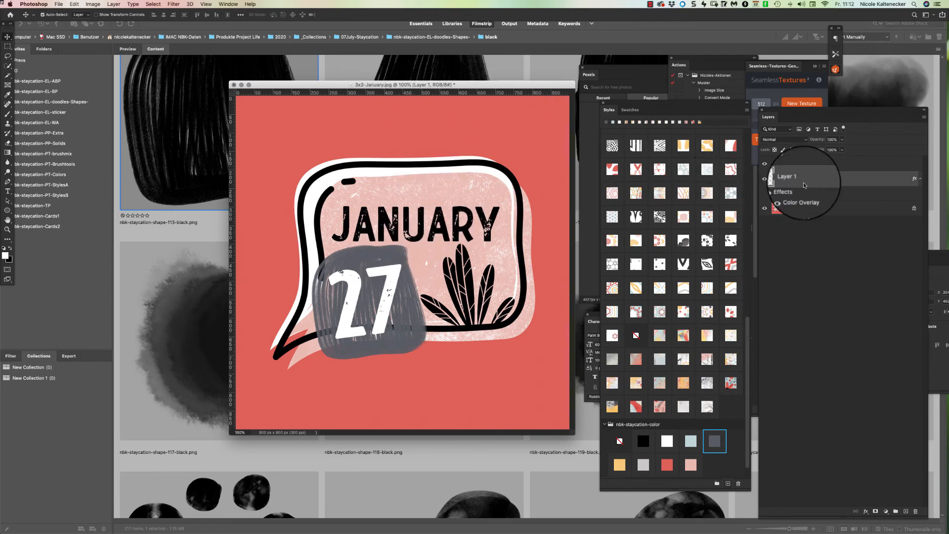
left_click(643, 441)
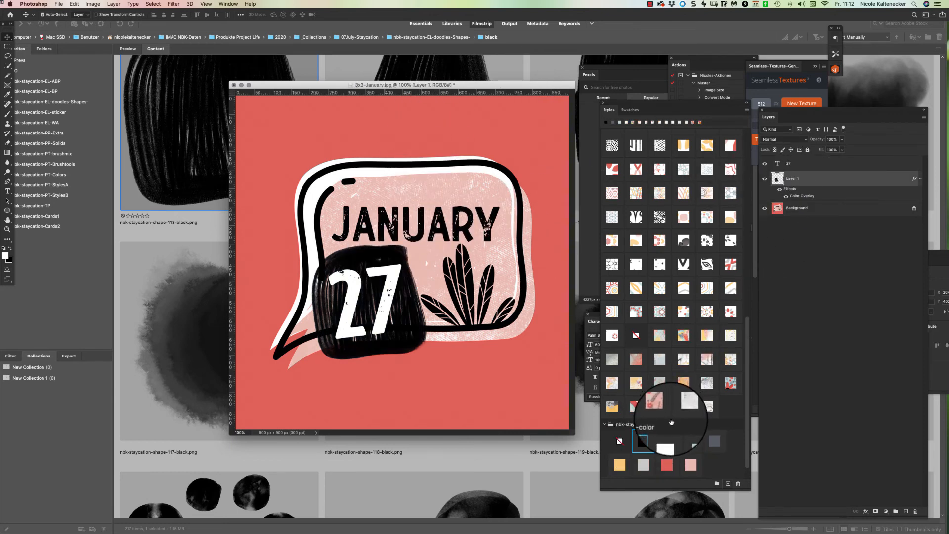
left_click_drag(376, 297, 371, 294)
Switch to Bridge, open the 3x3-neutral folder inside nbk-staycation-Cards1/3x3 and look through the blank speech-bubble cards.
left_click(212, 262)
left_click(59, 215)
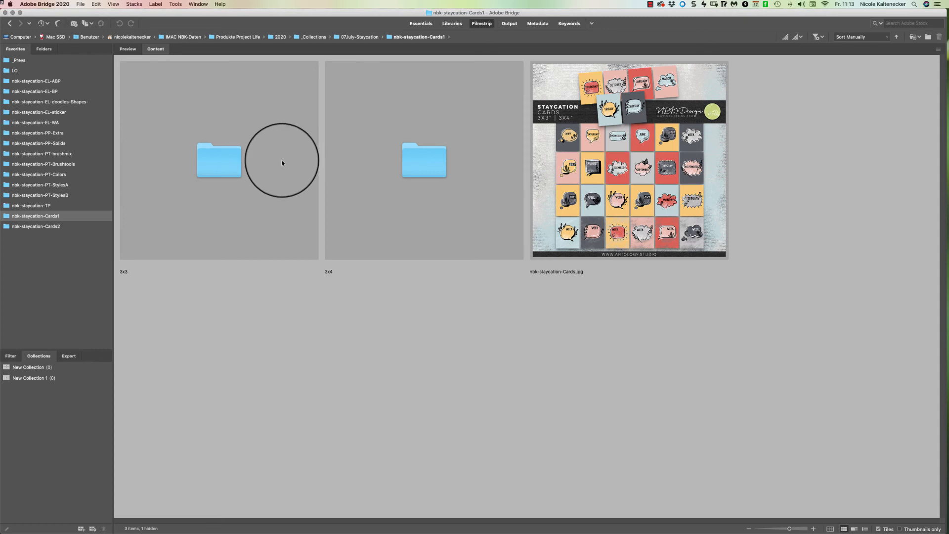
double_click(238, 158)
double_click(435, 163)
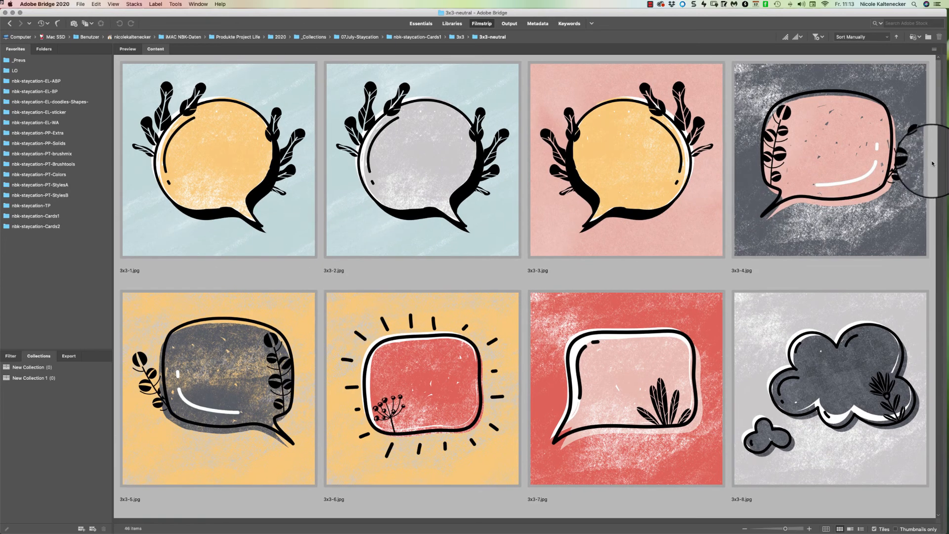
scroll(942, 130, "down", 2)
scroll(942, 129, "down", 15)
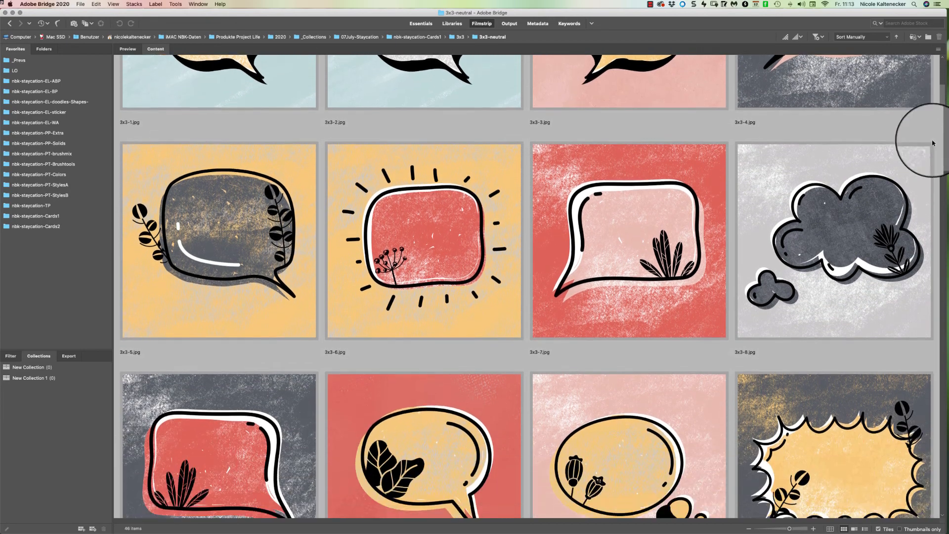
scroll(771, 299, "down", 18)
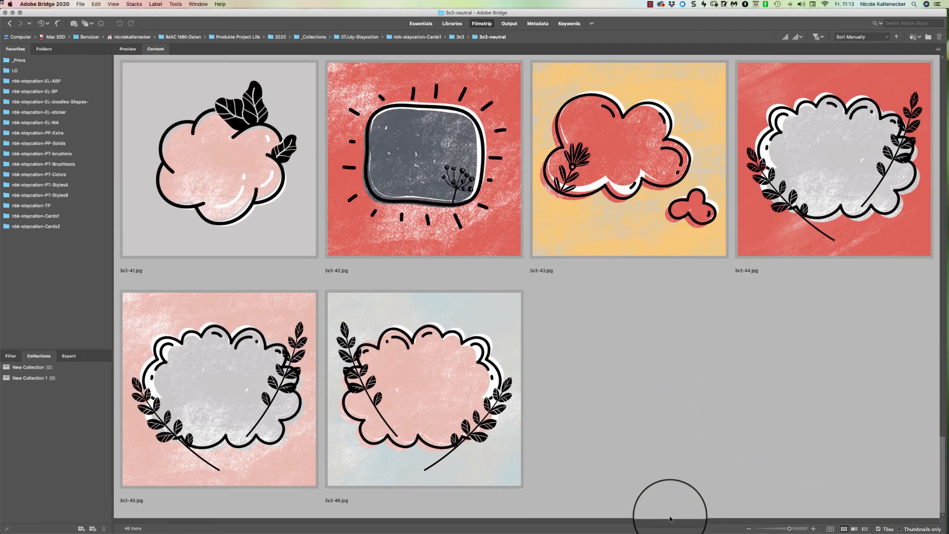
scroll(674, 360, "up", 20)
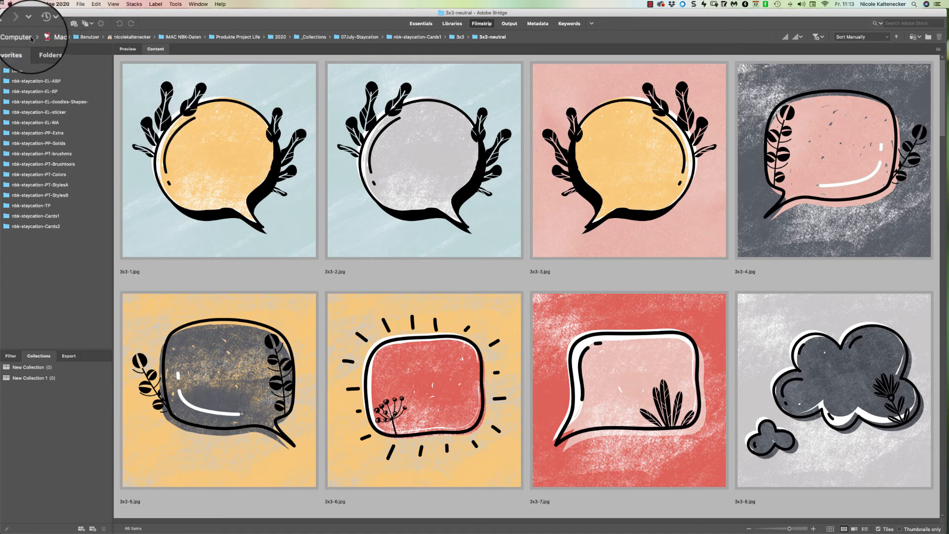
View the weekday cards in the 3x3-weekdays folder and return to the 3x3 folder.
left_click(9, 23)
double_click(635, 182)
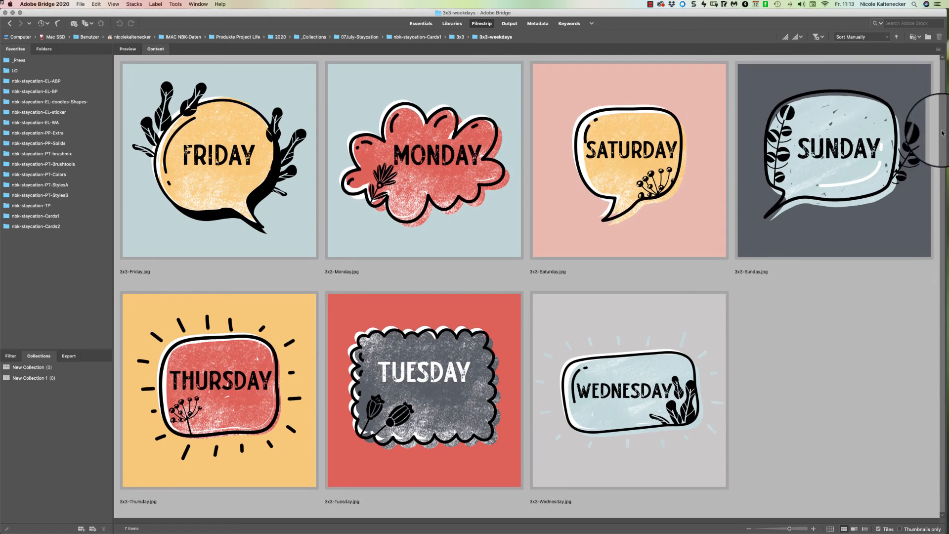
left_click(9, 24)
Open the 3x3-Weeks folder and look through the numbered week cards up to week 52.
left_click(837, 170)
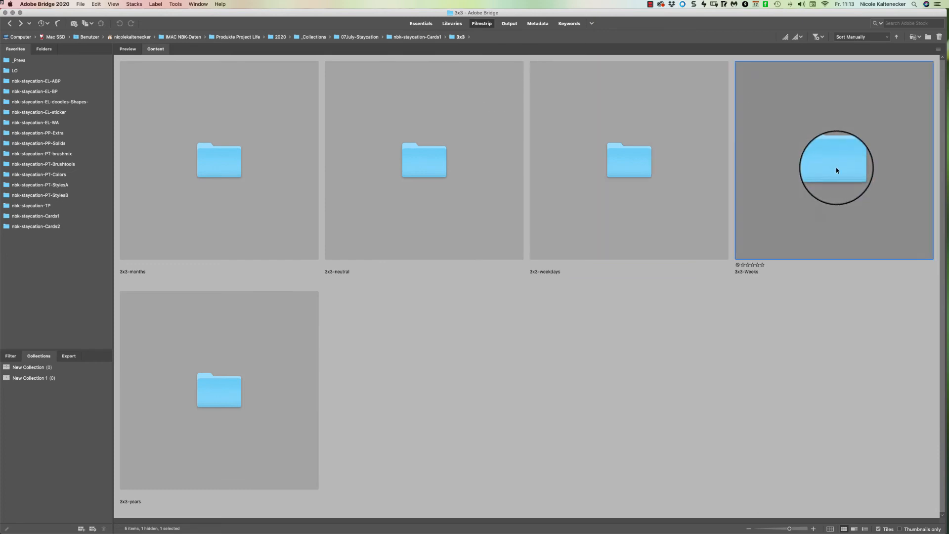
double_click(843, 169)
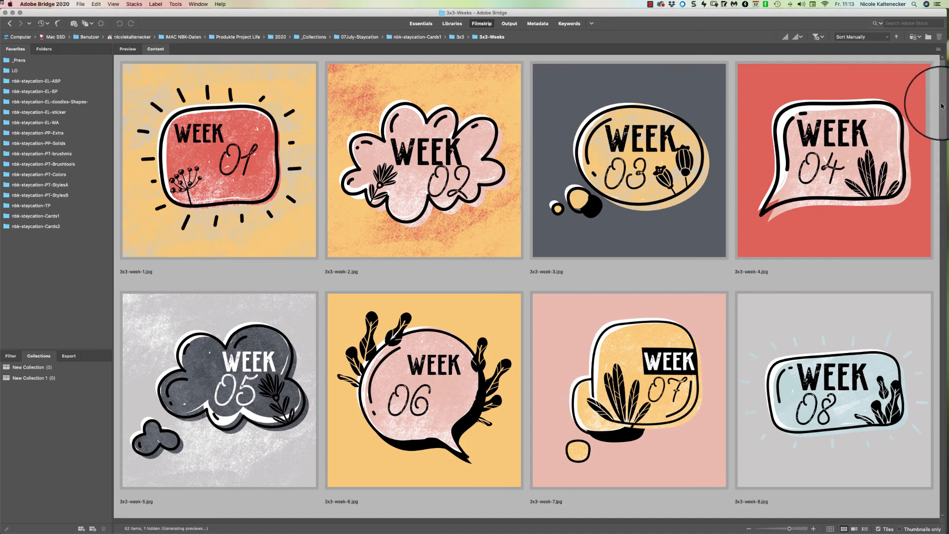
scroll(941, 106, "down", 10)
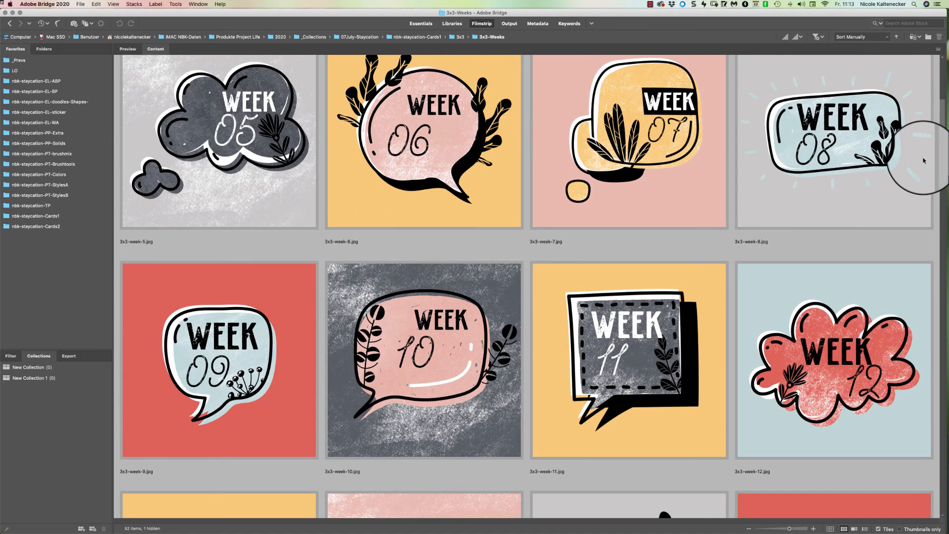
scroll(913, 178, "down", 1)
scroll(900, 198, "down", 5)
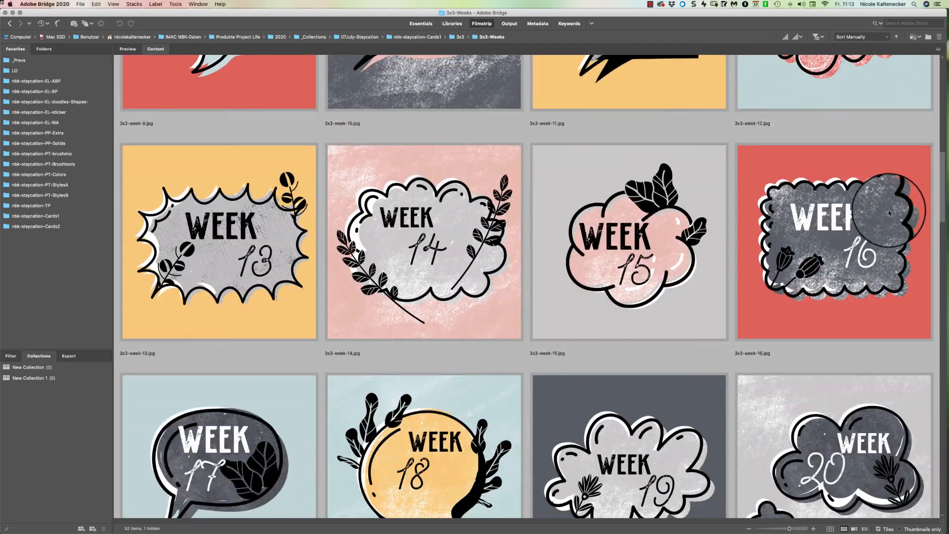
scroll(888, 211, "down", 15)
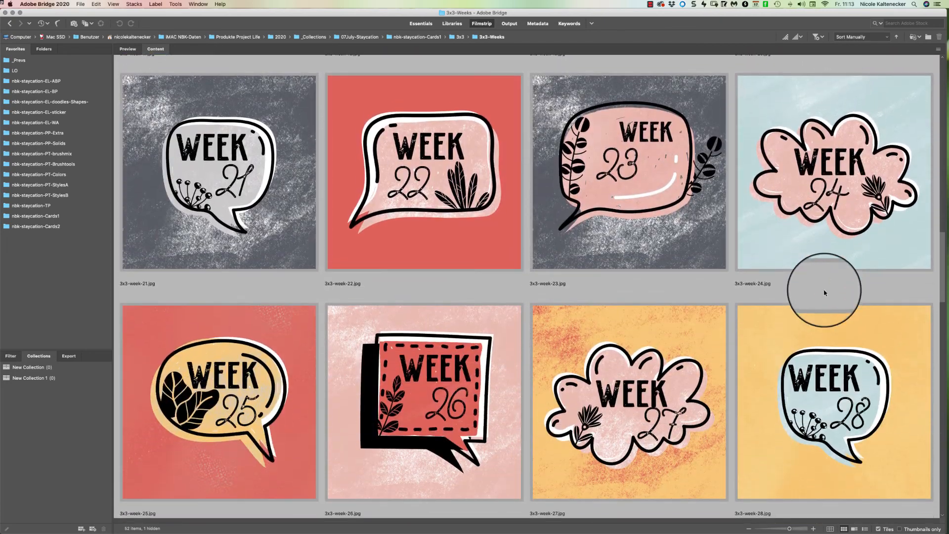
scroll(801, 321, "down", 20)
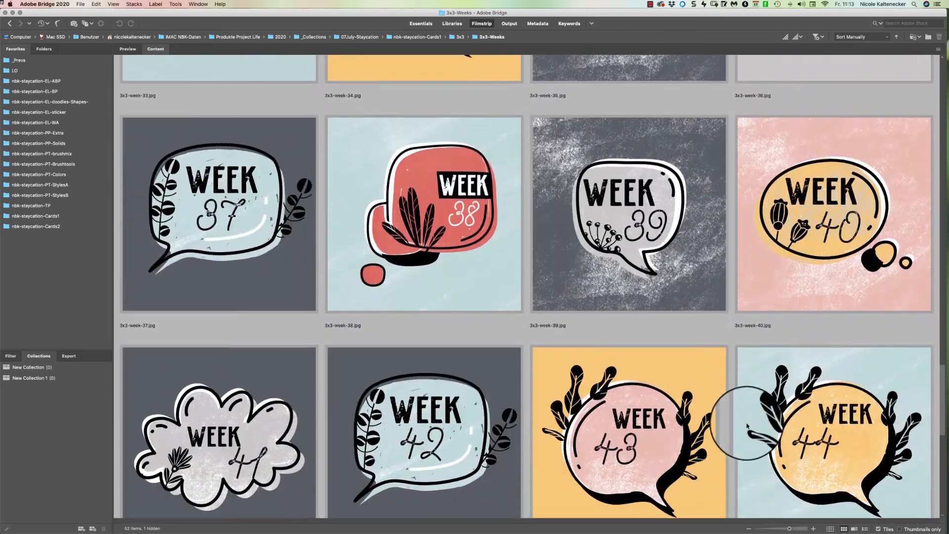
scroll(738, 446, "down", 9)
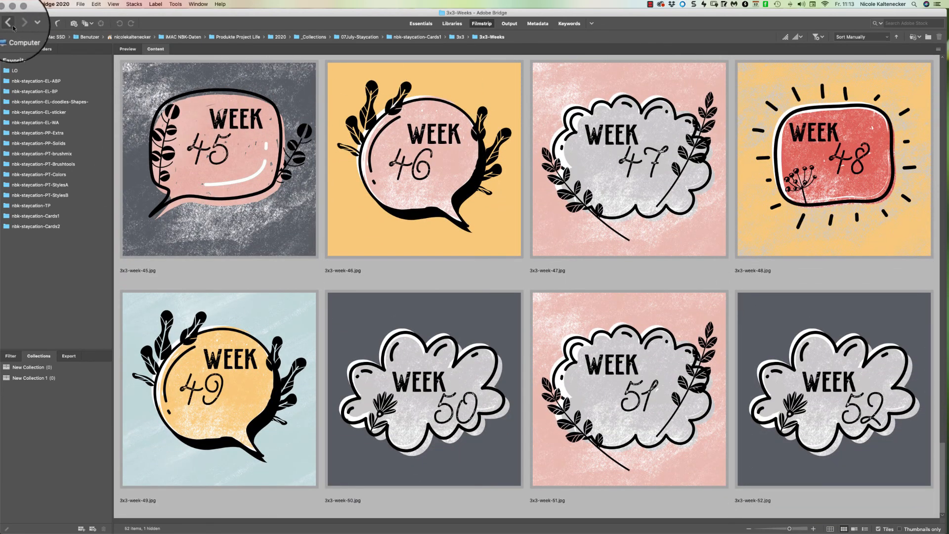
View the year cards in the 3x3-years folder and return to the 3x3 folder.
key("super+Up")
left_click(243, 393)
double_click(243, 393)
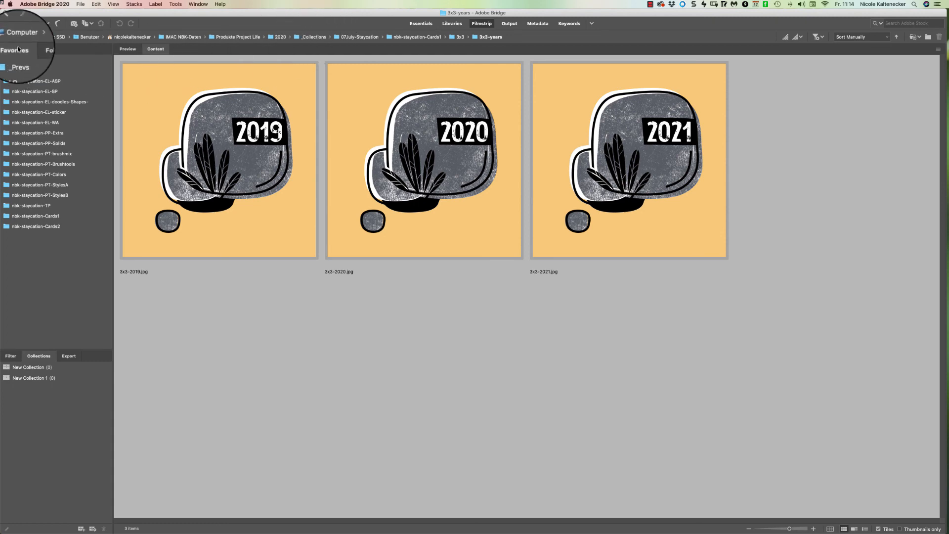
left_click(10, 23)
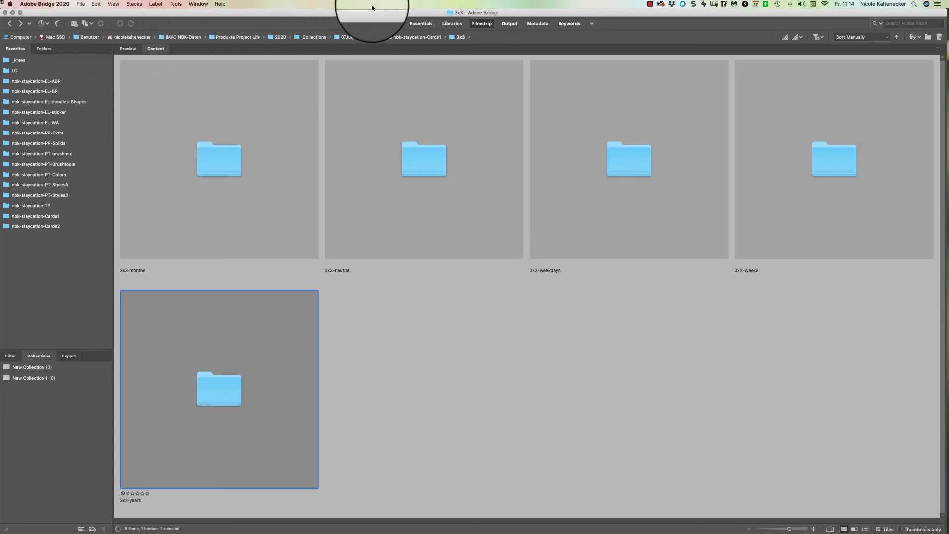
Reopen the 3x3-neutral folder and look through its blank cards again.
double_click(440, 180)
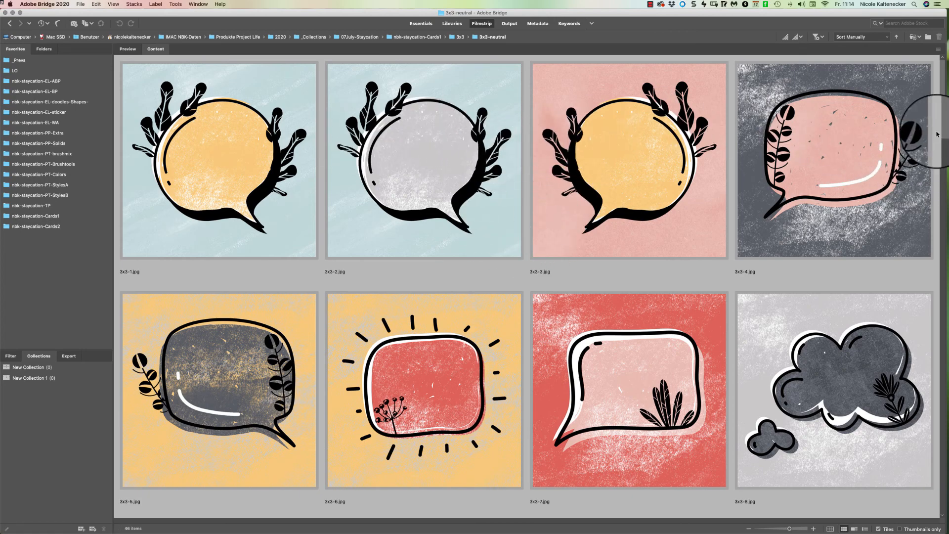
left_click_drag(943, 117, 942, 120)
scroll(873, 201, "down", 15)
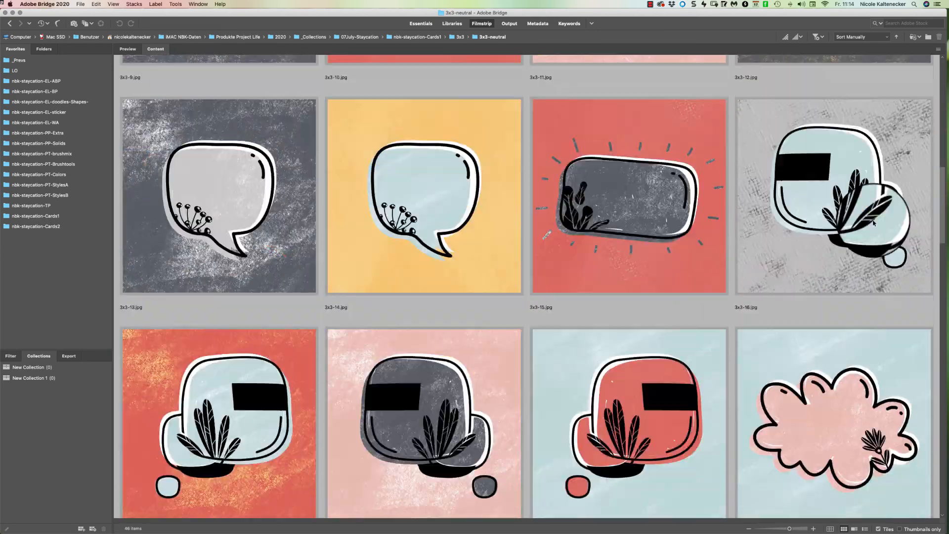
scroll(797, 313, "down", 10)
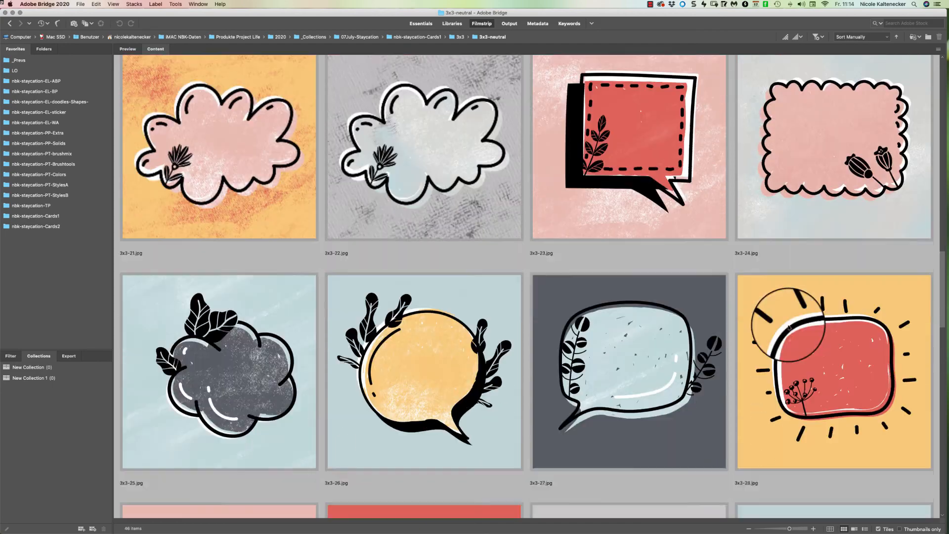
scroll(714, 451, "up", 20)
scroll(743, 226, "up", 5)
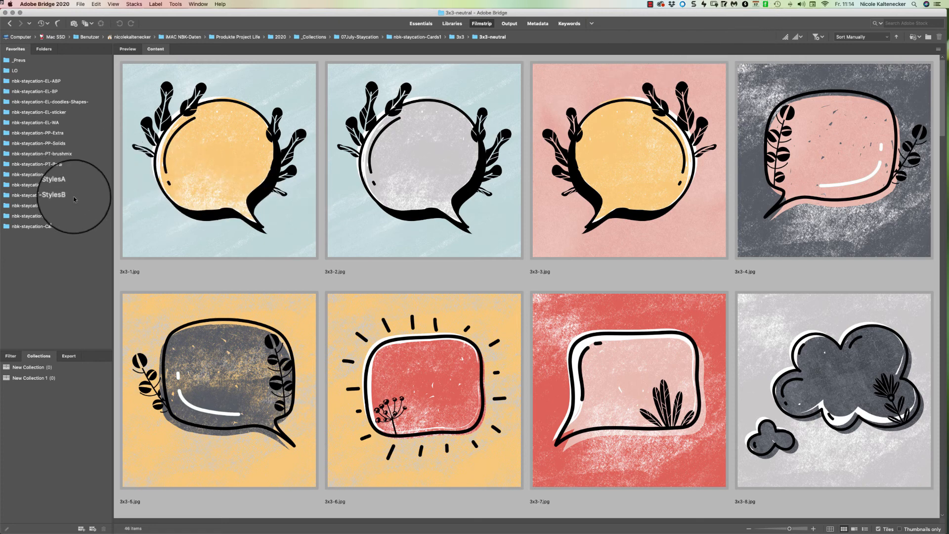
Open the nbk-staycation-Cards2 folder and view its overview image nbk-staycation-Cards2.jpg in Photoshop.
left_click(61, 230)
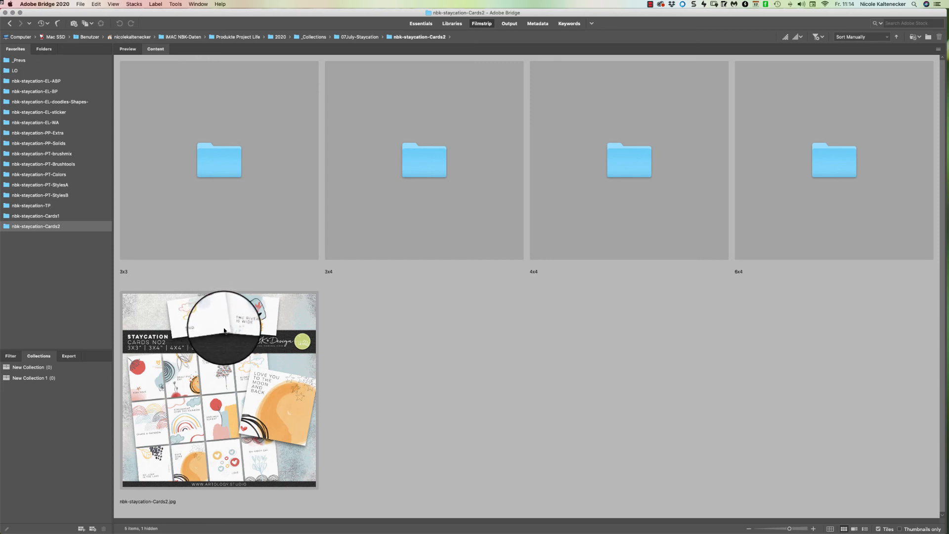
left_click(242, 344)
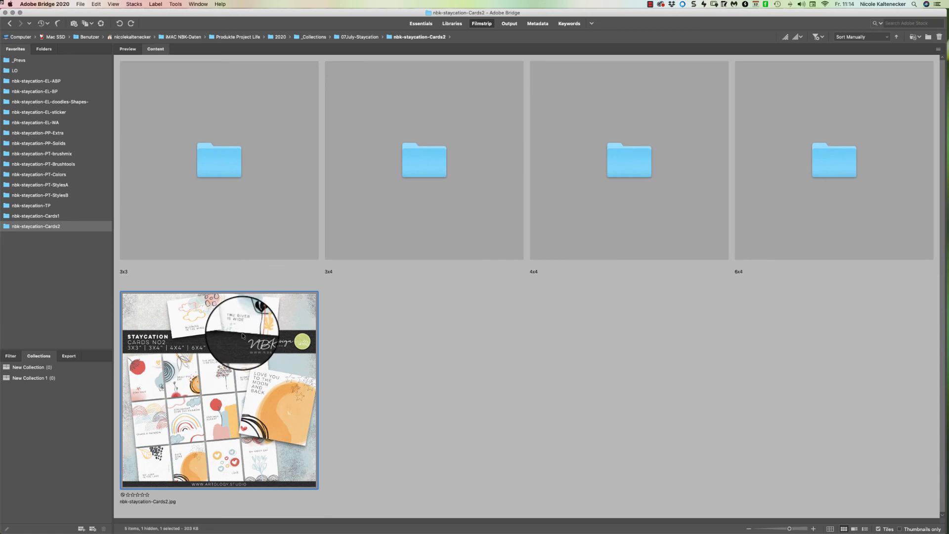
key("super+Tab")
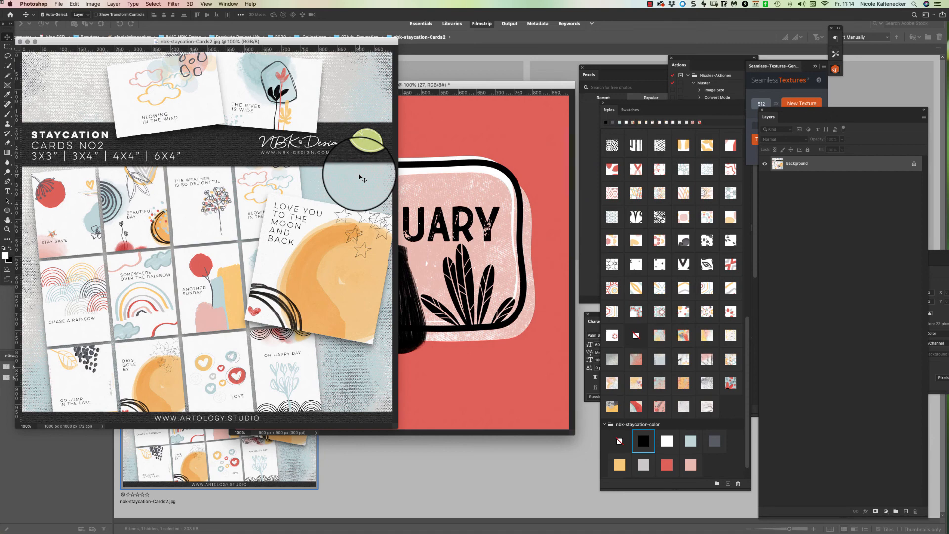
Close the Cards2 overview image, 3x3-January.jpg and nbk-staycation-BP-OOTB-1.psd in Photoshop.
key("super+w")
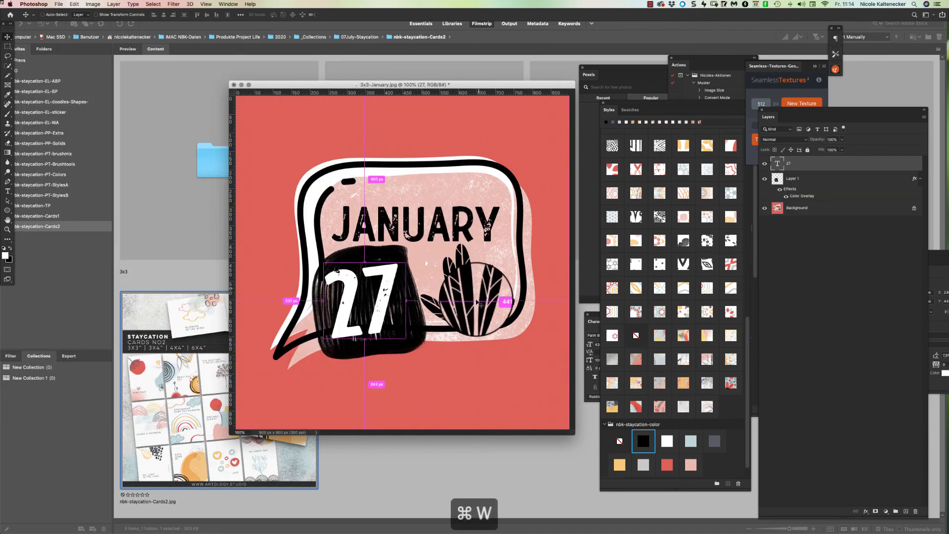
left_click(446, 173)
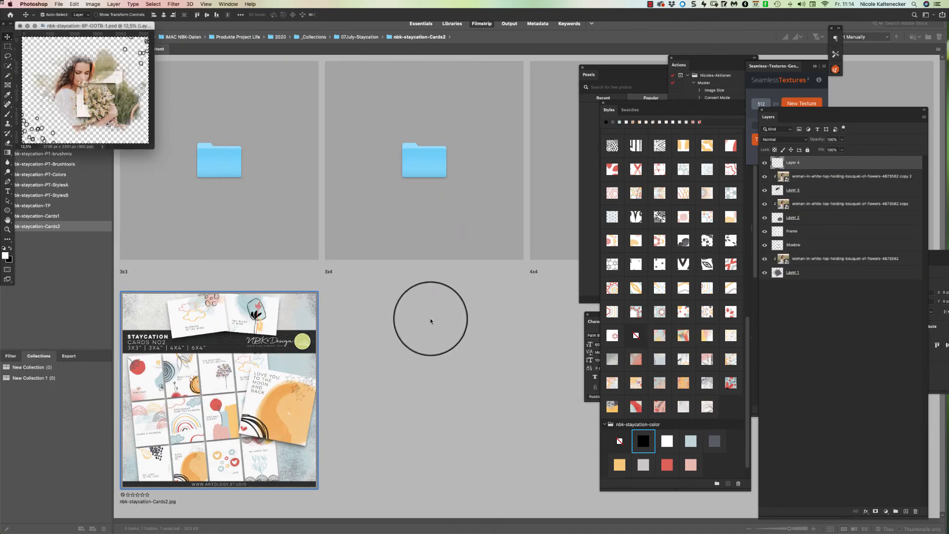
key("super+w")
left_click(446, 171)
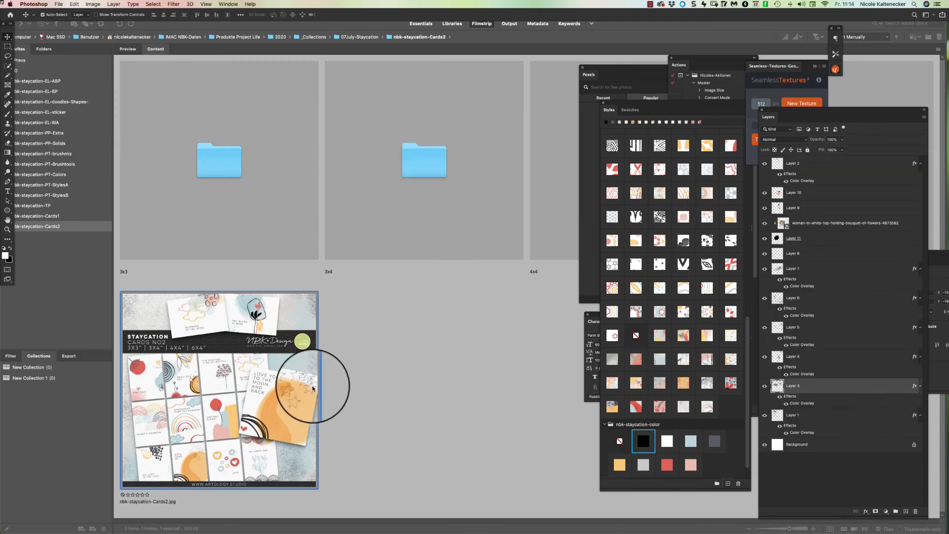
Switch back to Bridge and open the 3x4 folder inside nbk-staycation-Cards2.
left_click(367, 292)
left_click(236, 164)
double_click(432, 153)
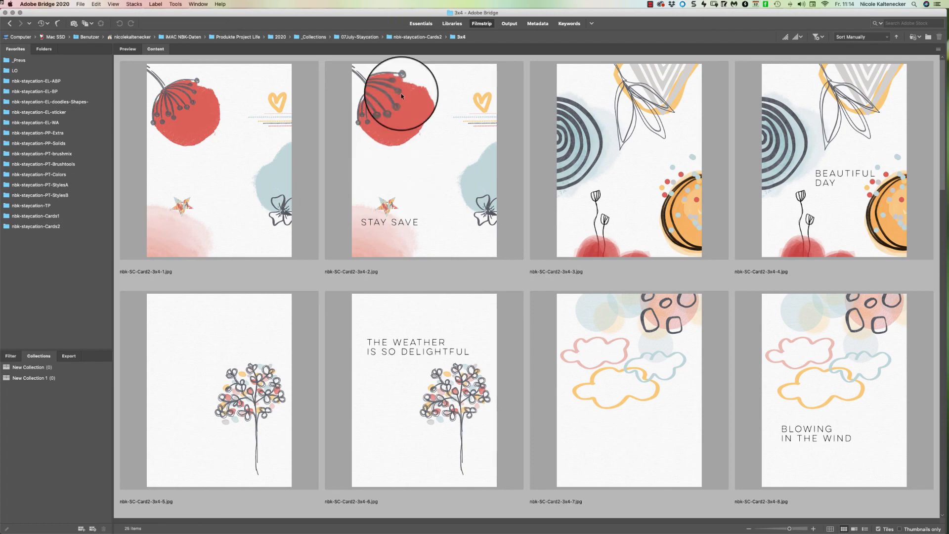
Page through the 3x4 cards in full-screen preview up to the "Days gone by" card, then return to the thumbnails.
left_click(456, 144)
key("space")
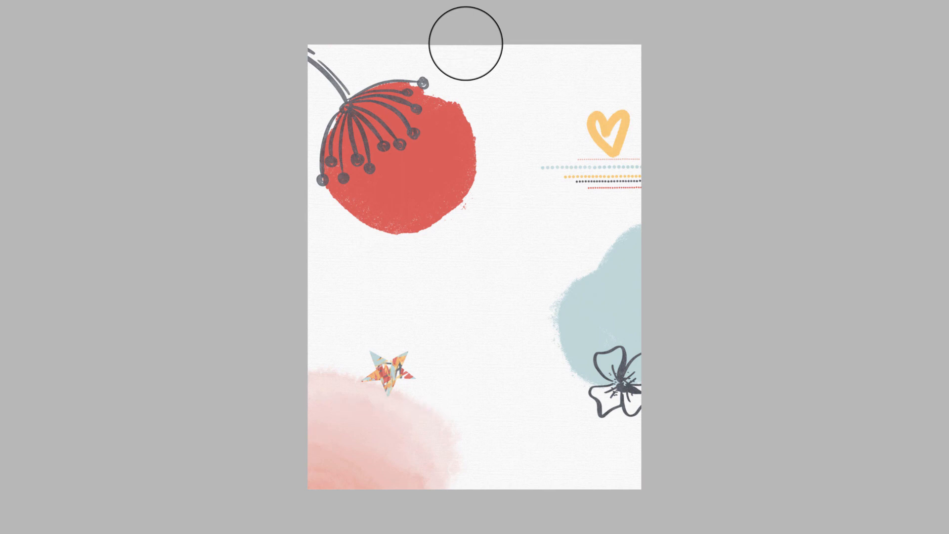
key("Right")
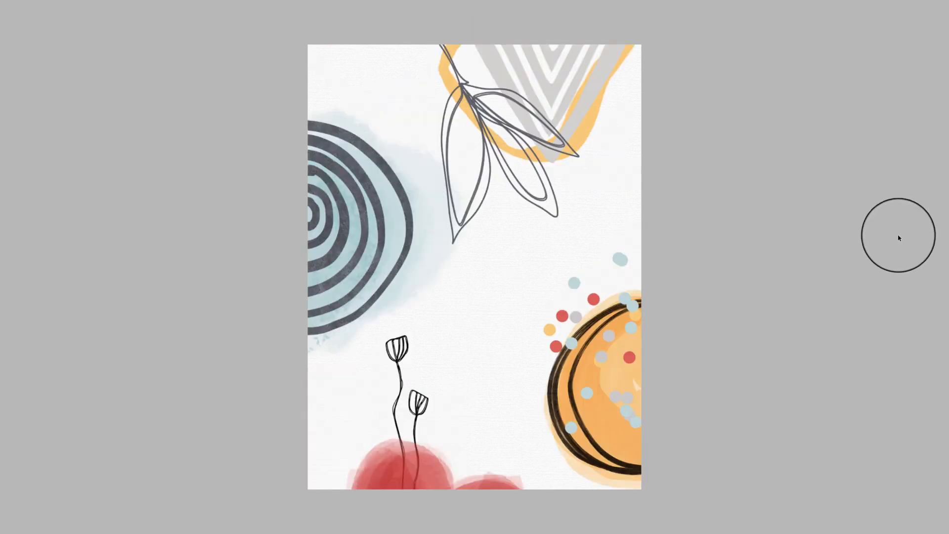
key("Right")
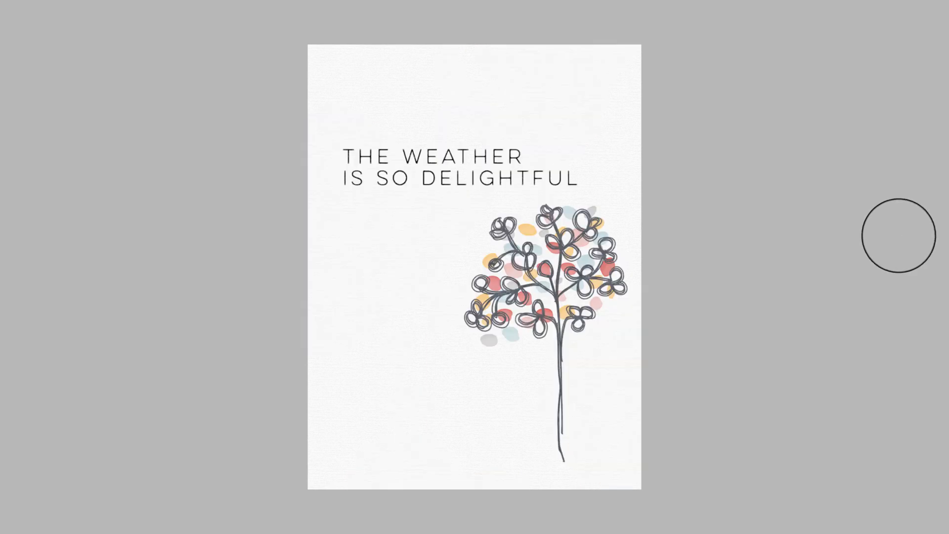
key("Right")
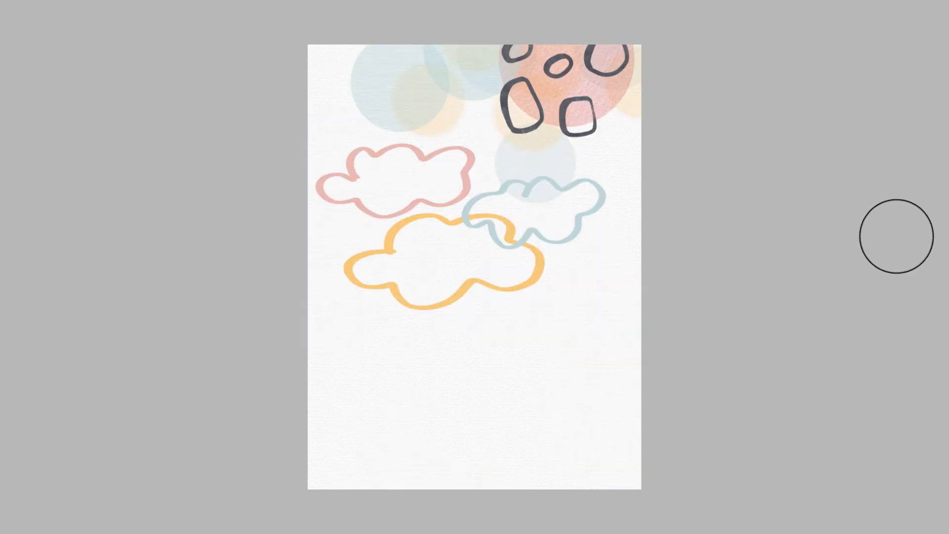
key("Right")
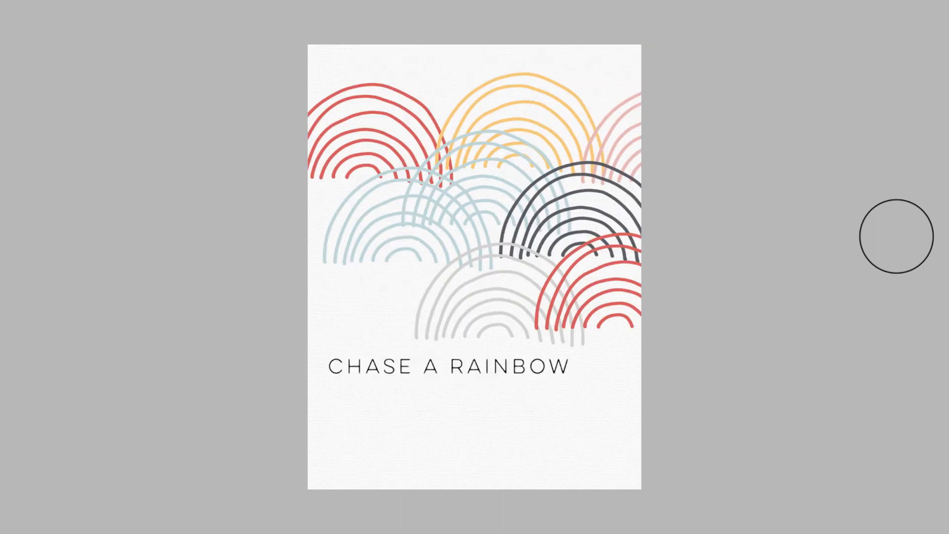
key("Right")
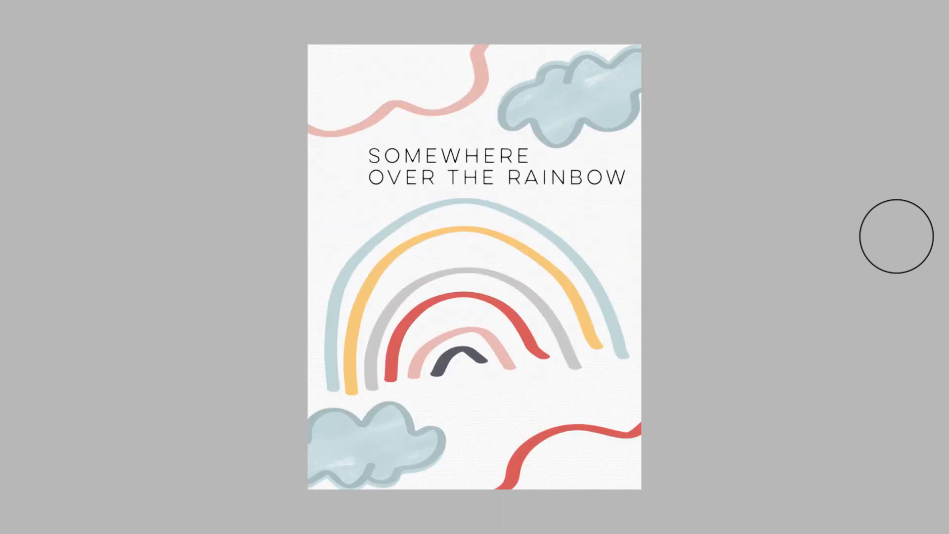
key("Right")
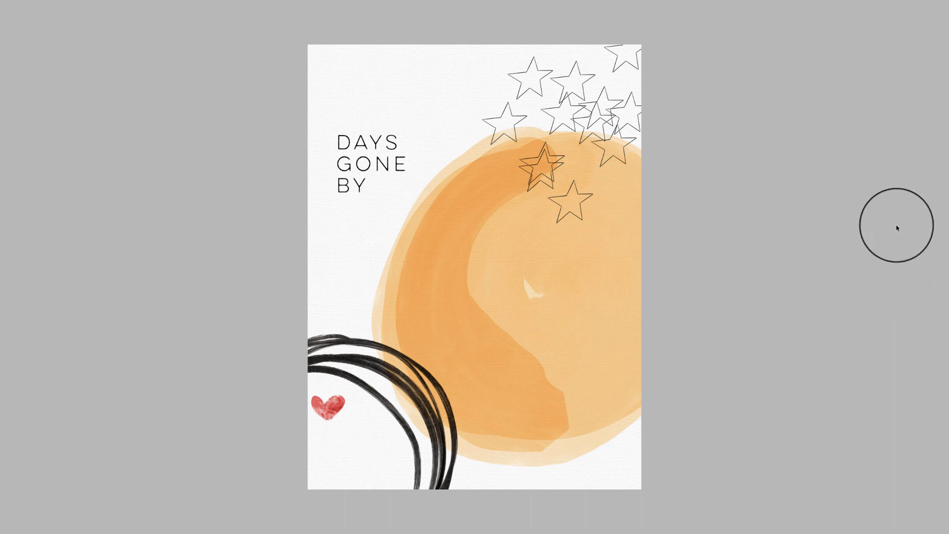
key("ctrl+Tab")
key("ctrl+Tab")
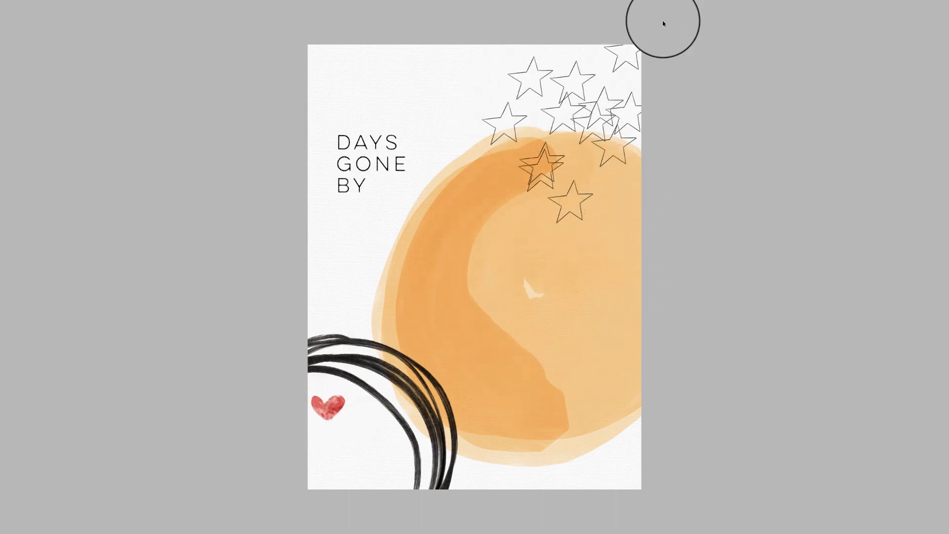
key("Right")
key("space")
Preview the "Love you to the moon and back" card full screen, then look over the last 3x4 card thumbnails.
left_click(285, 487)
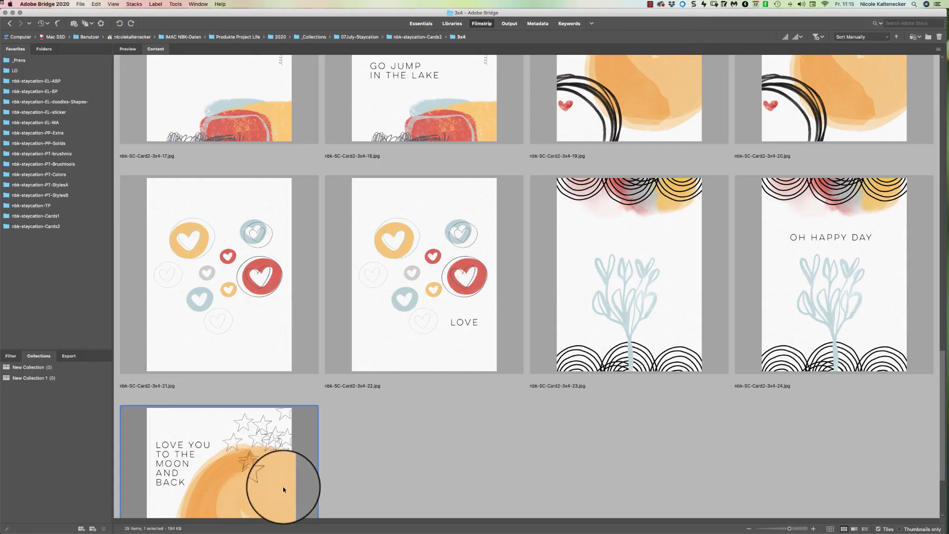
key("space")
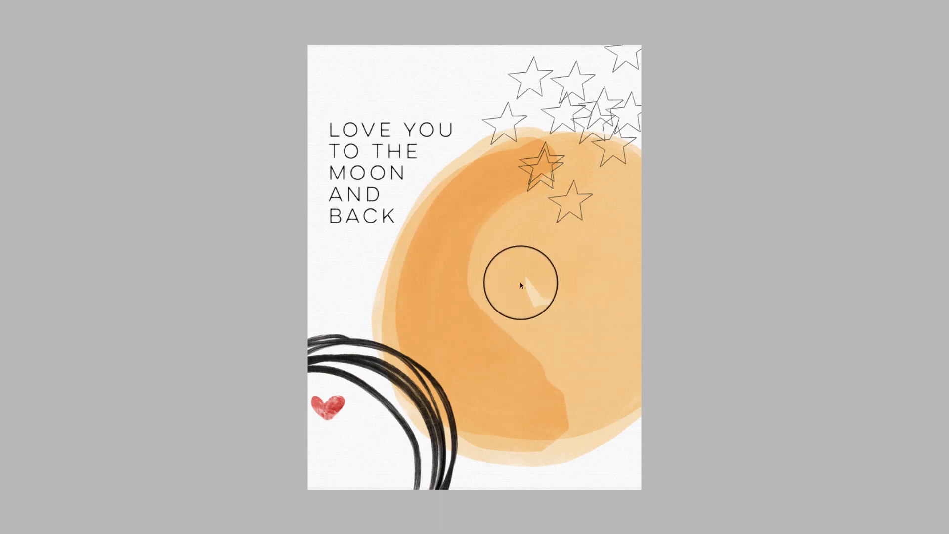
key("space")
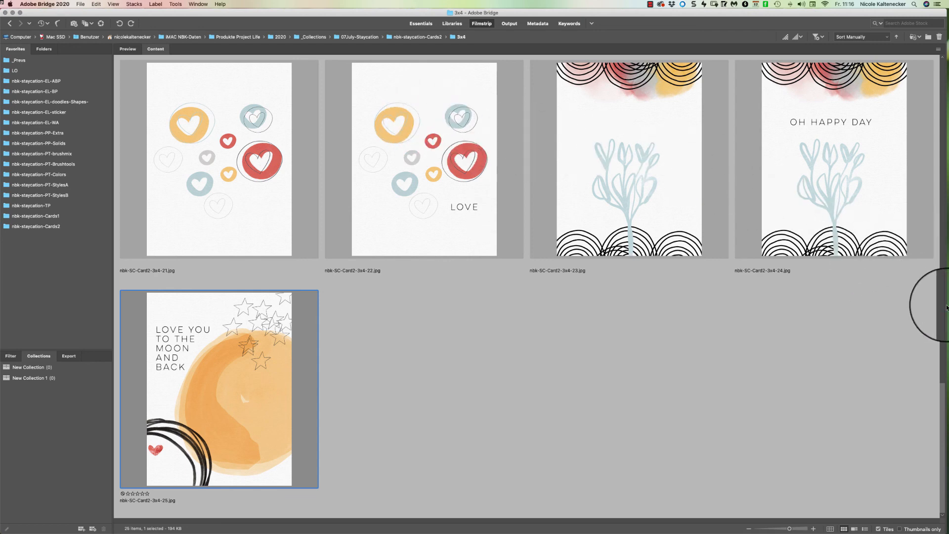
left_click_drag(943, 386, 929, 331)
scroll(917, 338, "down", 2)
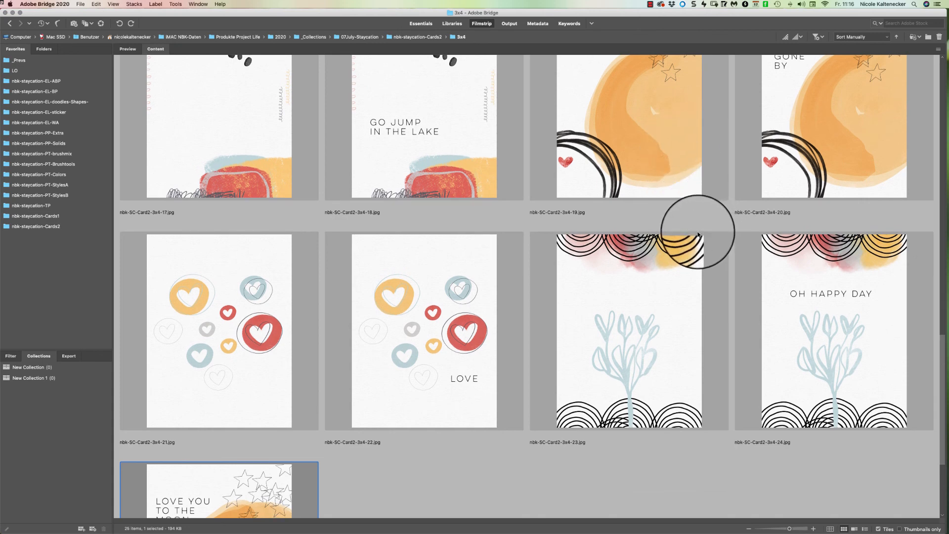
left_click_drag(752, 159, 718, 215)
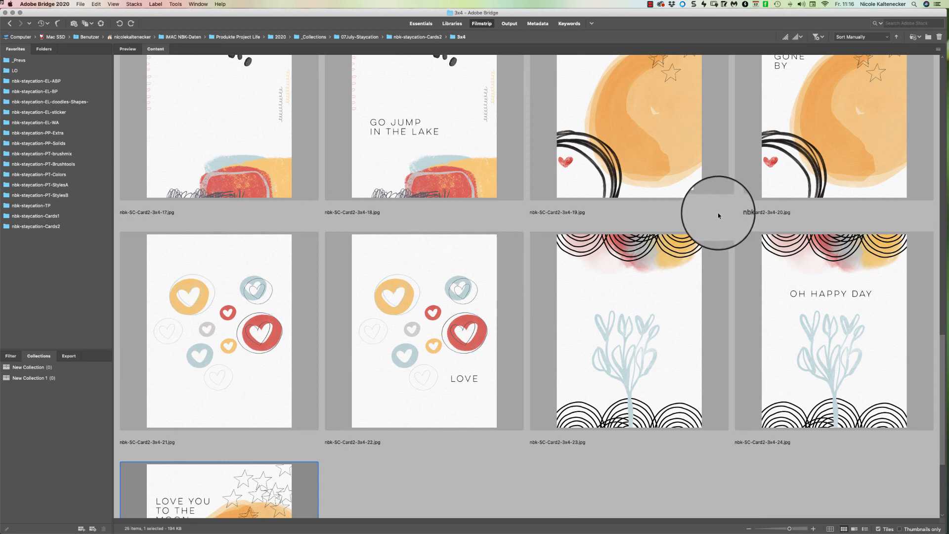
left_click(650, 4)
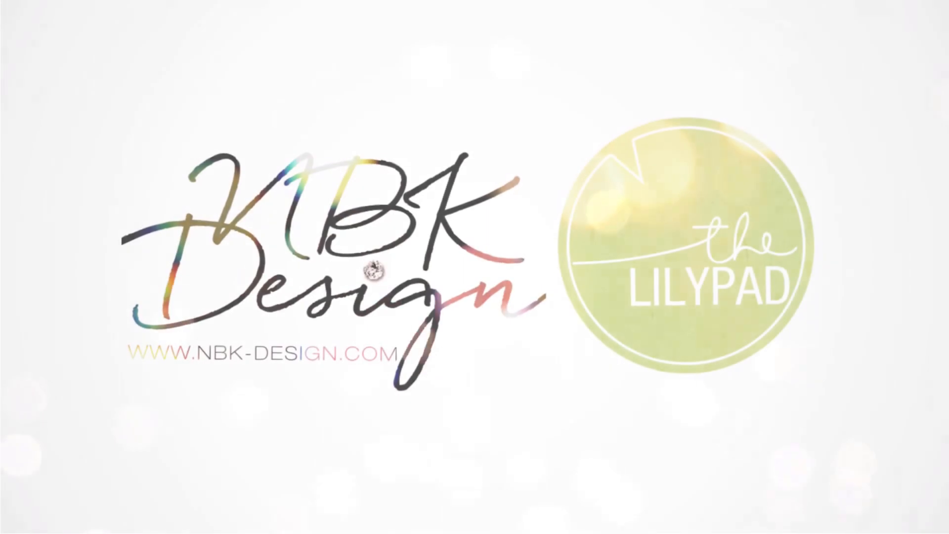